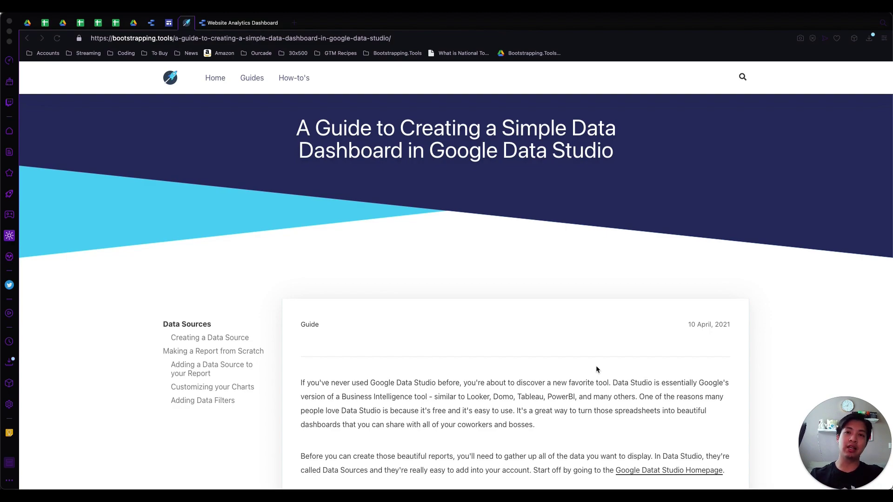
Step: Switch from the guide article to the Website Analytics Dashboard report
scroll(598, 370, "down", 2)
scroll(598, 369, "up", 2)
left_click(524, 333)
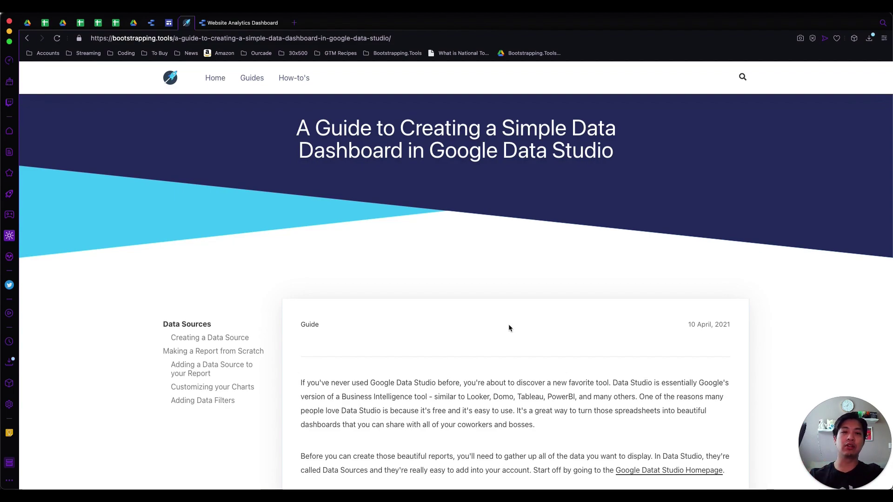
left_click(244, 25)
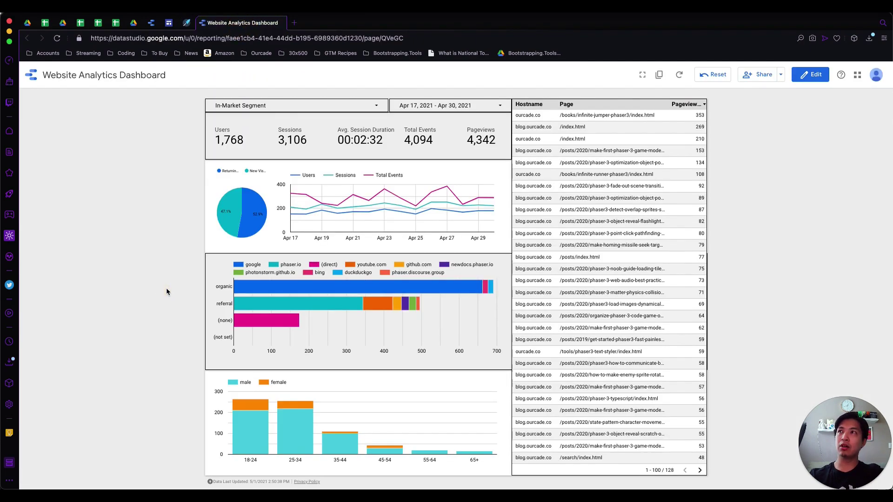
Step: Examine the dashboard's line chart, In-Market Segment filter and date range filter
mouse_move(396, 290)
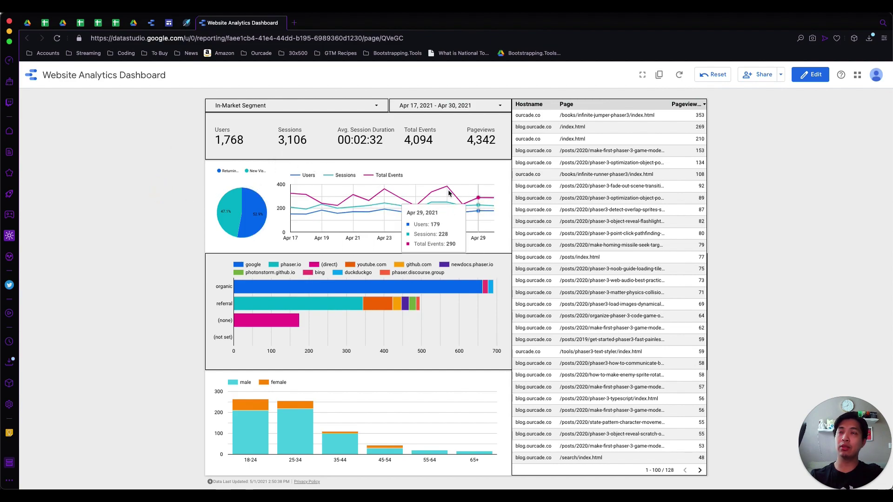
left_click(359, 105)
scroll(287, 217, "down", 2)
left_click(425, 105)
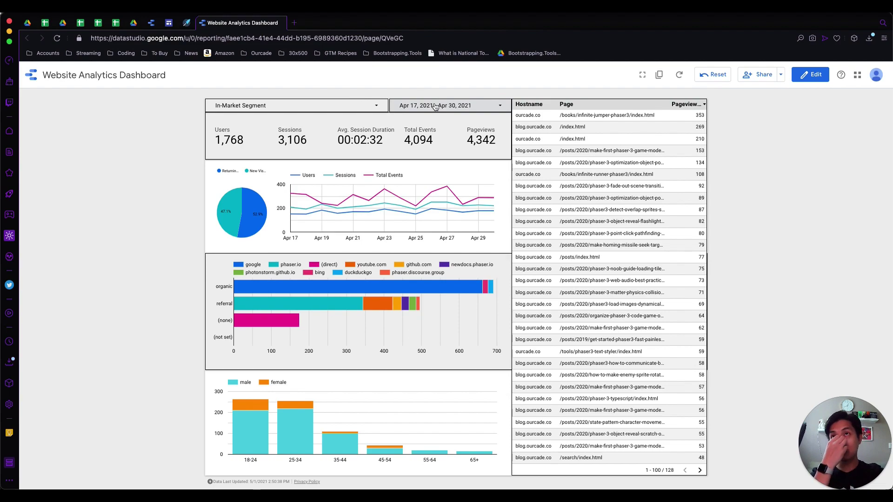
left_click(435, 106)
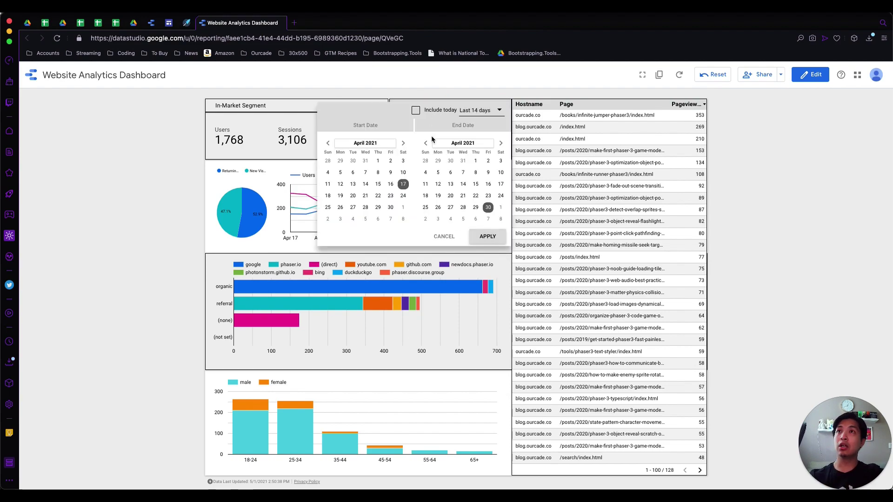
left_click(439, 92)
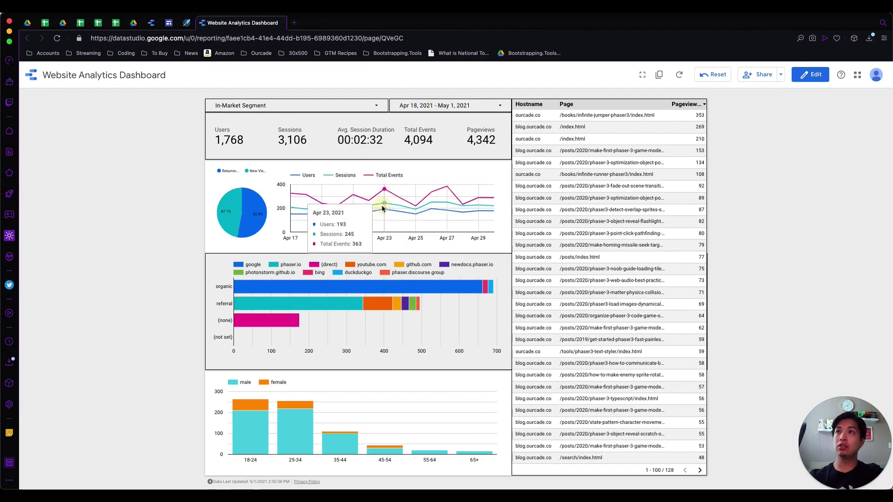
Step: Explore cross-filtering with the Apr 23 point, the organic google bar and the 18-24 and 25-34 age bars
left_click(383, 205)
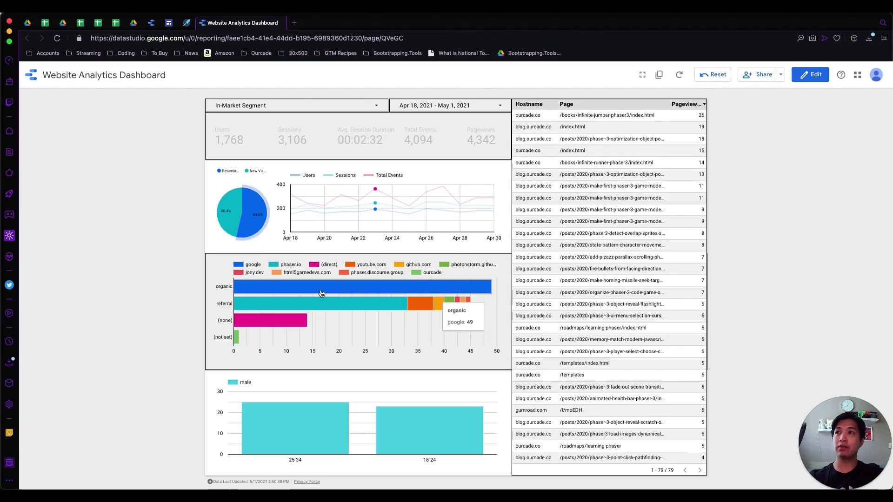
left_click(290, 291)
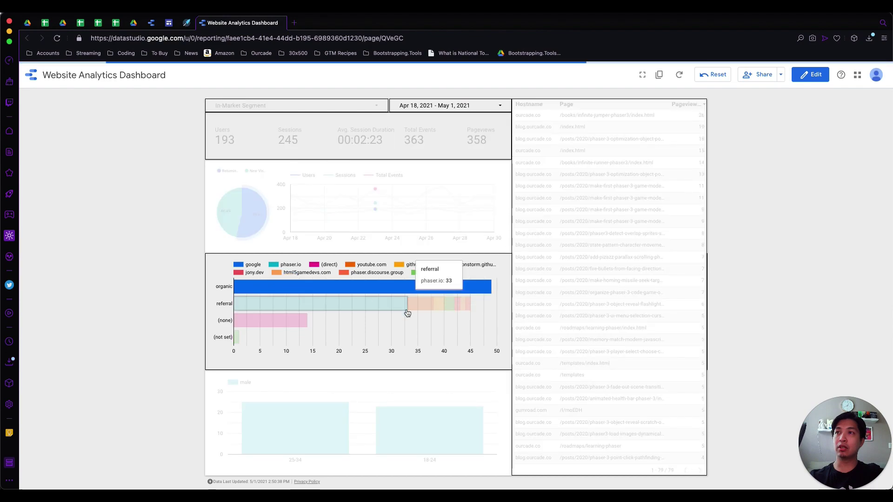
left_click(419, 424)
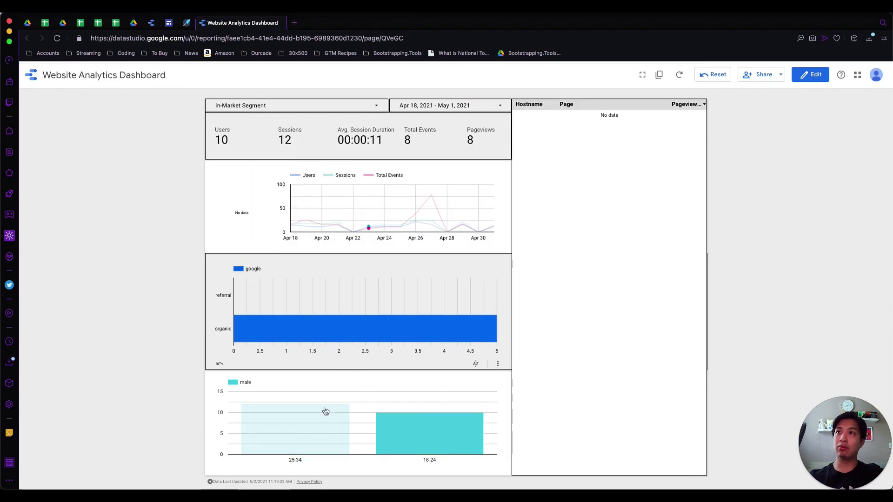
left_click(321, 432)
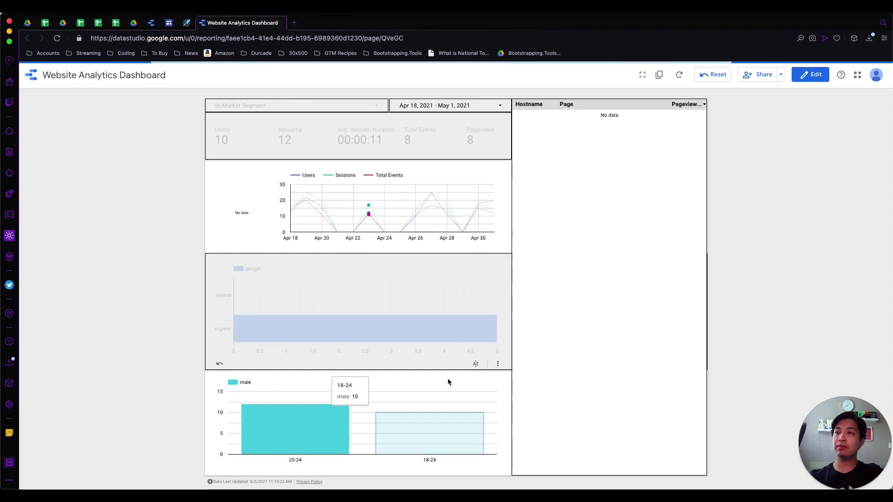
left_click(360, 331)
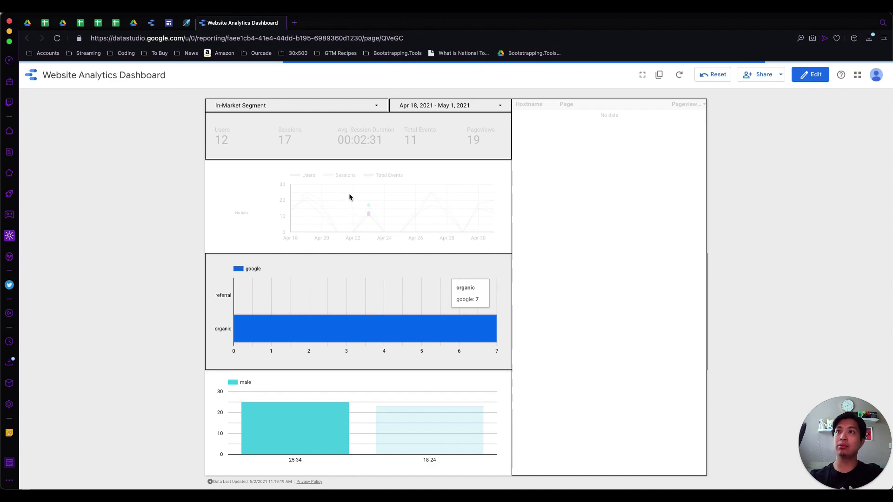
left_click(370, 220)
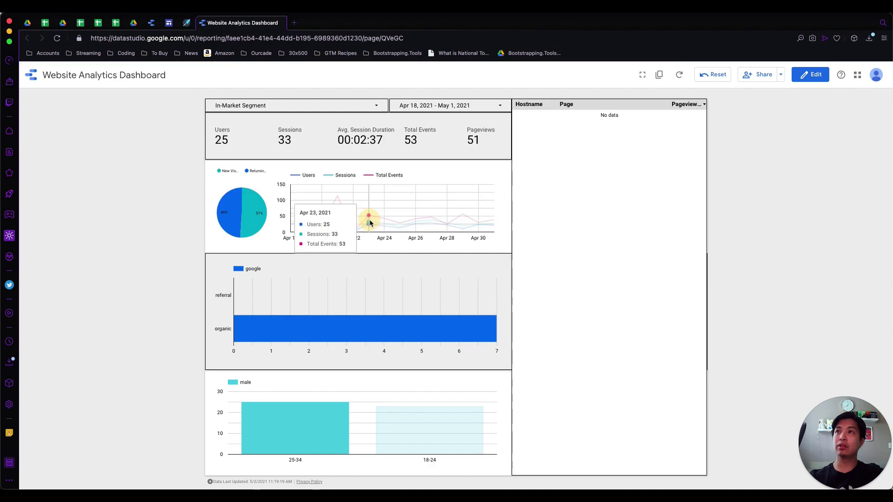
Step: Open the report for editing with a new blank second page added, and return to Page 1
left_click(812, 78)
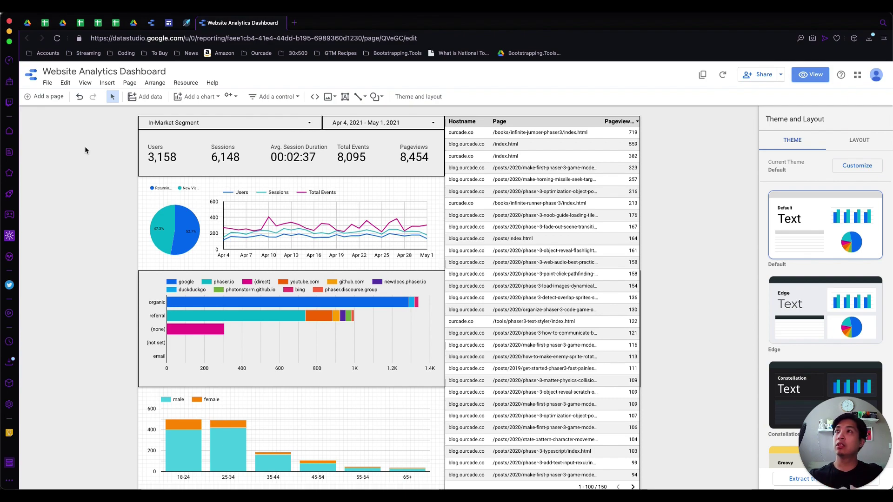
left_click(52, 101)
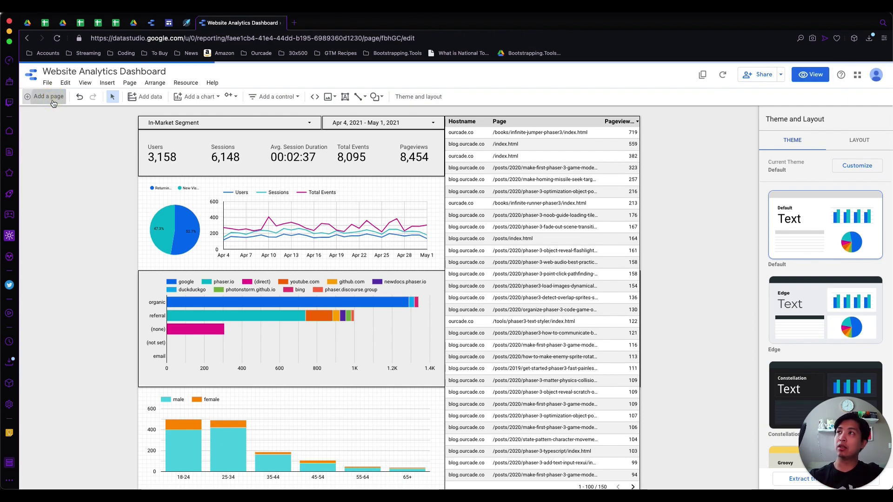
left_click(62, 100)
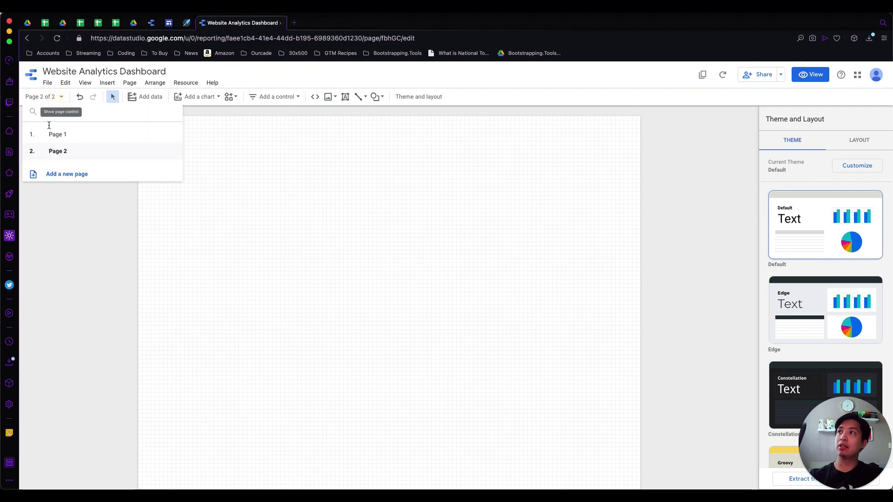
left_click(66, 136)
left_click(91, 254)
scroll(291, 293, "down", 2)
scroll(279, 279, "up", 2)
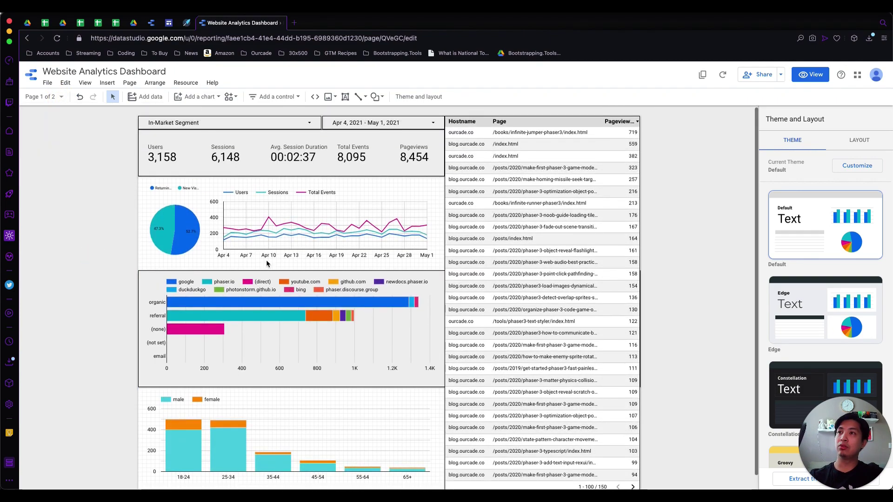
Step: Rename Page 1 as Website Stats
left_click(47, 97)
left_click(172, 135)
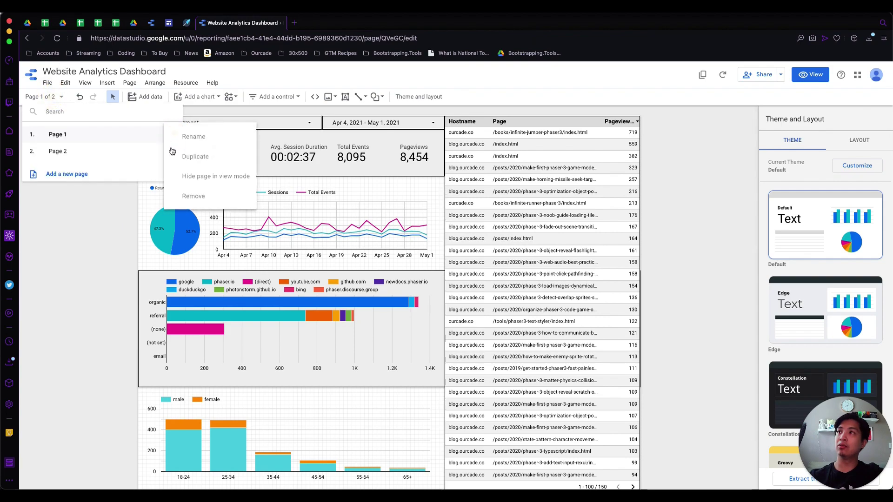
left_click(198, 138)
key("super+a")
type("Website")
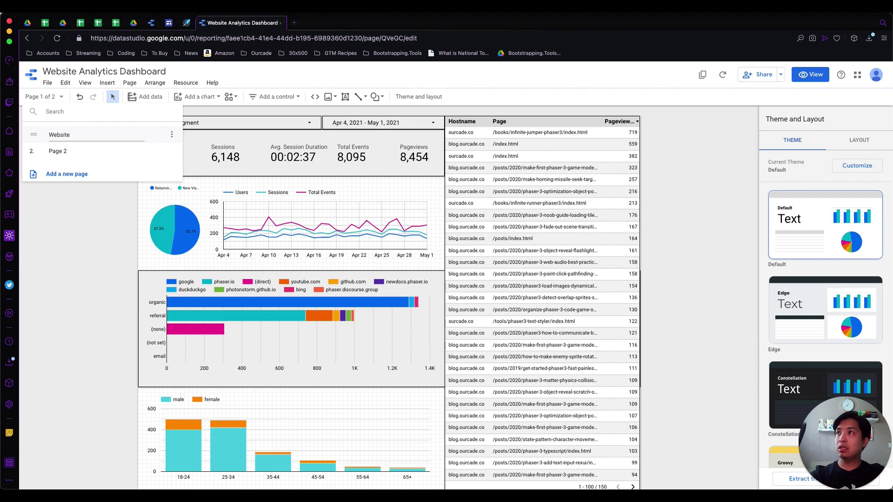
type(" Stats")
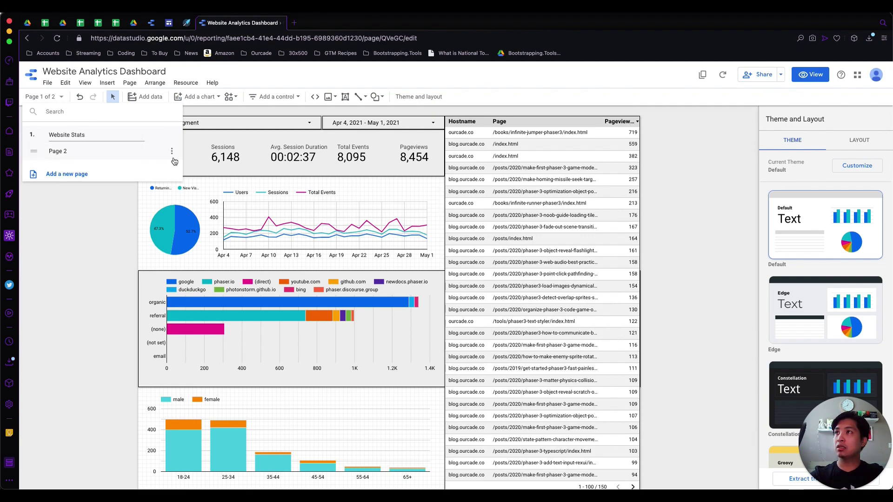
Step: Rename Page 2 as Search Console Stats and show that page
left_click(171, 157)
left_click(171, 153)
left_click(190, 154)
key("super+a")
type("Se")
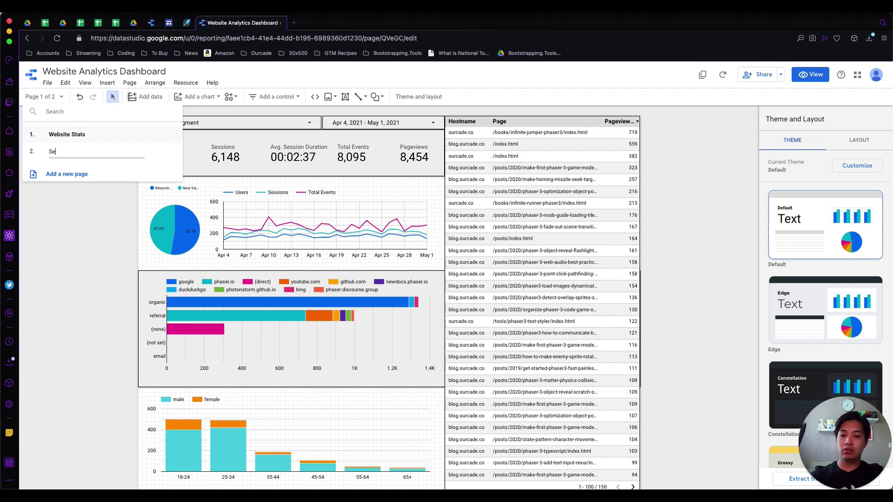
type("arch Console Stats")
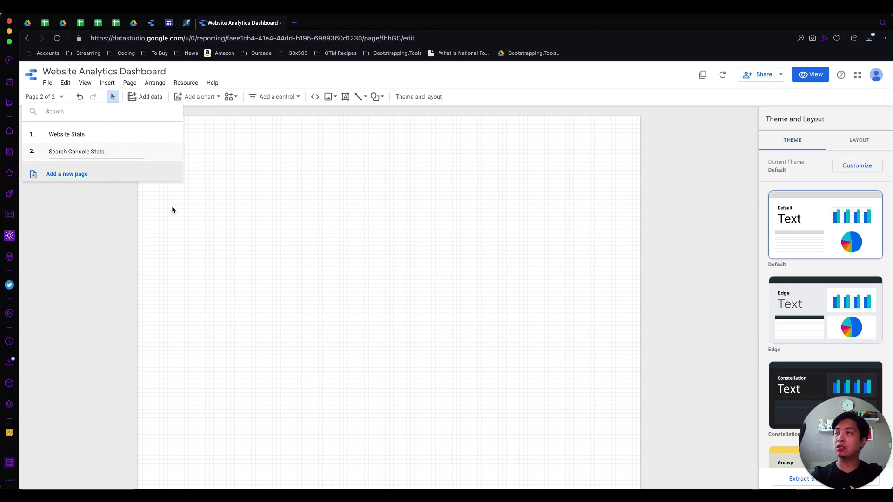
left_click(115, 255)
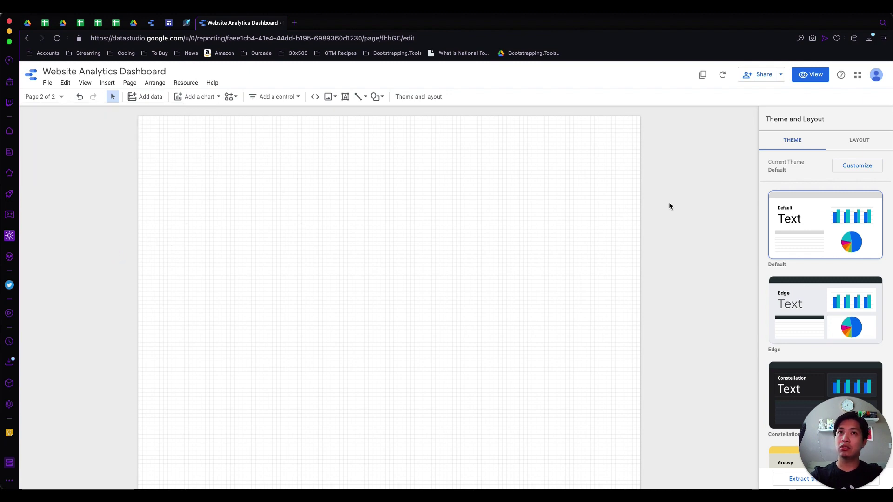
Step: Insert a table chart in the upper part of the blank Search Console Stats page
left_click(199, 96)
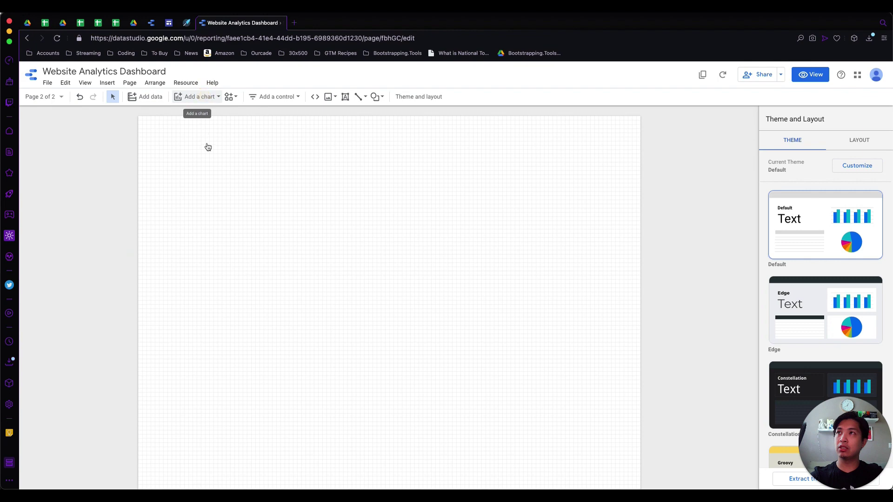
left_click(186, 124)
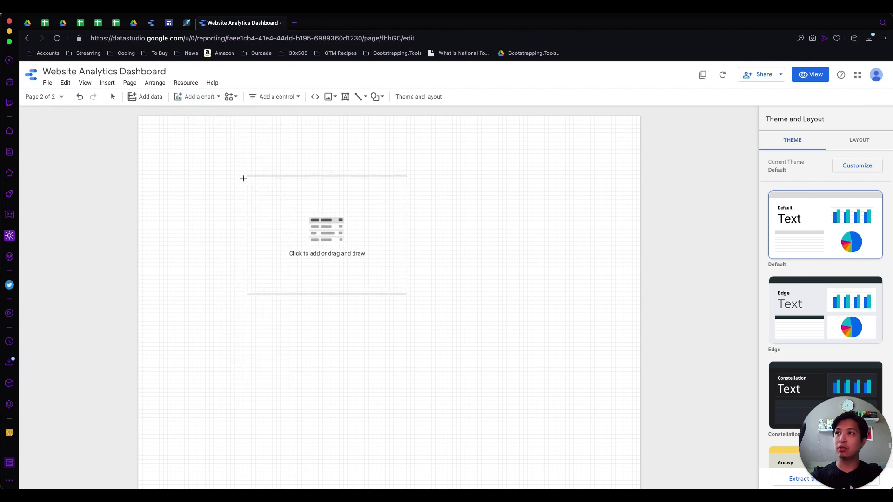
left_click(235, 179)
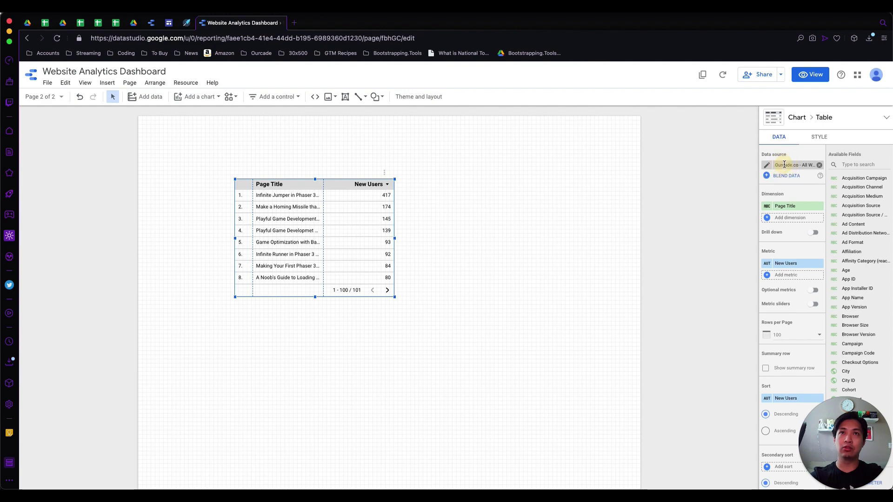
Step: Examine the table's available data sources and the sites offered by the Search Console connector, without adding data
left_click(782, 166)
scroll(784, 236, "down", 1)
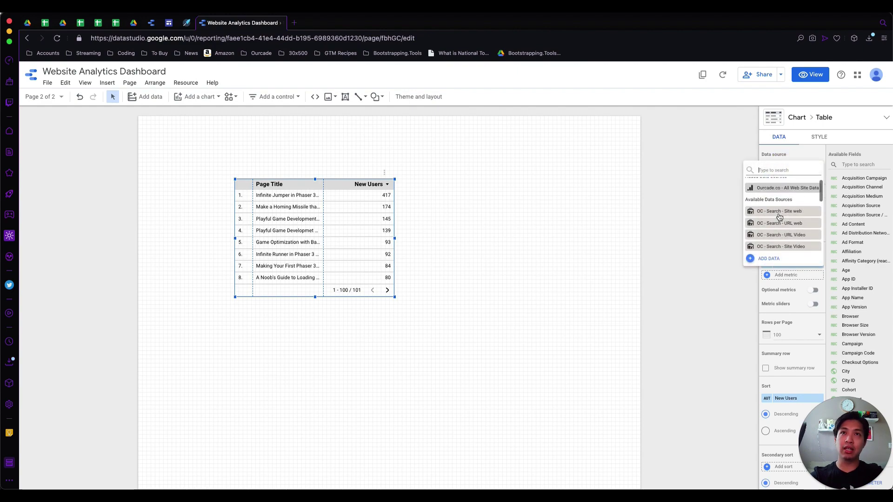
left_click(782, 151)
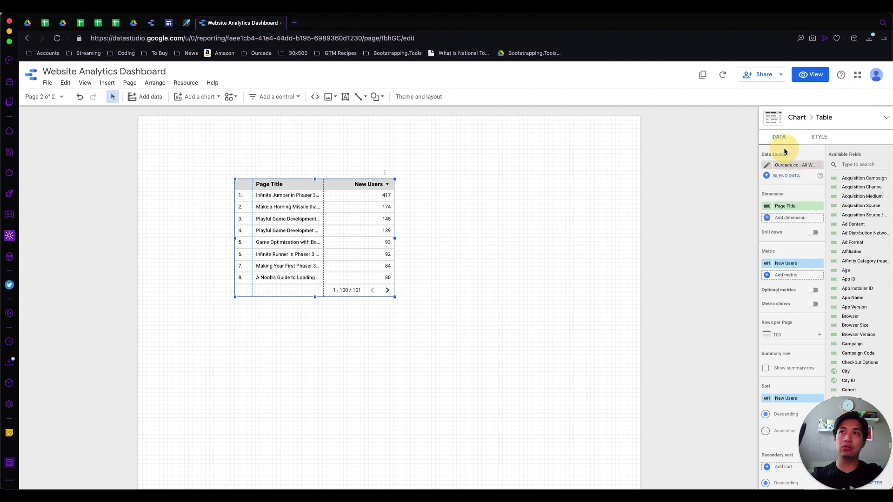
left_click(148, 99)
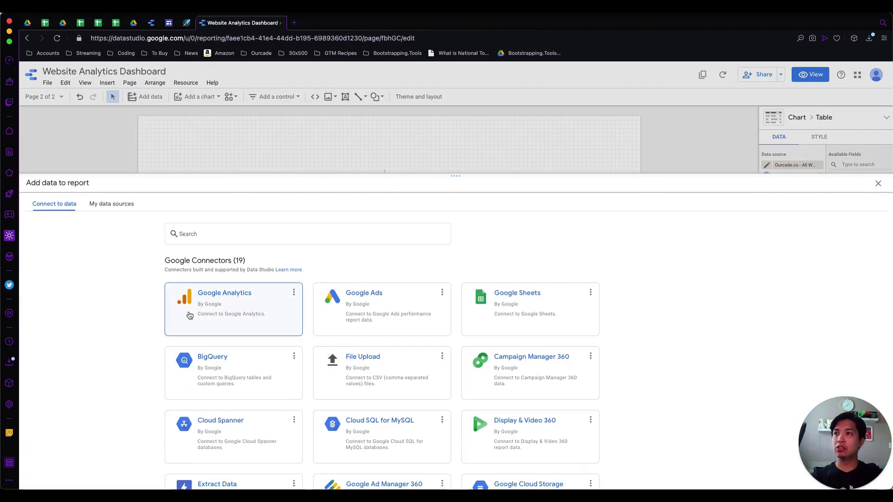
scroll(307, 375, "down", 5)
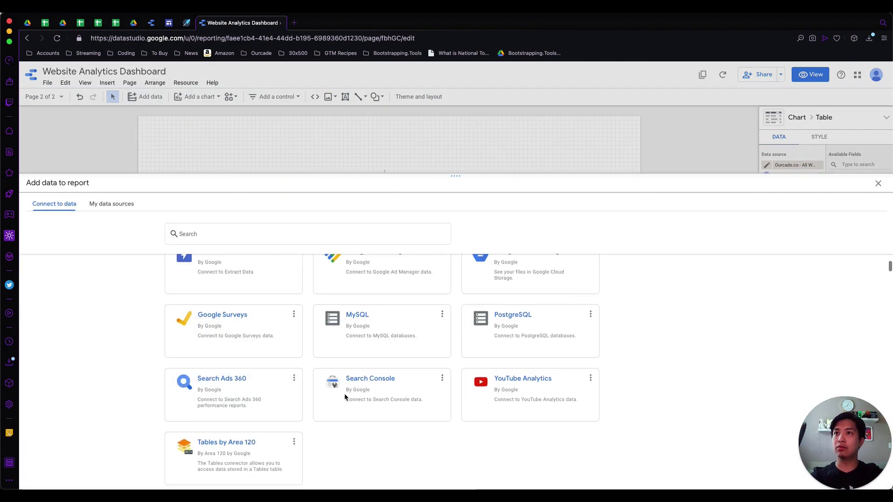
left_click(380, 398)
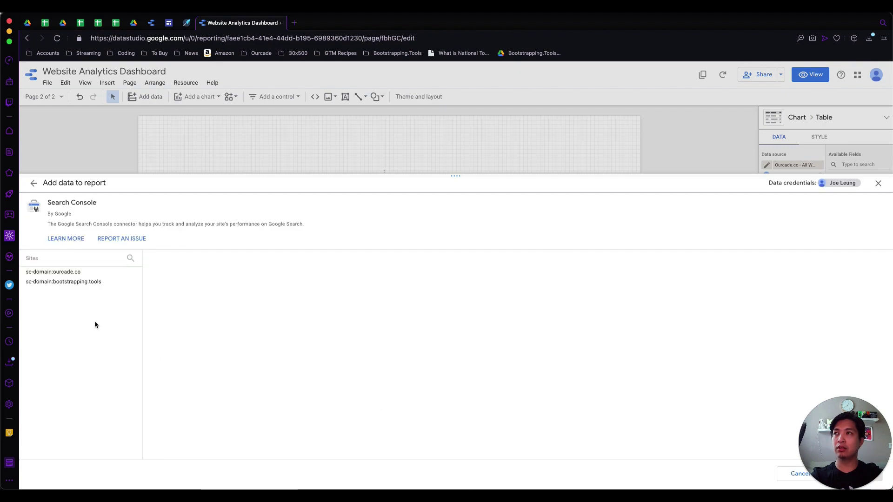
left_click(34, 183)
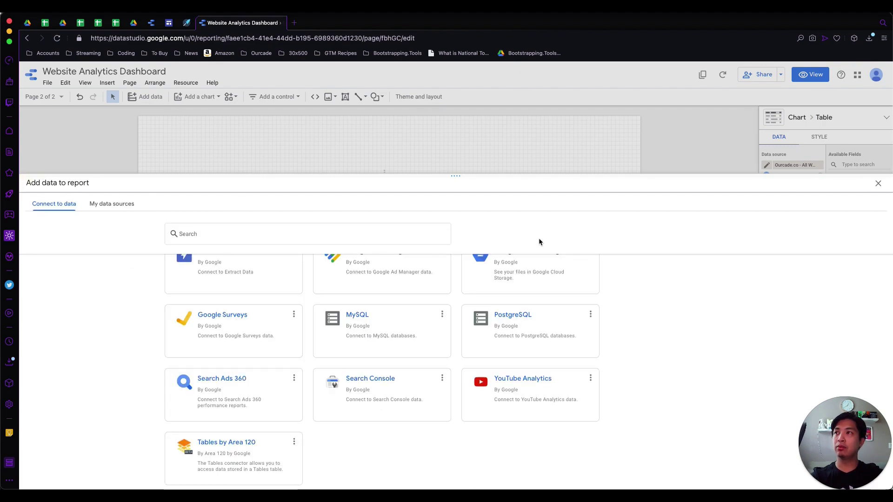
left_click(879, 183)
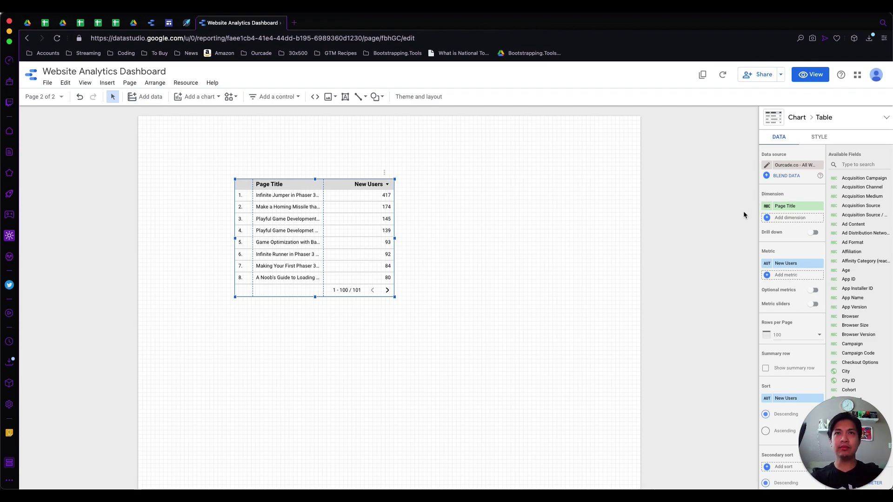
Step: Set the table's data source to OC - Search - Site web and enlarge the table in width and height
left_click(786, 165)
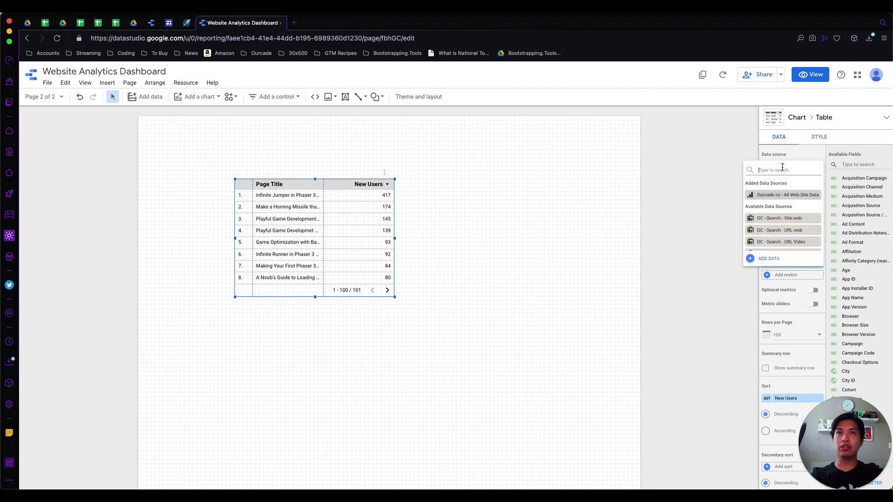
left_click(781, 218)
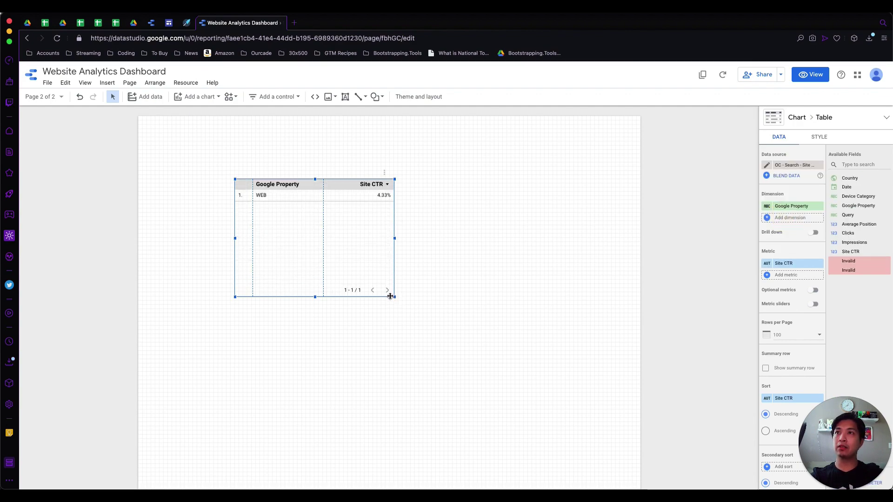
left_click_drag(395, 297, 530, 364)
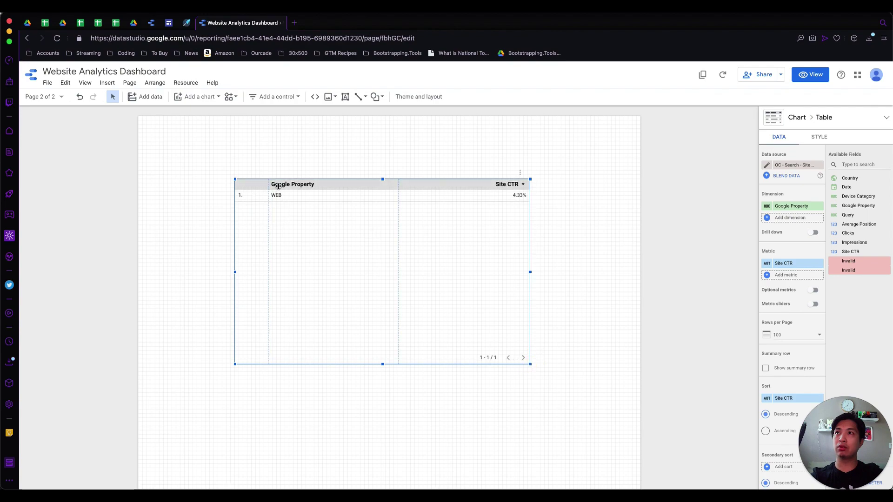
Step: Set the table's dimension to Query and replace its Site CTR metric with Clicks
left_click(793, 209)
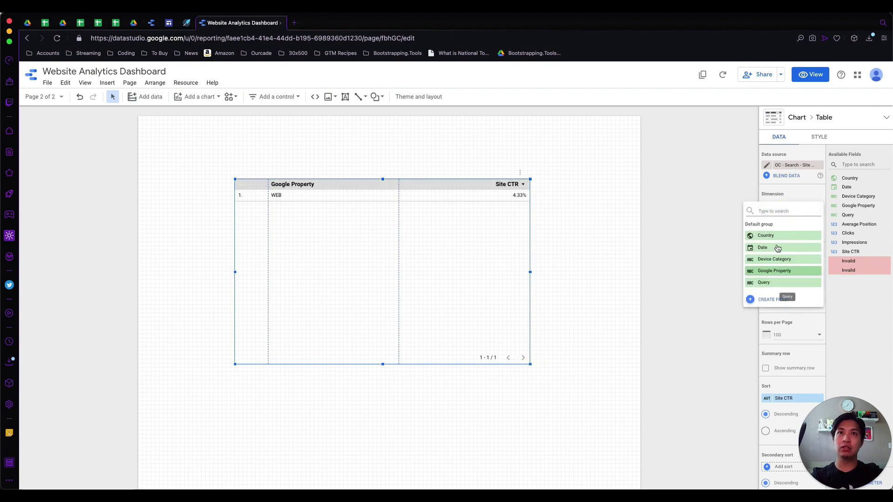
left_click(775, 283)
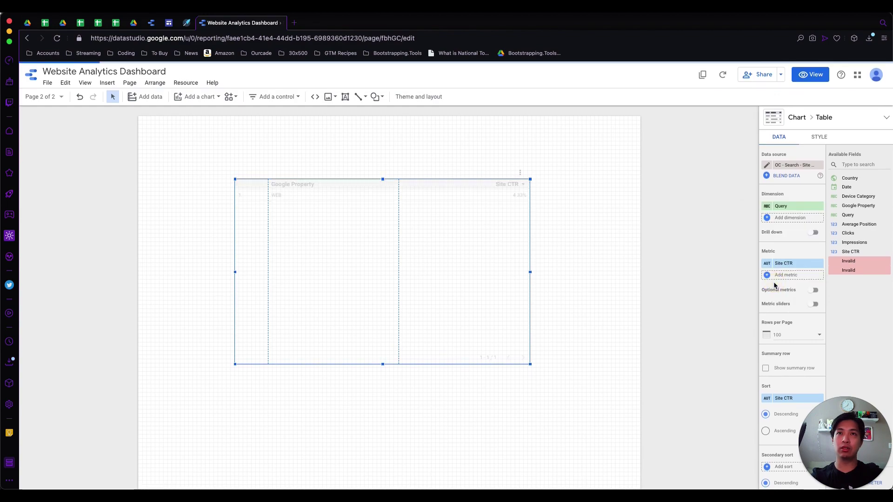
left_click(803, 264)
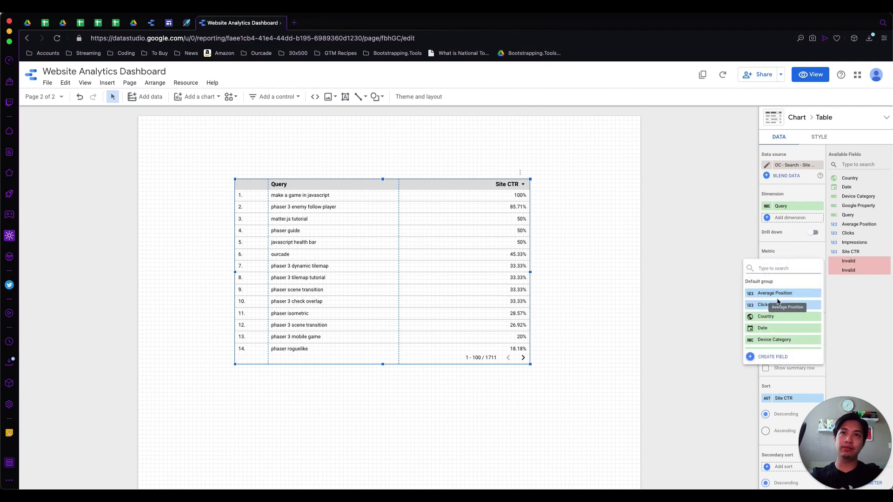
left_click(776, 306)
Step: Add Impressions and Average Position as further metrics of the query table
left_click(792, 276)
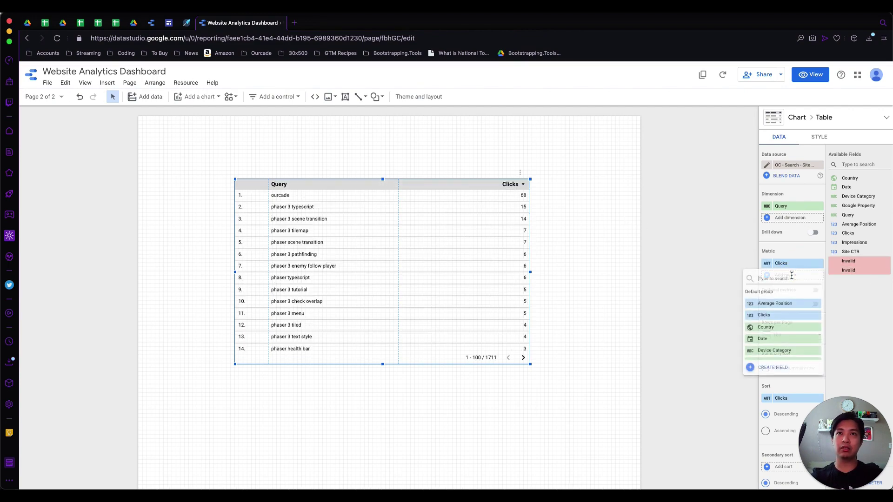
type("impress")
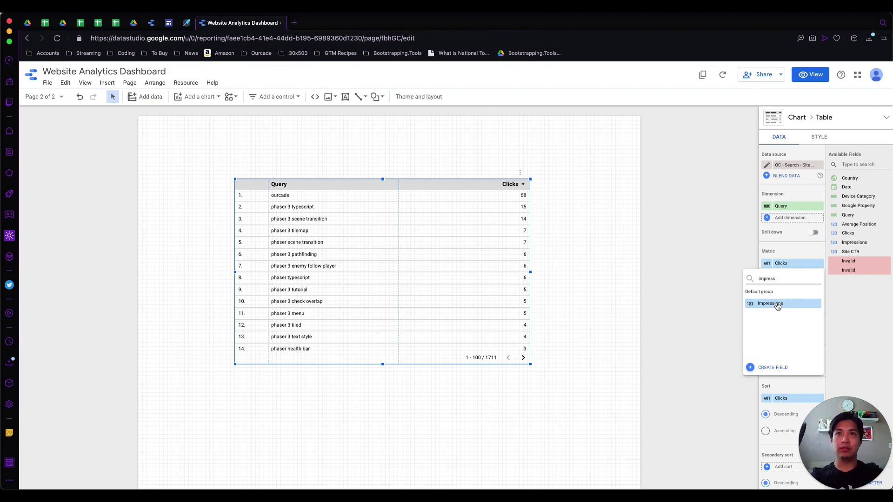
left_click(777, 304)
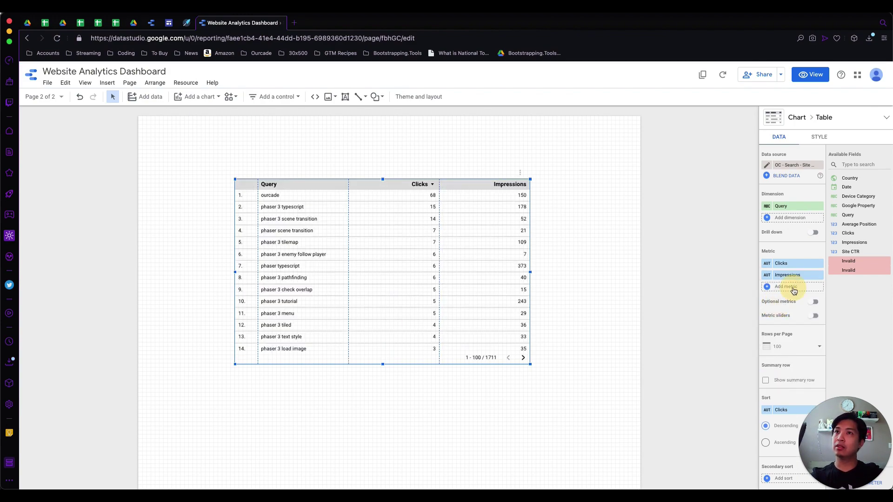
left_click(793, 287)
type("av")
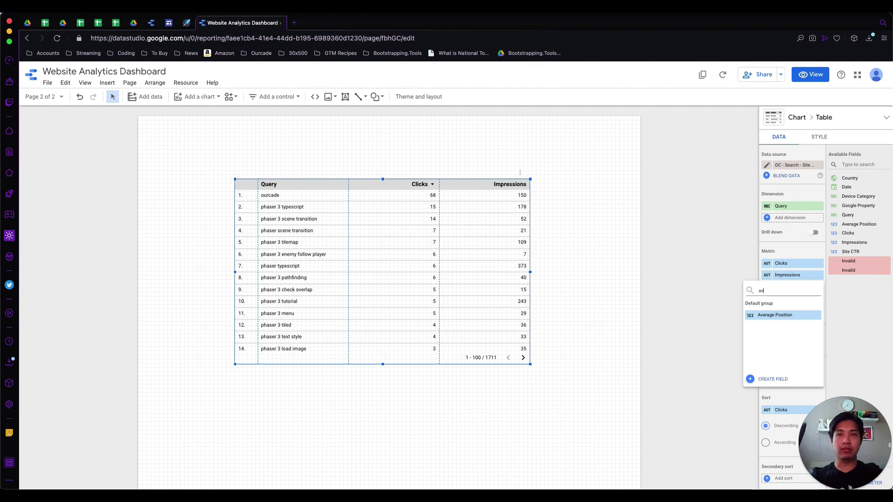
left_click(759, 315)
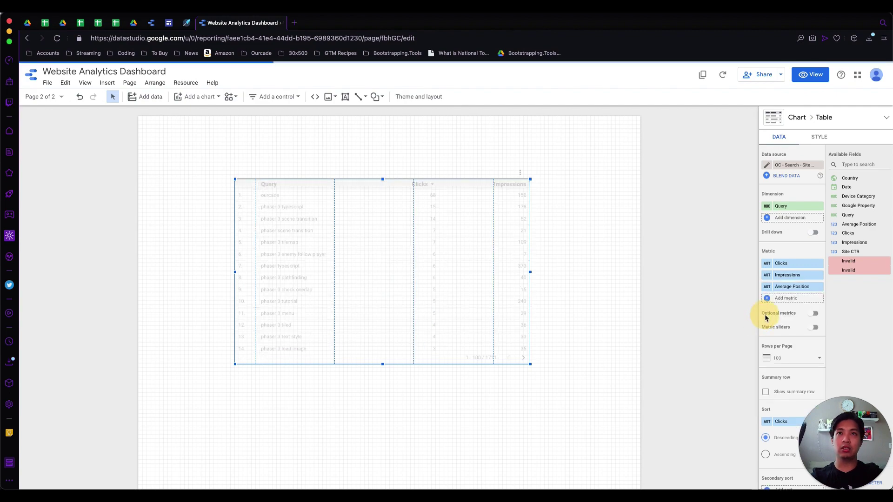
left_click(702, 287)
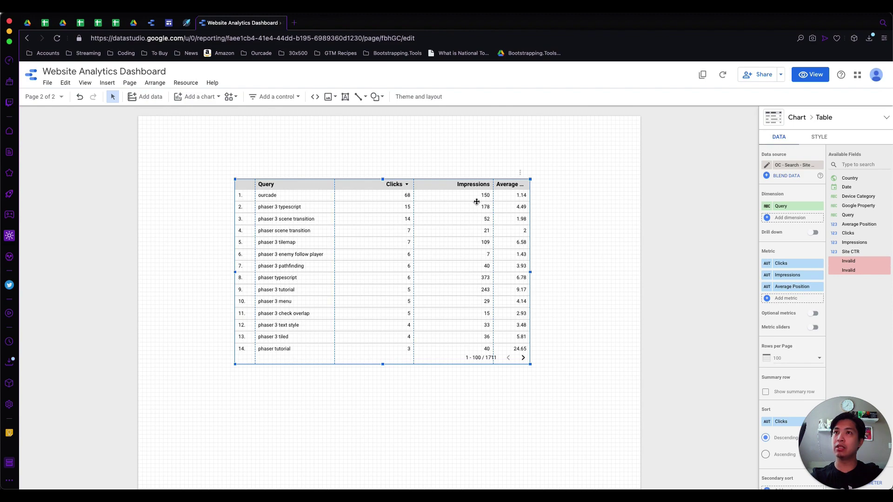
Step: Move the query table around the page, leaving it near the right page edge below the upper blank area, and deselect it
left_click_drag(408, 252, 268, 231)
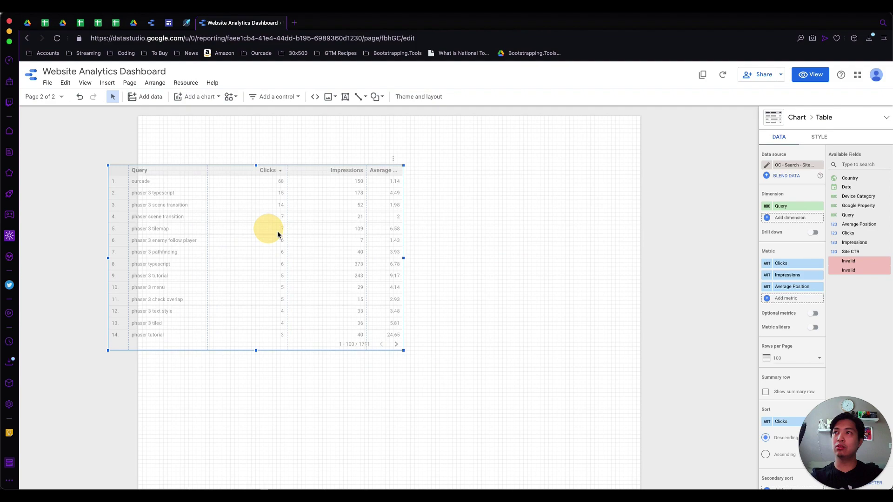
left_click_drag(313, 265, 550, 339)
left_click(511, 201)
scroll(479, 242, "up", 2)
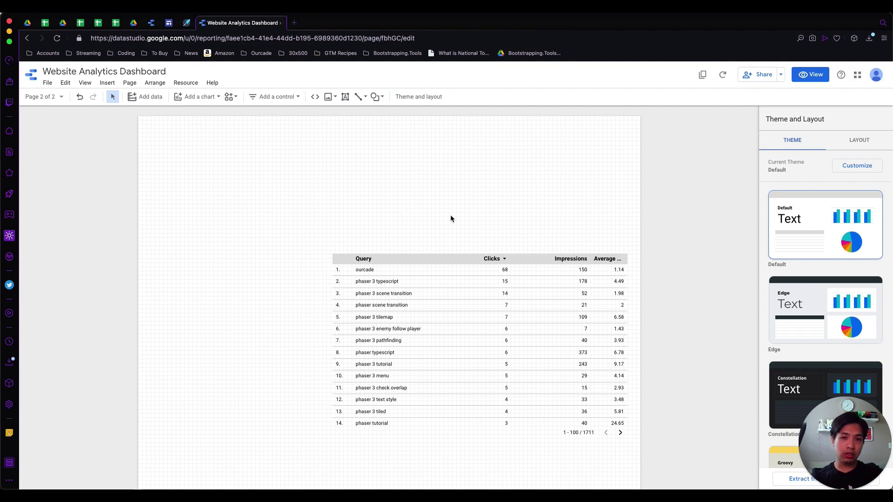
Step: Switch the report to the Website Stats page to view its charts
left_click(45, 97)
left_click(54, 134)
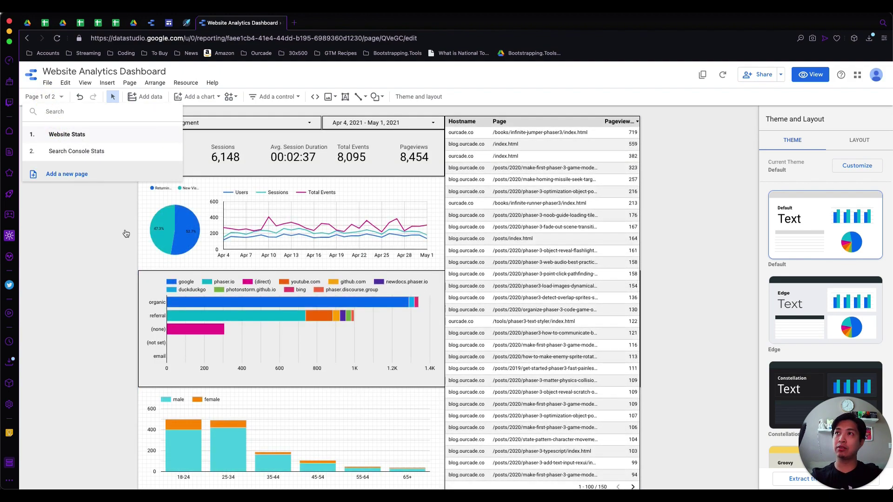
left_click(108, 258)
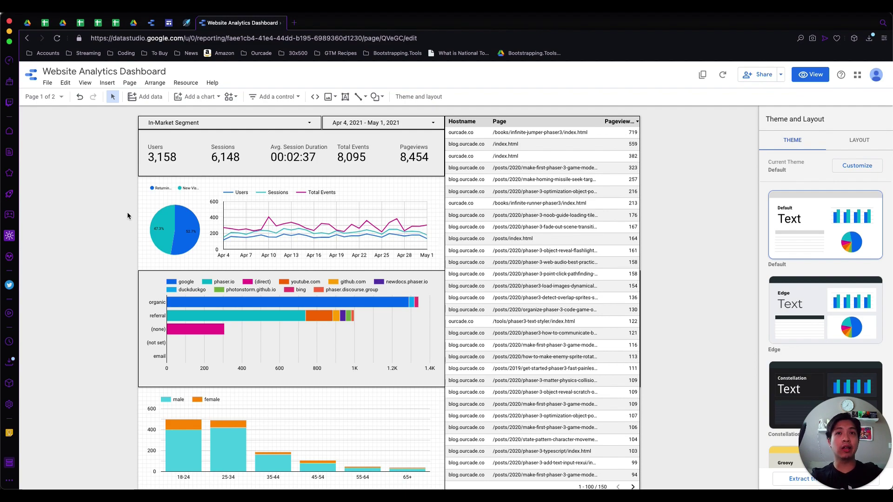
Step: Leave the report for the home page and look through the recent data sources and explorers
left_click(31, 75)
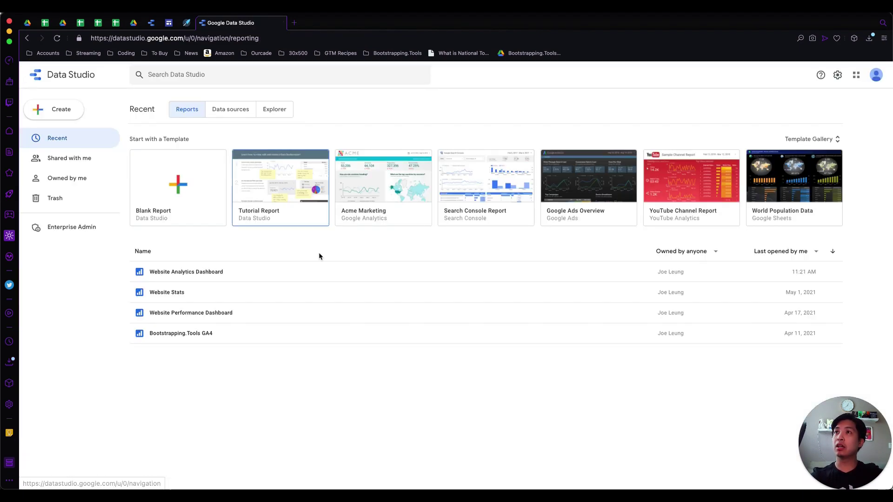
left_click(245, 110)
left_click(262, 110)
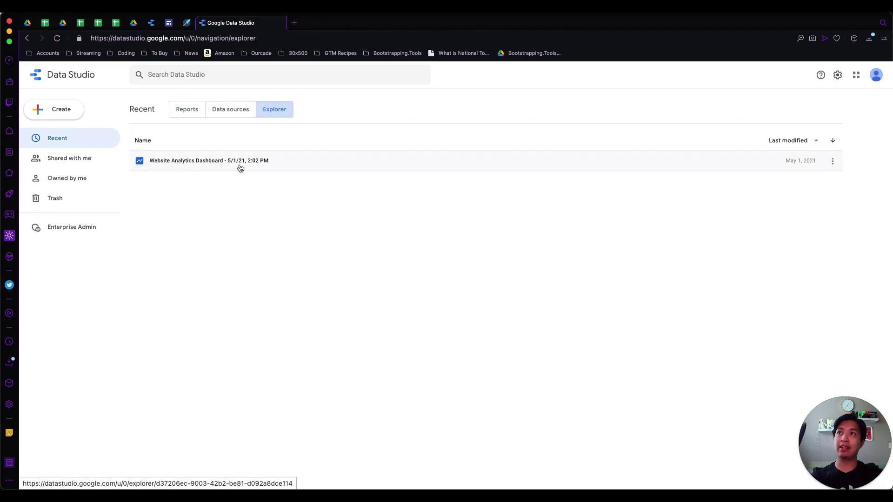
Step: Create a new Explorer using OC - Search - Site web as its data source
left_click(63, 116)
left_click(58, 167)
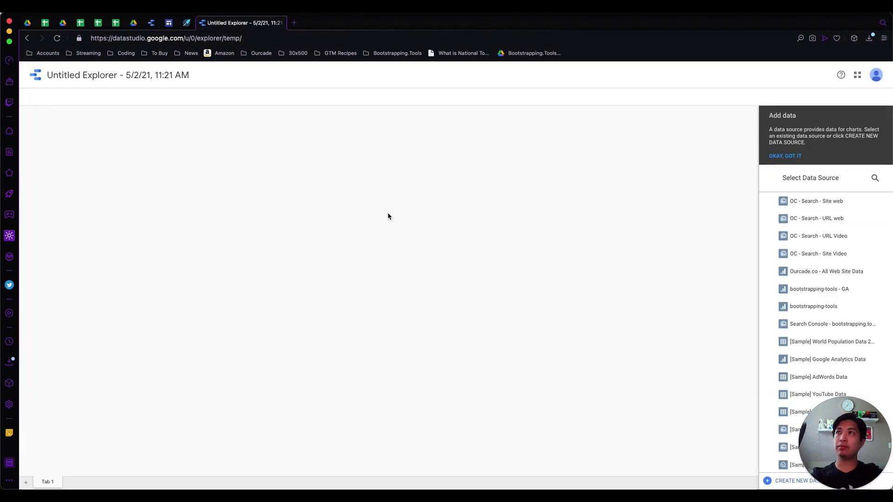
left_click(830, 206)
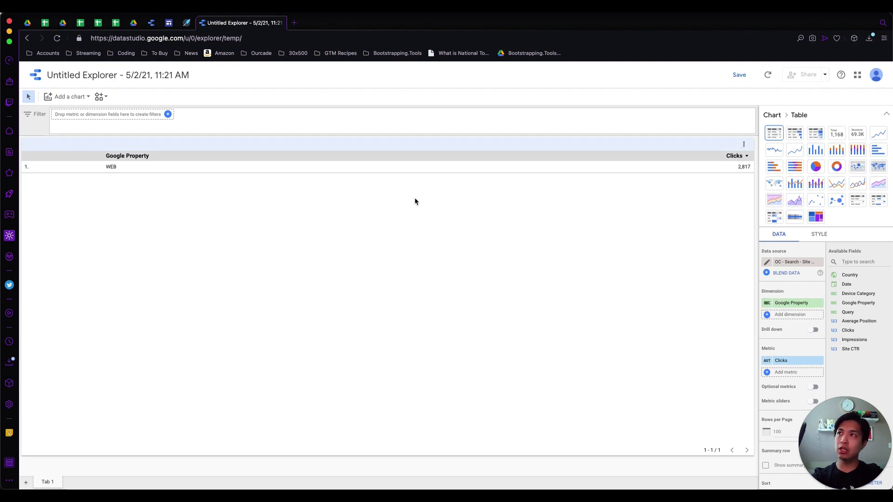
Step: Set the Explorer table's dimension to Query and add Average Position as a metric
left_click(796, 303)
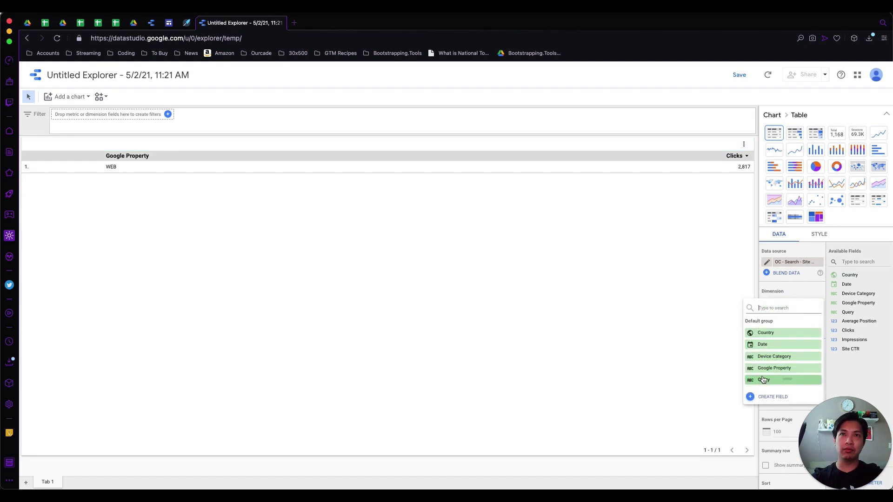
left_click(762, 380)
left_click(785, 360)
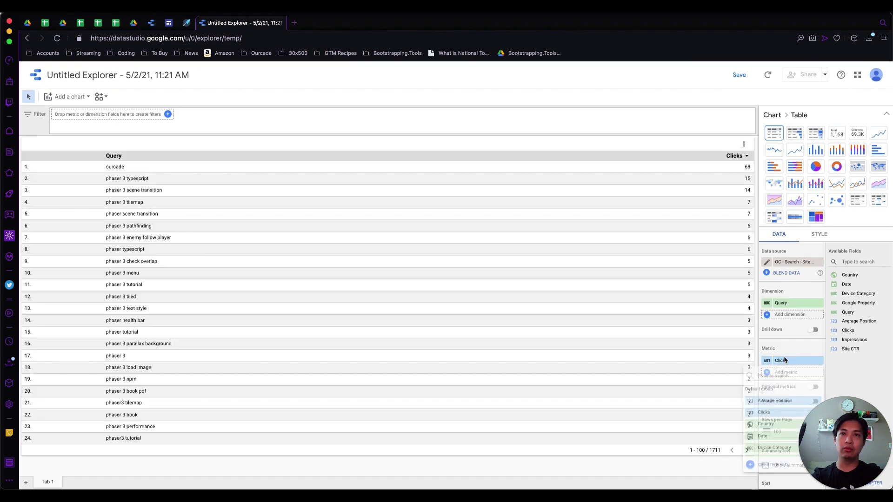
left_click(773, 400)
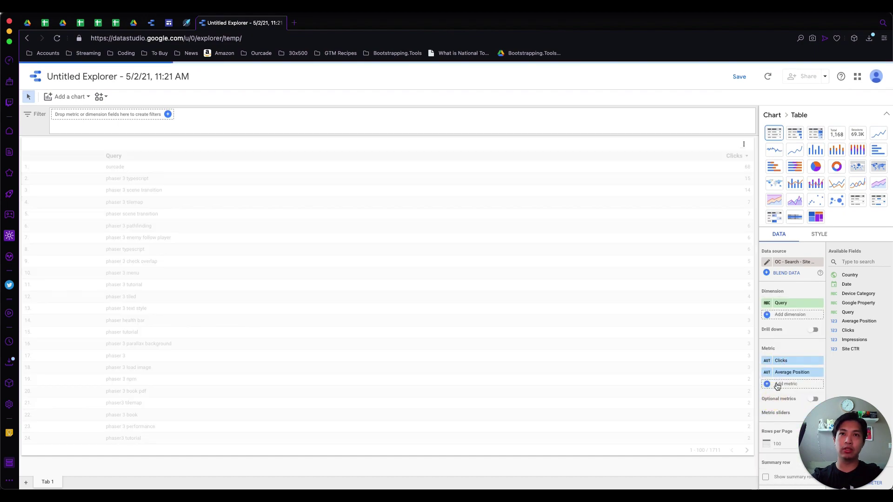
Step: Add Impressions as a metric and arrange the metrics in the order Average Position, Impressions, Clicks
left_click(777, 385)
type("impress")
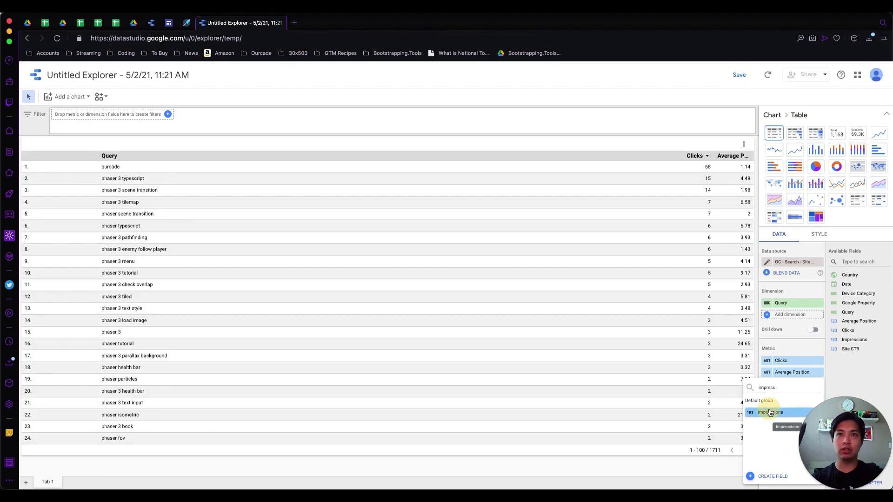
left_click(769, 413)
left_click_drag(787, 387, 789, 360)
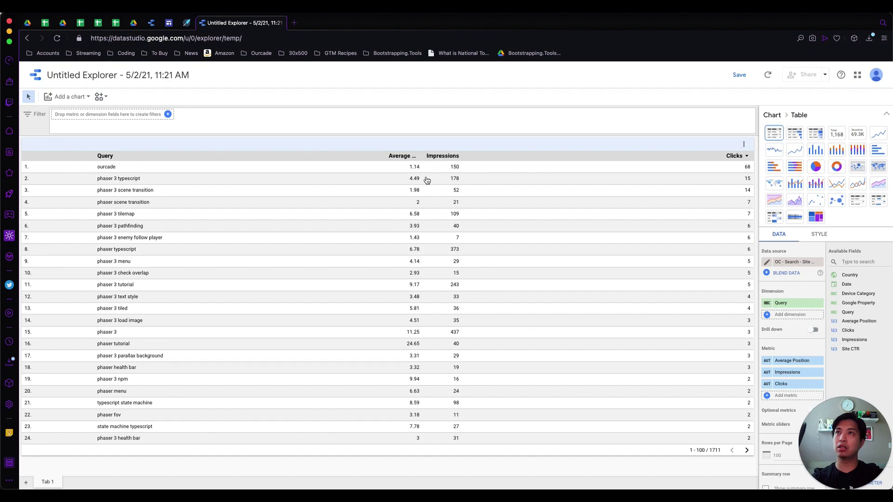
left_click(428, 188)
left_click(424, 192)
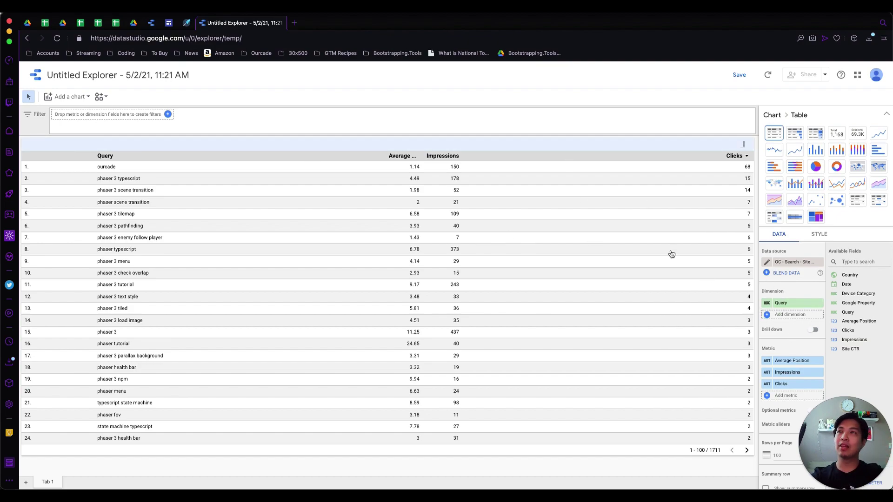
Step: Add a second table beside the query table and change it to a line chart
left_click(68, 96)
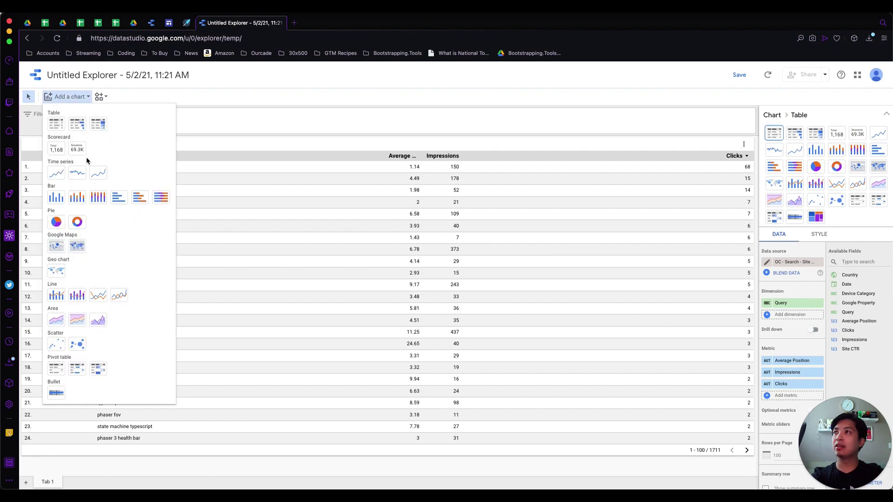
left_click(56, 123)
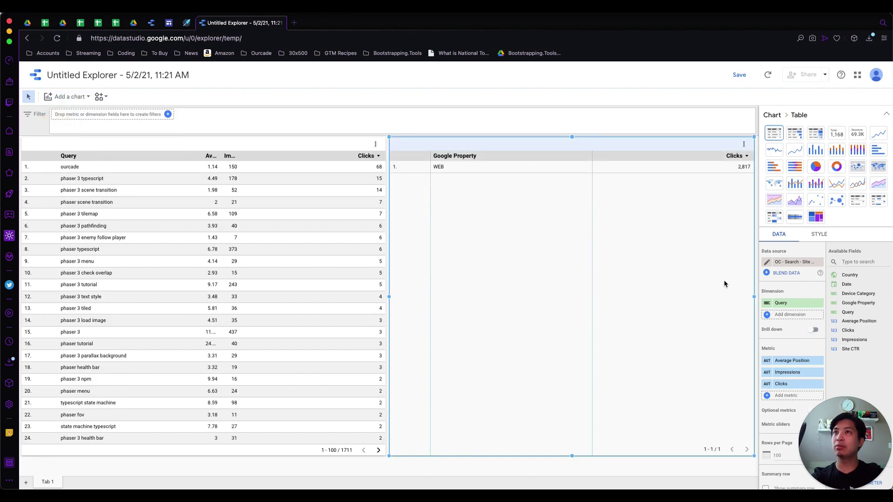
left_click(778, 261)
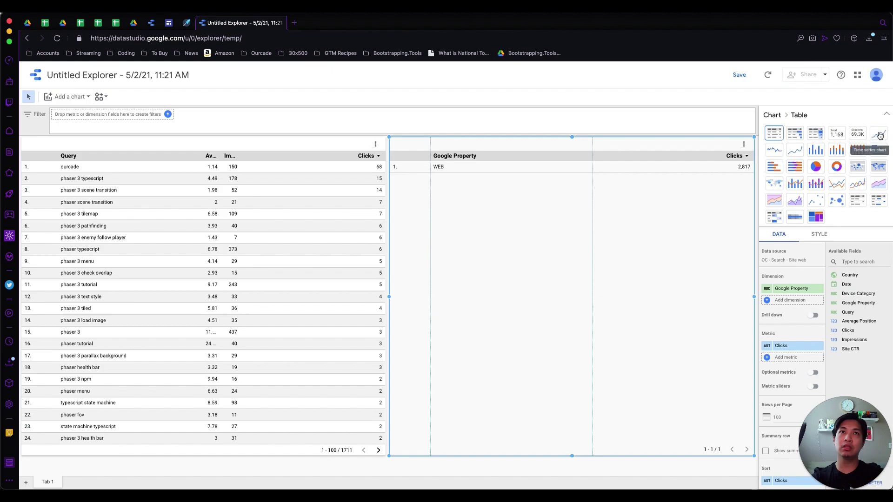
left_click(836, 183)
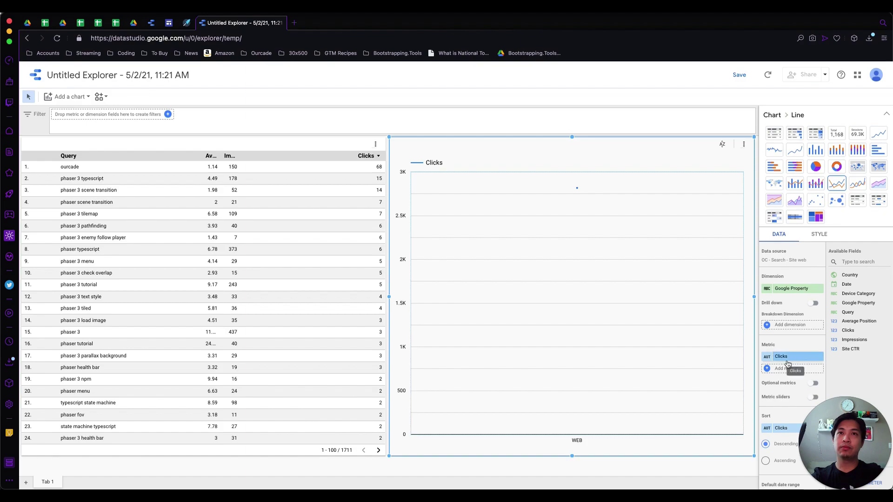
Step: Set the line chart's dimension to Date and add Impressions and Average Position to its metrics
left_click(793, 289)
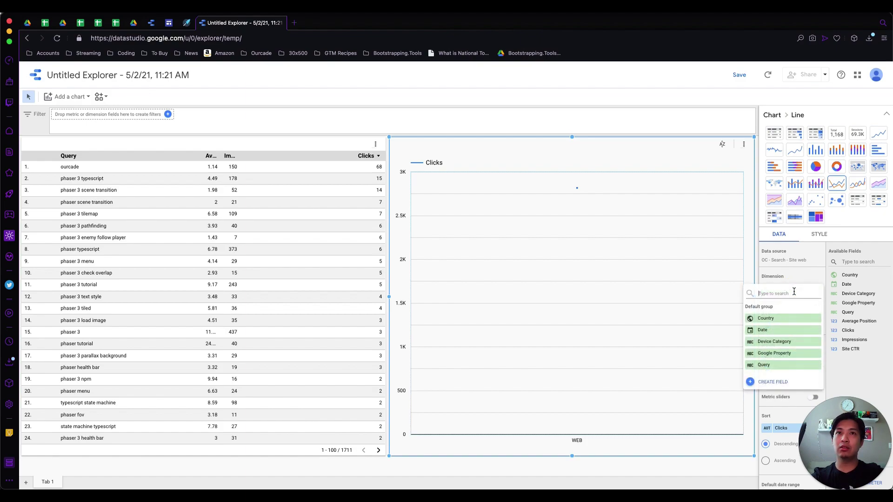
left_click(774, 330)
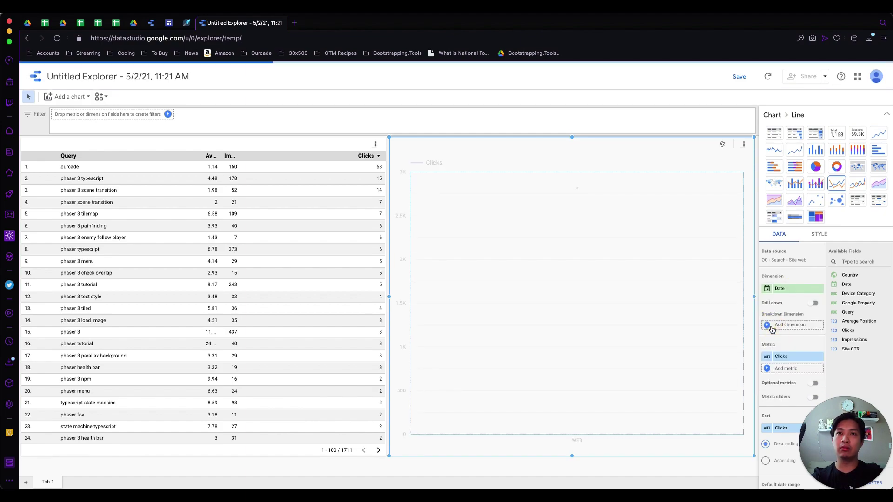
left_click(787, 368)
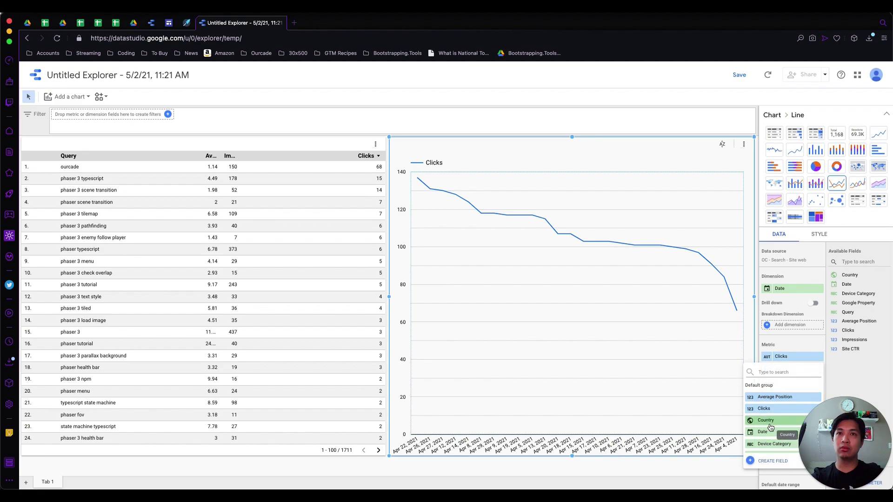
type("impress")
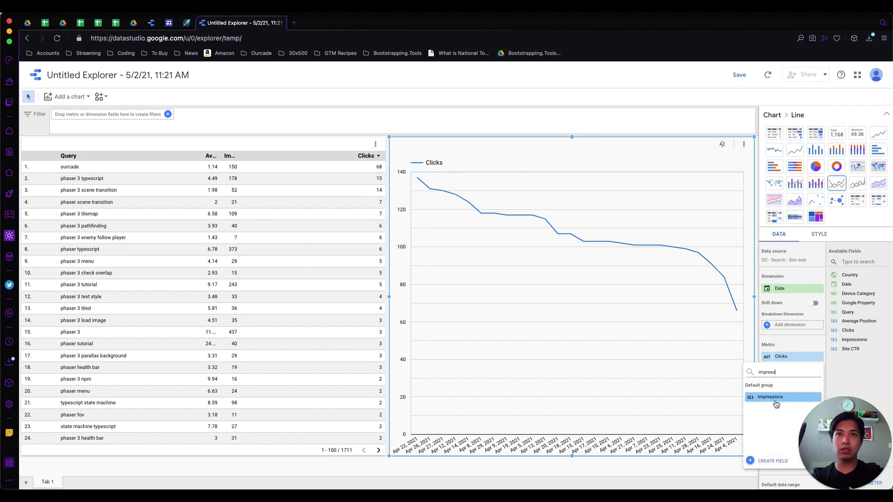
left_click(772, 397)
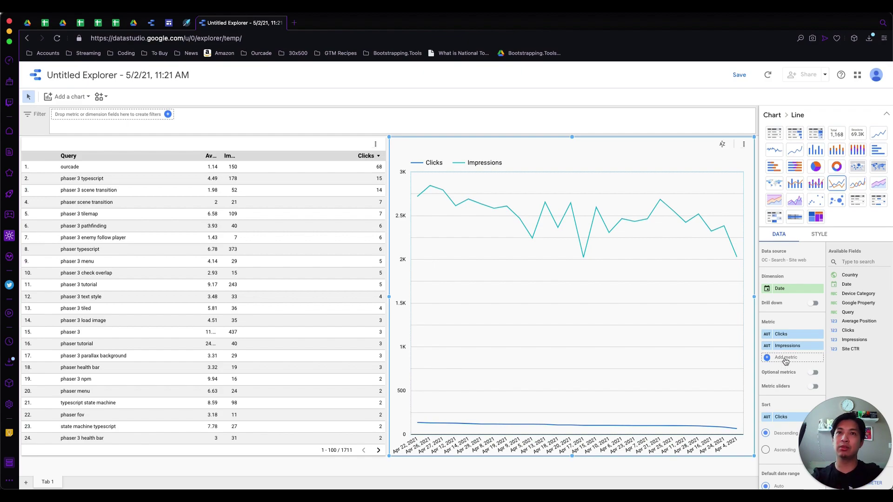
left_click(780, 358)
type("aver")
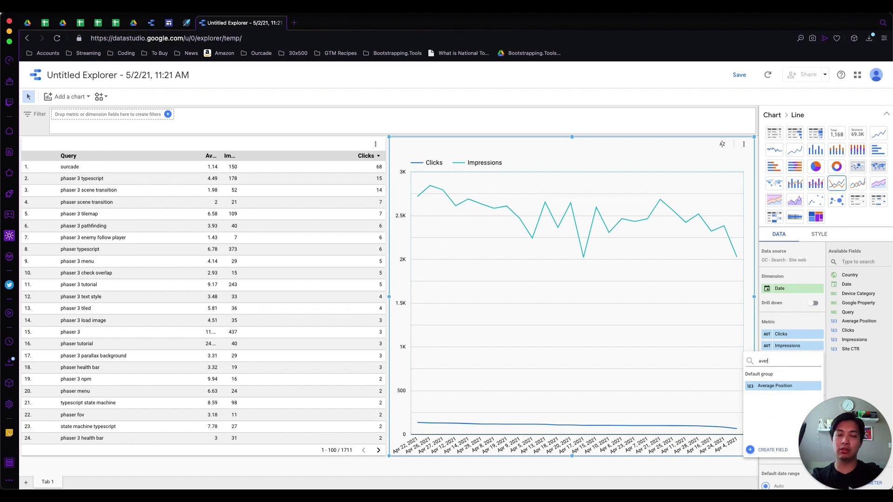
left_click(774, 386)
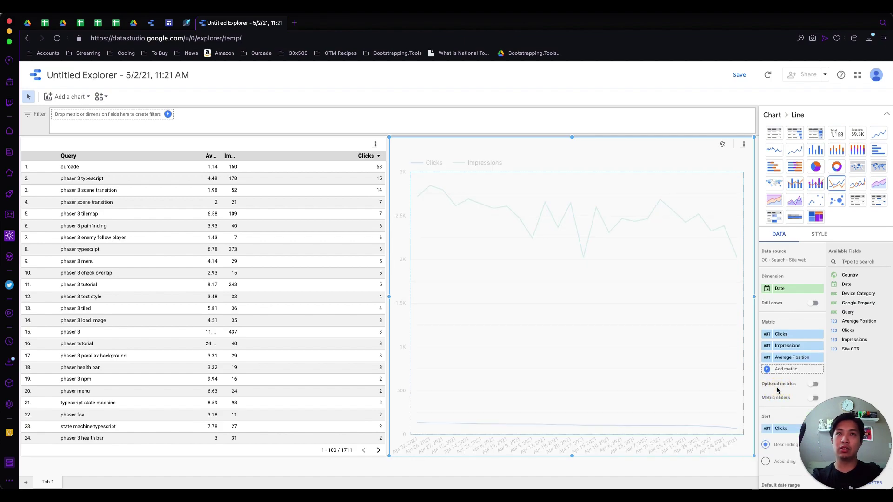
Step: Plot the line chart's third series, Average Position, against the right axis
left_click(819, 236)
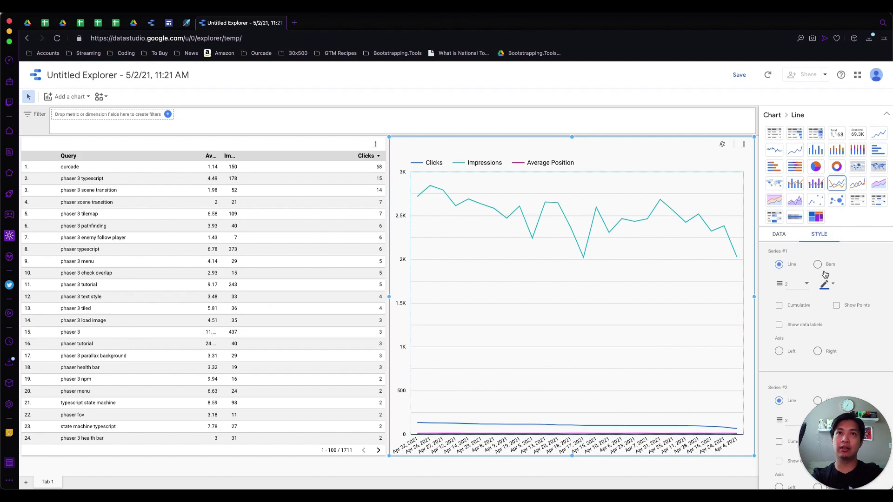
scroll(804, 320, "down", 5)
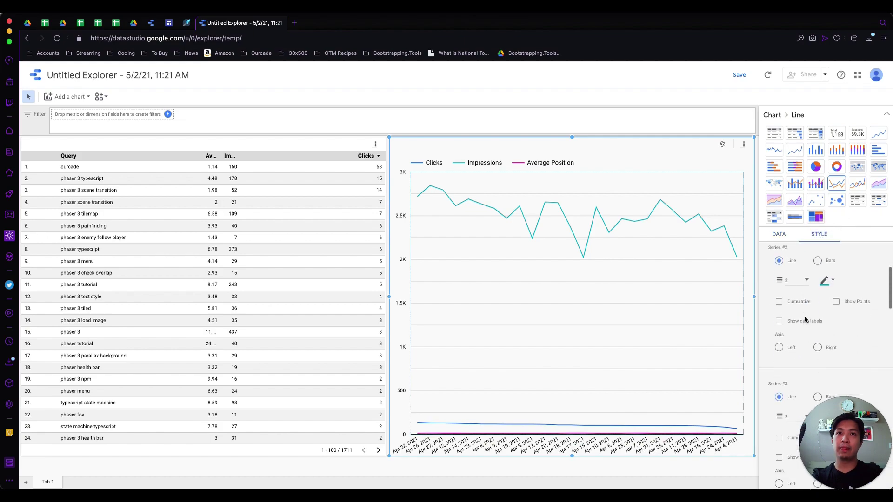
left_click(887, 114)
scroll(809, 346, "down", 3)
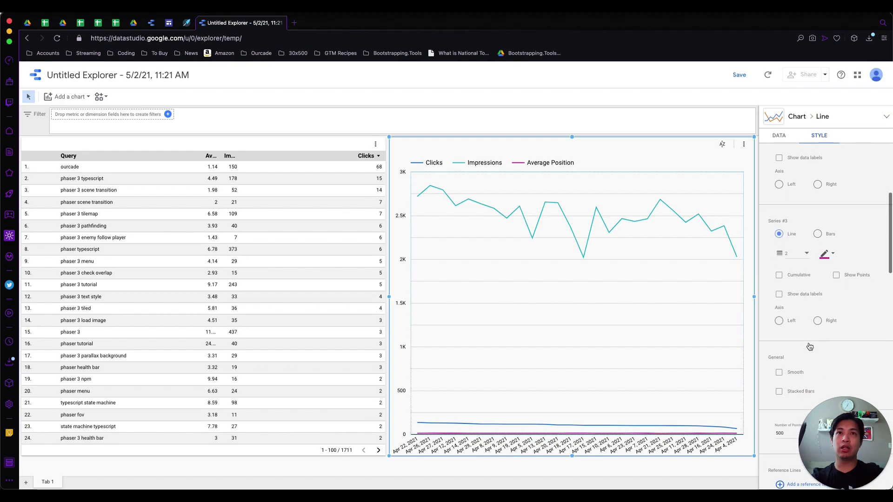
scroll(809, 346, "up", 2)
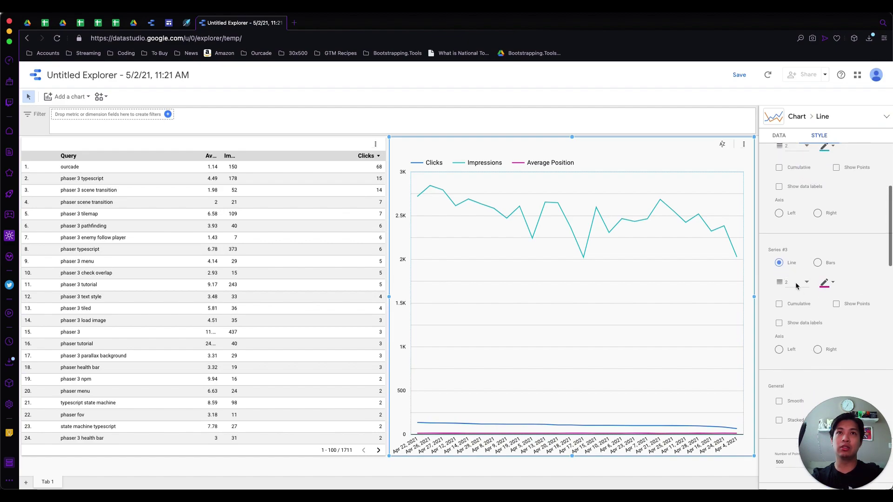
left_click(817, 350)
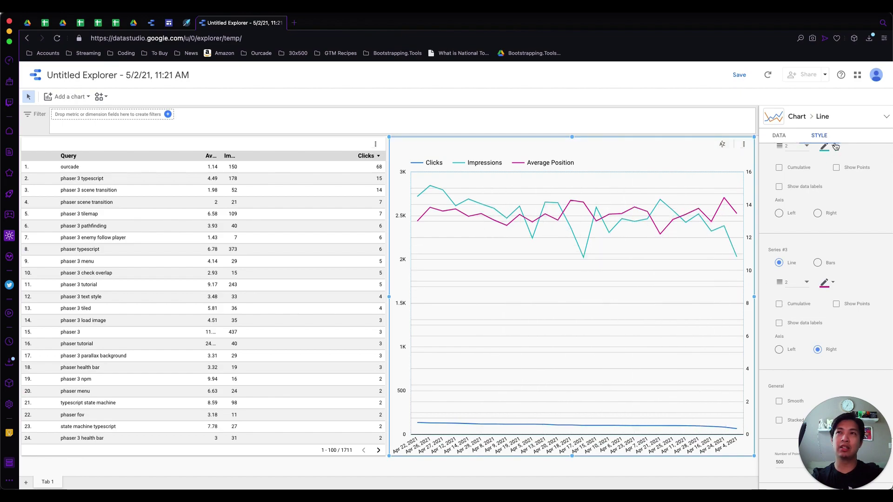
Step: Remove Average Position from the line chart's metrics and shrink the chart to about half its height
left_click(778, 135)
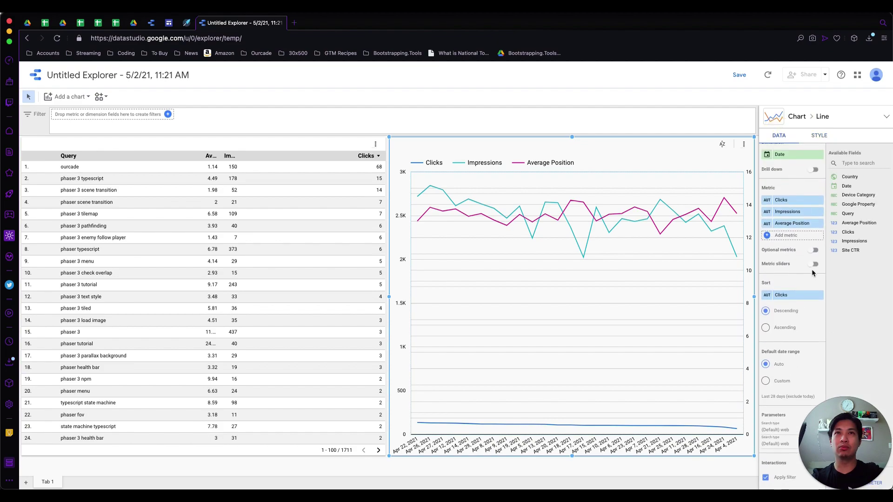
left_click(819, 224)
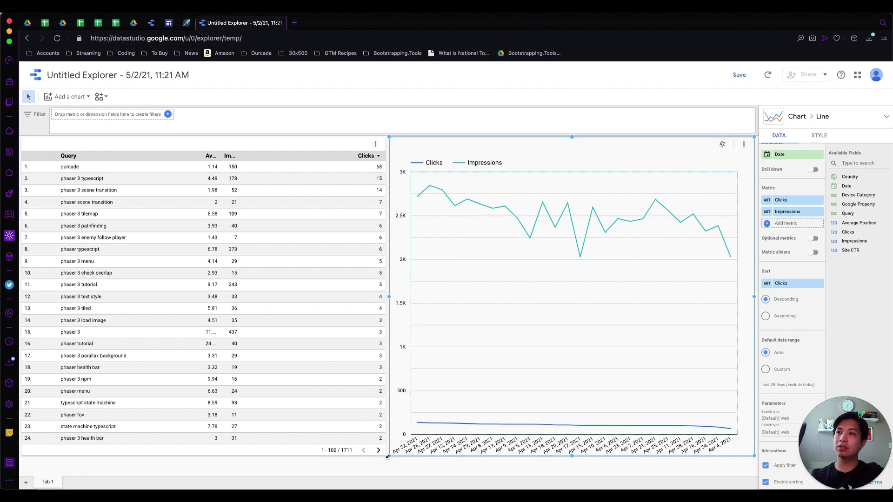
left_click_drag(387, 457, 394, 269)
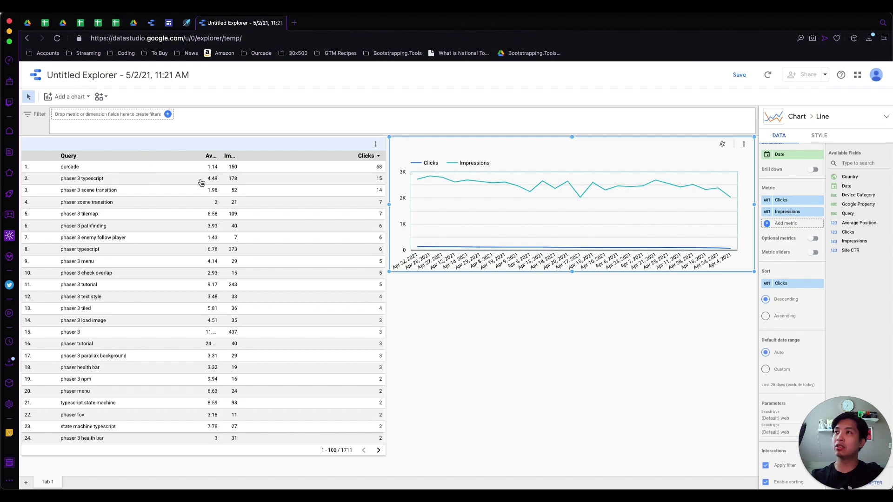
Step: Filter the line chart by the ourcade query row and turn off row numbers in the query table
left_click(151, 168)
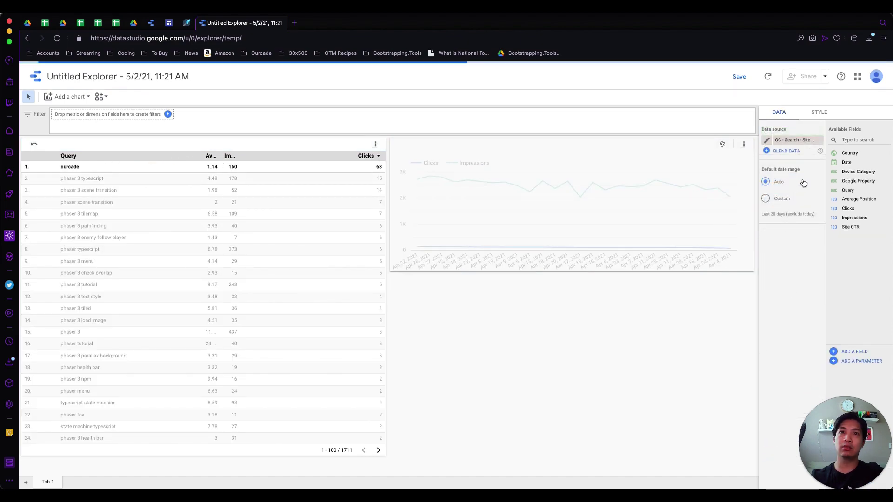
left_click(296, 147)
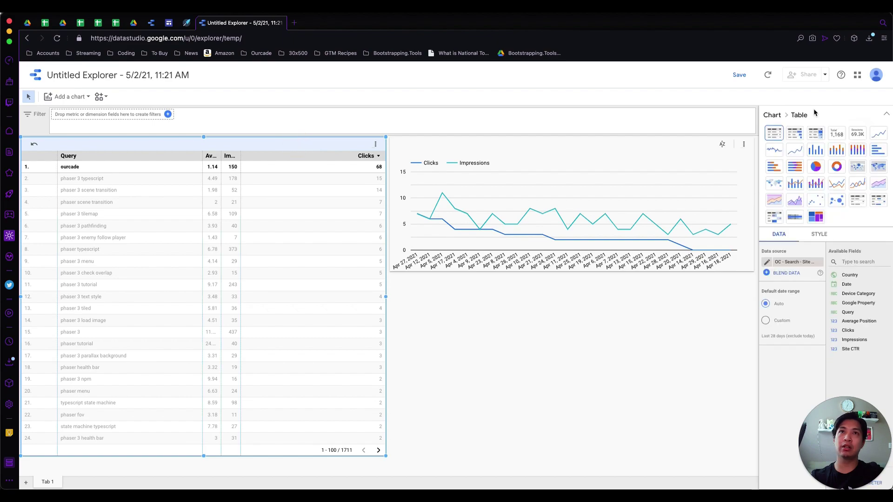
left_click(882, 110)
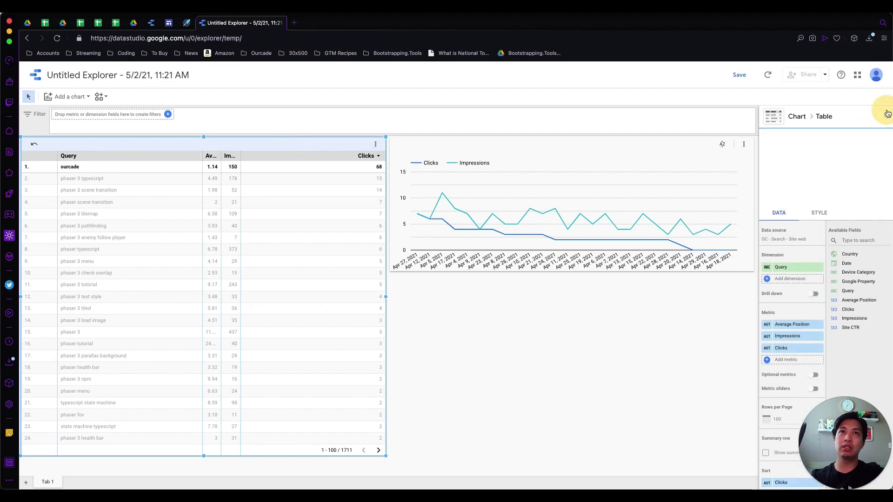
left_click(819, 135)
scroll(793, 312, "down", 5)
left_click(779, 303)
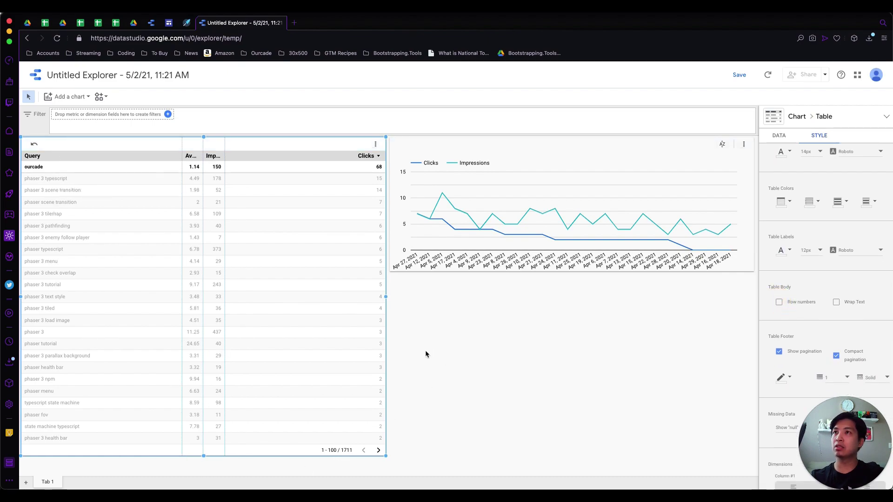
left_click_drag(203, 456, 204, 472)
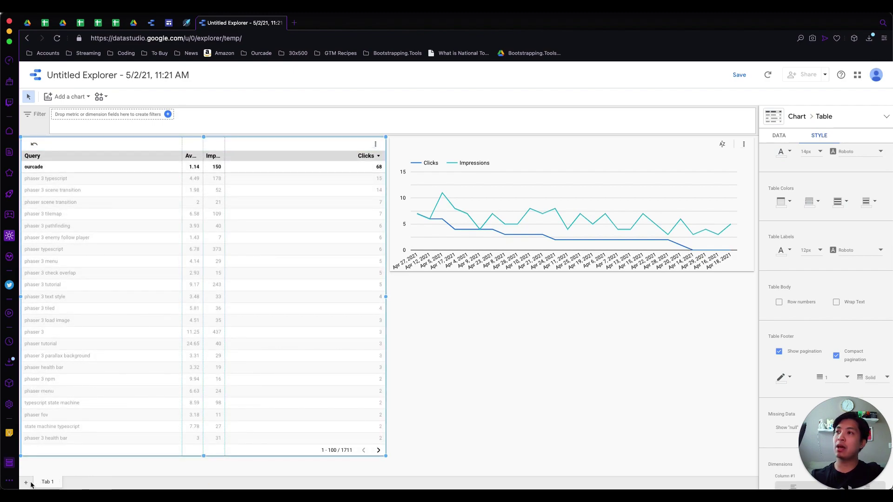
Step: Add a second Explorer tab and set its table's data source to OC - Search - URL web
left_click(26, 484)
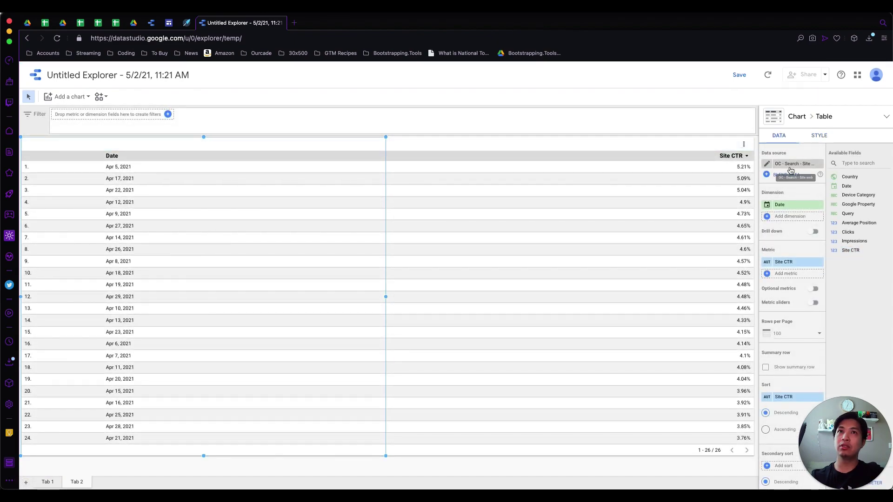
left_click(794, 166)
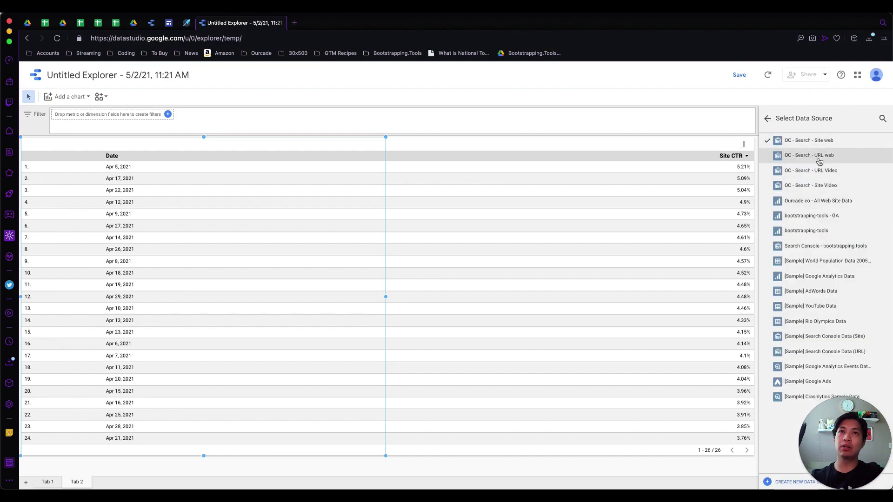
left_click(839, 157)
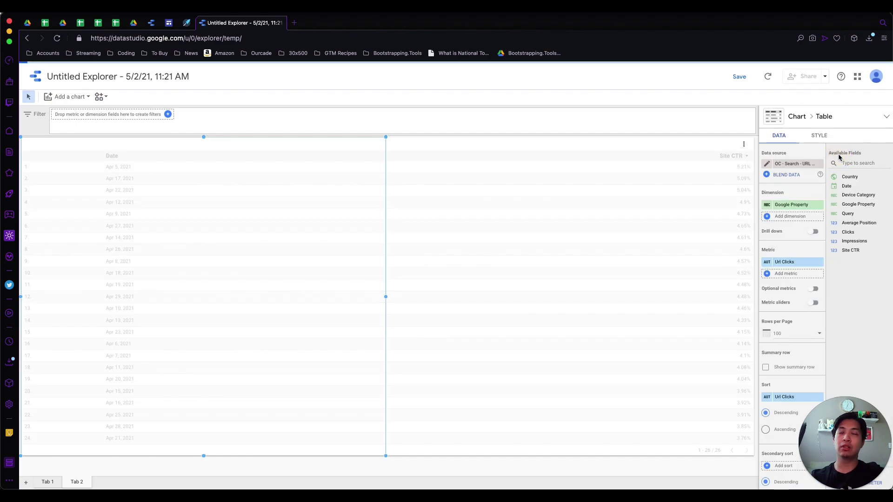
Step: Set the new table's dimension to Landing Page and add Query as a second dimension
left_click(792, 204)
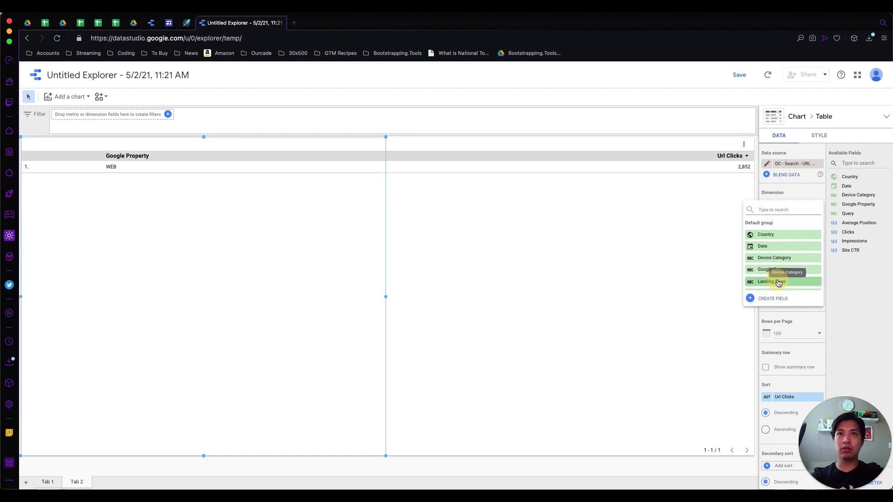
left_click(776, 281)
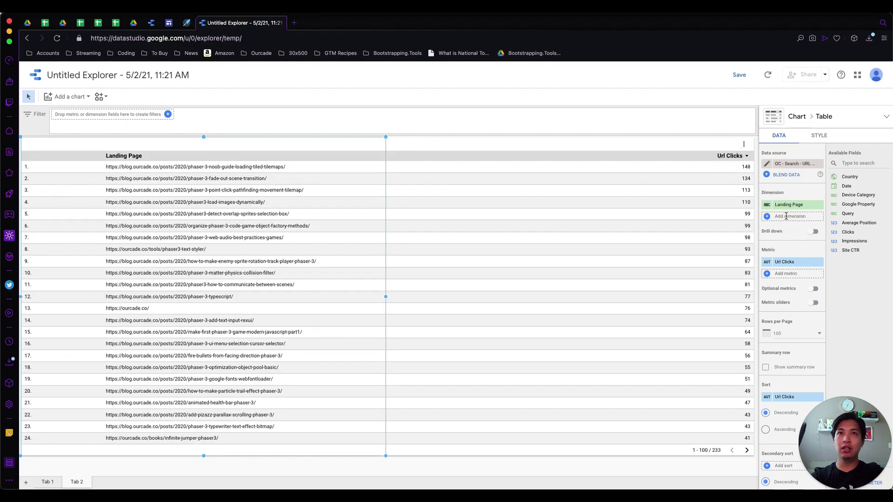
left_click(787, 217)
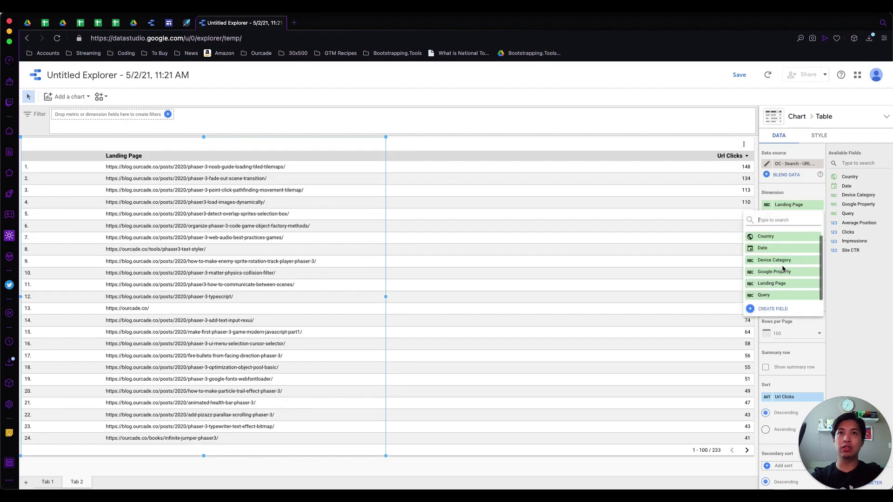
left_click(768, 295)
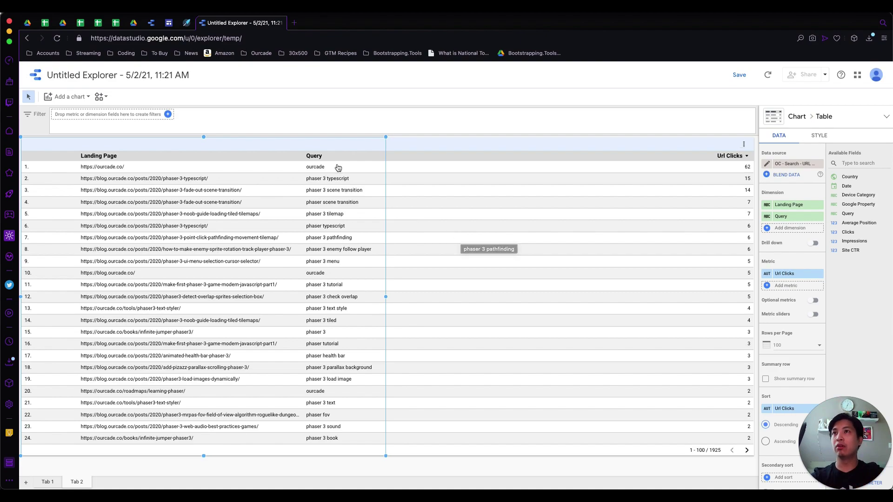
Step: Add Impressions as a second metric of the landing page table
left_click(787, 285)
scroll(775, 339, "down", 1)
left_click(775, 347)
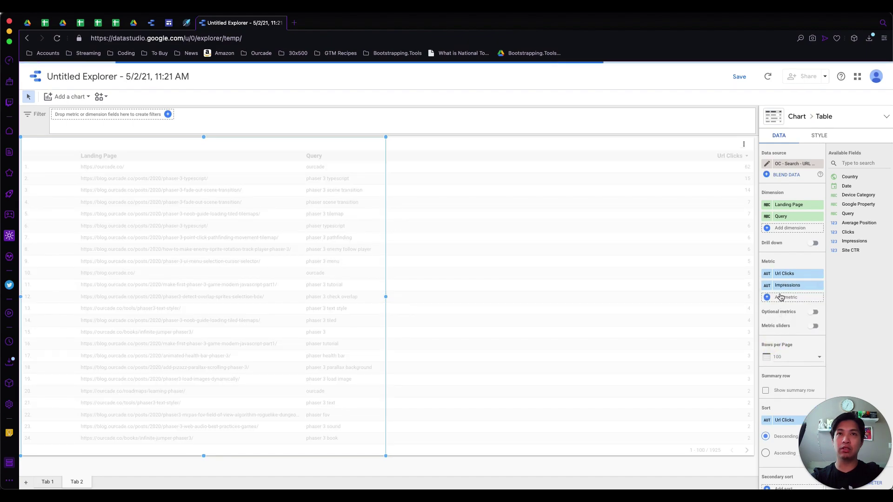
left_click(782, 298)
scroll(776, 352, "down", 2)
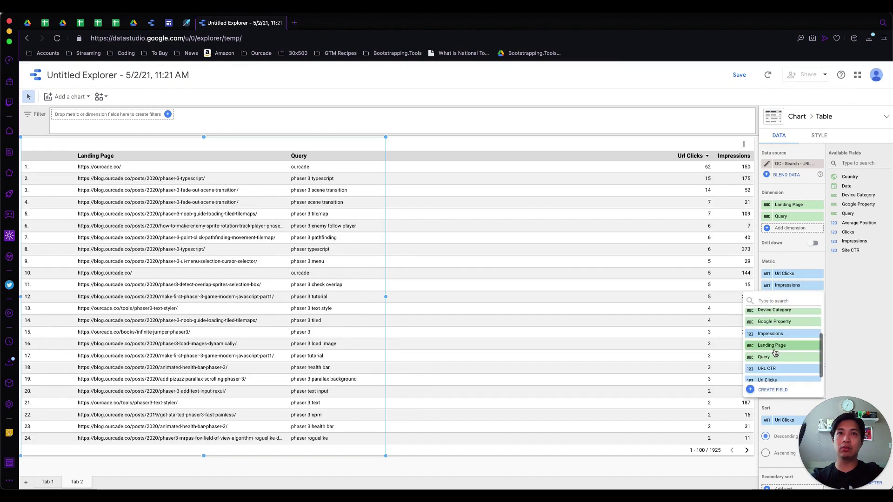
scroll(784, 356, "up", 3)
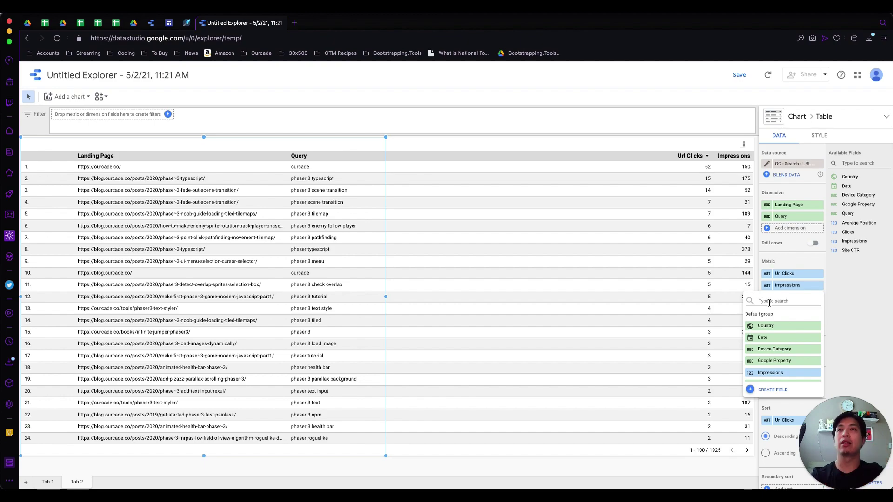
left_click(584, 146)
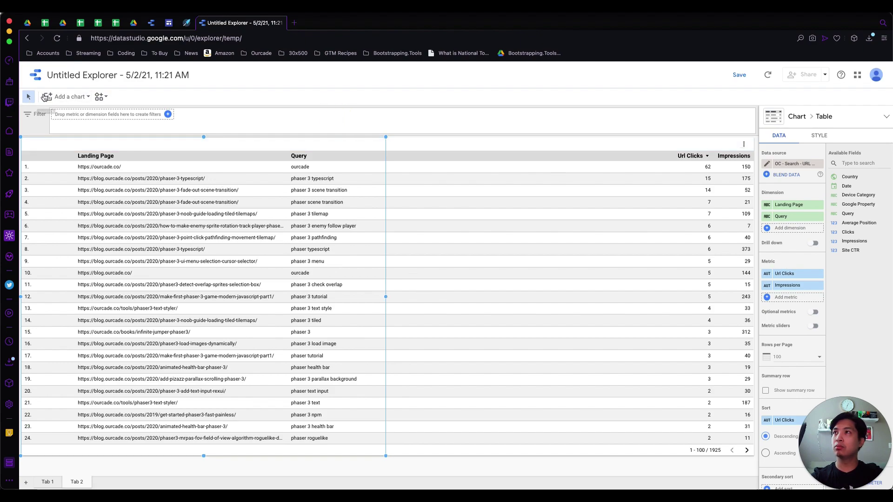
Step: Add a line chart beside the landing page table and set its dimension to Date only, removing Year and Year Month
left_click(67, 96)
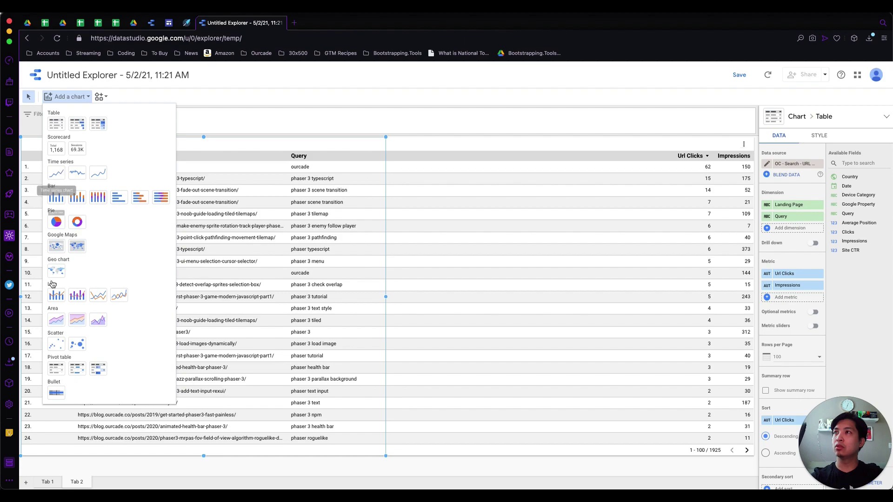
left_click(98, 295)
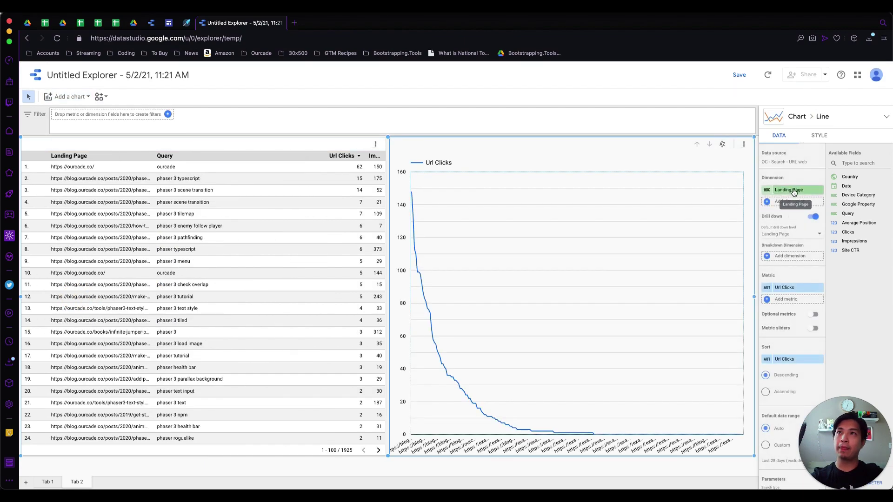
left_click(795, 193)
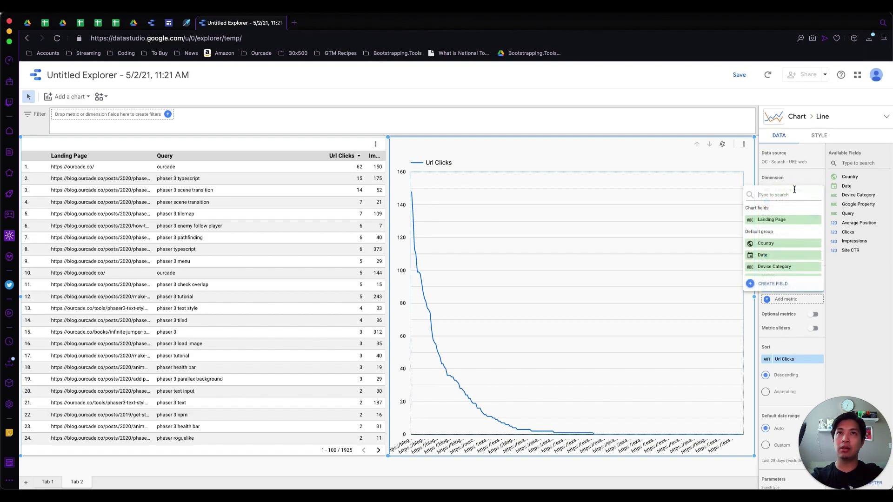
left_click(766, 255)
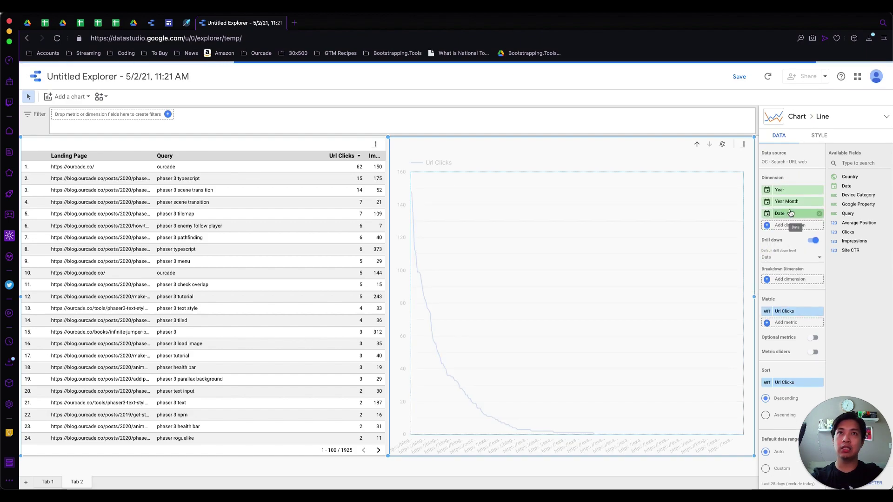
left_click(820, 202)
left_click(820, 190)
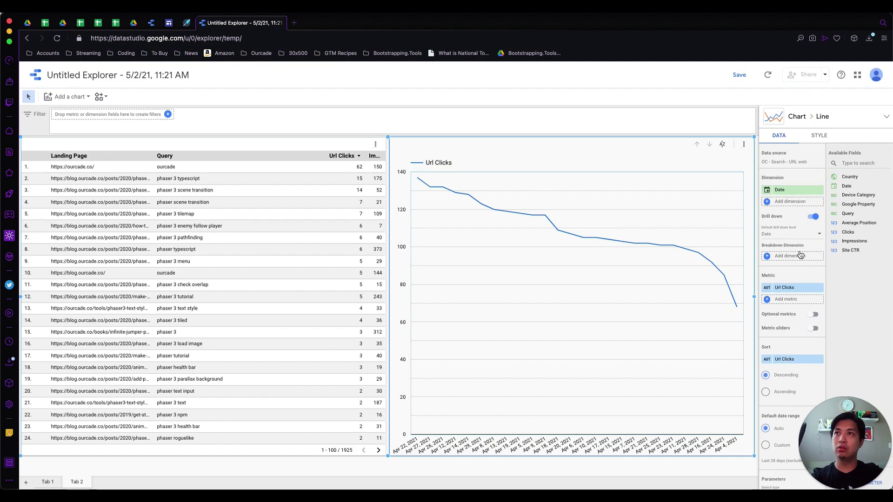
Step: Add Impressions to the new line chart's metrics
left_click(792, 299)
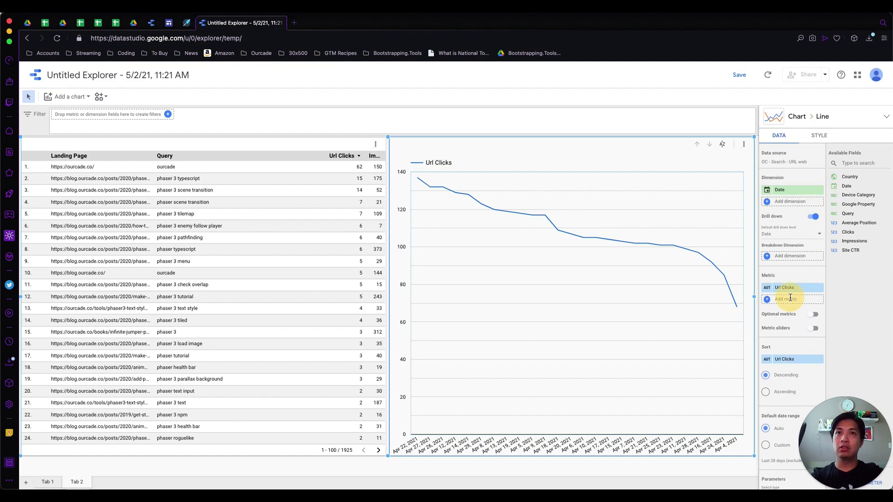
type("impress")
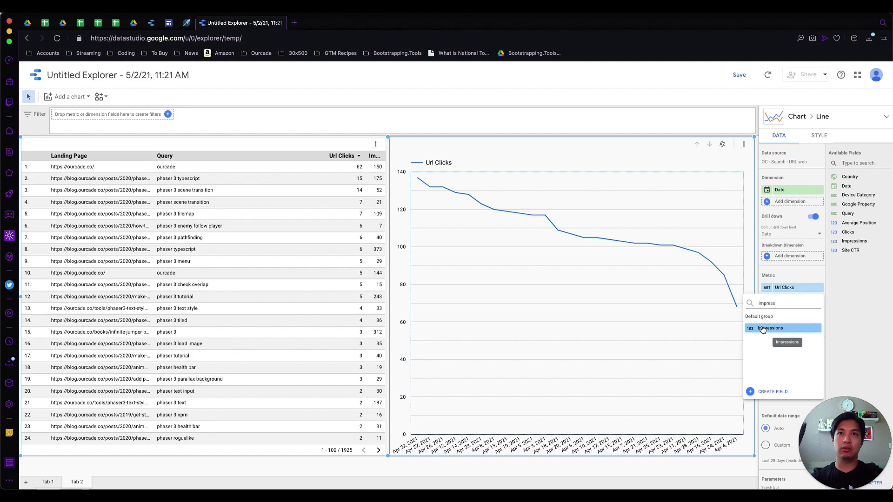
left_click(762, 329)
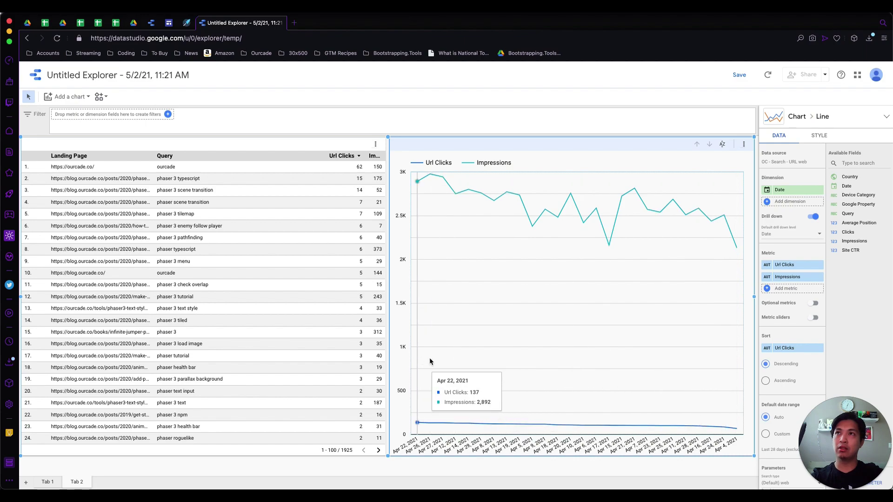
Step: Look through the fields available as an additional metric for the landing page line chart
left_click(788, 290)
scroll(785, 353, "down", 3)
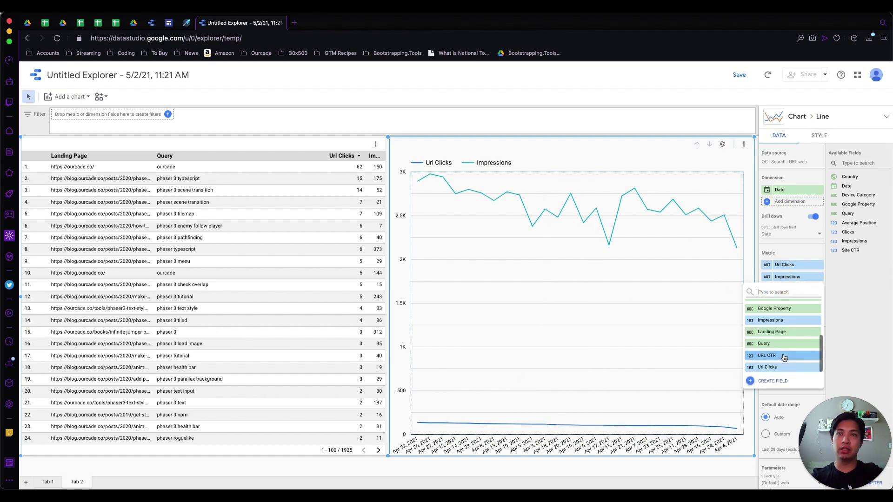
scroll(784, 358, "down", 1)
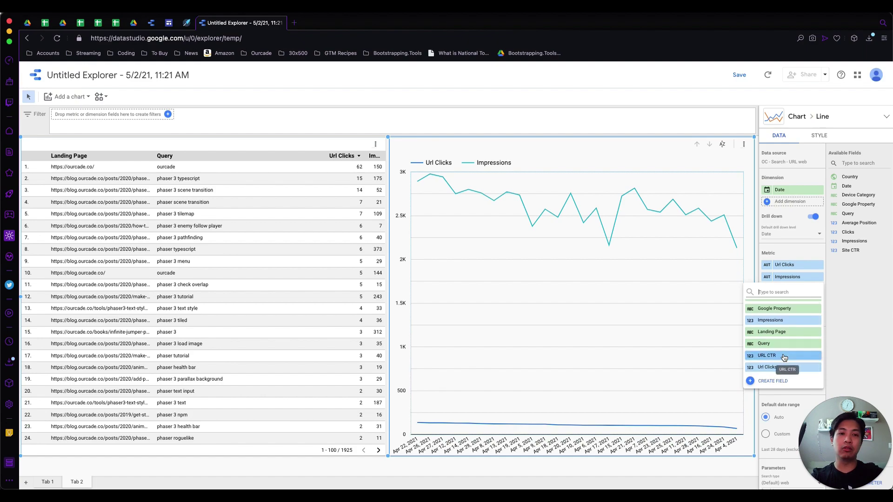
scroll(784, 357, "up", 1)
scroll(784, 357, "up", 2)
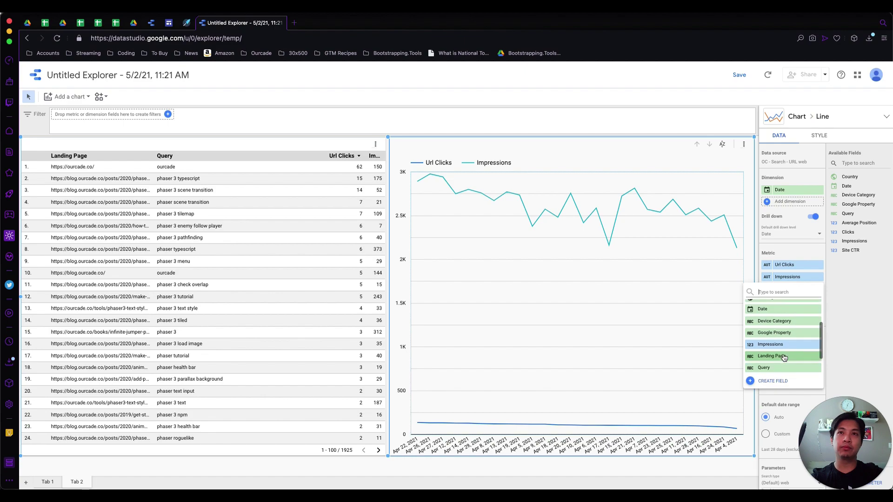
scroll(784, 357, "down", 3)
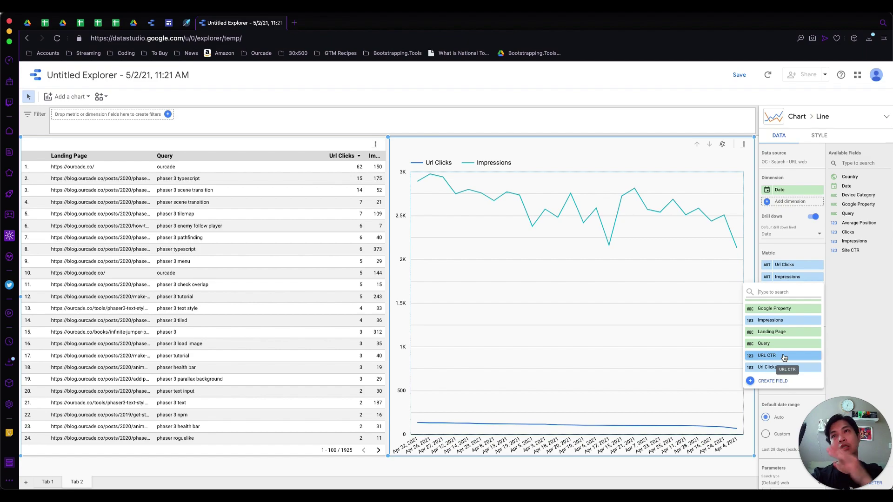
scroll(784, 357, "up", 3)
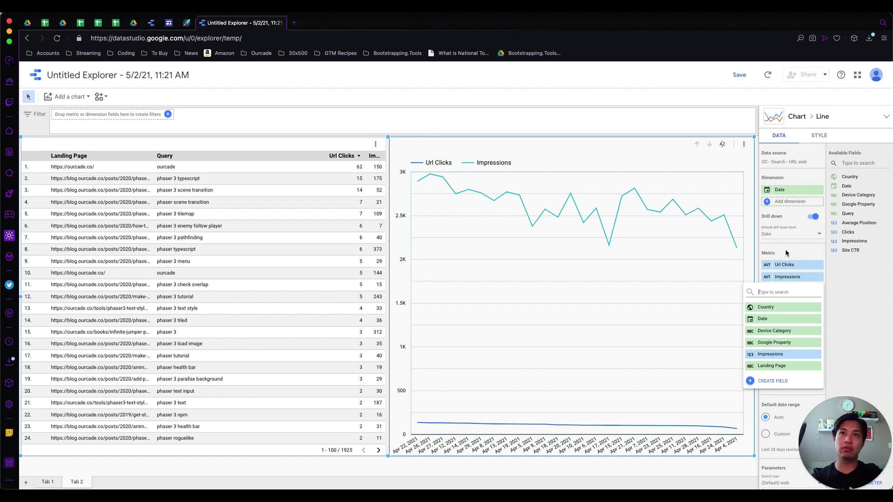
left_click(797, 247)
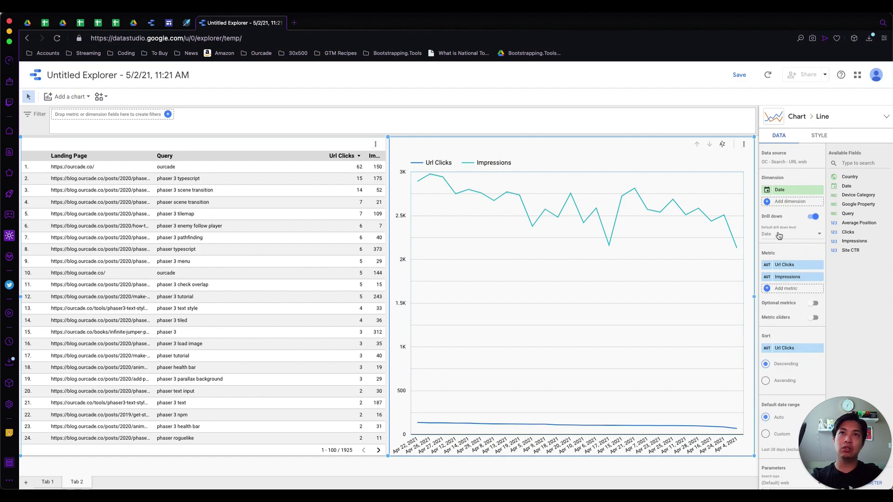
Step: Add Device Category as the line chart's second dimension and make it the default drill down level
left_click(782, 203)
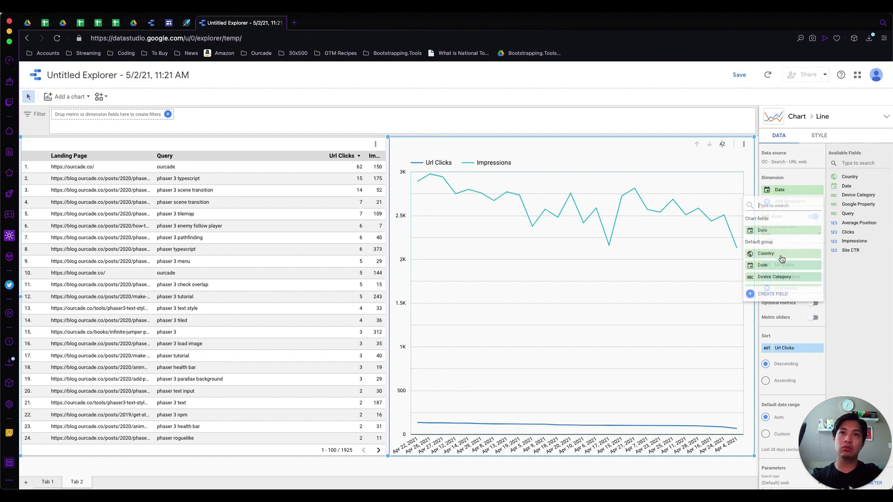
left_click(775, 278)
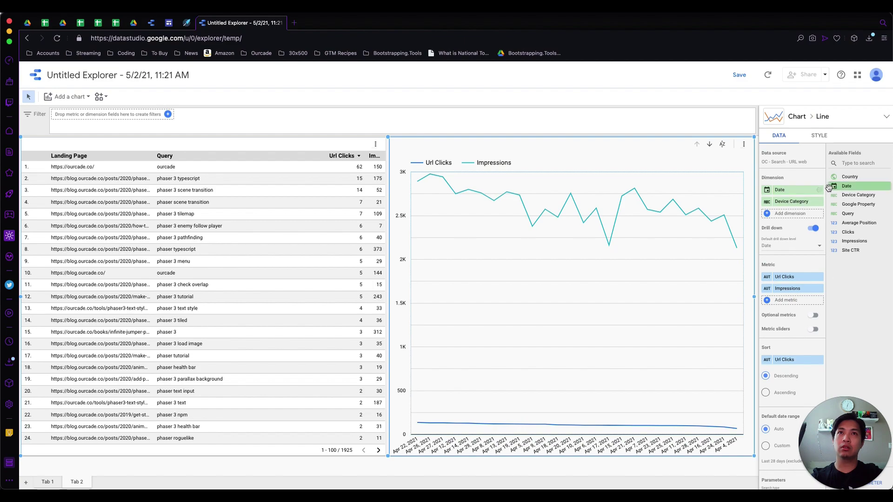
left_click(783, 248)
left_click(787, 265)
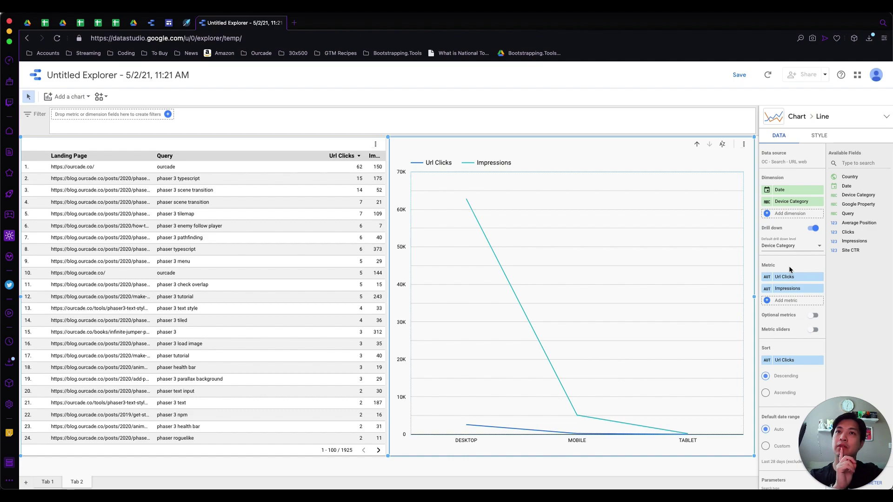
Step: Convert the device category line chart to a pie chart and inspect its slices
left_click(853, 120)
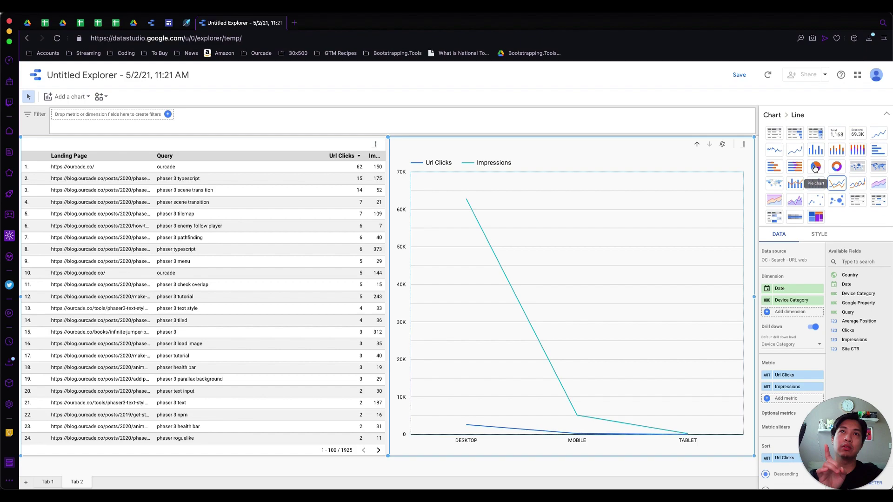
left_click(815, 167)
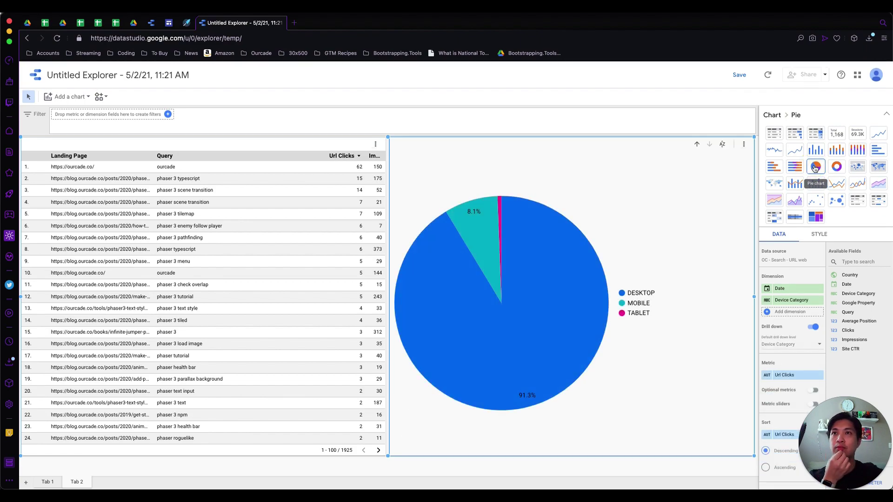
mouse_move(499, 223)
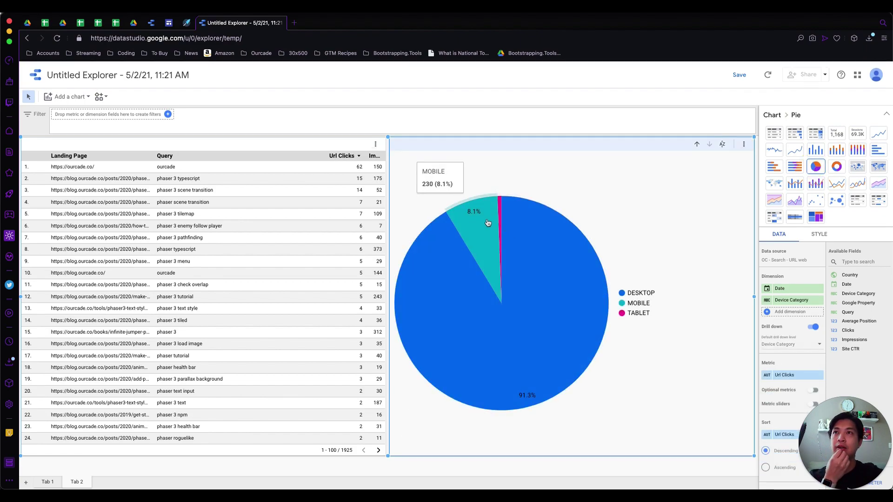
mouse_move(574, 293)
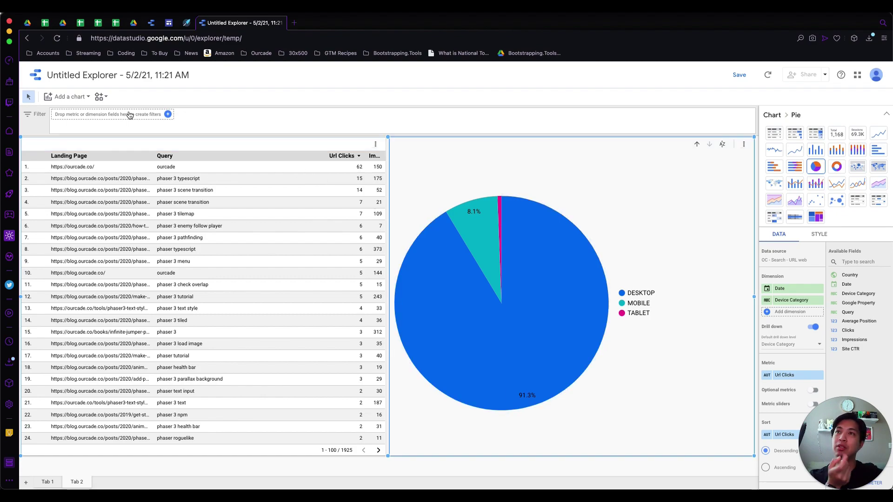
Step: Add another pie chart between the table and the device pie chart and set its dimension to Google Property
left_click(73, 96)
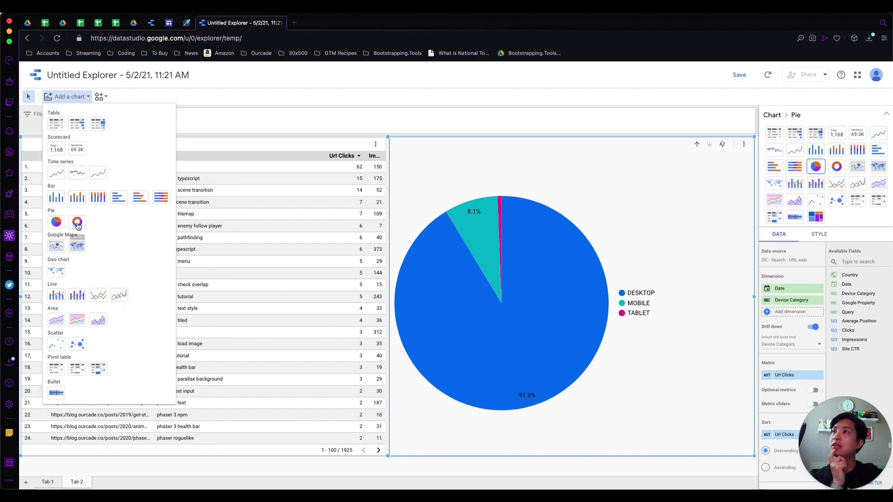
left_click(56, 222)
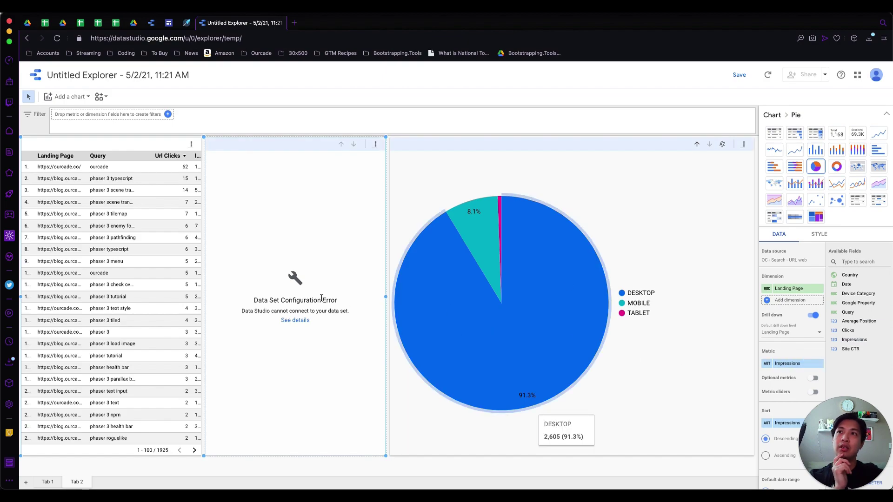
left_click(793, 289)
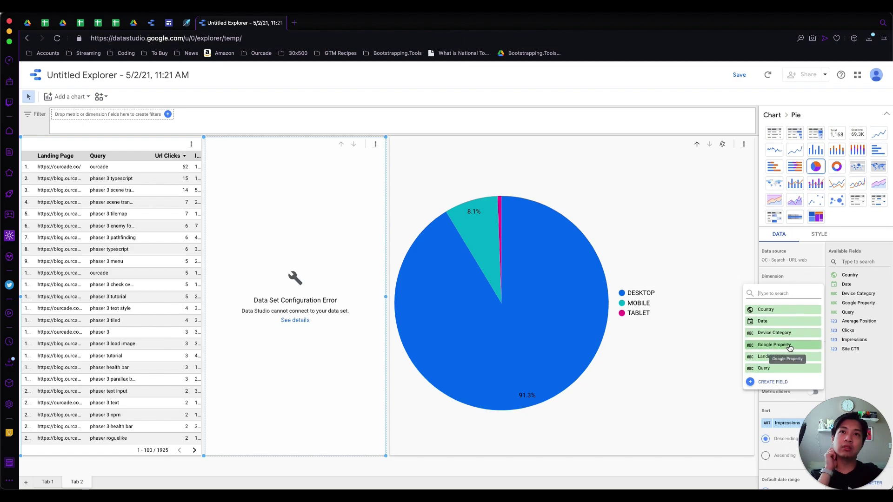
left_click(789, 345)
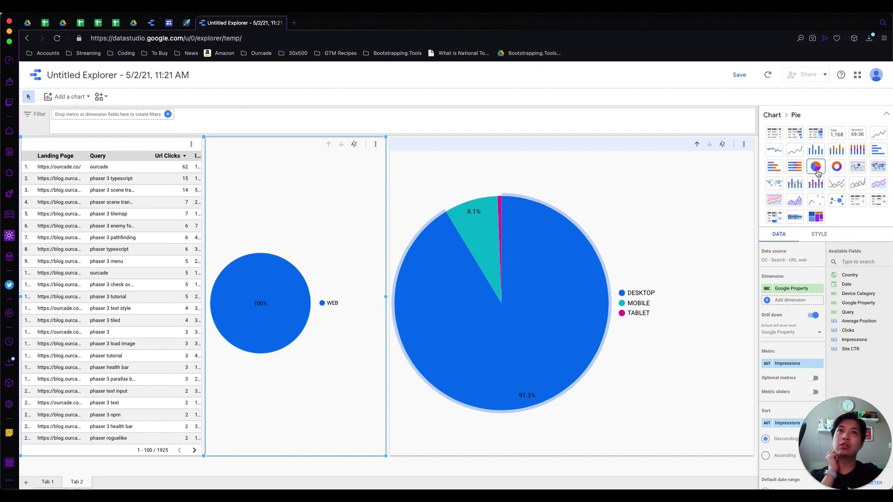
Step: Change the Google Property pie to a stacked column chart broken down by Country, and convert it to a filled Google map
left_click(836, 149)
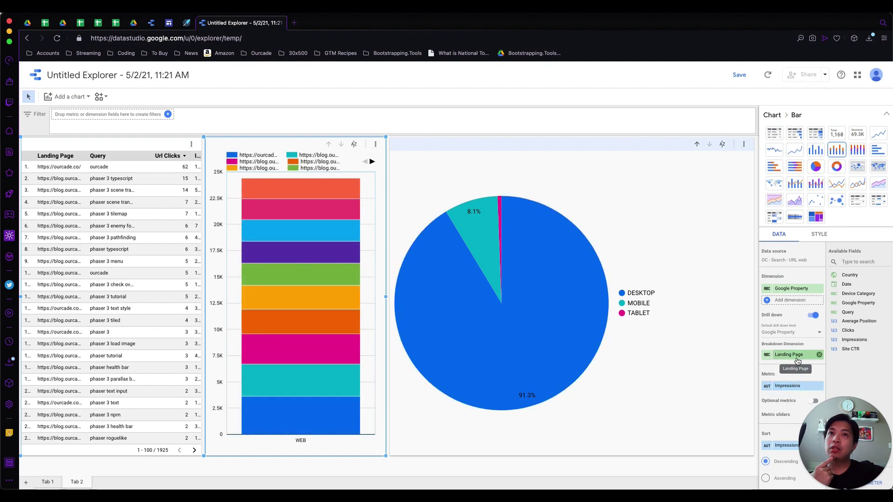
left_click(796, 356)
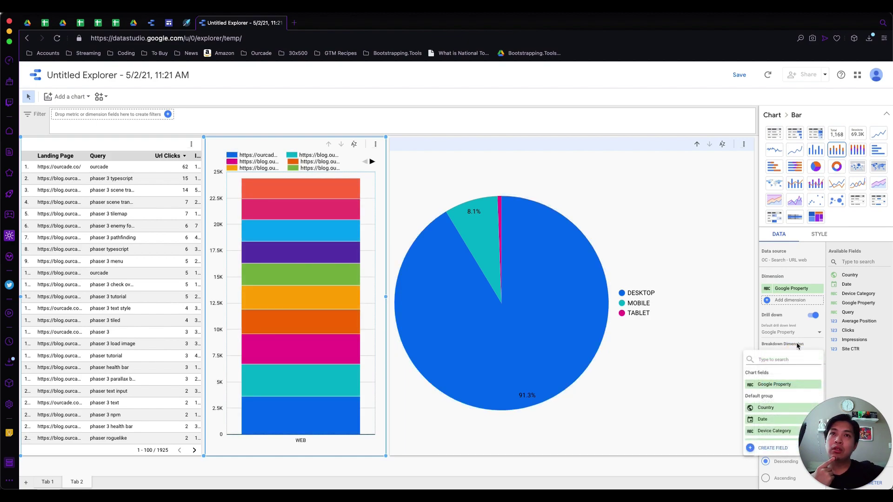
left_click(779, 411)
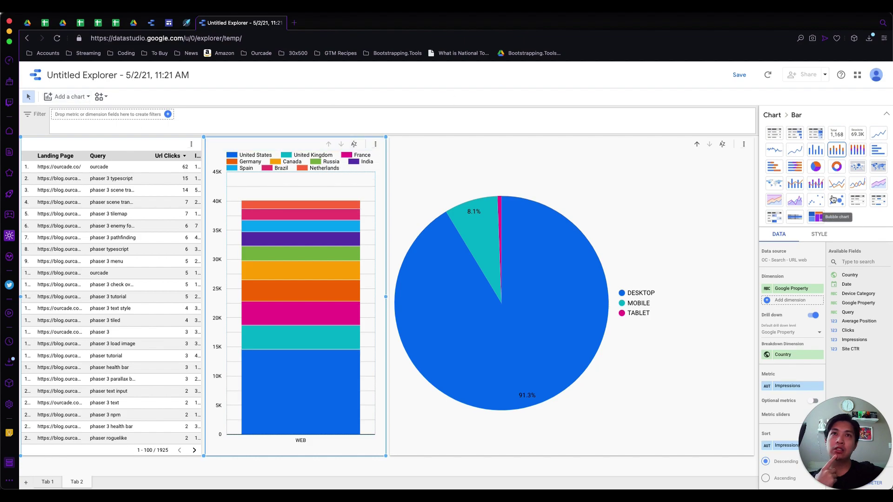
left_click(878, 169)
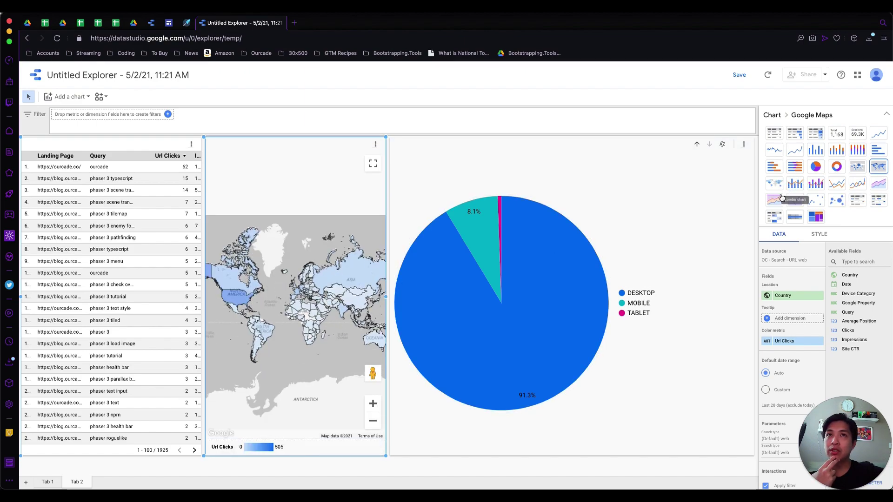
Step: Shorten the device category pie chart so it fills only the upper part of its area
left_click(426, 430)
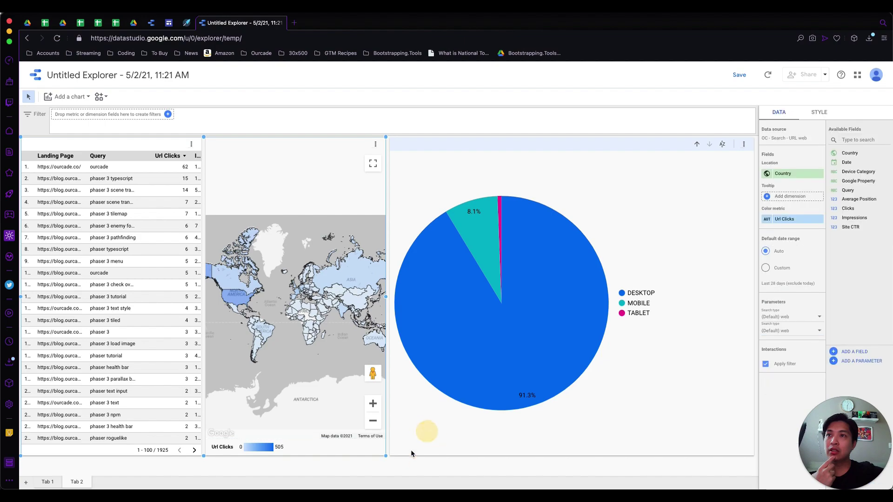
left_click(478, 140)
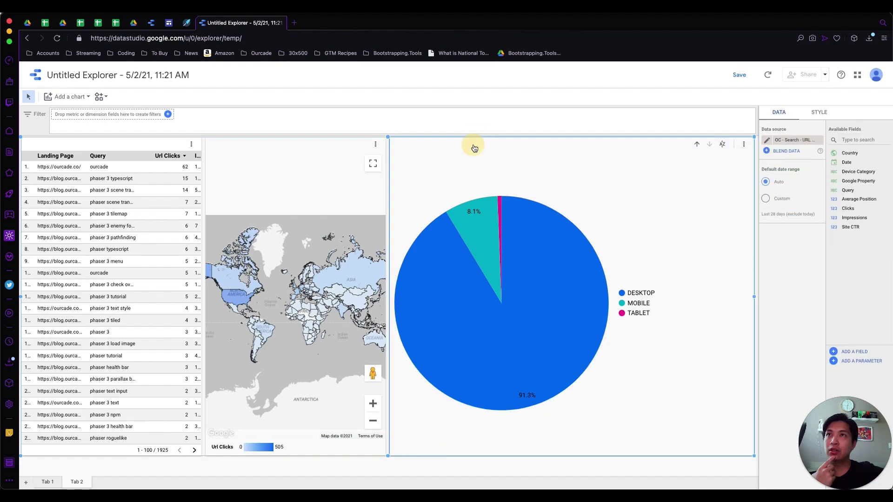
left_click_drag(408, 458, 479, 232)
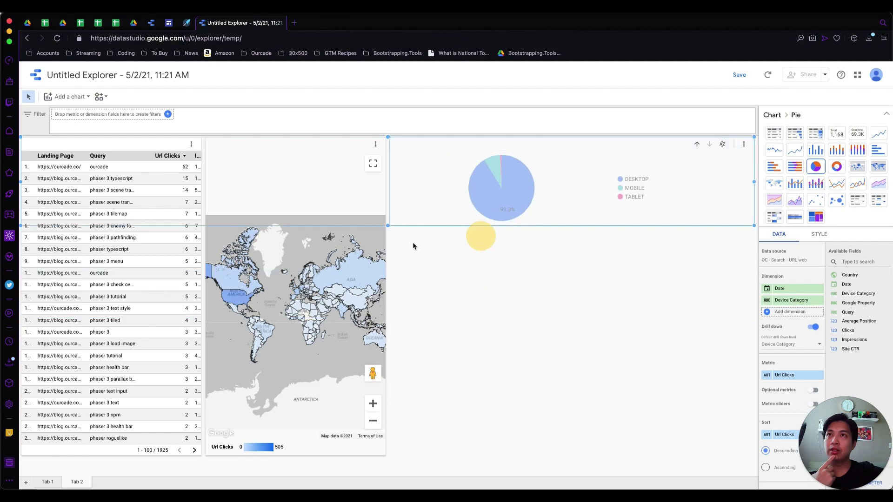
Step: Shorten the country map from its upper edge, and reposition and resize it beneath the pie chart
left_click(351, 146)
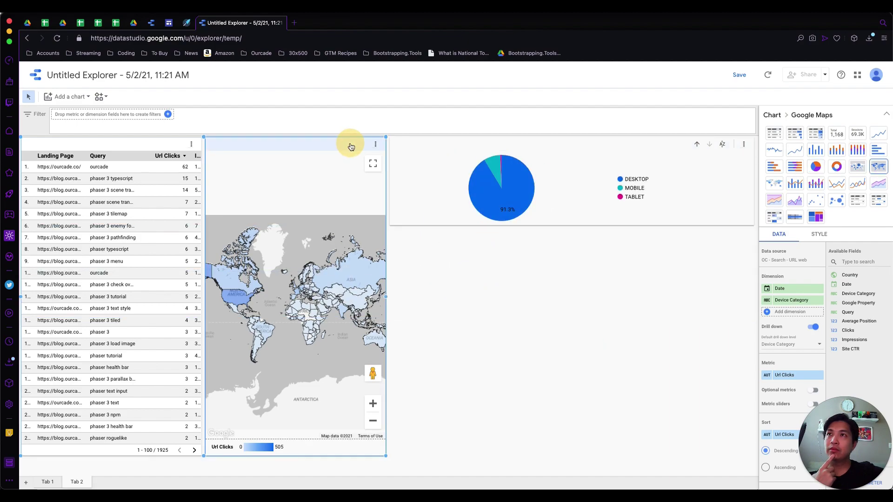
left_click_drag(386, 137, 387, 239)
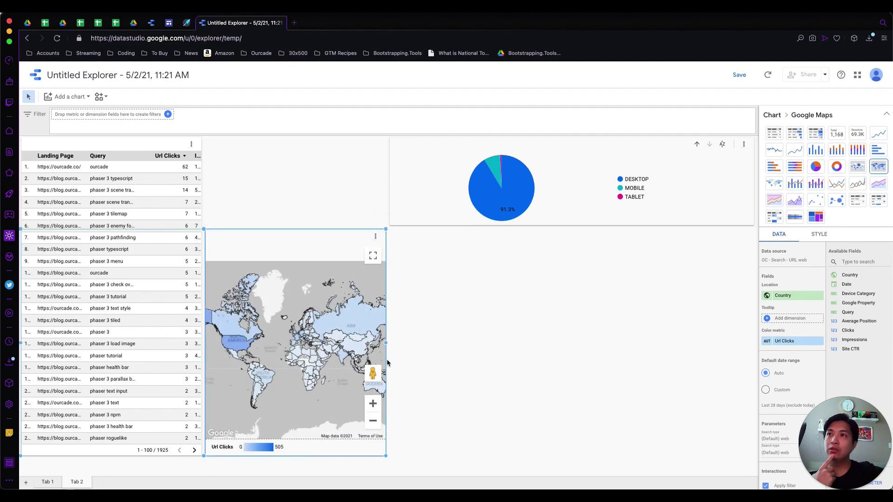
left_click_drag(498, 339, 700, 354)
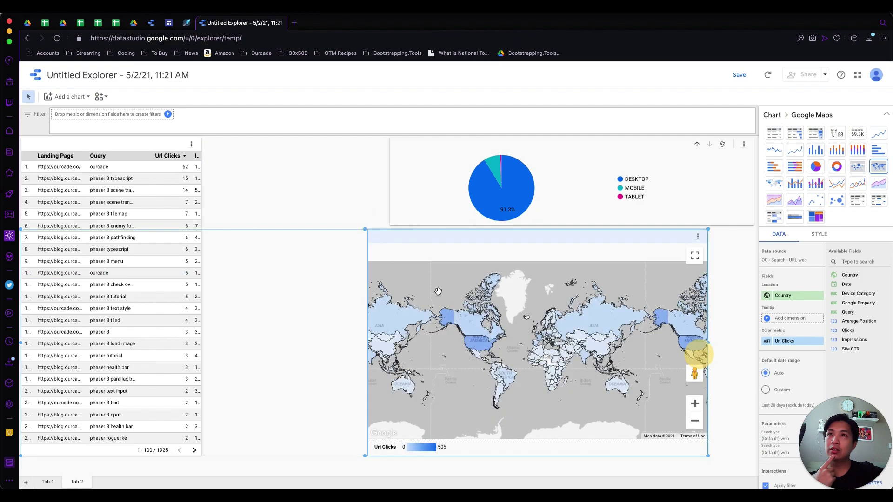
left_click_drag(387, 239, 420, 242)
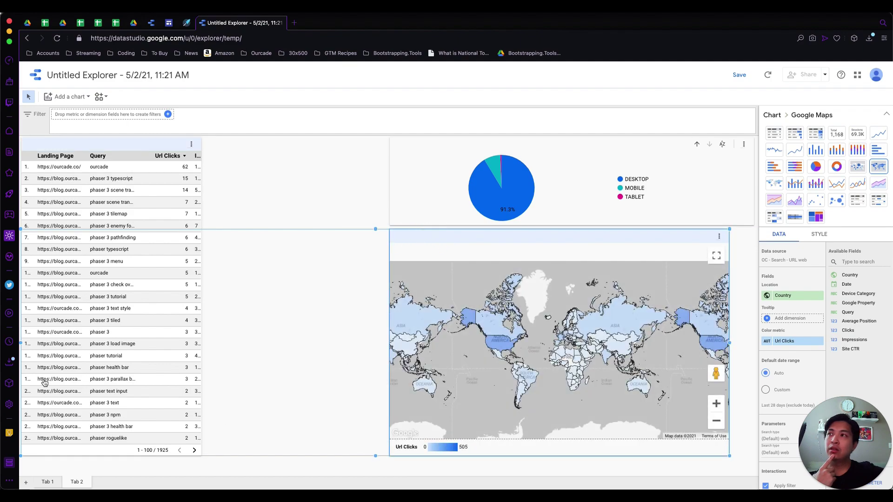
left_click_drag(376, 343, 291, 355)
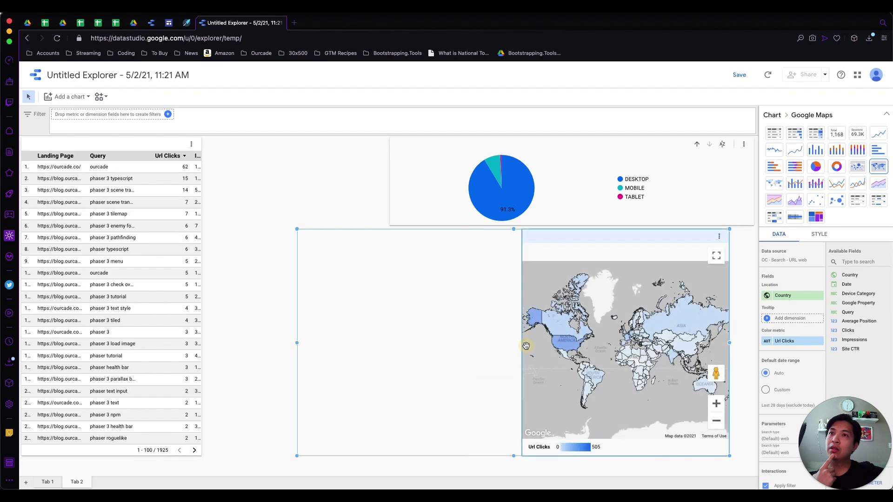
Step: Convert the country map to a geo chart and slightly reduce the height of the pie chart above it
left_click(774, 184)
left_click(518, 282)
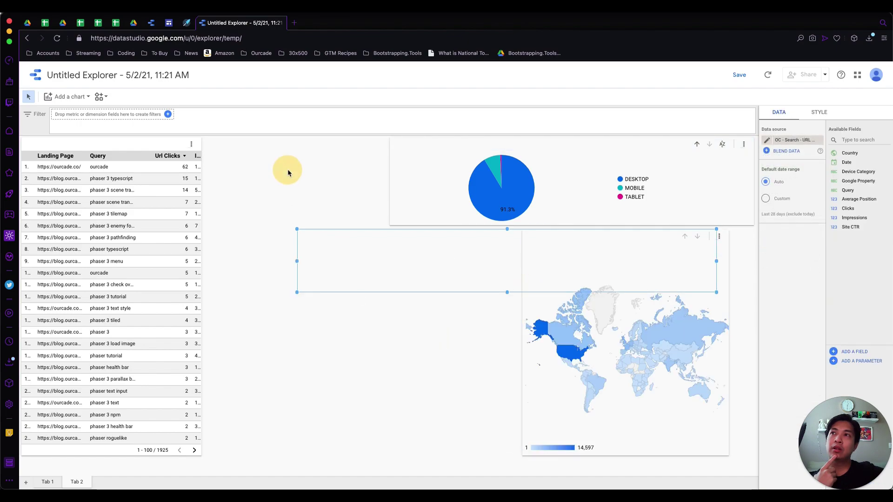
left_click(428, 150, "shift")
mouse_move(305, 285)
left_mouse_down()
mouse_move(305, 261)
mouse_move(307, 269)
left_mouse_up()
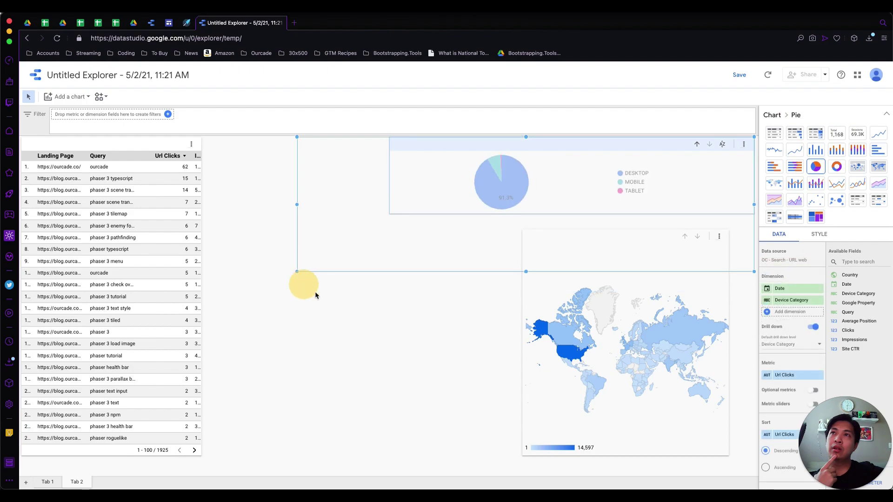
Step: Reduce the width of the landing page table and clear its row filter and selection
left_click(170, 215)
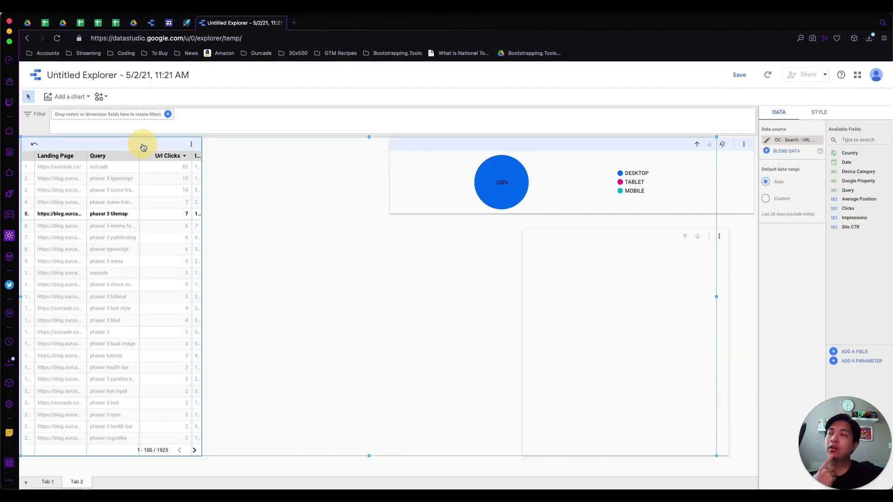
left_click(202, 328)
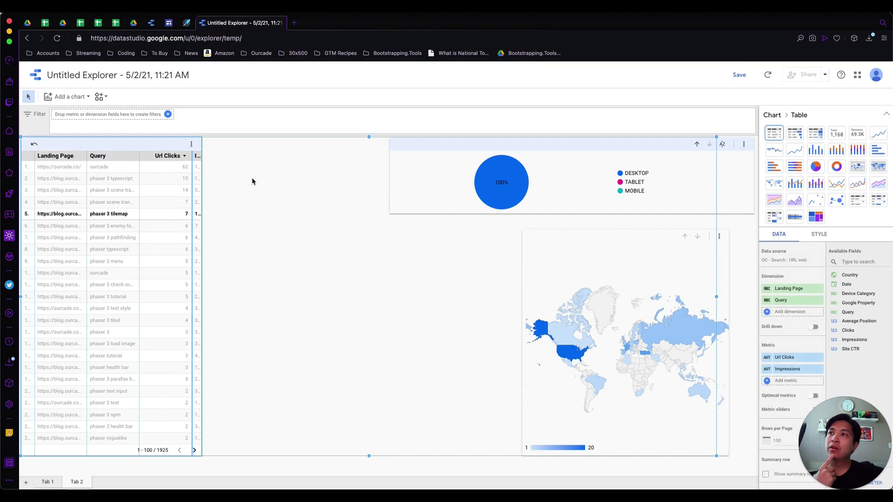
left_click_drag(717, 296, 385, 318)
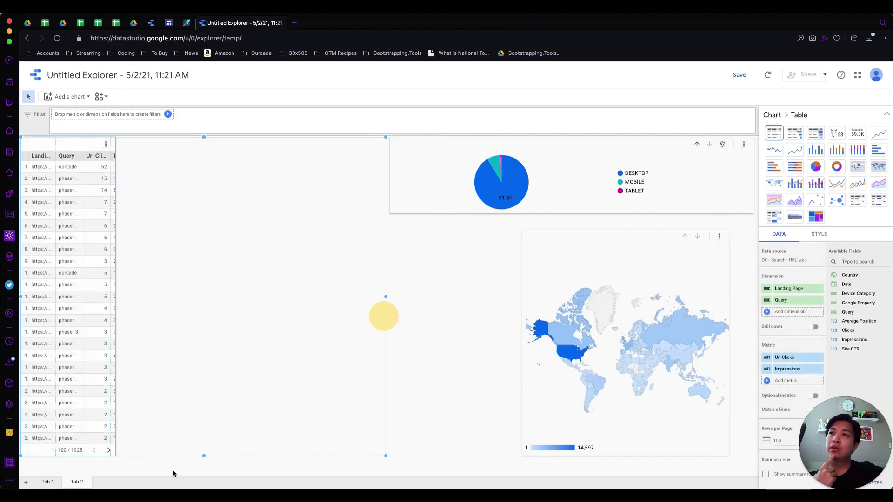
left_click(76, 482)
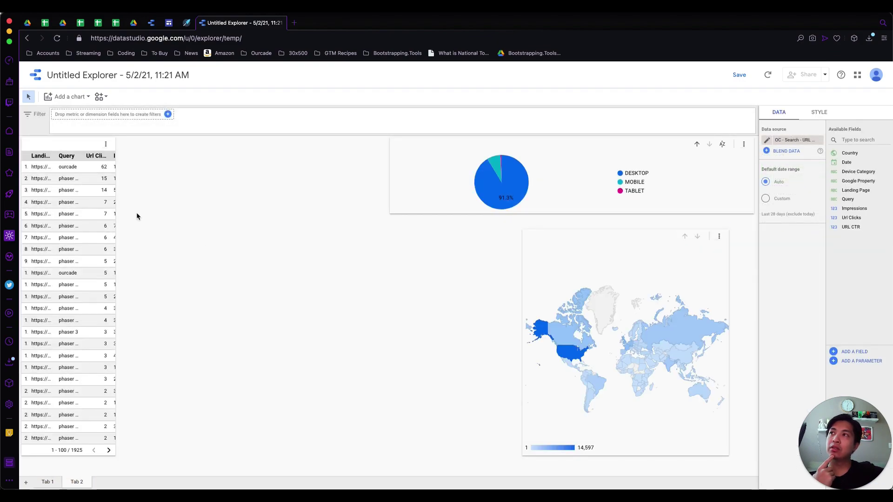
Step: Replace "Untitled Explorer" with "Search Console" in the title, keeping the date and time, and save the Explorer
left_click(47, 484)
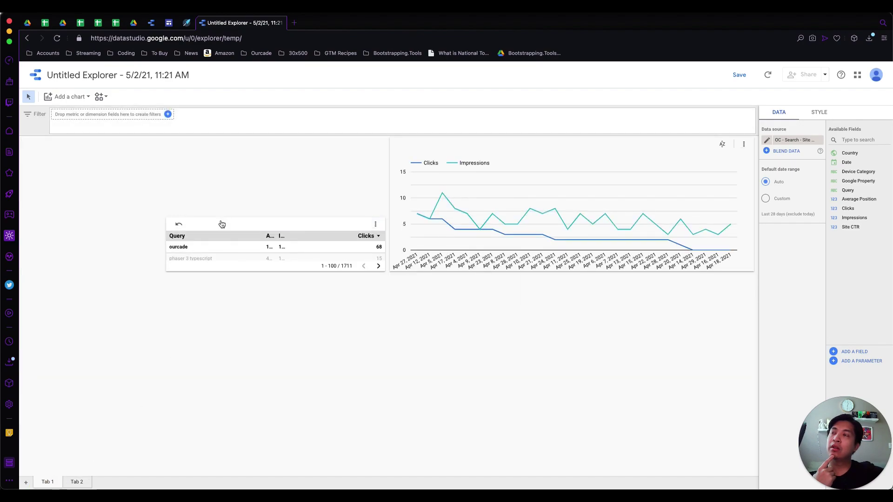
left_click(77, 482)
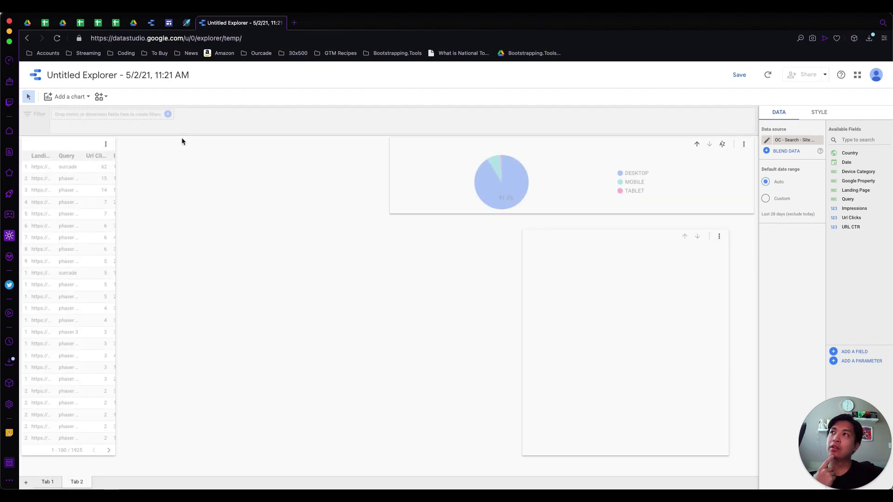
left_click(116, 74)
key("super+shift+Left")
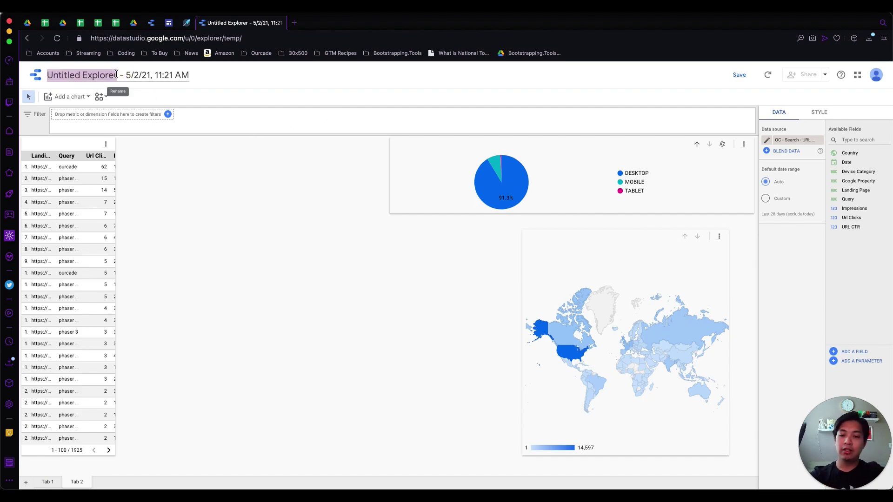
type("Search")
type(" Cons")
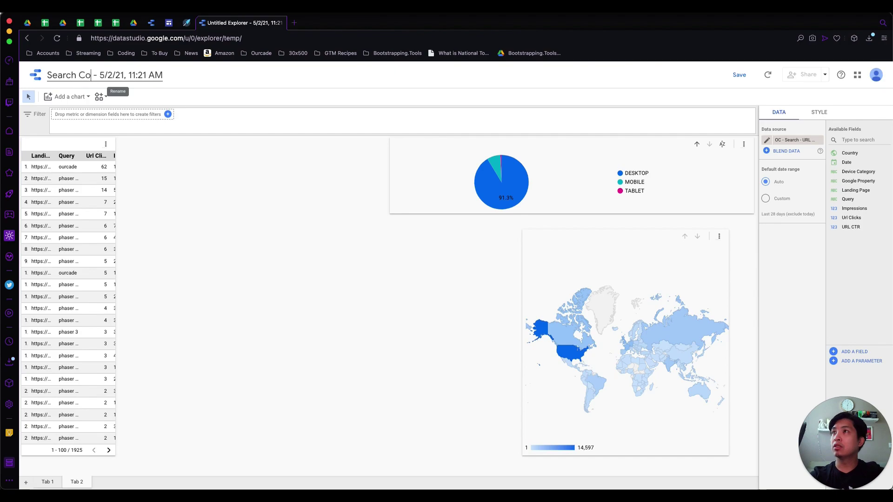
type("ole")
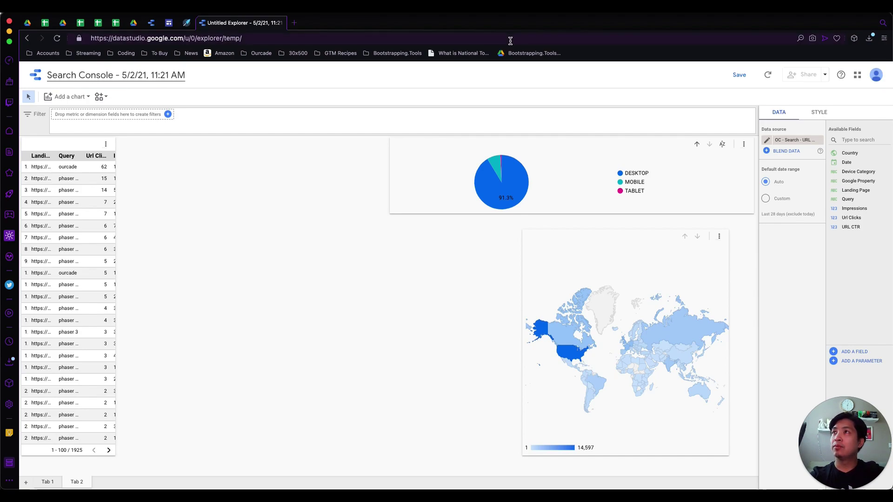
left_click(739, 77)
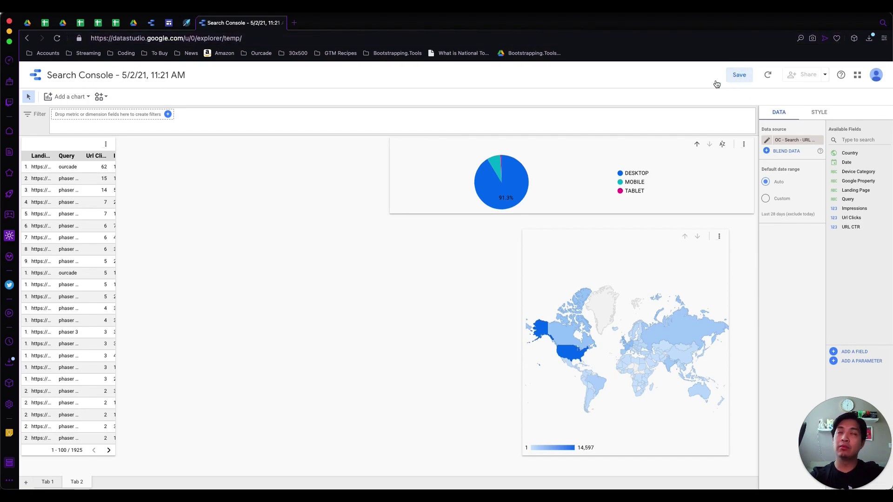
Step: Reload the saved Explorer and narrow the query table on Tab 1 so it sits beside the clicks and impressions chart
left_click(57, 39)
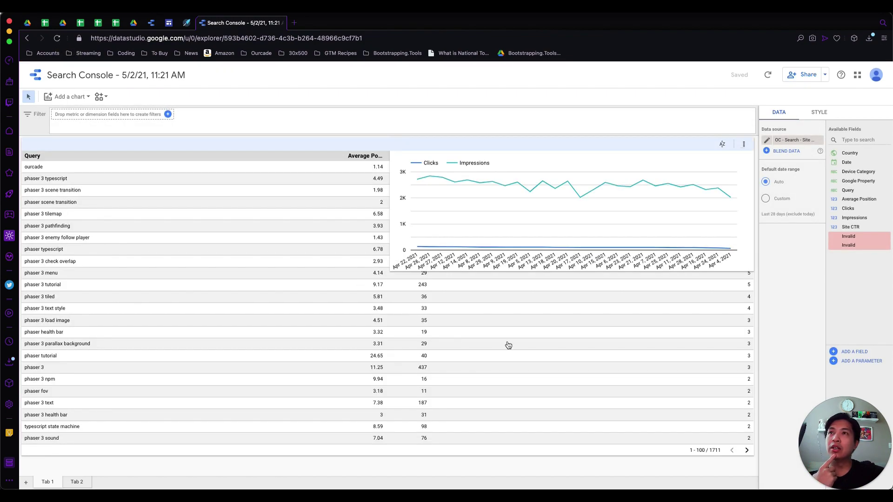
left_click(260, 144)
left_click_drag(751, 294, 406, 327)
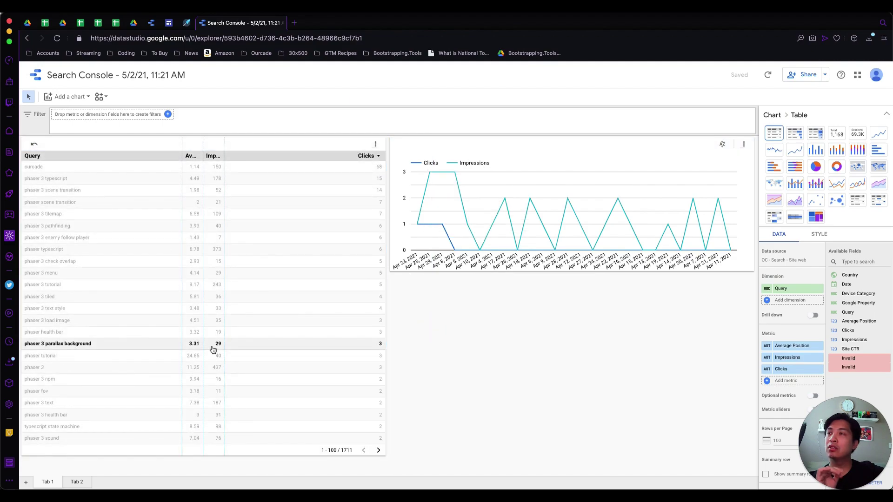
Step: Narrow the landing page table on Tab 2 so it ends beside the device category pie chart
left_click(76, 483)
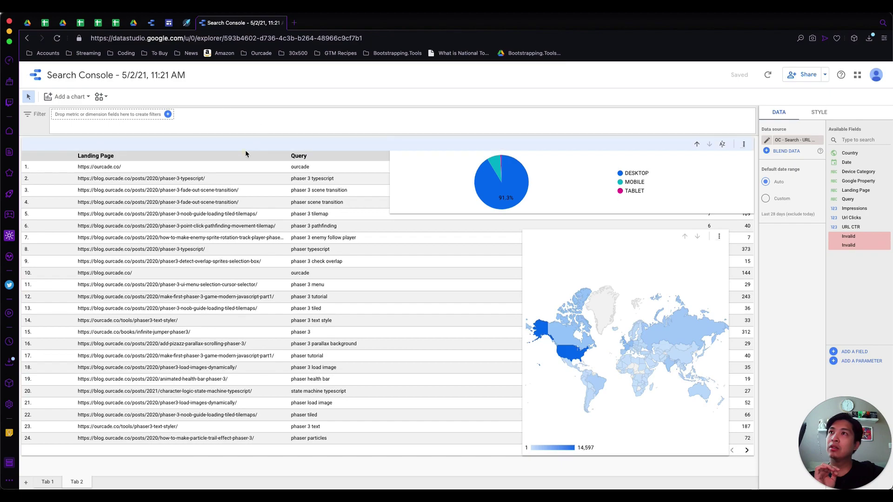
left_click(244, 154)
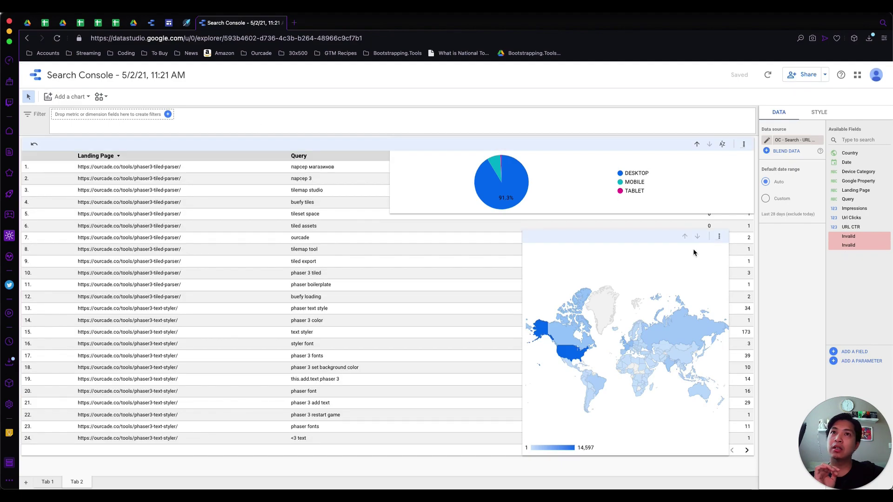
left_click(359, 144)
left_click_drag(753, 297, 405, 309)
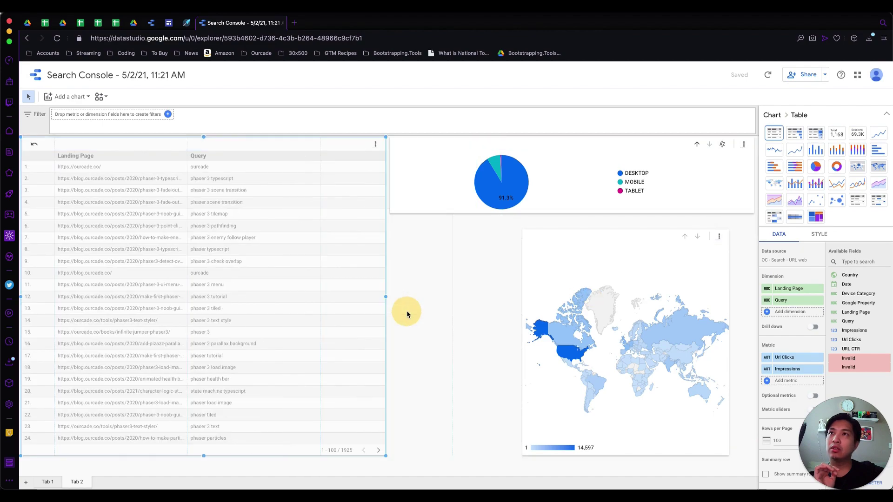
Step: Widen the country geo chart to the full width beneath the pie chart and extend its lower edge downward
left_click(428, 198)
left_click(548, 236)
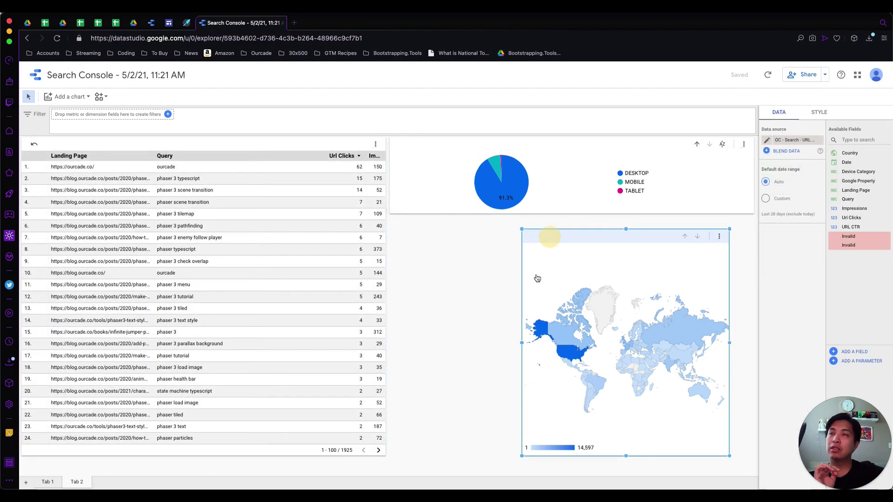
left_click_drag(523, 343, 403, 351)
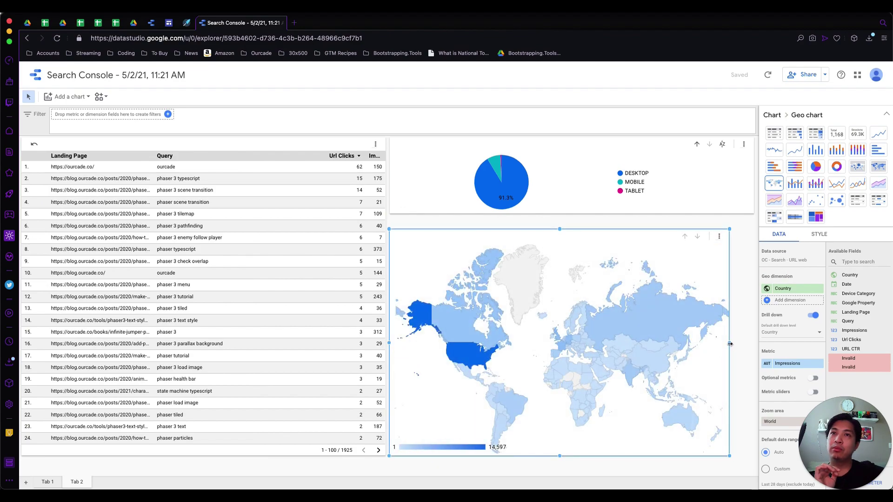
left_click_drag(729, 344, 753, 344)
left_click_drag(572, 458, 578, 477)
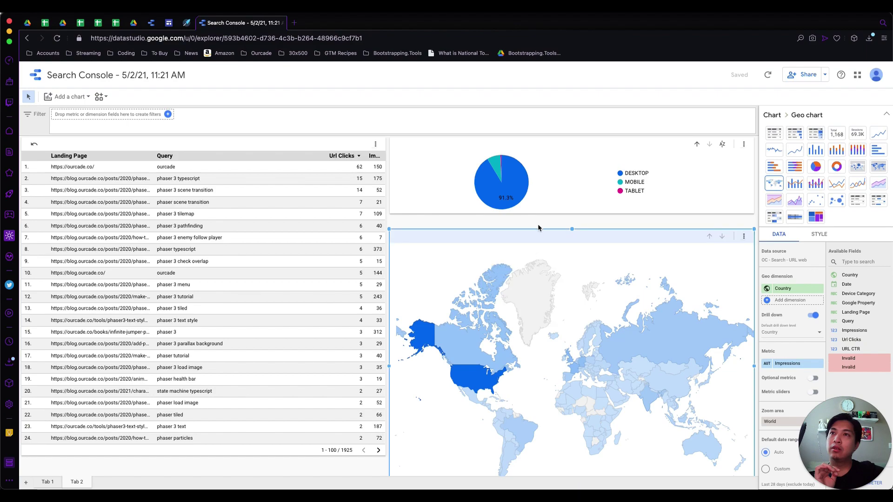
left_click_drag(534, 229, 534, 217)
Step: Extend the landing page table downward until its lower edge aligns with the bottom of the country map
scroll(494, 303, "down", 1)
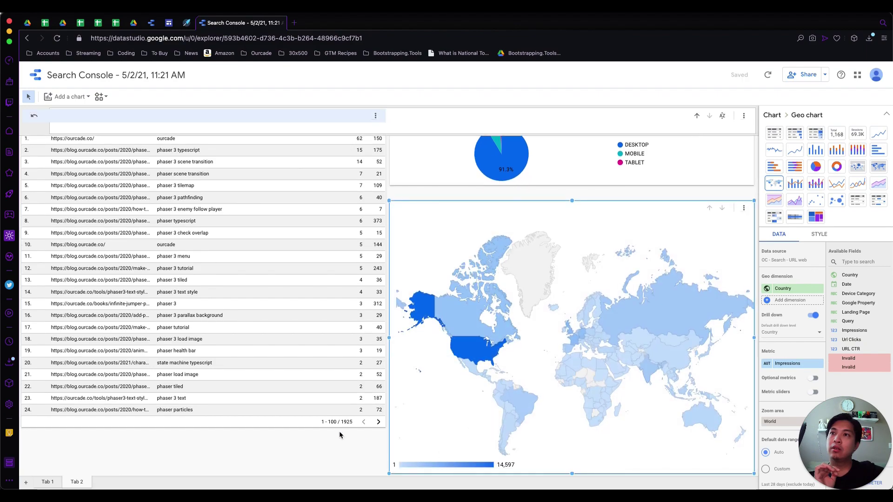
left_click(278, 112)
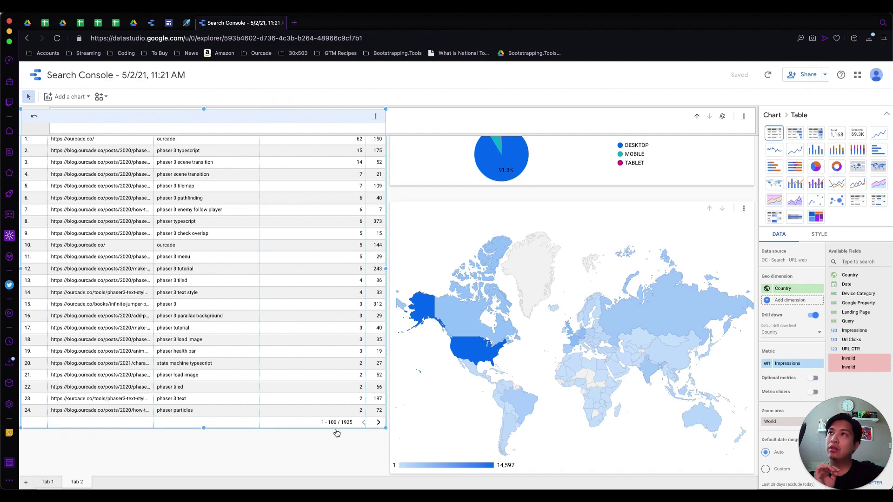
left_click_drag(204, 428, 210, 465)
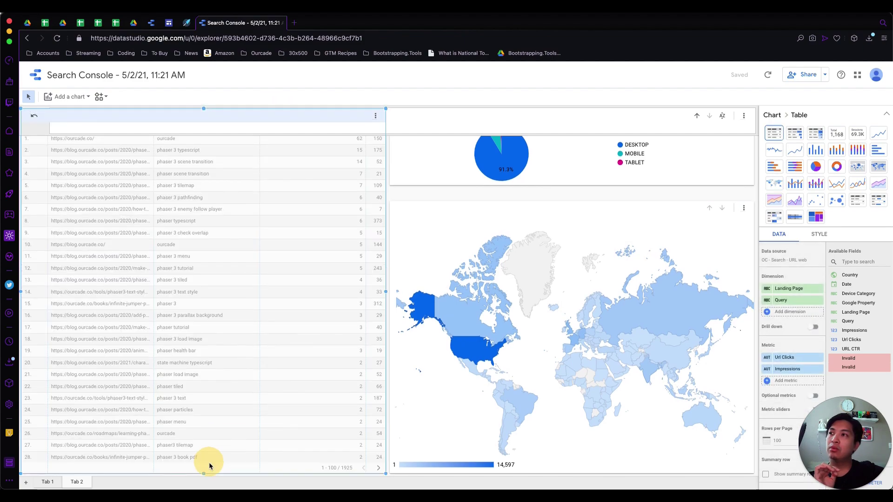
scroll(315, 282, "up", 1)
Step: Narrow the device category pie chart to about half the country map's width and increase its height slightly
left_click(429, 186)
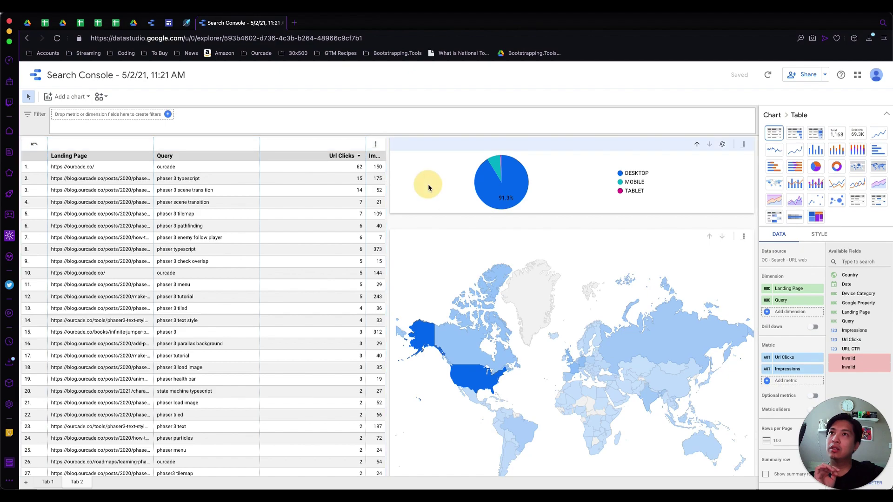
left_click(750, 178)
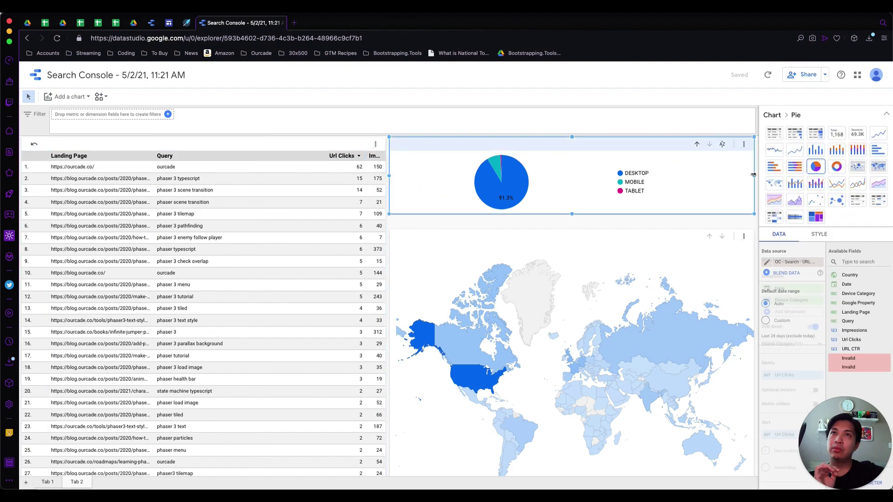
left_click_drag(754, 175, 516, 200)
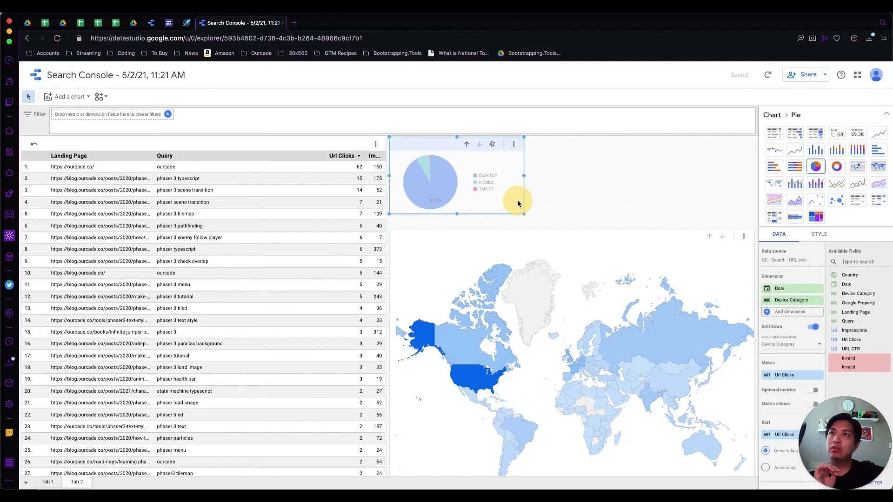
left_click_drag(457, 215, 459, 227)
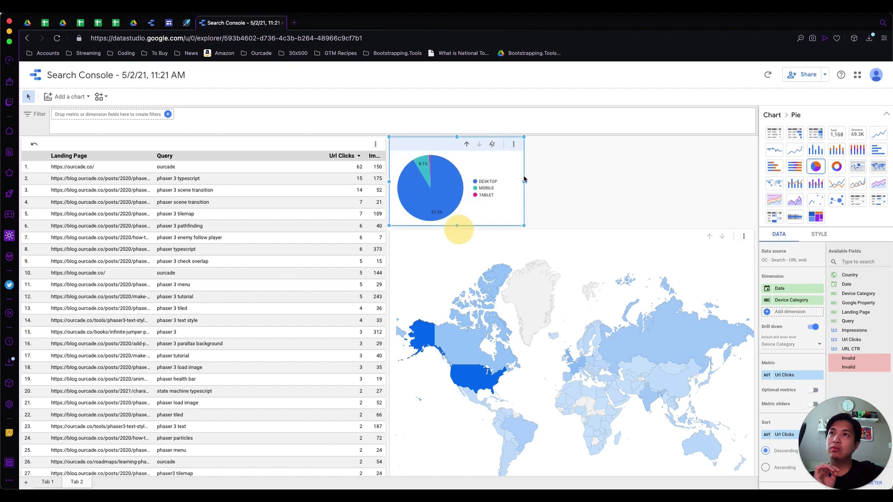
left_click_drag(525, 183, 570, 181)
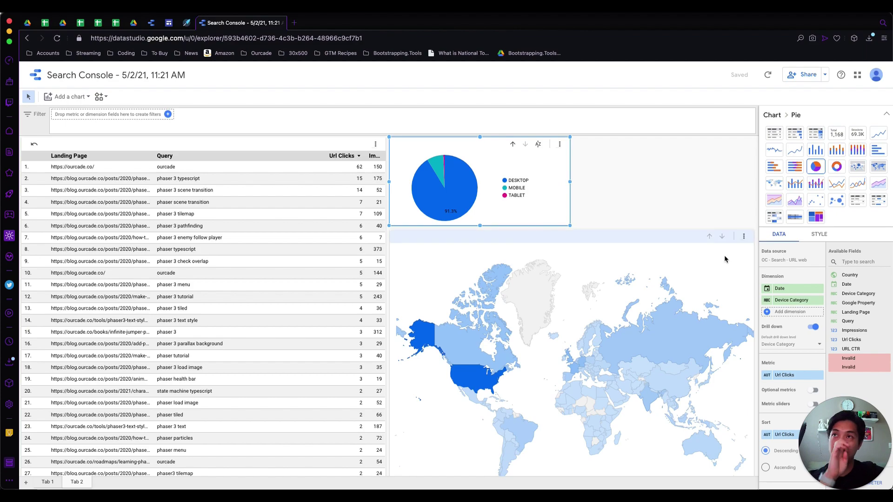
Step: Convert the device category pie chart to a donut chart and clear its selection
mouse_move(432, 187)
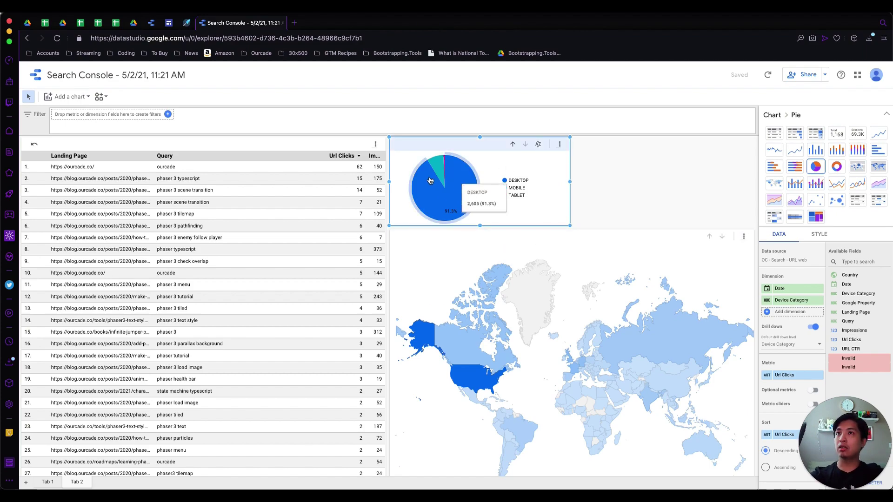
left_click(836, 166)
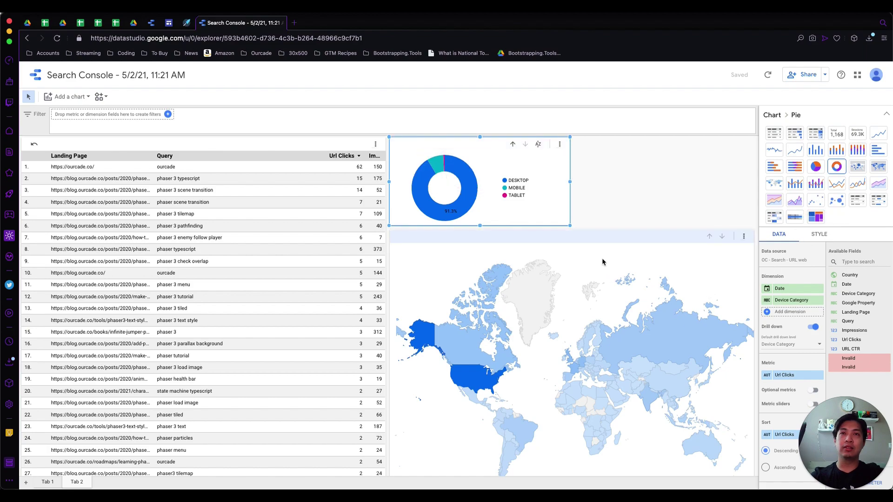
left_click(601, 177)
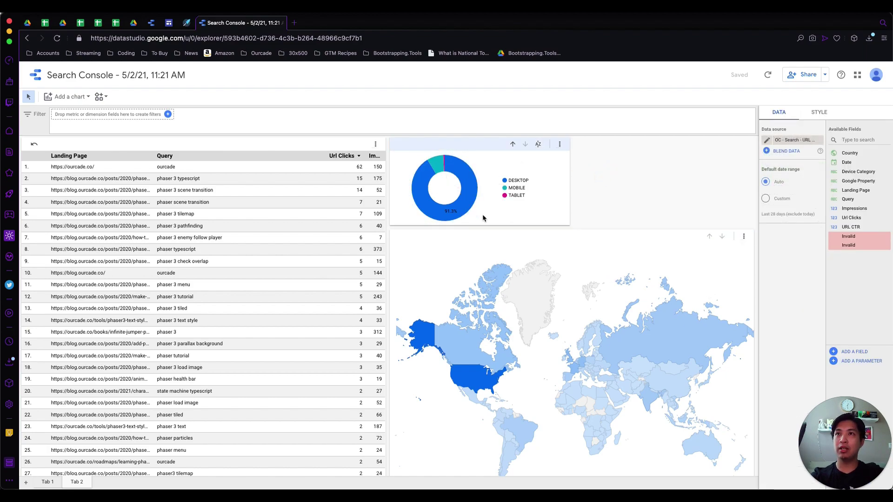
Step: Try the country map as a Google Maps filled map and a bubble map, returning it to a geo chart
scroll(596, 338, "down", 1)
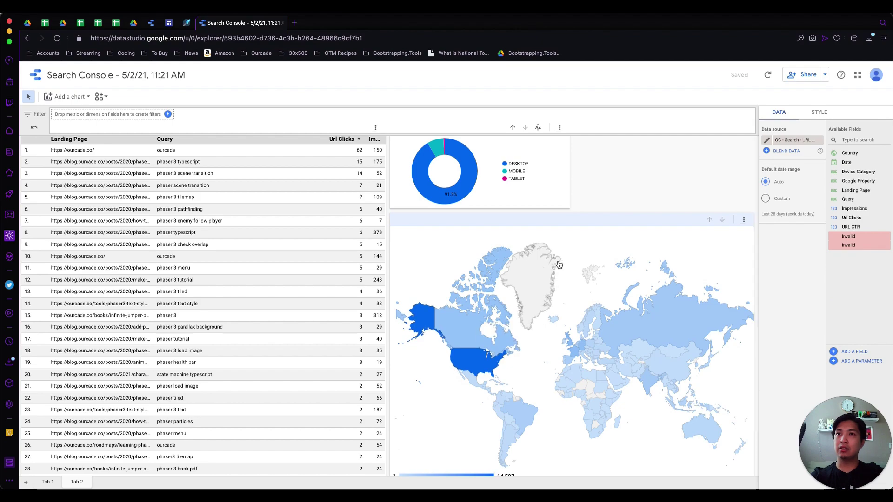
left_click(529, 269)
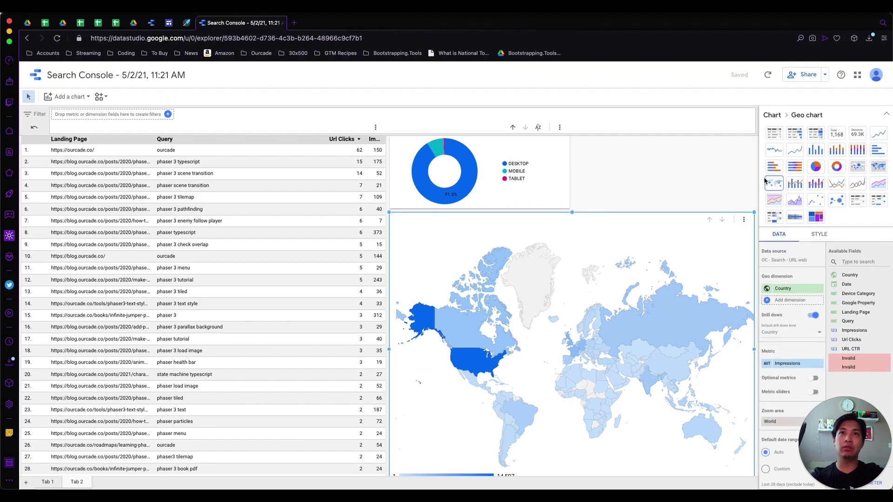
left_click(879, 167)
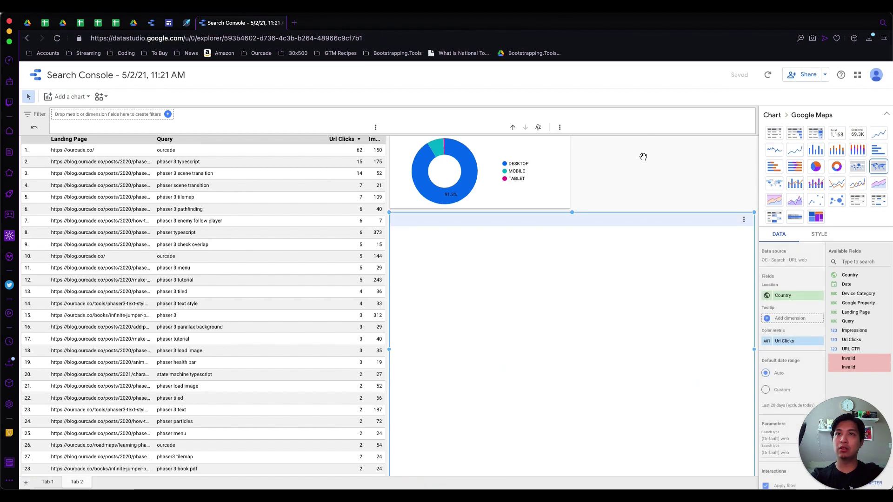
scroll(642, 172, "down", 1)
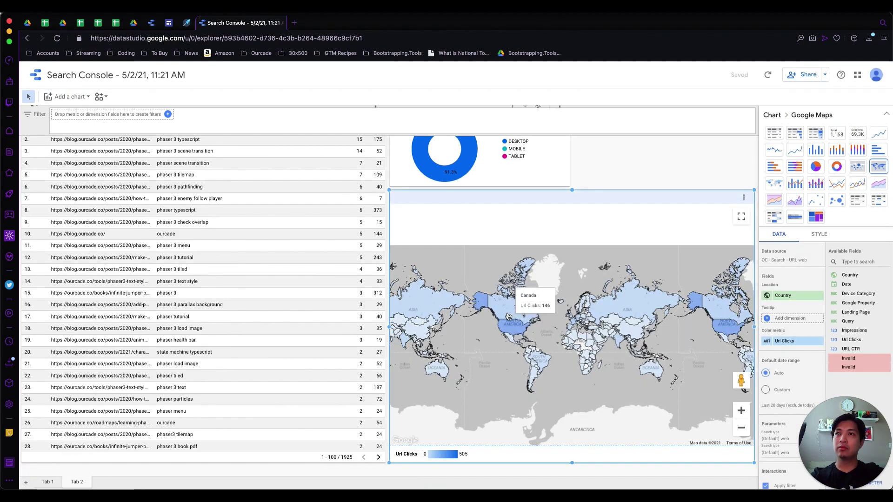
left_click(860, 171)
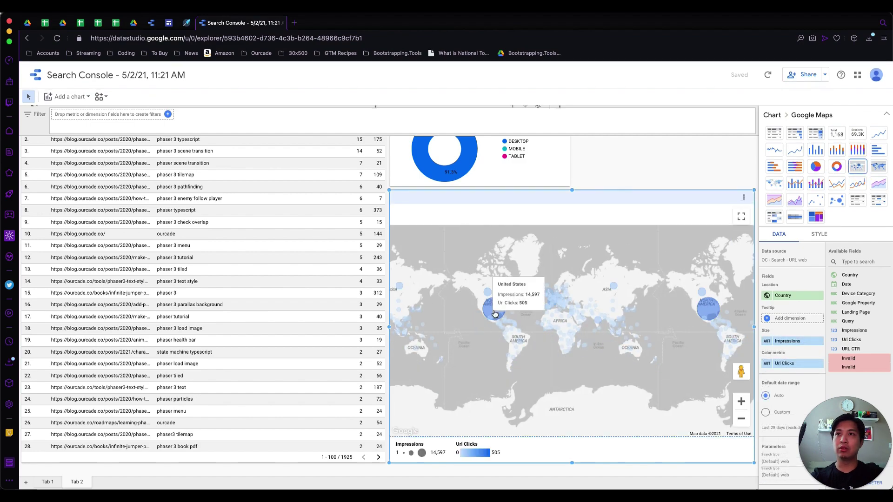
left_click(774, 186)
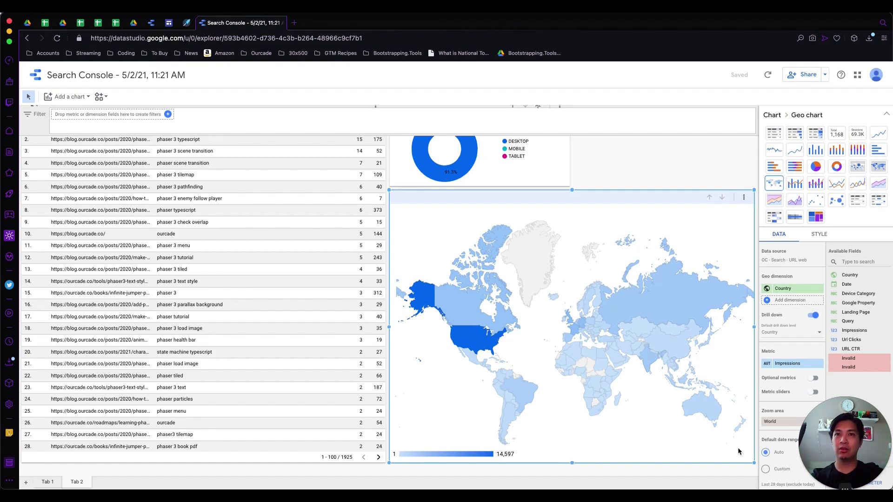
Step: Convert the country geo chart to a Google Maps bubble map with bubbles sized by impressions
left_click(858, 167)
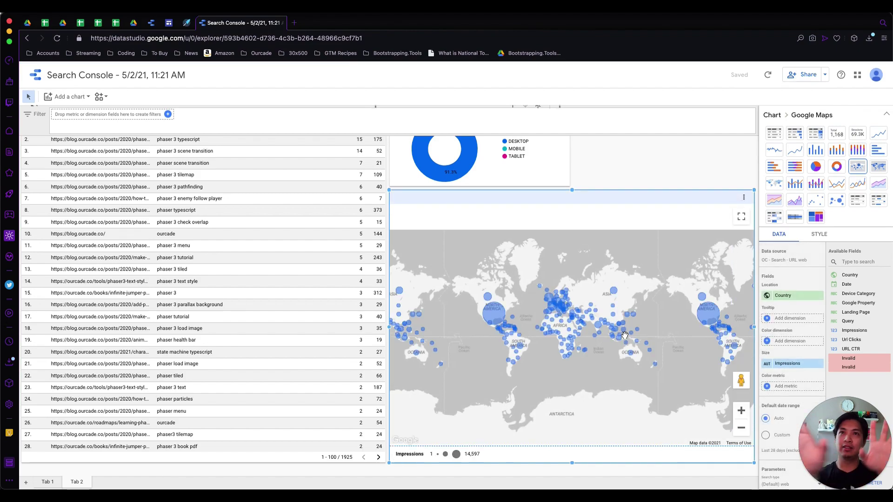
mouse_move(499, 334)
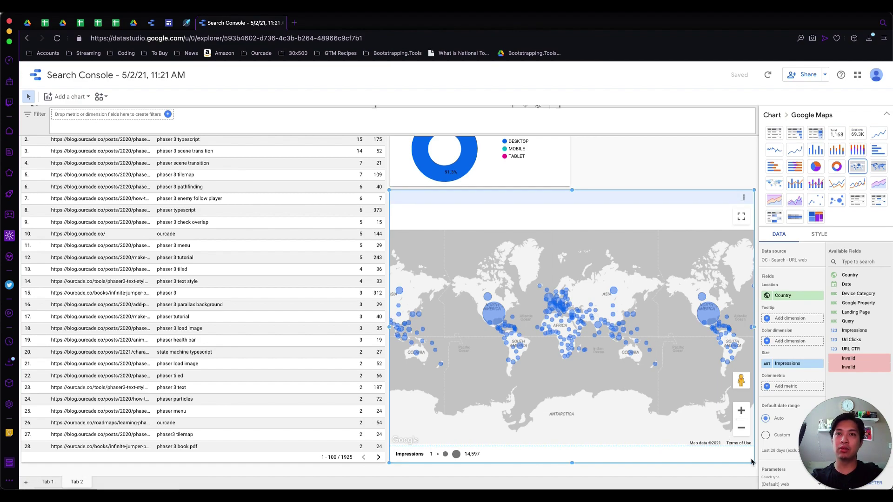
mouse_move(754, 463)
left_mouse_down()
mouse_move(683, 438)
mouse_move(636, 413)
mouse_move(629, 389)
mouse_move(614, 389)
mouse_move(611, 451)
mouse_move(761, 456)
left_mouse_up()
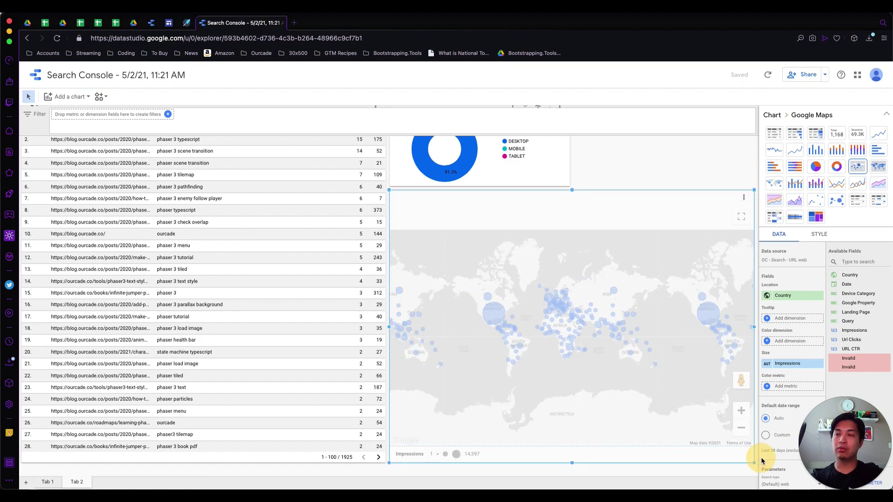
scroll(702, 249, "up", 3)
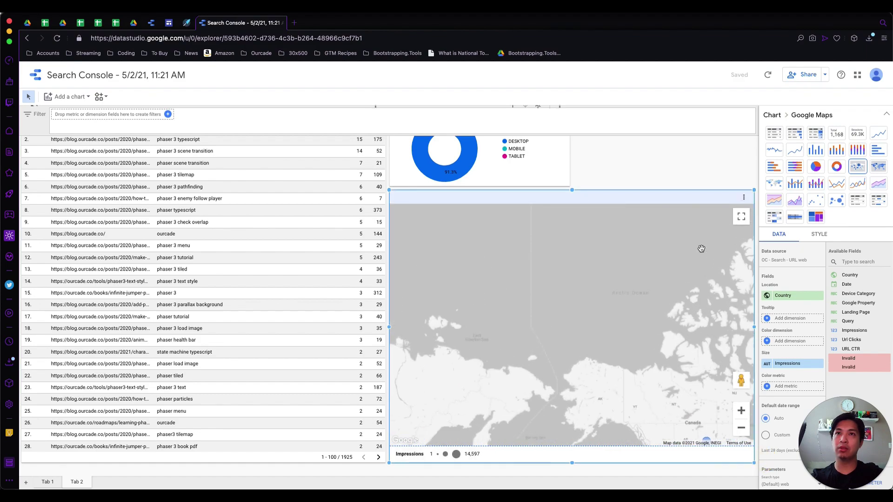
Step: Convert the country bubble map back to a geo chart and dismiss the GitHub Desktop helper prompt
left_click(774, 182)
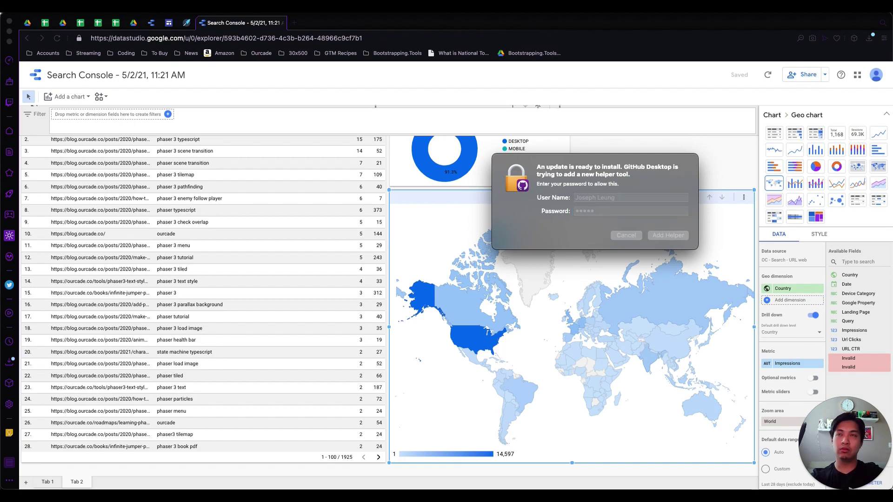
left_click(626, 235)
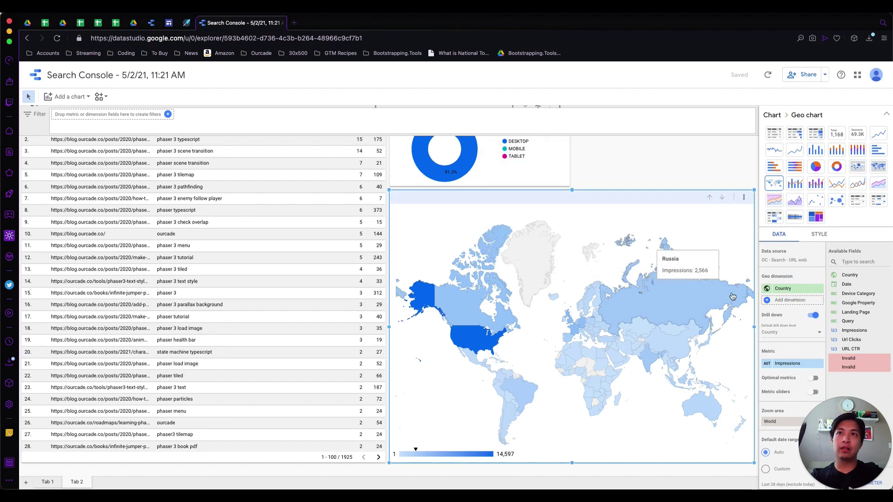
mouse_move(473, 346)
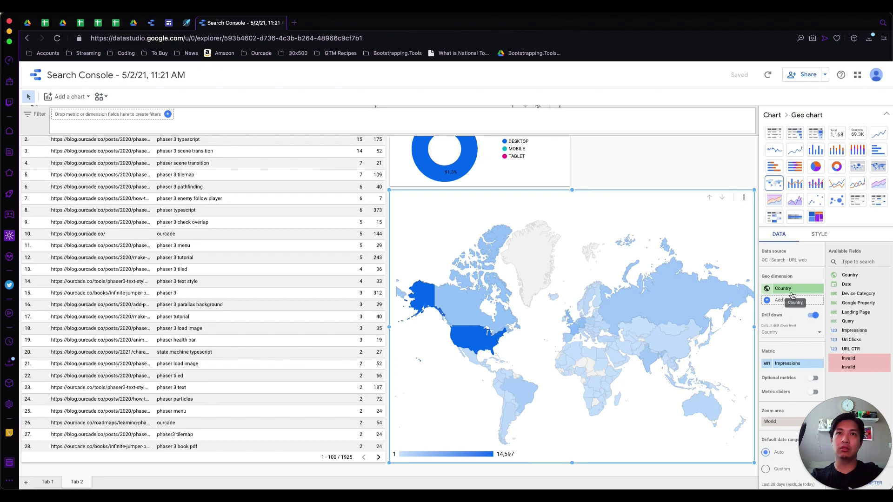
Step: Enable optional metrics on the country geo chart and add Url Clicks as an optional metric
left_click(786, 365)
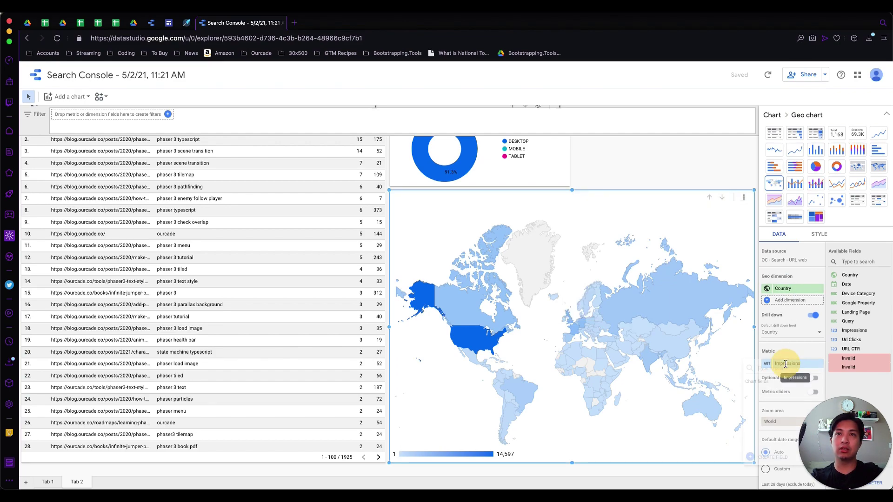
left_click(790, 351)
scroll(781, 391, "down", 1)
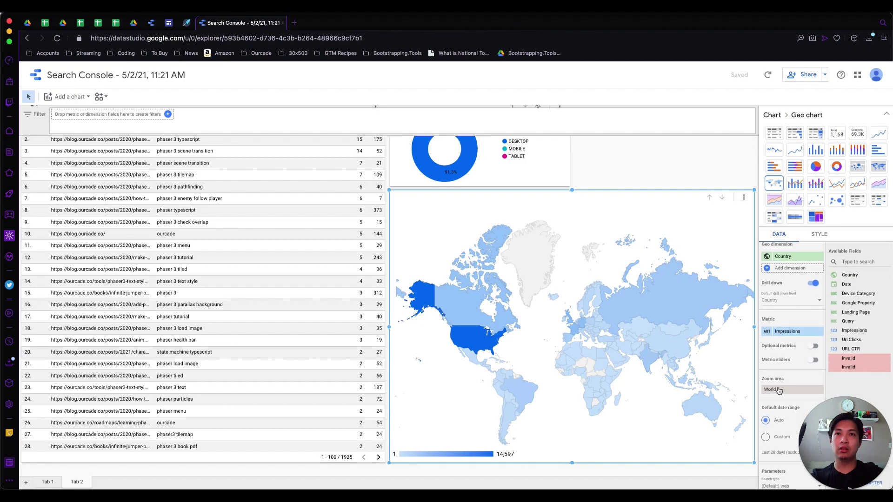
left_click(815, 346)
left_click(784, 363)
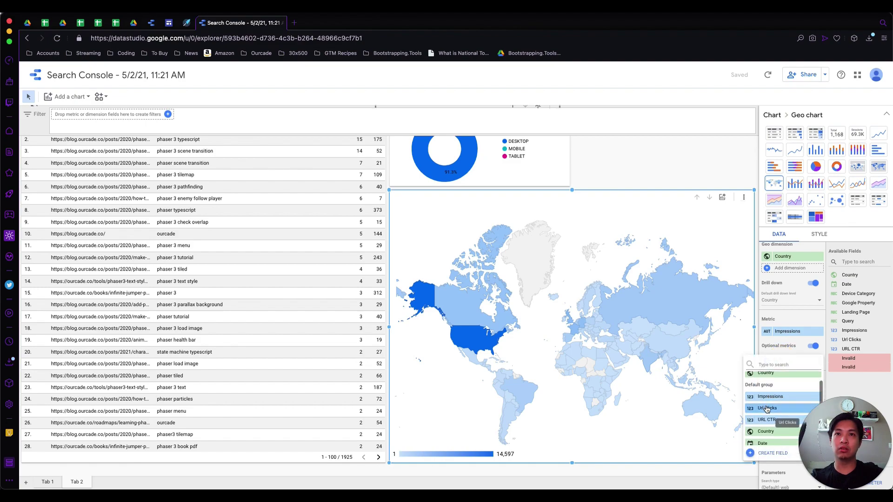
left_click(767, 424)
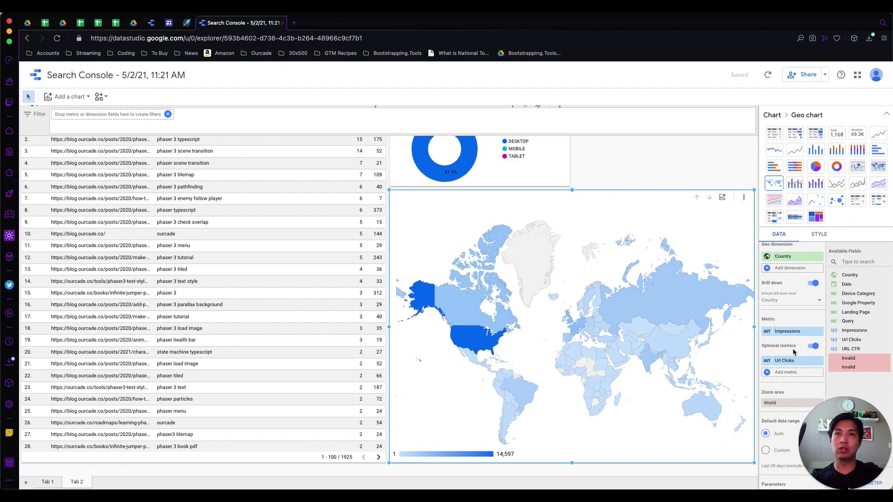
Step: Try Url Clicks as the country map's displayed metric, then return it to Impressions
left_click(724, 197)
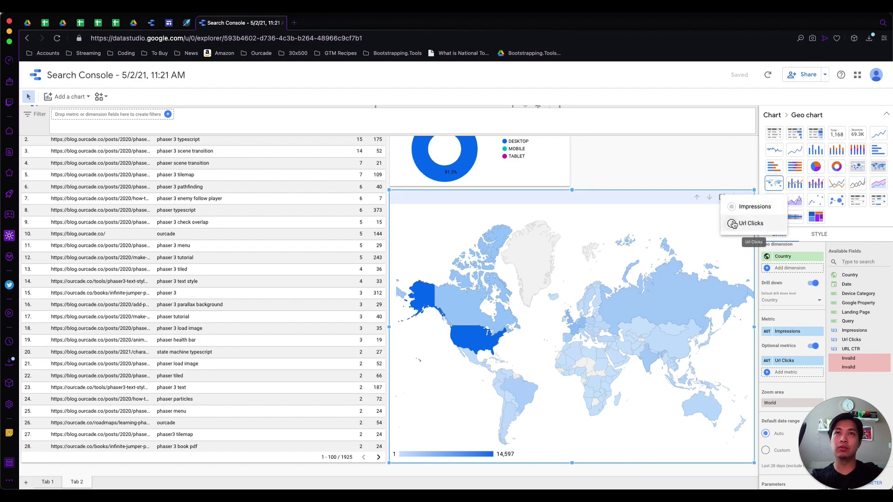
left_click(739, 223)
left_click(732, 208)
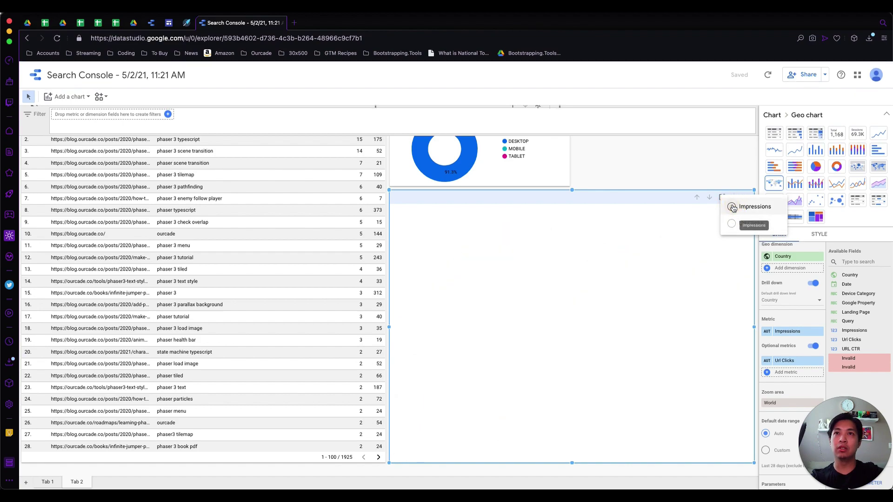
mouse_move(523, 398)
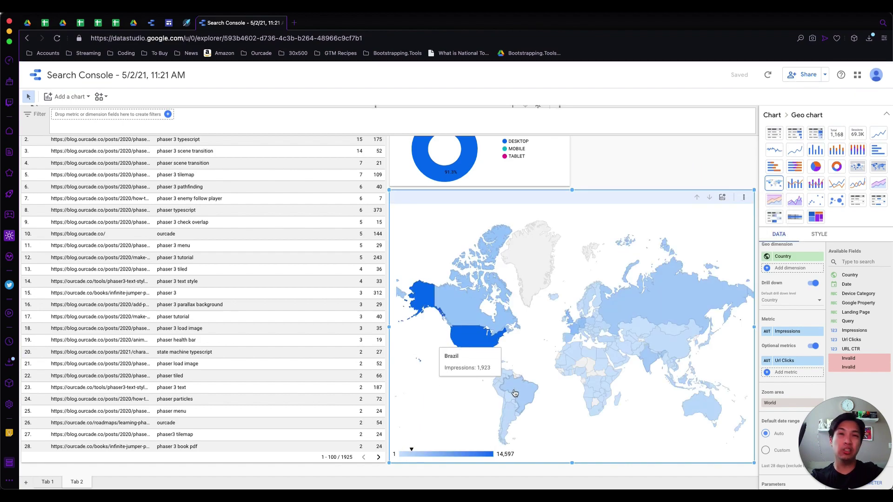
Step: Switch to Tab 1 of the Explorer and select the Clicks and Impressions line chart
scroll(526, 381, "up", 2)
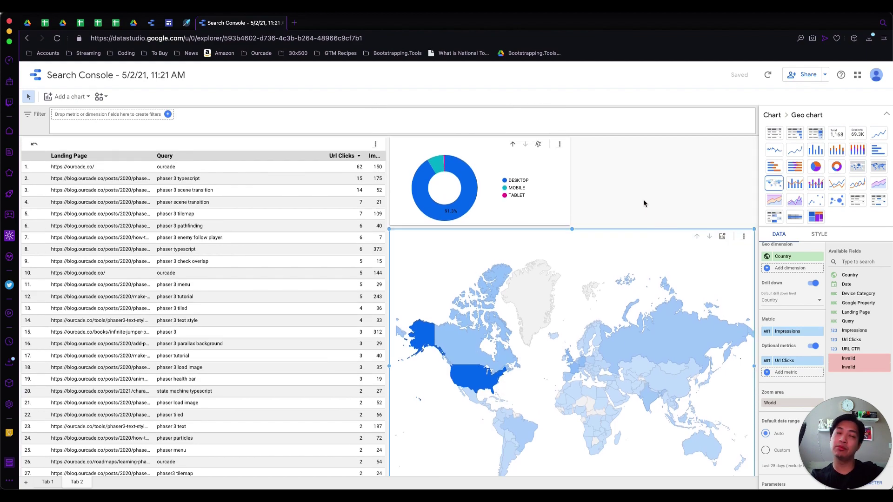
scroll(644, 203, "down", 3)
scroll(644, 203, "up", 3)
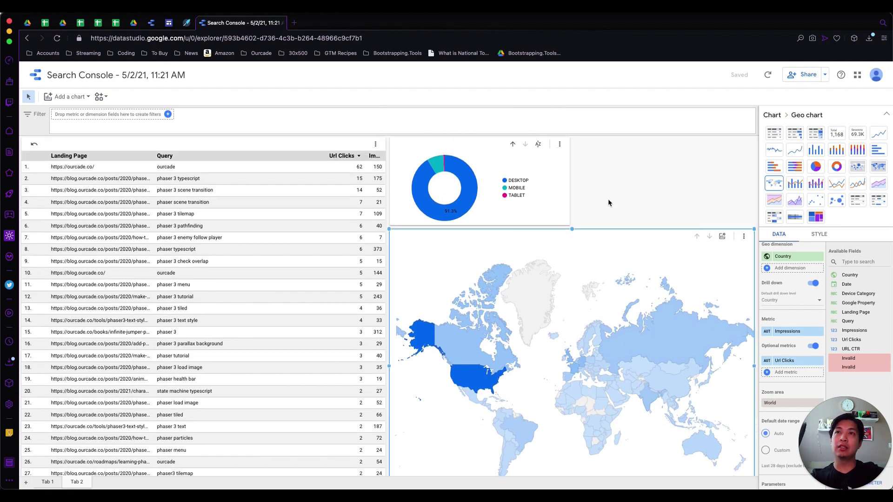
left_click(43, 484)
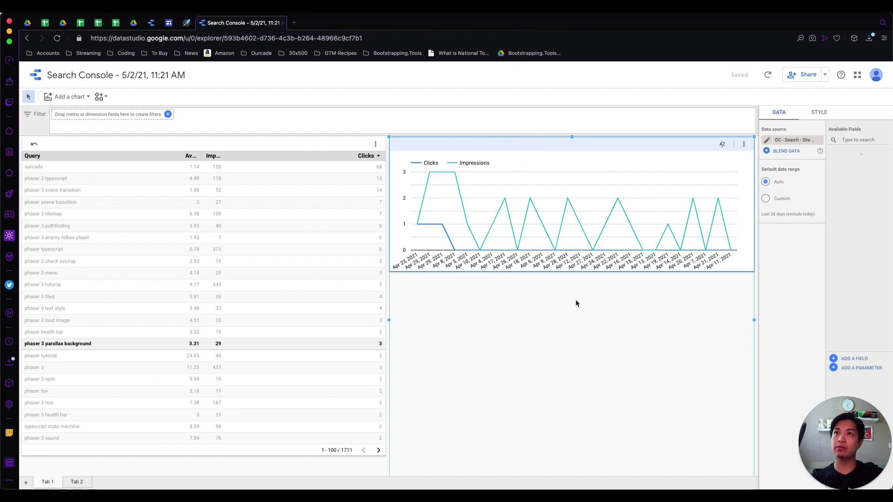
left_click(553, 272)
scroll(553, 303, "down", 1)
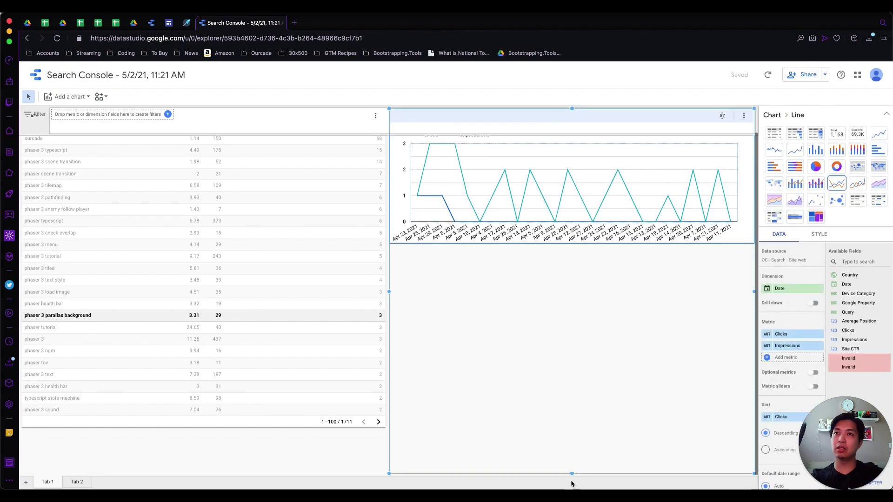
left_click(574, 458)
scroll(573, 459, "up", 1)
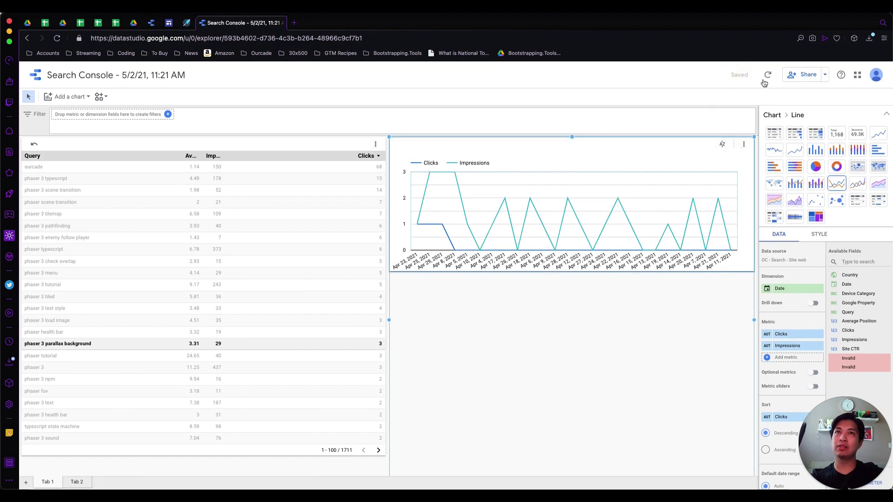
Step: Copy the Tab 1 charts with the option to copy to an existing report and share
left_click(825, 76)
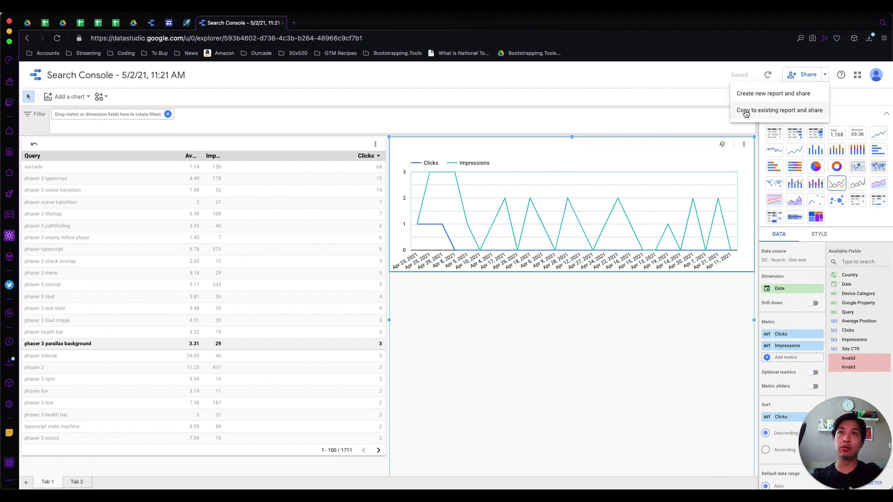
left_click(774, 116)
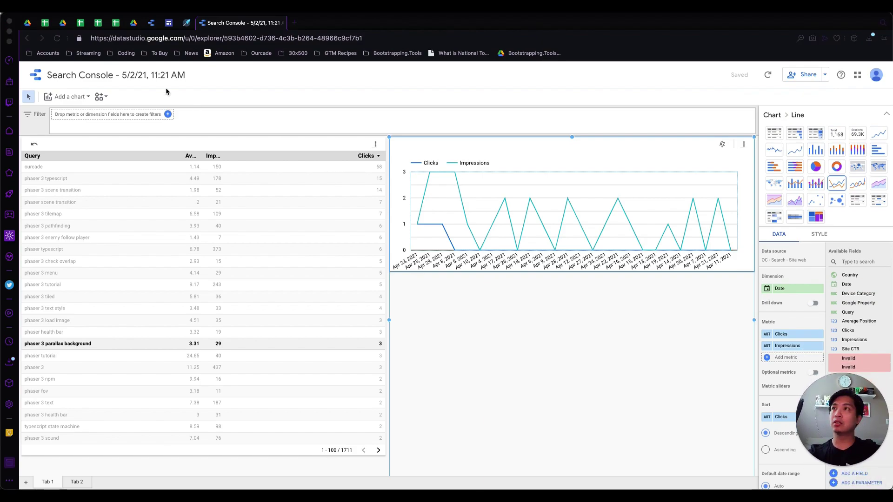
left_click(826, 74)
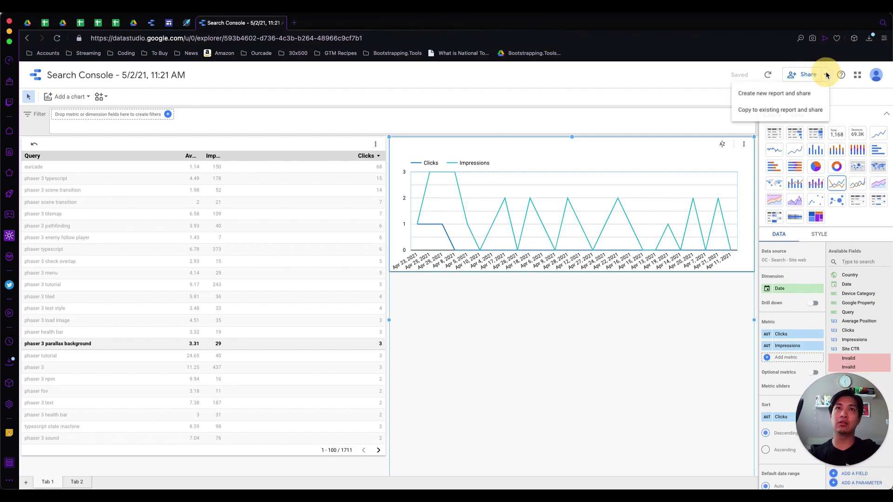
left_click(772, 110)
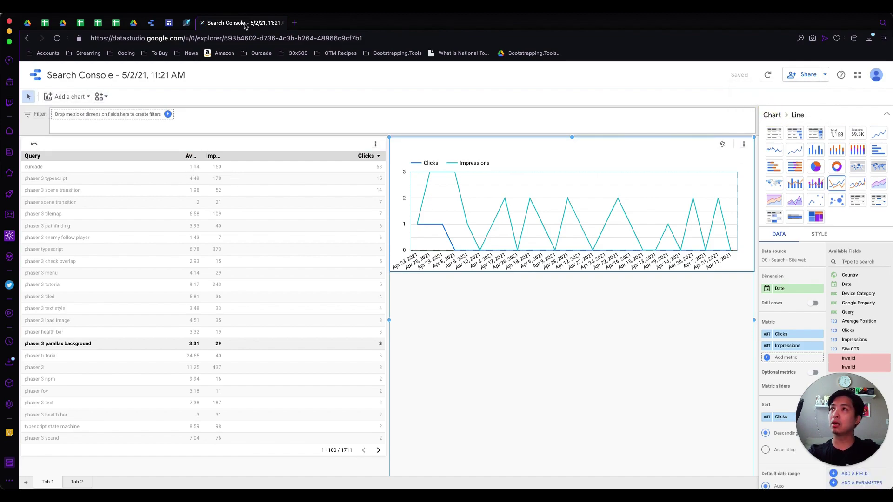
Step: Open the Website Analytics Dashboard report in a separate browser tab and start editing its Search Console Stats page
left_click(42, 80)
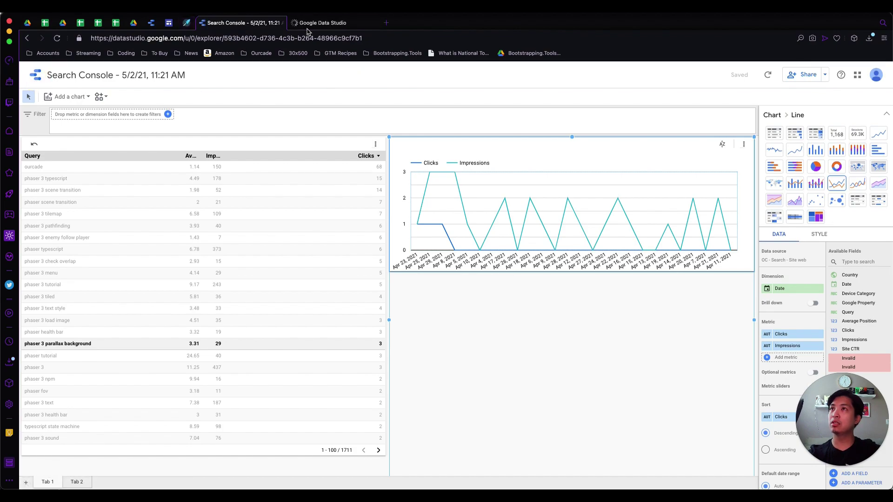
left_click(313, 23)
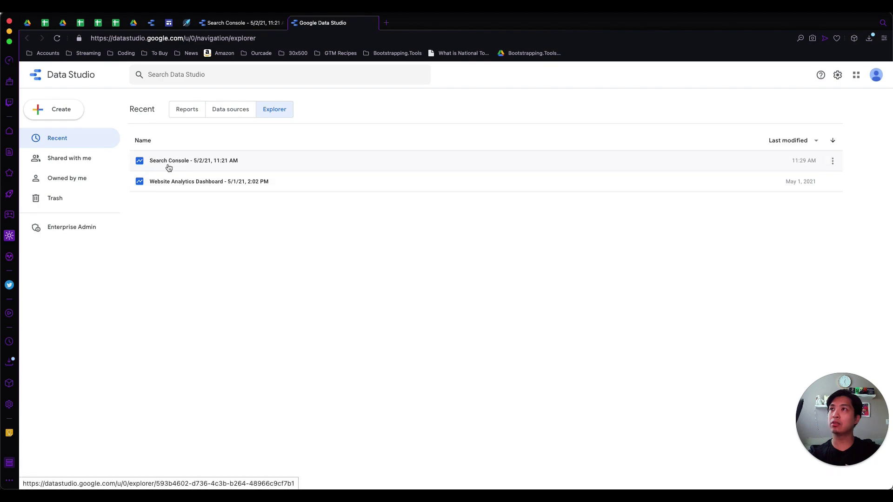
left_click(190, 109)
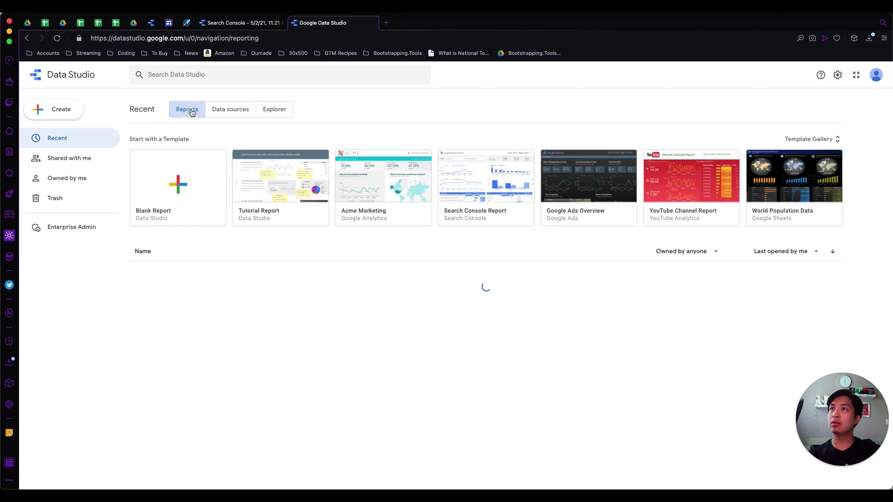
left_click(204, 272)
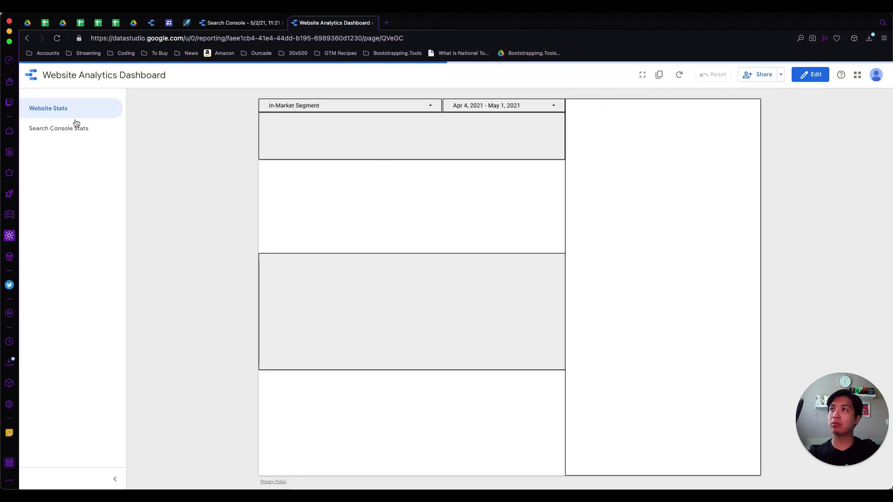
left_click(78, 130)
left_click(818, 81)
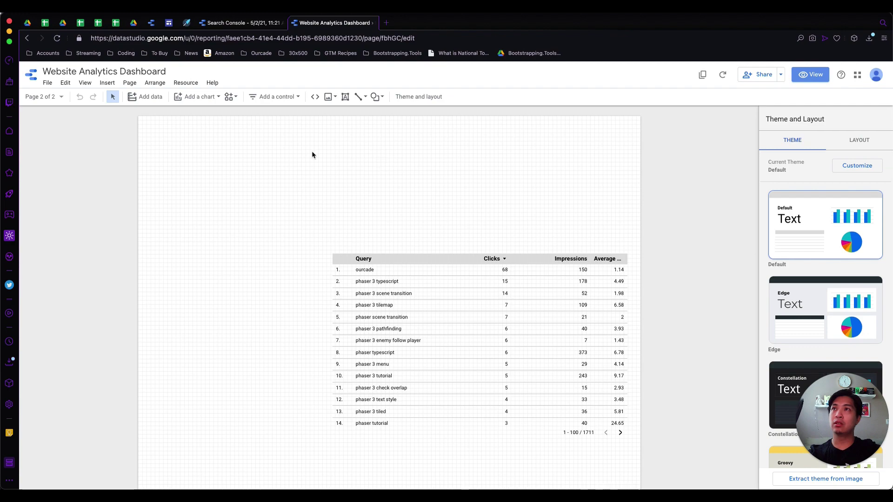
Step: Paste the copied query table and line chart onto the page and delete the original query table
right_click(206, 150)
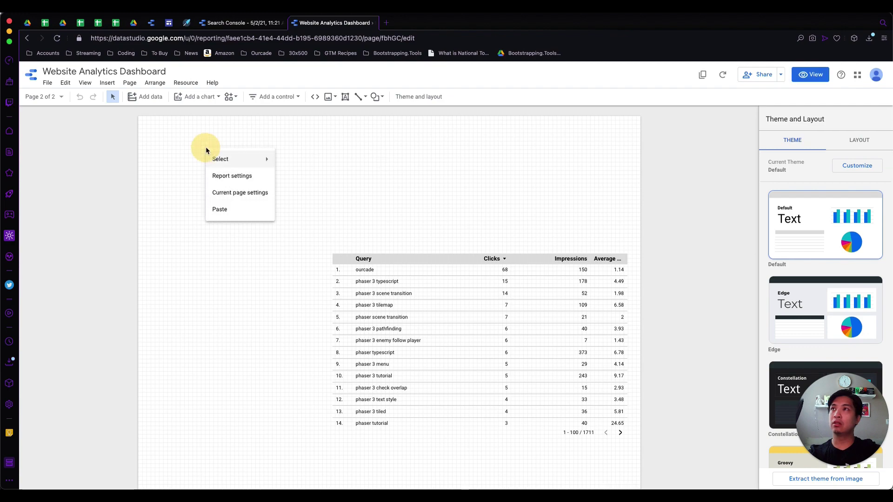
left_click(178, 156)
key("ctrl+v")
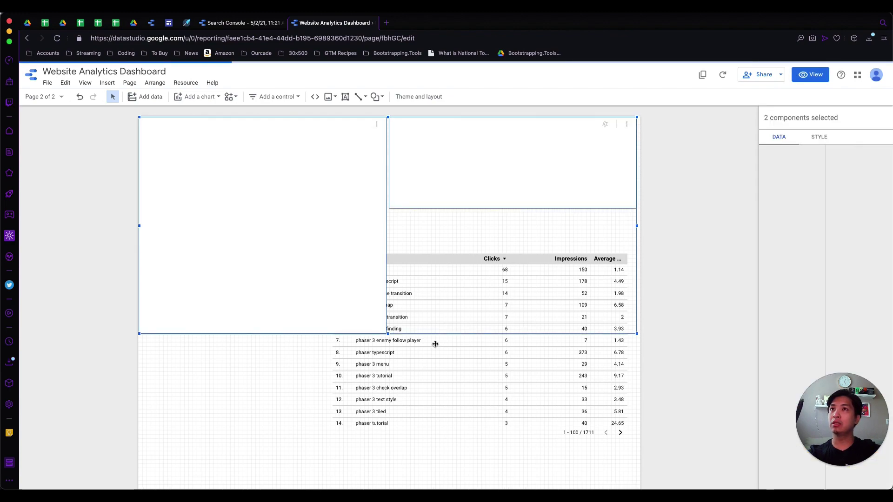
left_click(463, 367)
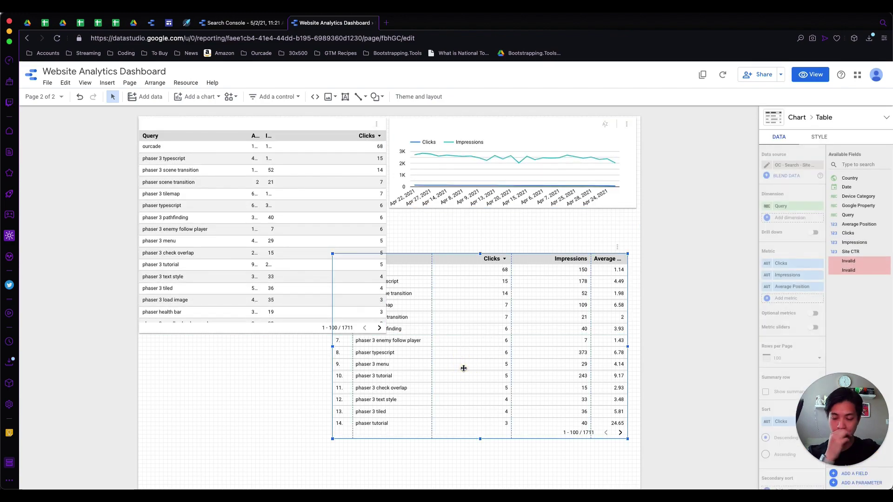
key("Delete")
Step: Increase the height of the pasted Clicks and Impressions line chart by about a third
left_click(443, 195)
left_click_drag(514, 210, 514, 240)
left_click(500, 255)
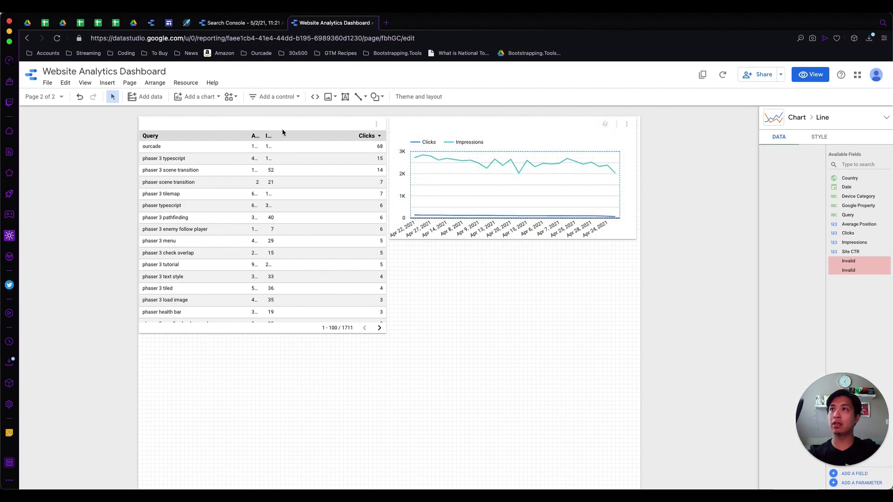
Step: Resize the pasted query table's columns, narrowing Clicks so the Average Position and Impressions headers fit, and slightly widen Query
left_click(256, 135)
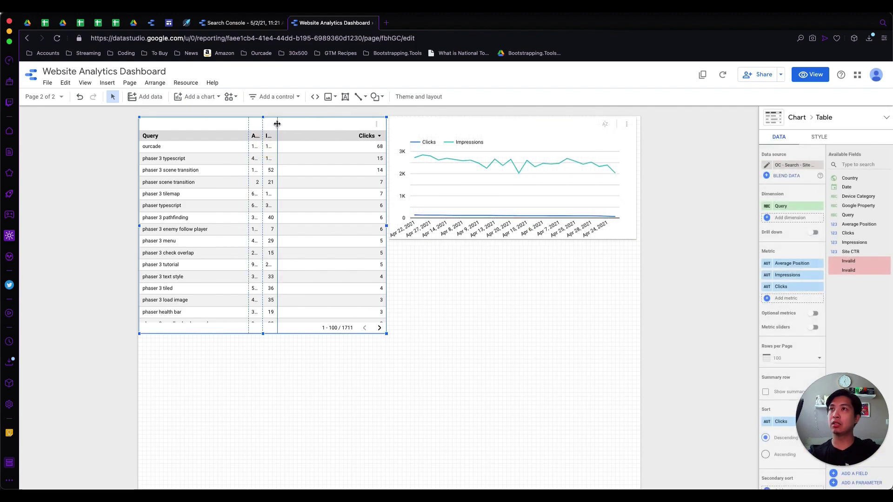
left_click_drag(278, 124, 354, 128)
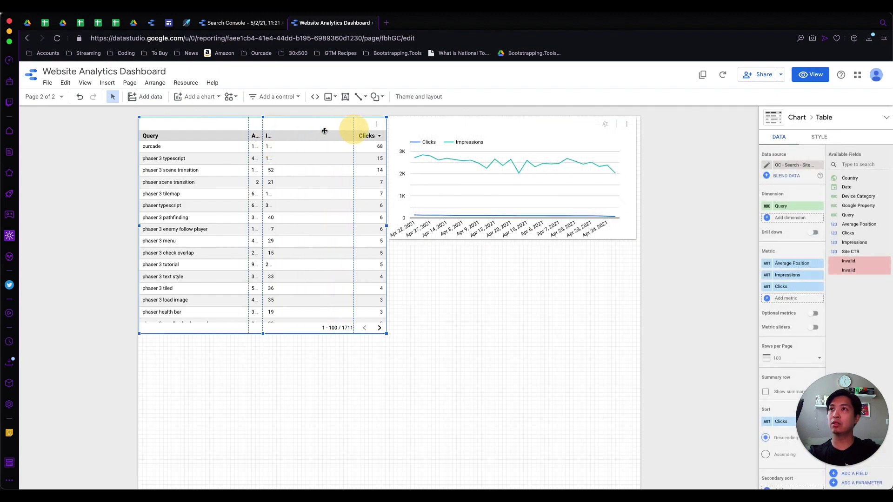
left_click_drag(262, 124, 311, 126)
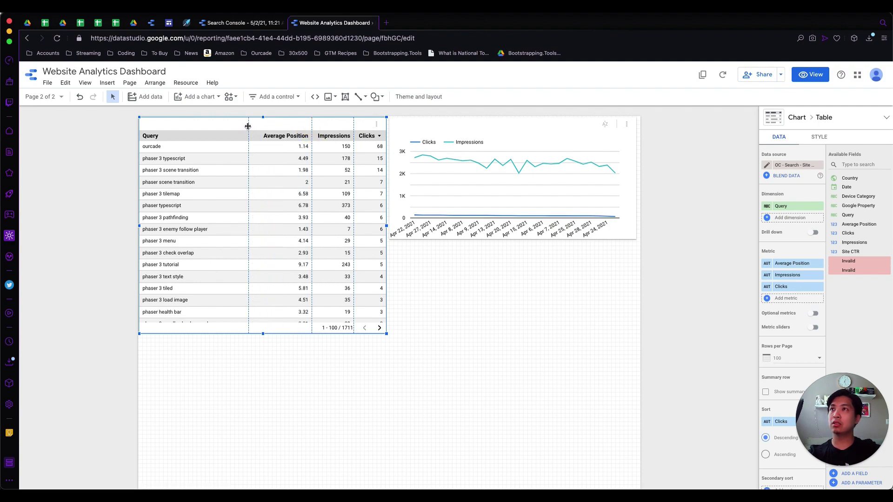
left_click_drag(248, 136, 259, 136)
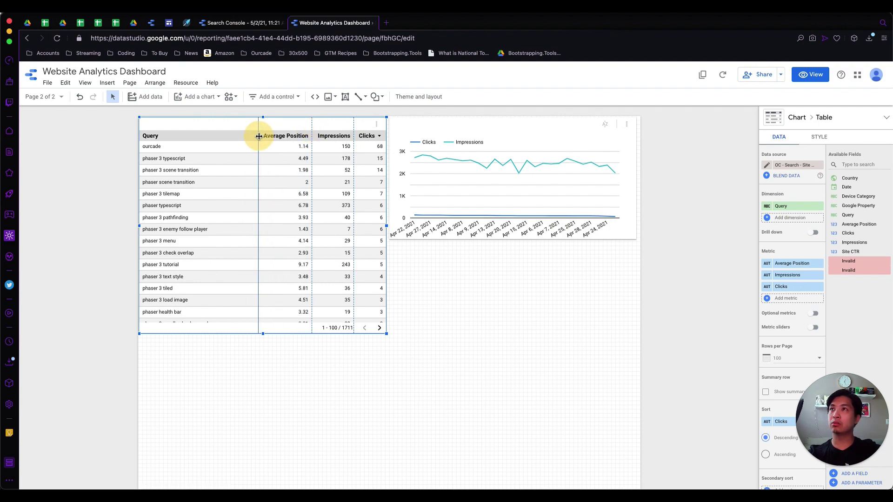
Step: Return to the Search Console Explorer, switch to Tab 2 and select the landing page table
left_click(242, 23)
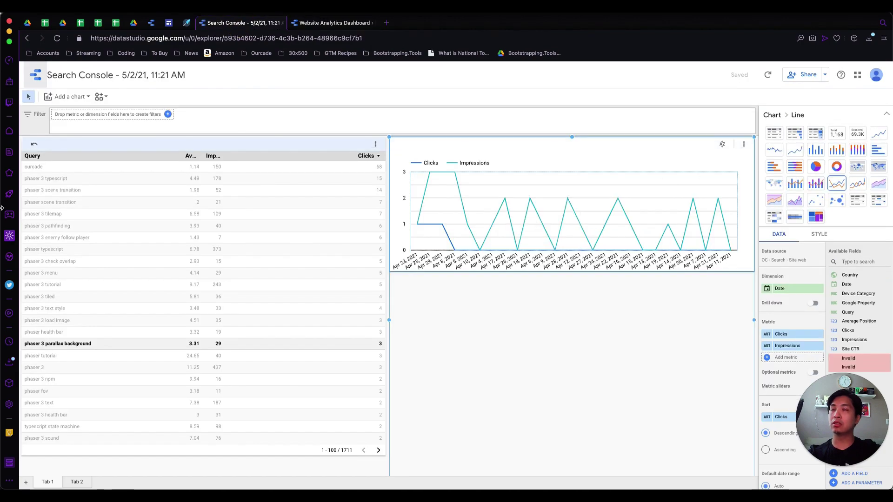
left_click(77, 481)
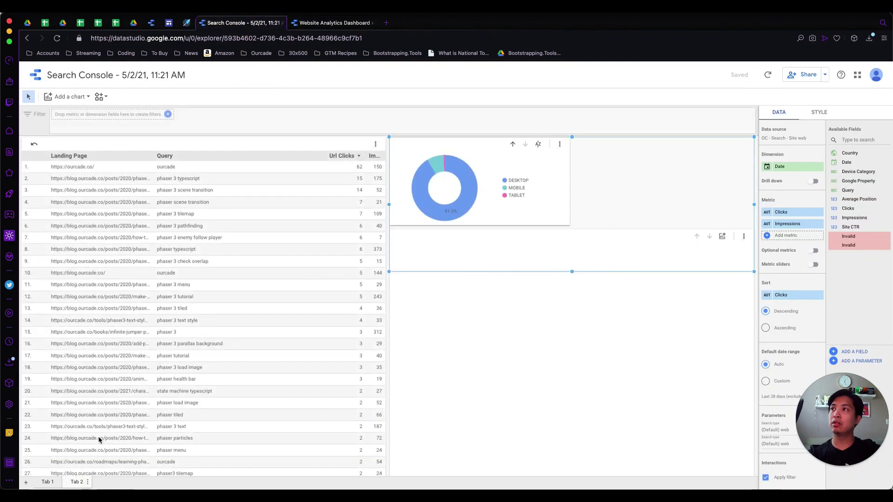
left_click(181, 152)
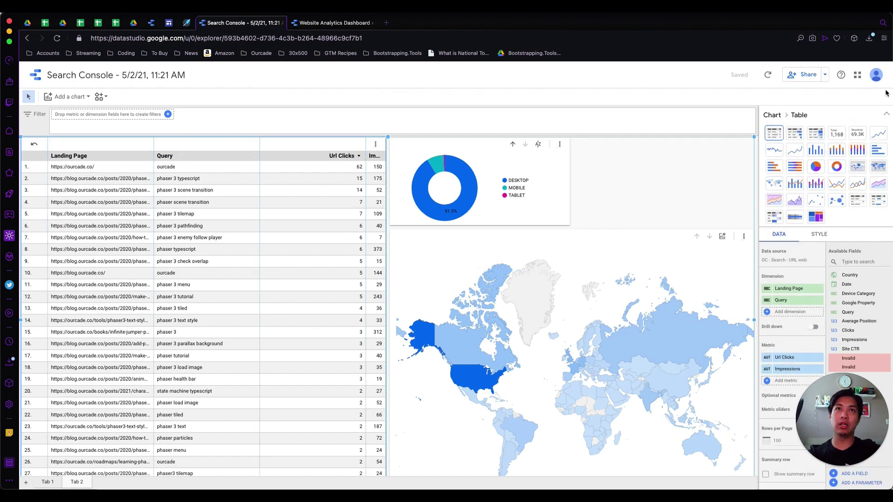
Step: Hide the row numbers in the landing page table
left_click(886, 117)
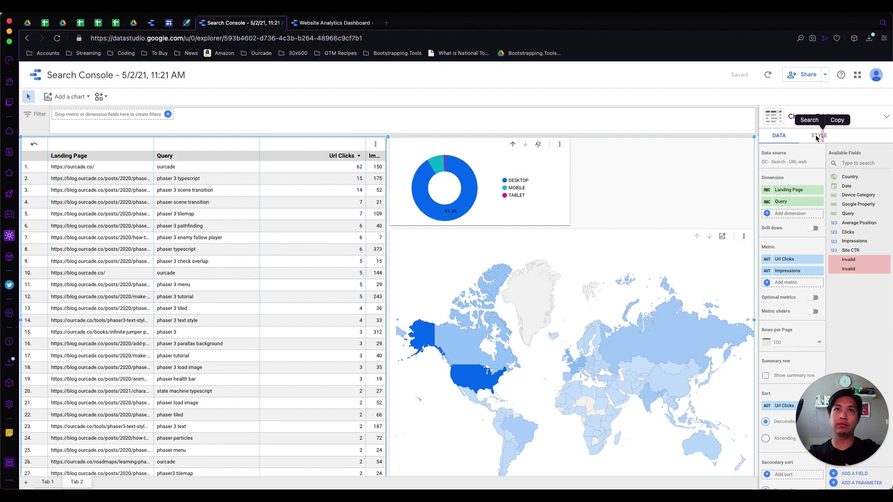
left_click(817, 136)
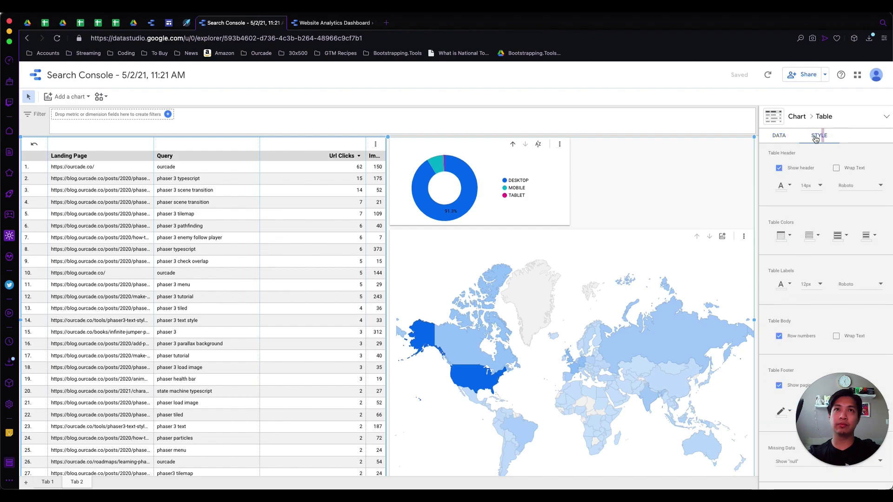
left_click(779, 336)
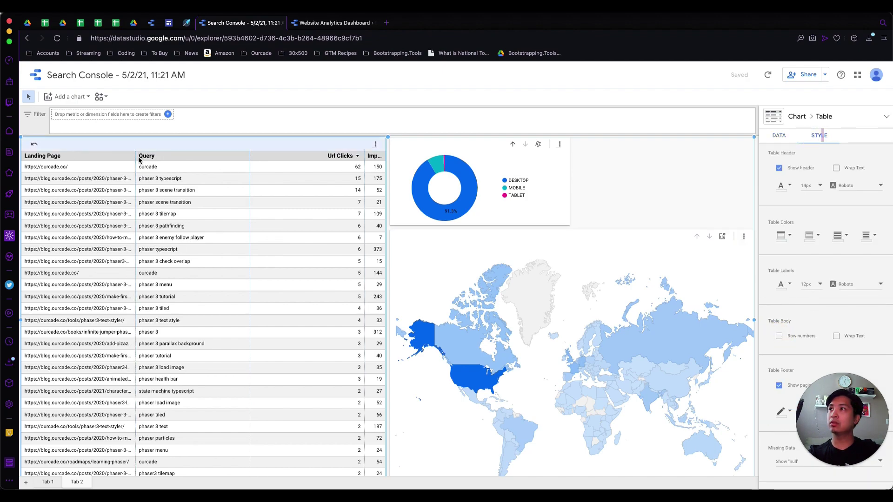
Step: Widen the landing page table's Landing Page column and shift the Query and Url Clicks borders so the Impressions header fits
left_click_drag(142, 161, 170, 163)
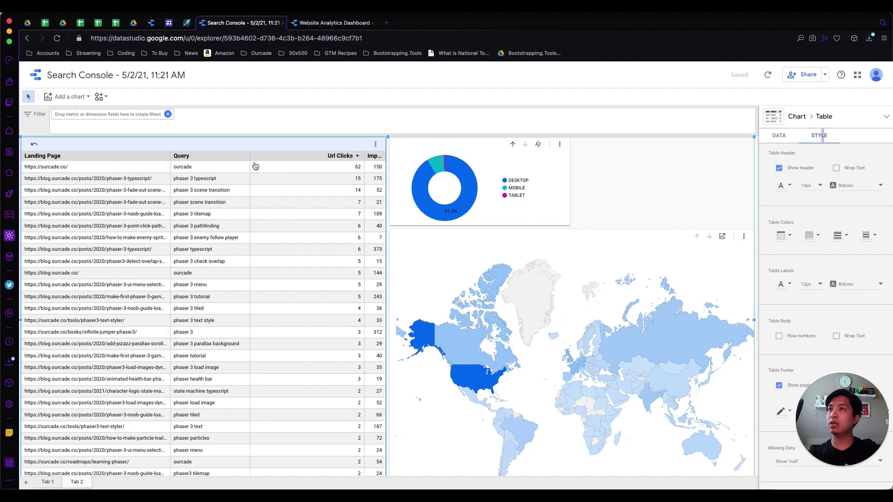
left_click_drag(249, 161, 301, 162)
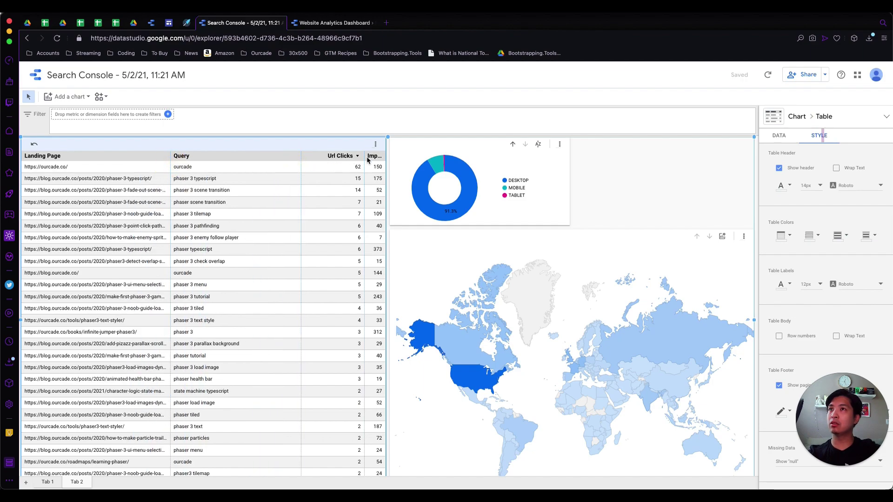
left_click_drag(364, 159, 287, 161)
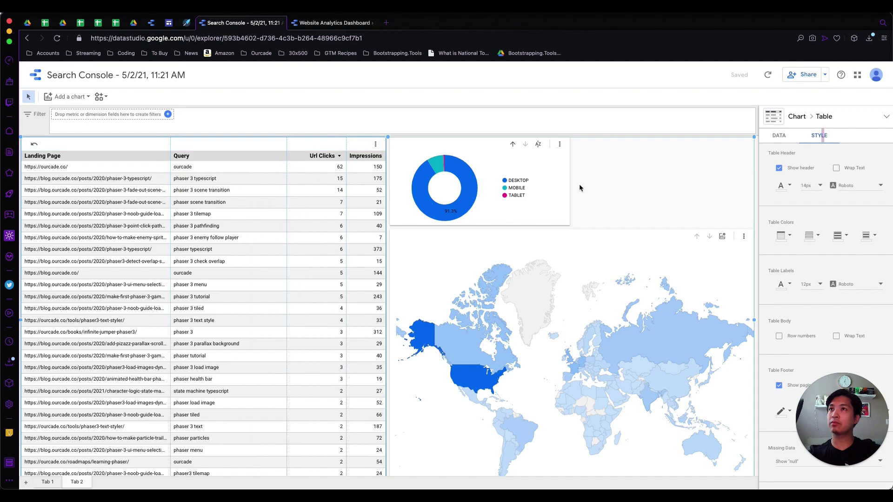
Step: Copy the Tab 2 charts for an existing report, paste them into the Website Analytics Dashboard, and place them below the existing charts
left_click(824, 76)
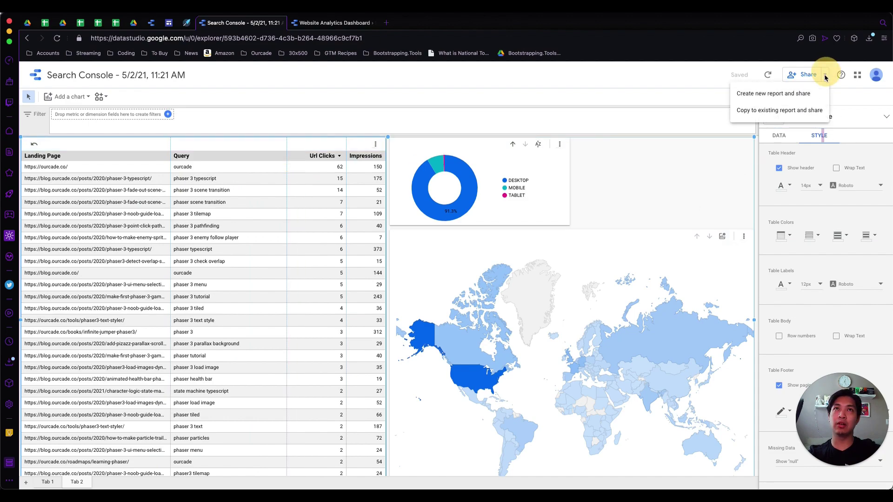
left_click(786, 112)
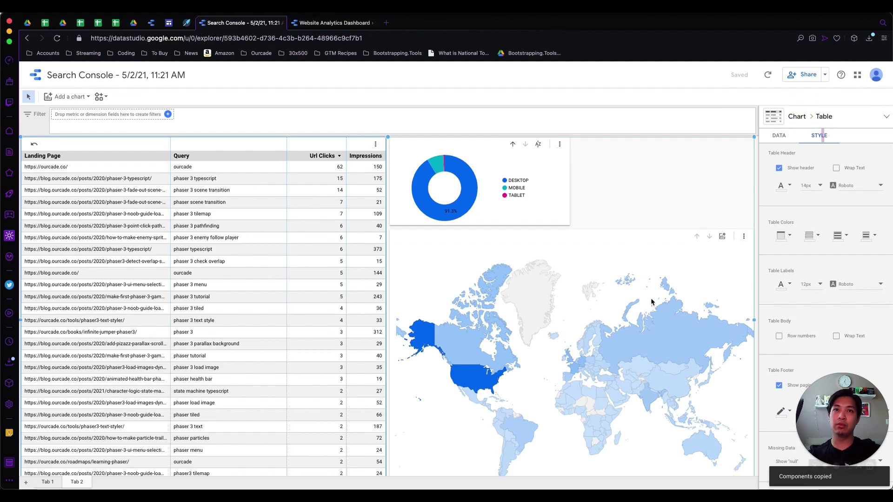
left_click(347, 23)
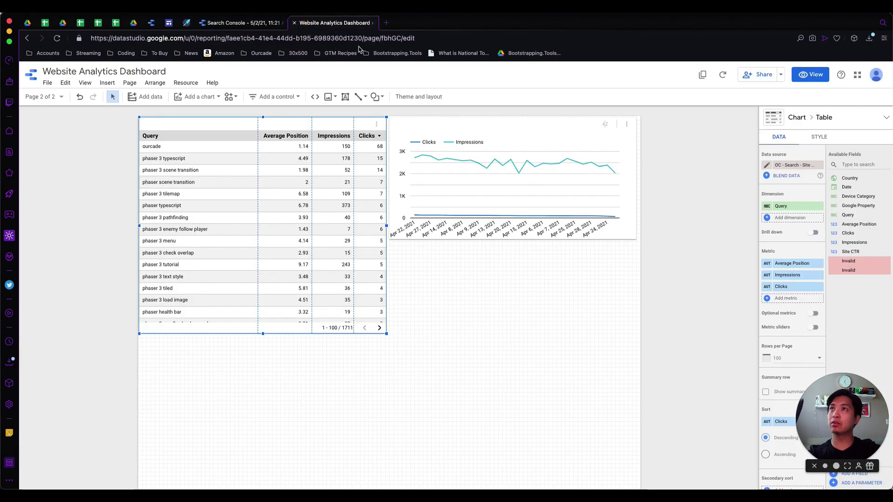
left_click(433, 382)
key("ctrl+v")
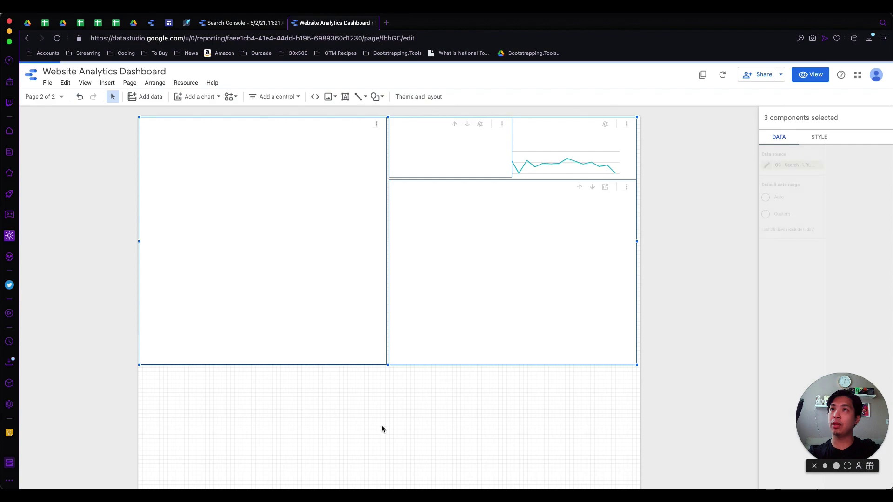
left_click_drag(311, 232, 312, 334)
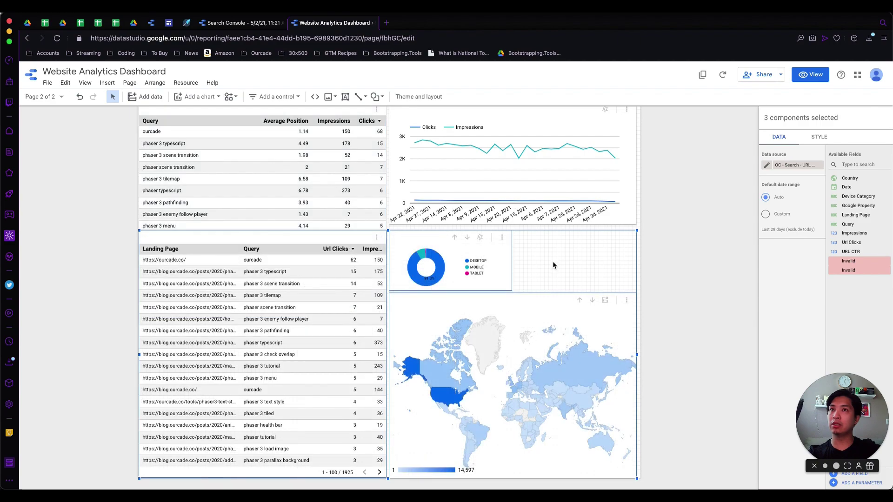
Step: Shorten the query table so it ends above the landing page table, and move the device donut chart to the page's right edge
left_click(244, 172)
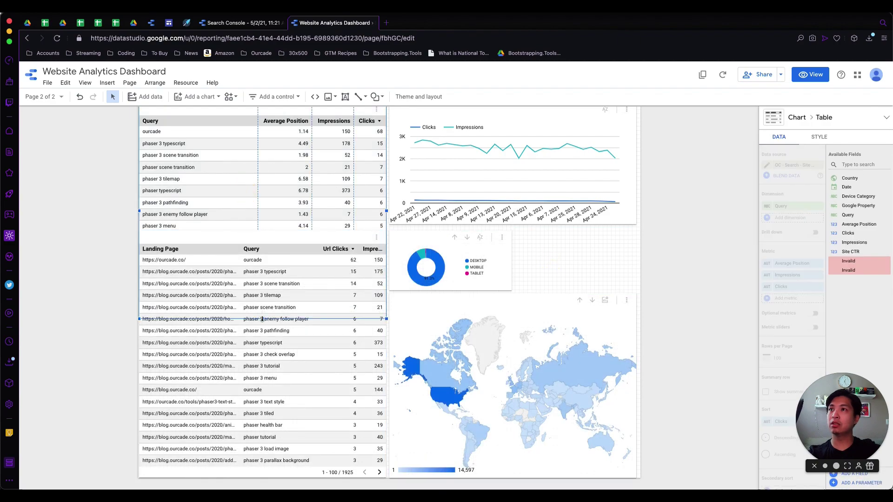
left_click_drag(263, 319, 264, 233)
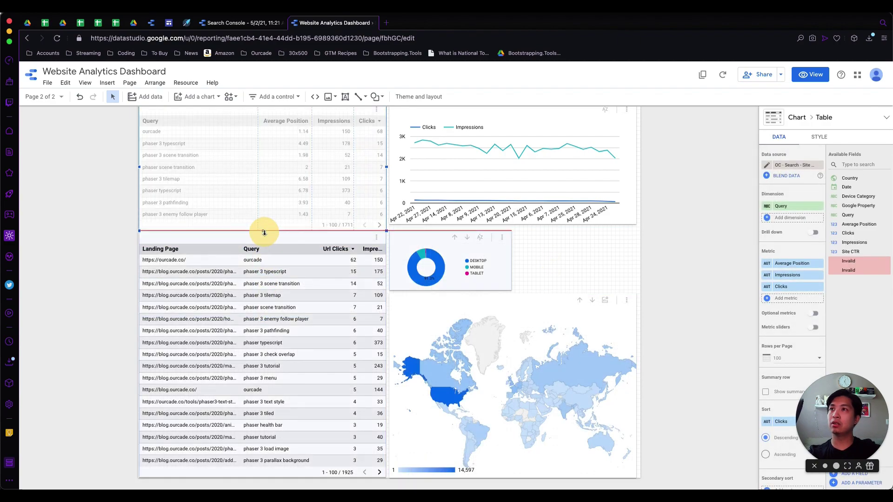
left_click(461, 244)
left_click_drag(541, 244, 549, 249)
Step: Nudge the geo chart and the Clicks and Impressions line chart into line with the page's right edge
left_click_drag(610, 322, 612, 311)
left_click(630, 190)
scroll(658, 182, "up", 1)
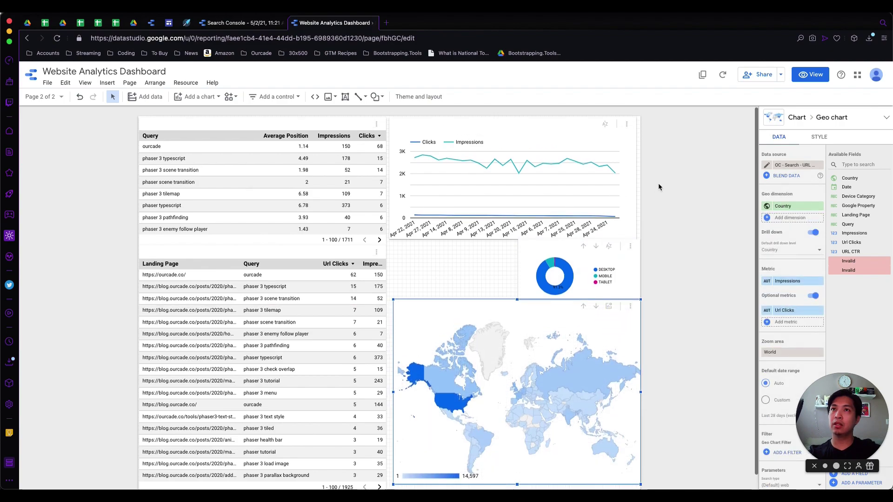
left_click_drag(590, 138, 593, 135)
left_click(335, 182)
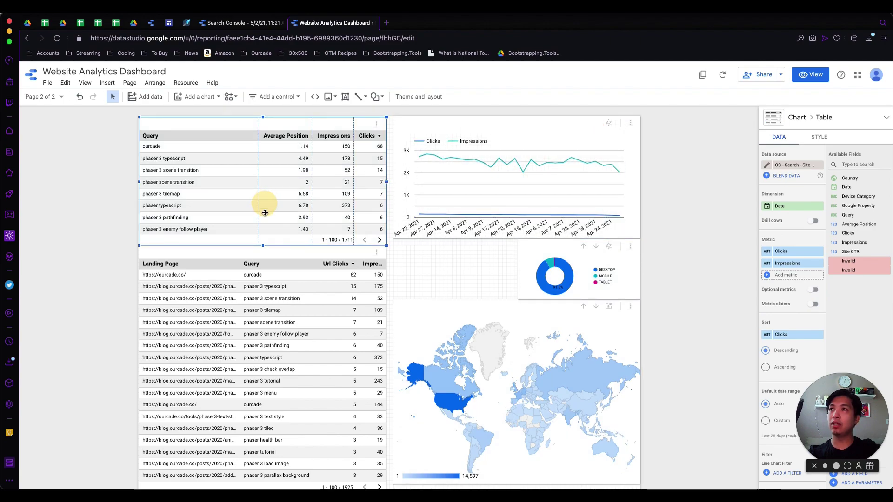
left_click(252, 381)
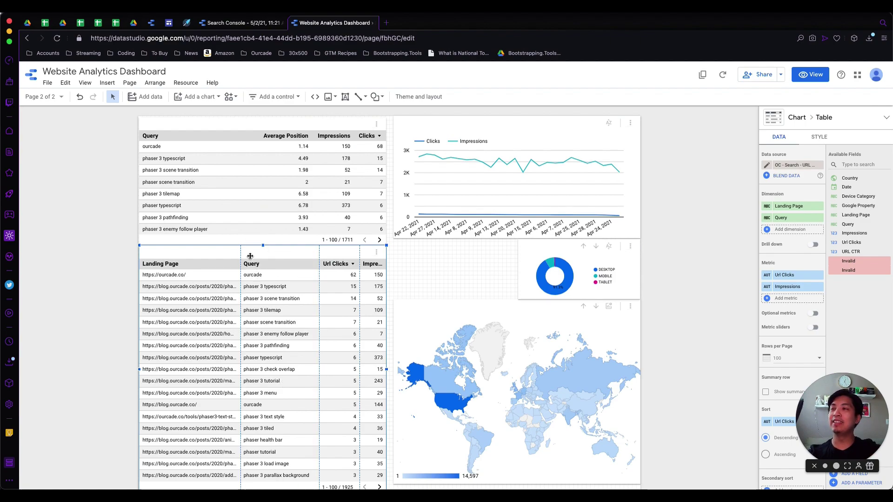
left_click(310, 191)
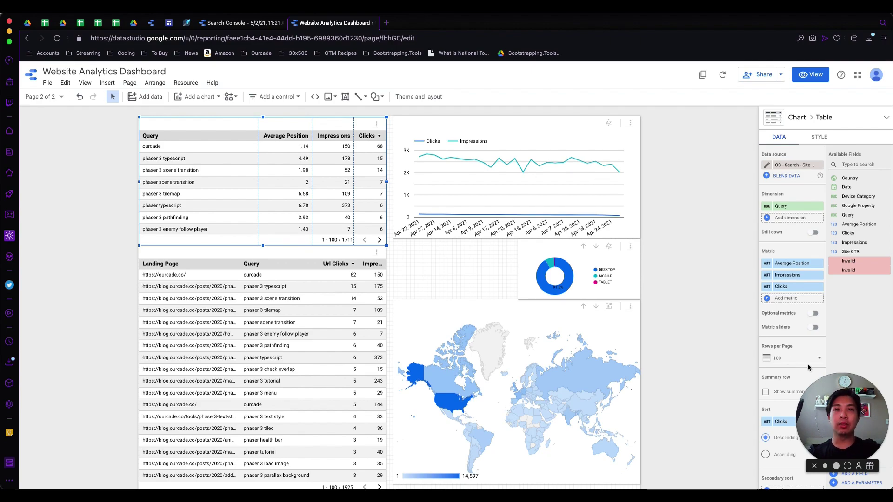
left_click_drag(833, 406, 835, 427)
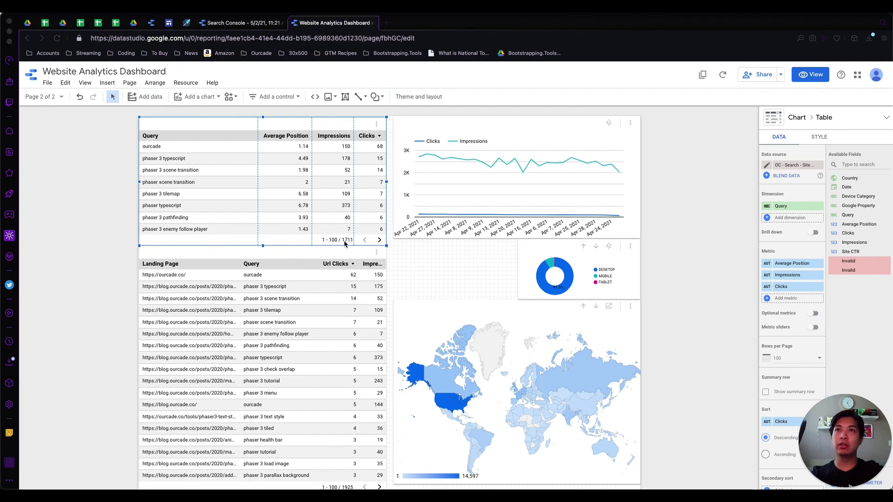
left_click_drag(258, 194, 498, 325)
left_click_drag(409, 239, 184, 139)
left_click(215, 150)
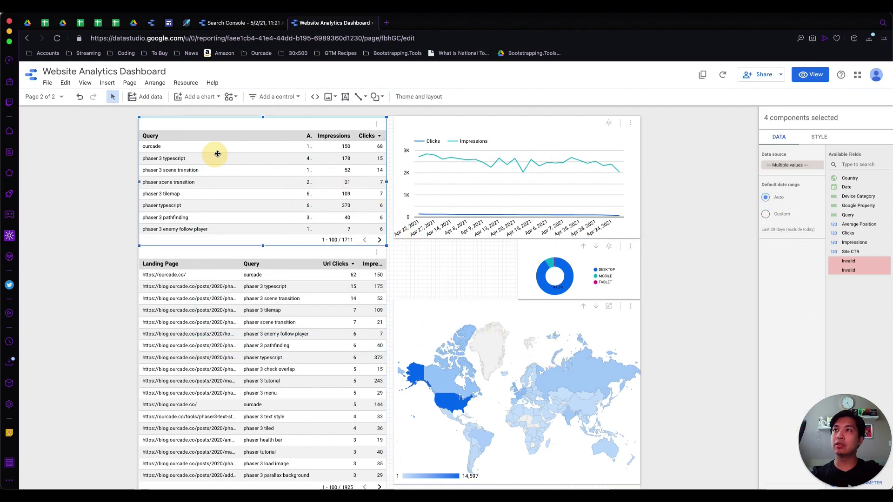
left_click(372, 256)
Step: Delete the query table, stretch the landing page table up to the page's top edge, and select it
left_click_drag(221, 134, 458, 228)
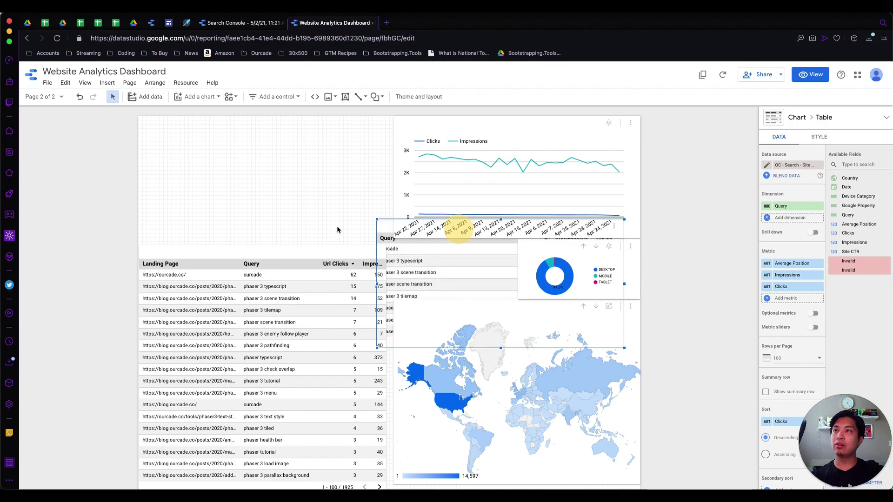
left_click_drag(272, 245, 275, 116)
left_click(466, 260)
key("Delete")
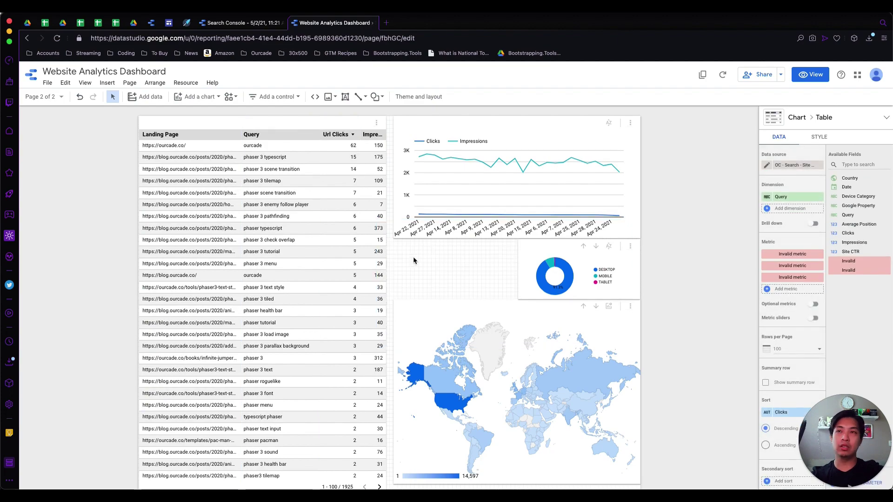
left_click(449, 310)
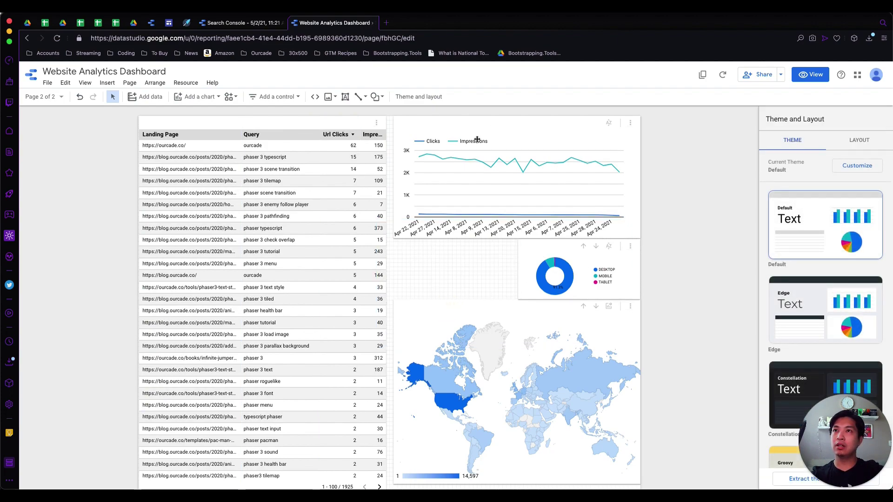
left_click(268, 128)
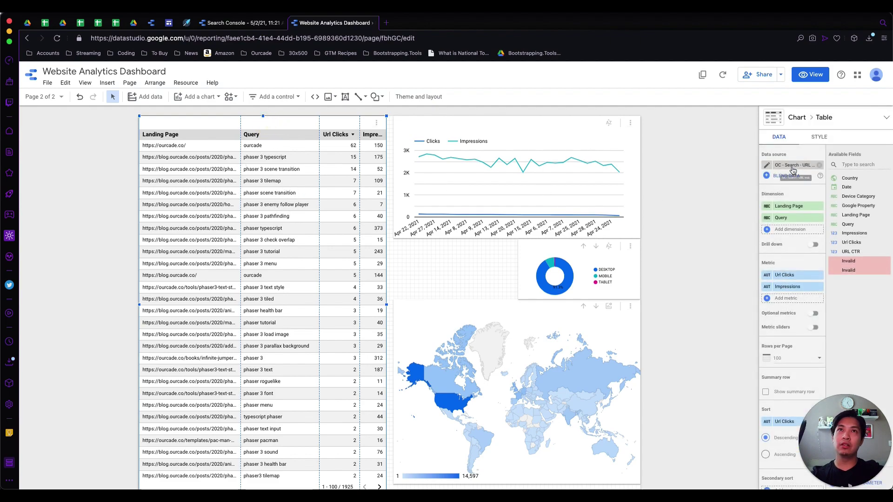
left_click(785, 166)
scroll(781, 223, "down", 5)
scroll(780, 224, "up", 5)
left_click(726, 199)
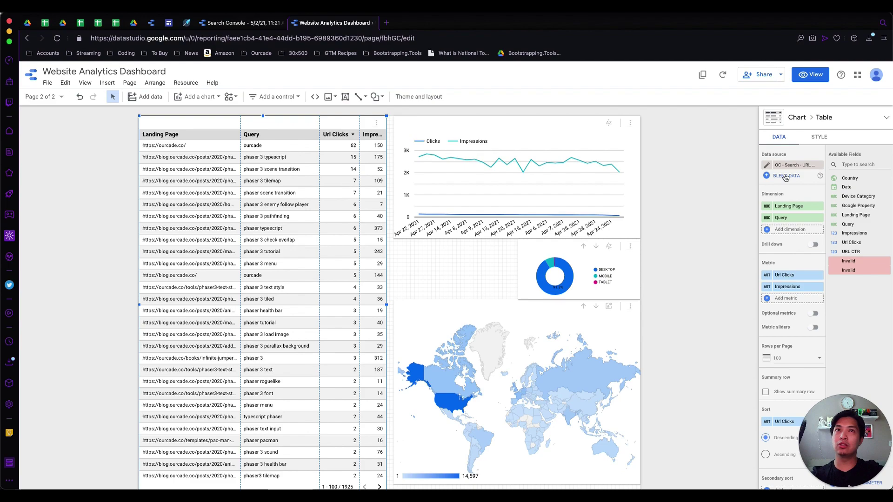
Step: Start a data blend for the landing page table and add OC - Search - Site web as the second data source
left_click(785, 176)
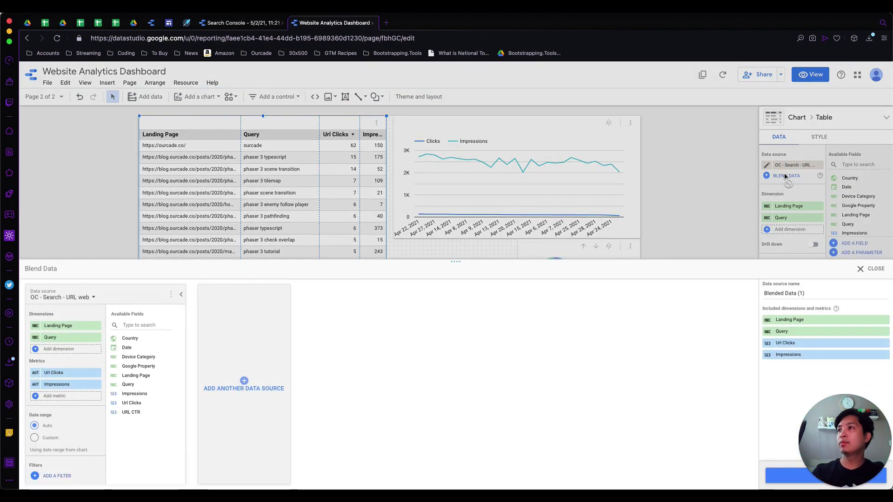
left_click(269, 372)
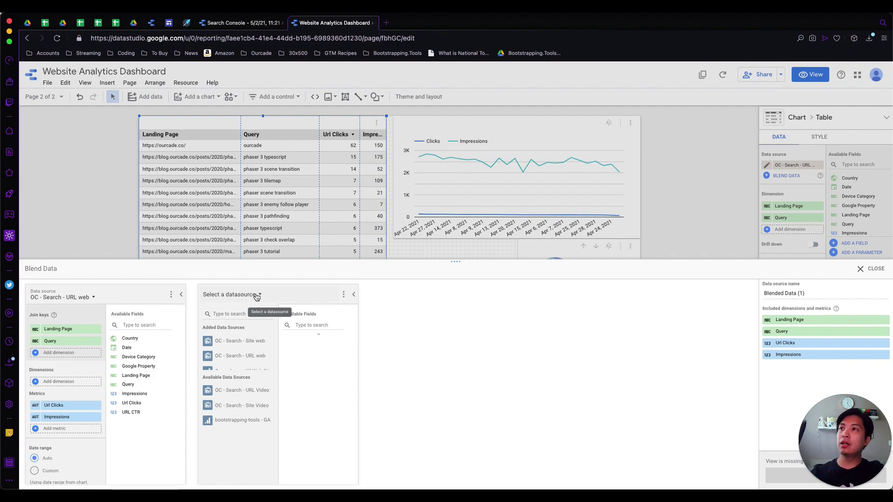
scroll(240, 344, "down", 2)
scroll(240, 340, "up", 2)
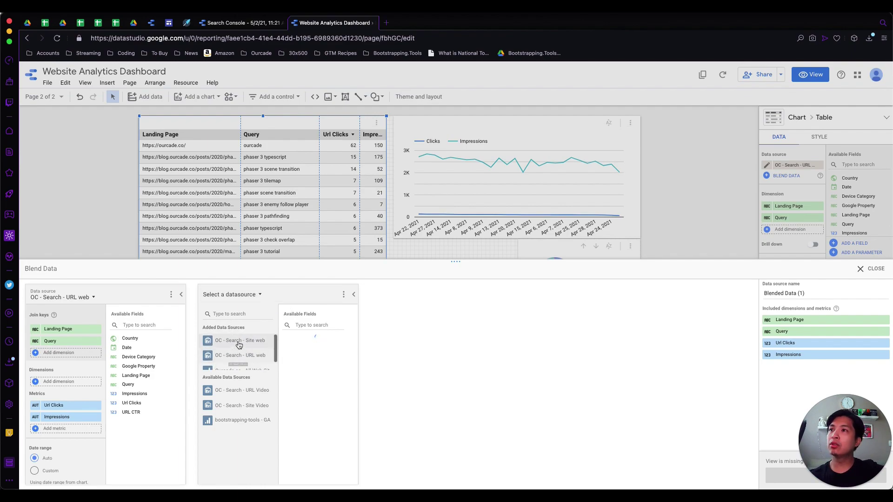
left_click(255, 343)
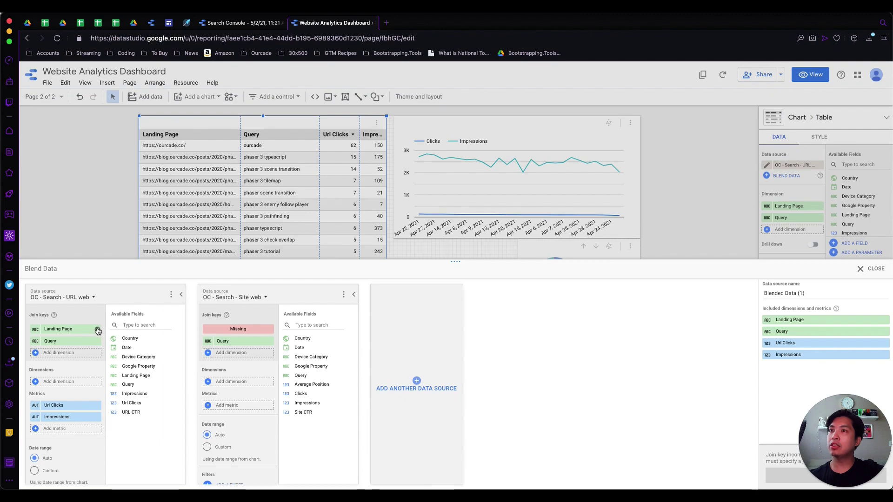
Step: Remove Landing Page from the OC - Search - URL web join keys and add it as a regular dimension instead
left_click(97, 330)
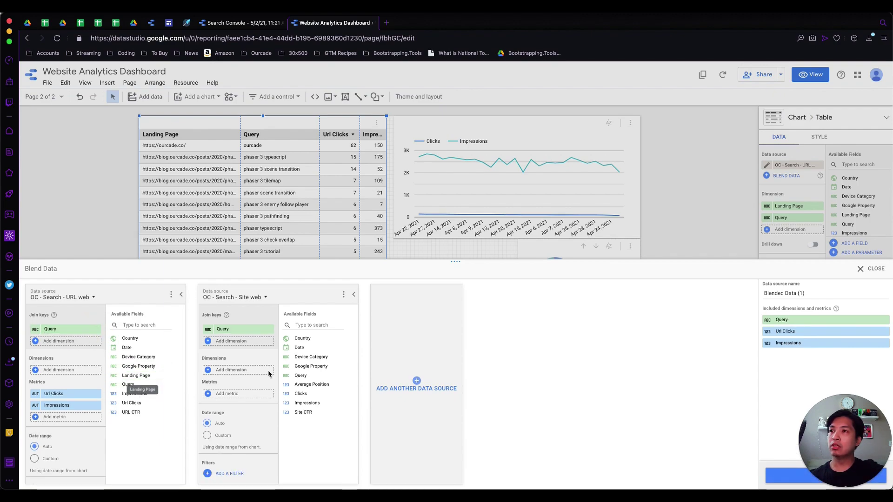
left_click_drag(59, 423, 60, 370)
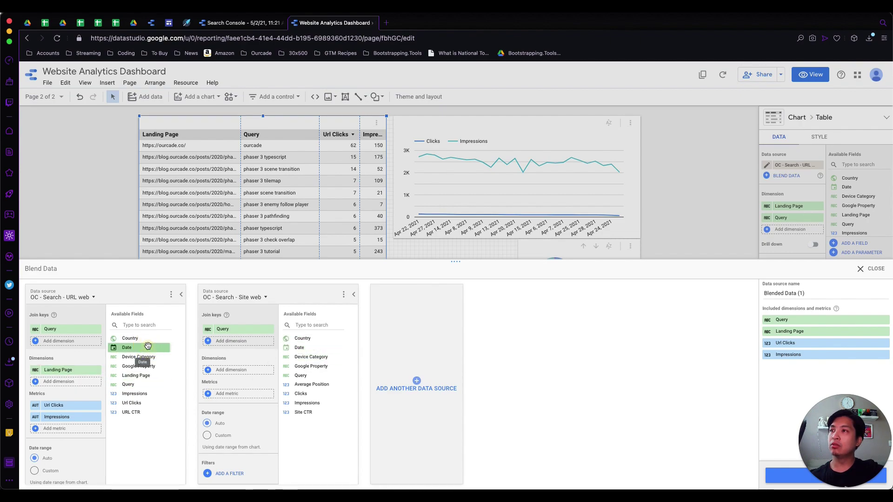
Step: Add Date, Device Category, Google Property and Country as join keys for both blended data sources
left_click_drag(99, 350, 65, 343)
left_click_drag(139, 362, 73, 369)
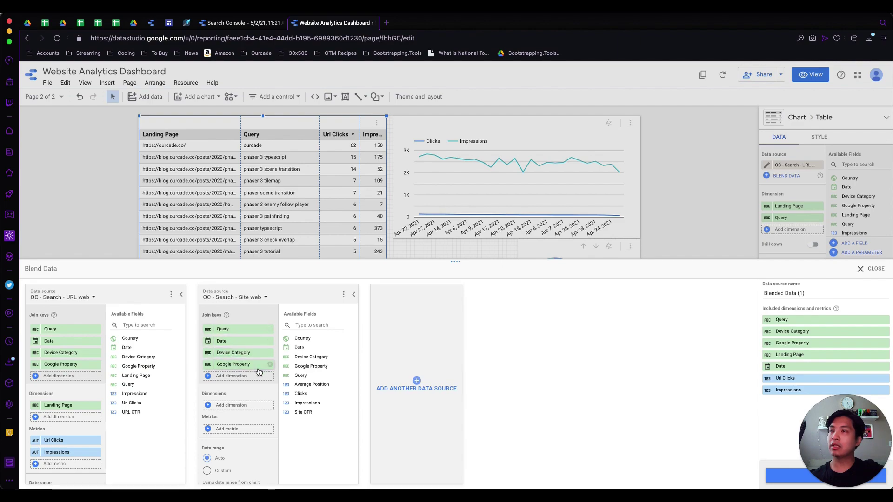
left_click_drag(260, 365, 236, 378)
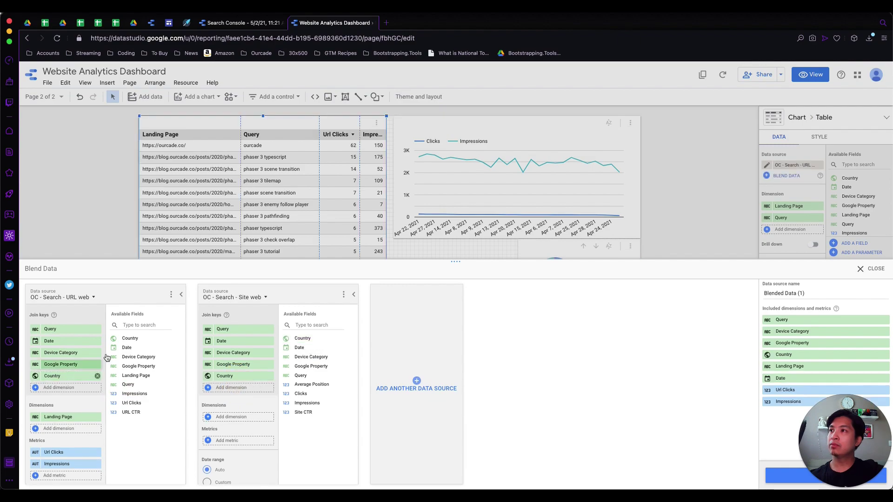
Step: Remove the Url Clicks and Impressions metrics from the OC - Search - URL web source in the blend
left_click_drag(67, 420, 120, 419)
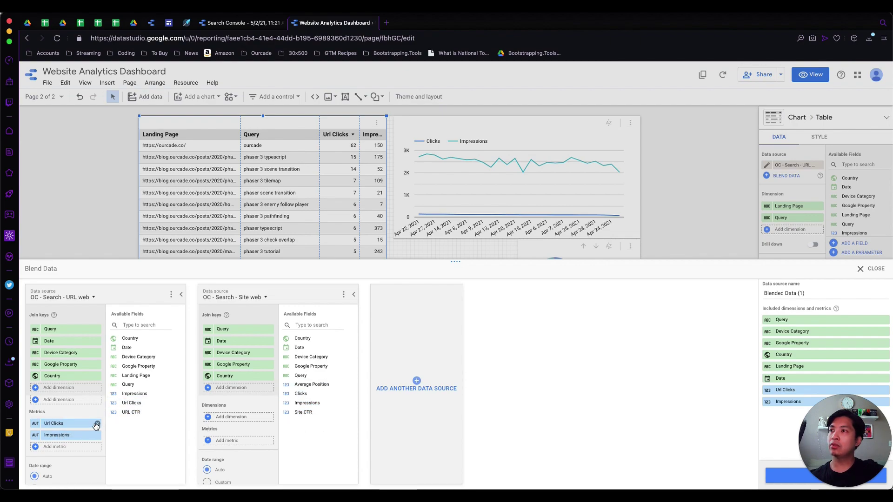
scroll(83, 419, "up", 1)
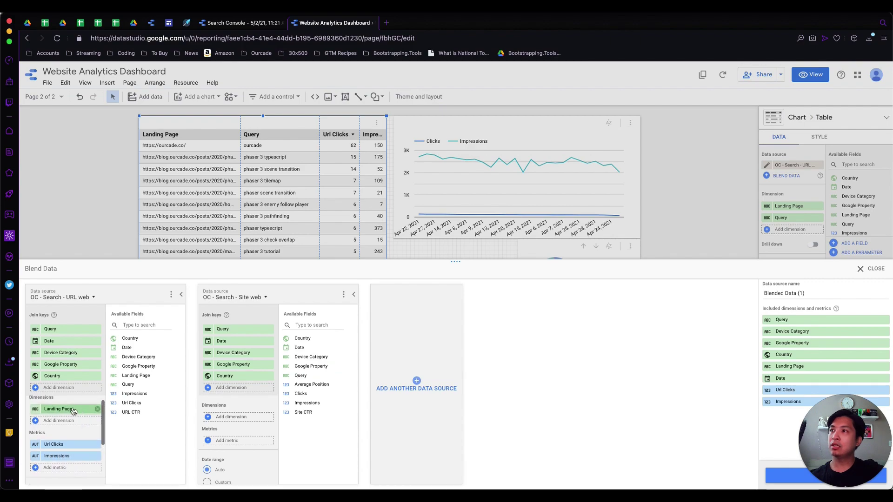
left_click(97, 445)
left_click(98, 445)
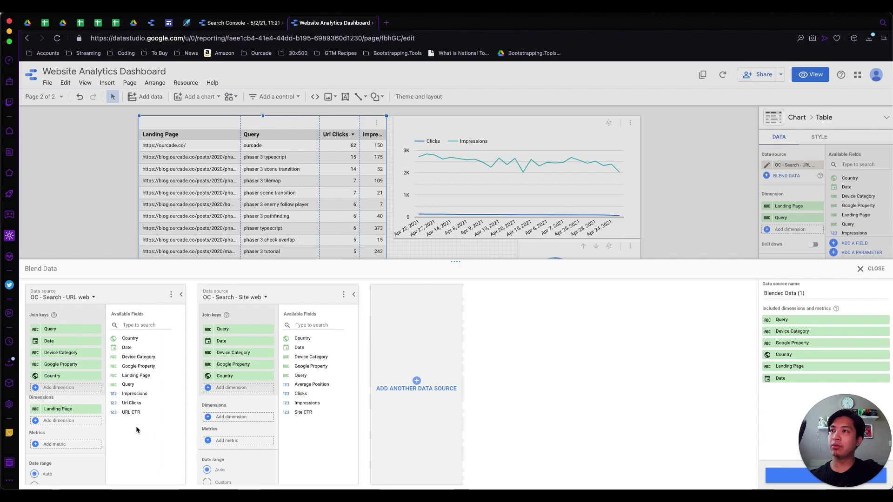
Step: Add Clicks, Impressions, Average Position and Site CTR as metrics of the OC - Search - Site web source in the blend
left_click_drag(302, 384, 231, 417)
scroll(264, 441, "down", 1)
scroll(264, 441, "up", 1)
left_click_drag(302, 385, 233, 412)
left_click_drag(301, 384, 237, 436)
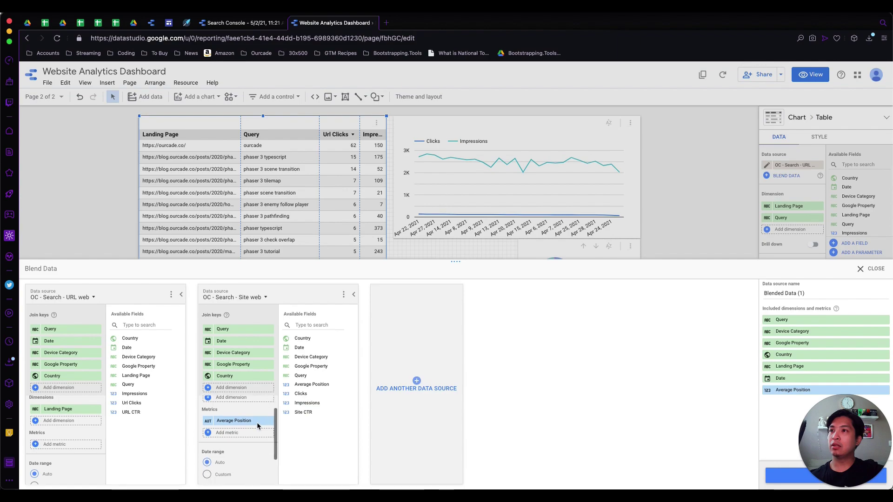
left_click_drag(300, 392, 246, 411)
left_click_drag(311, 396, 241, 453)
left_click_drag(315, 386, 247, 471)
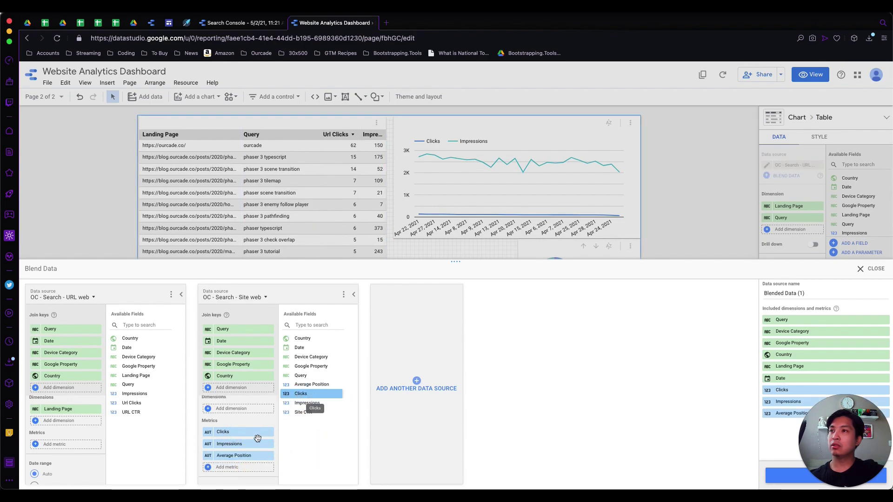
left_click_drag(303, 412, 247, 447)
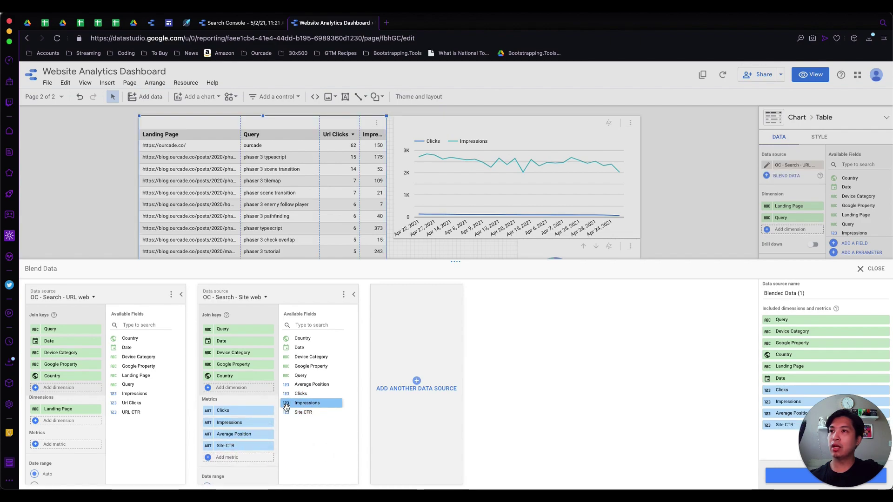
Step: Check the date range and filter settings of both blended sources and save the blend
left_click_drag(855, 436, 607, 436)
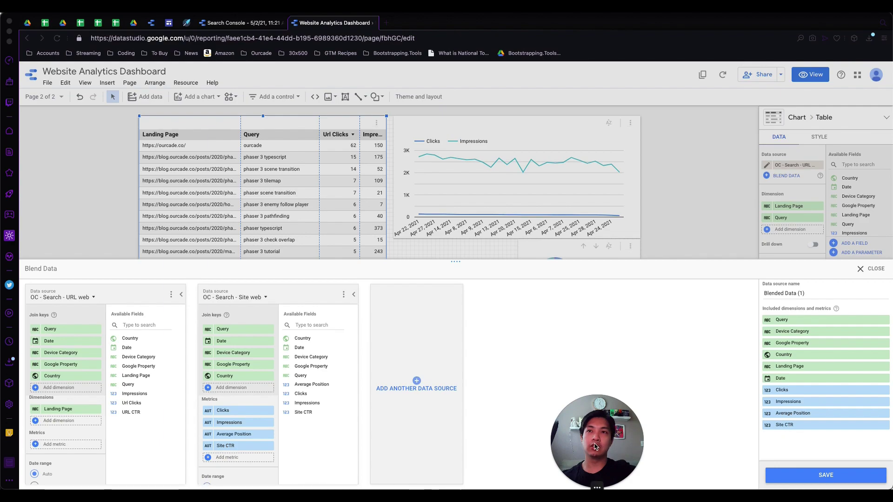
left_click_drag(596, 443, 677, 437)
scroll(301, 432, "down", 1)
scroll(245, 433, "down", 2)
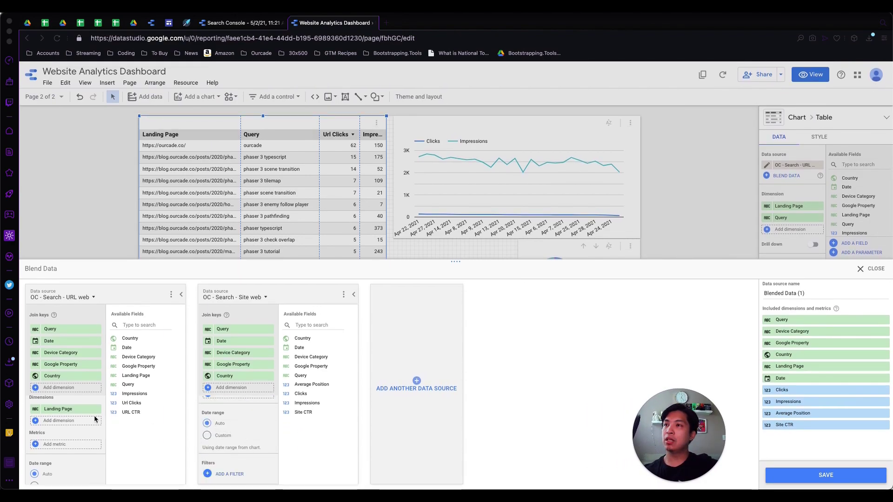
scroll(55, 447, "down", 3)
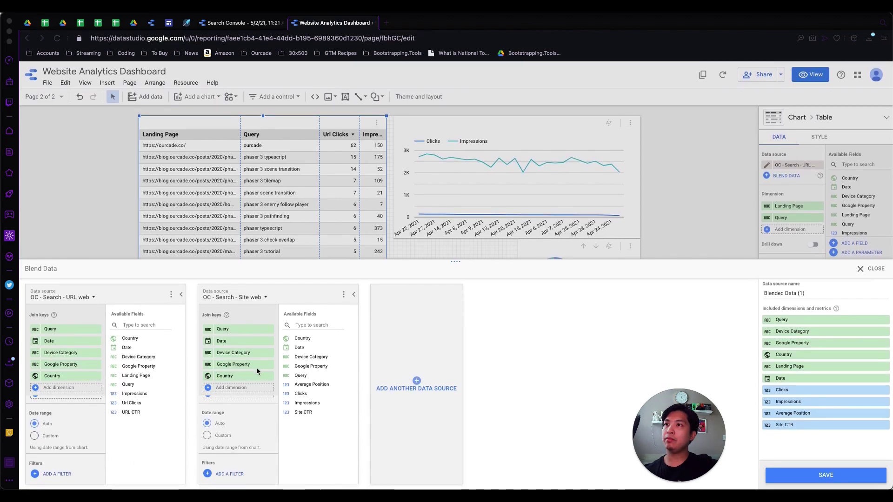
left_click(801, 478)
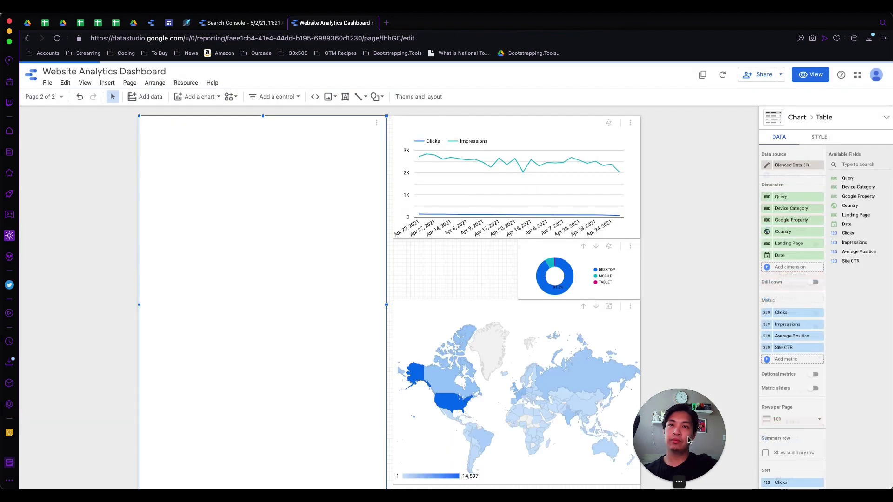
left_click_drag(690, 439, 854, 446)
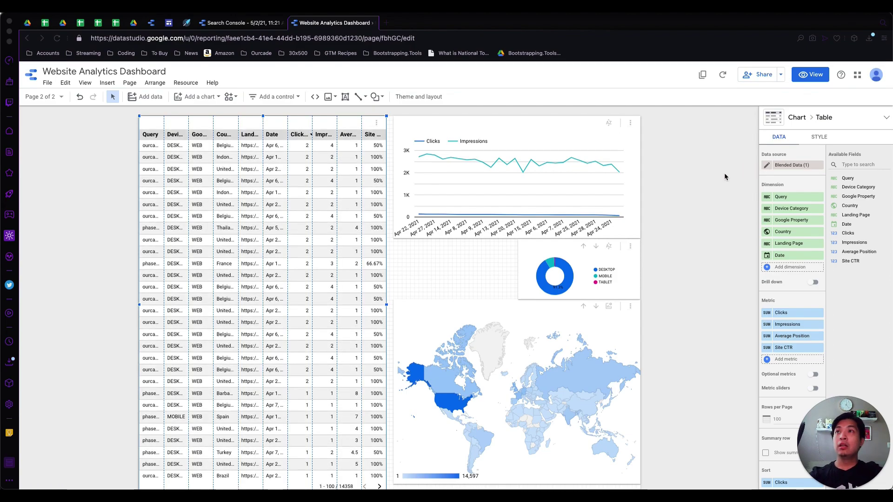
Step: Rename the blended data source as "Search Console - Site & URL", save it and close the blend editor
left_click(768, 168)
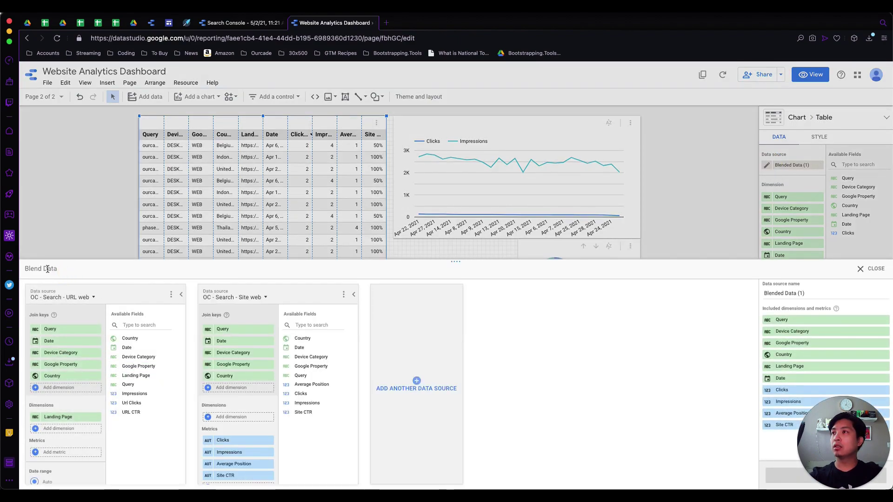
triple_click(790, 294)
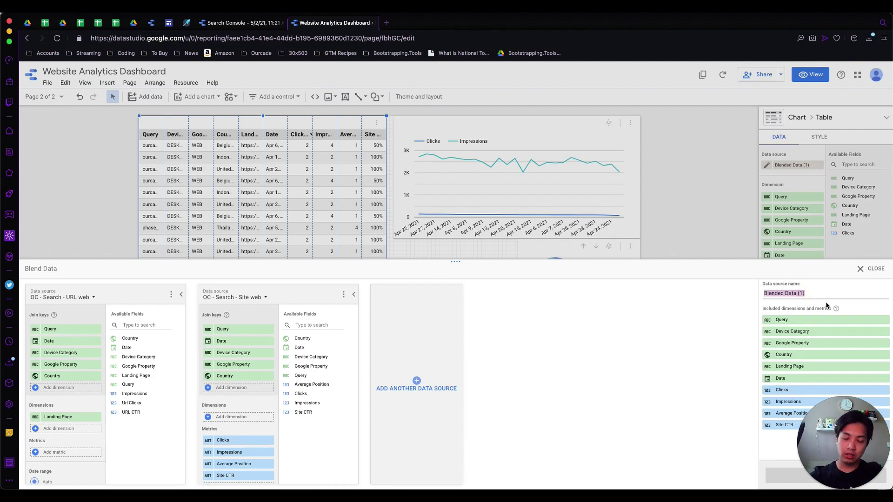
type("Search Consol")
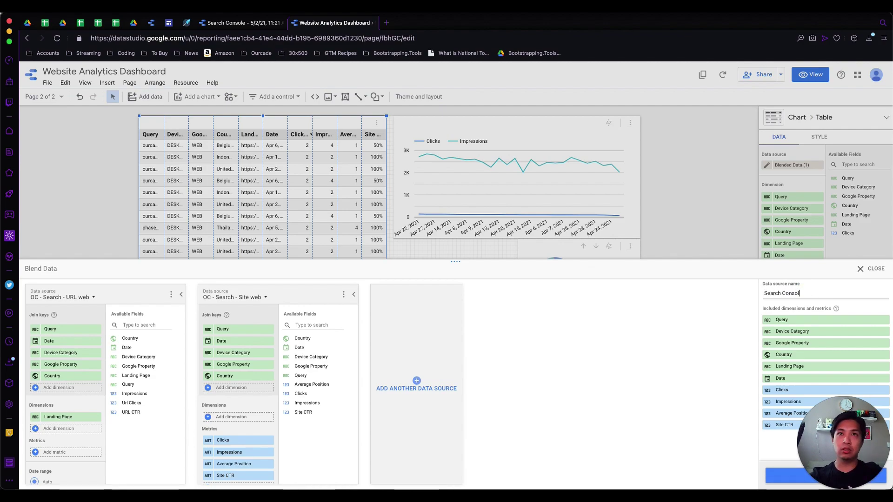
type("e - Site & URL")
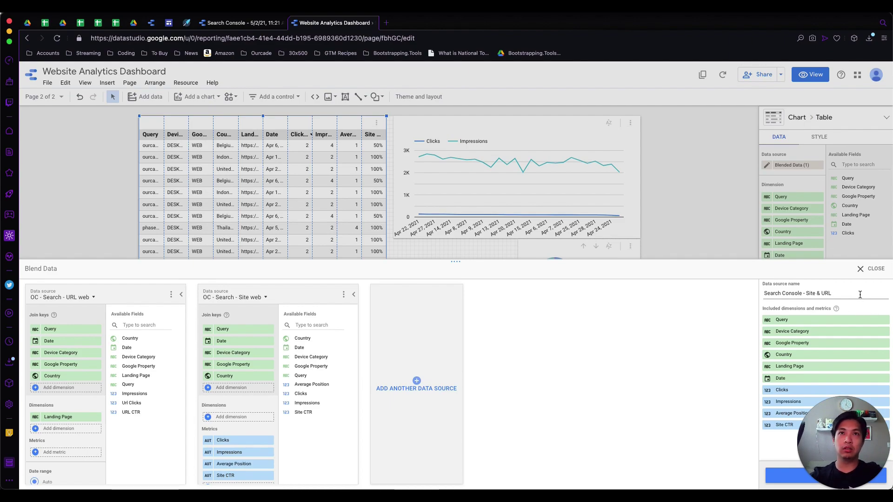
left_click(781, 484)
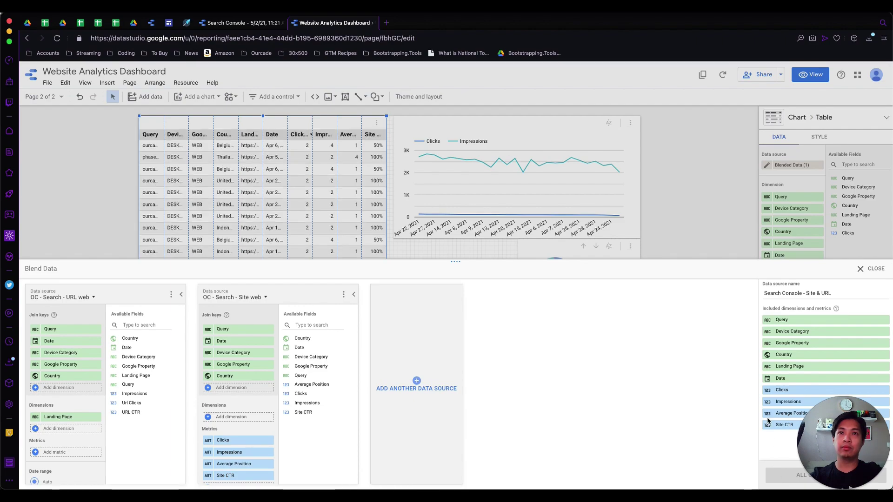
left_click(868, 269)
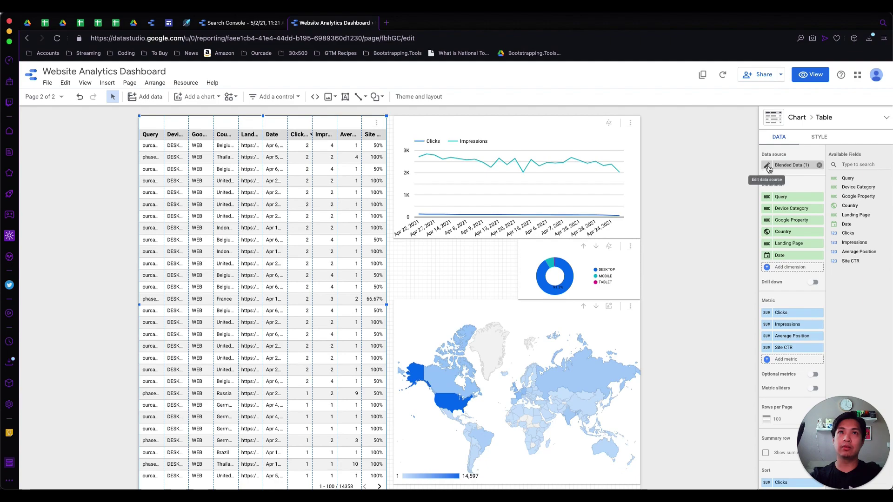
Step: Choose the Search Console - Site & URL blend as the table's data source
left_click(784, 167)
scroll(781, 197, "up", 2)
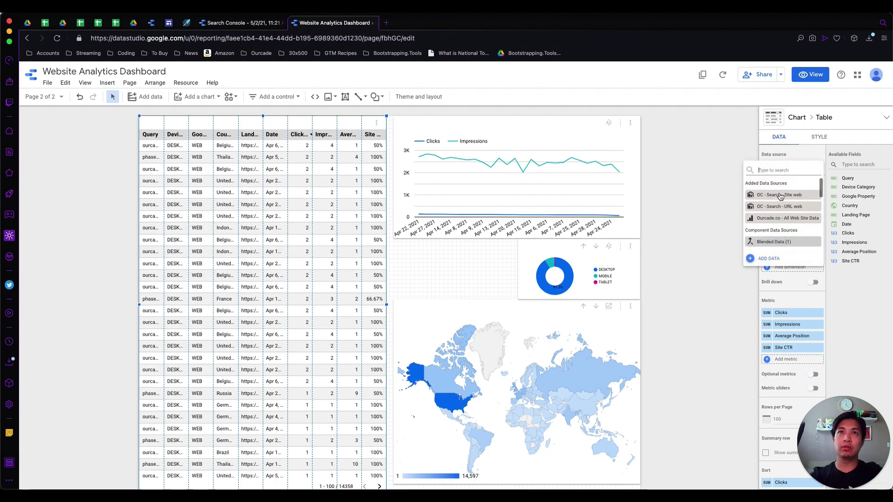
left_click(781, 220)
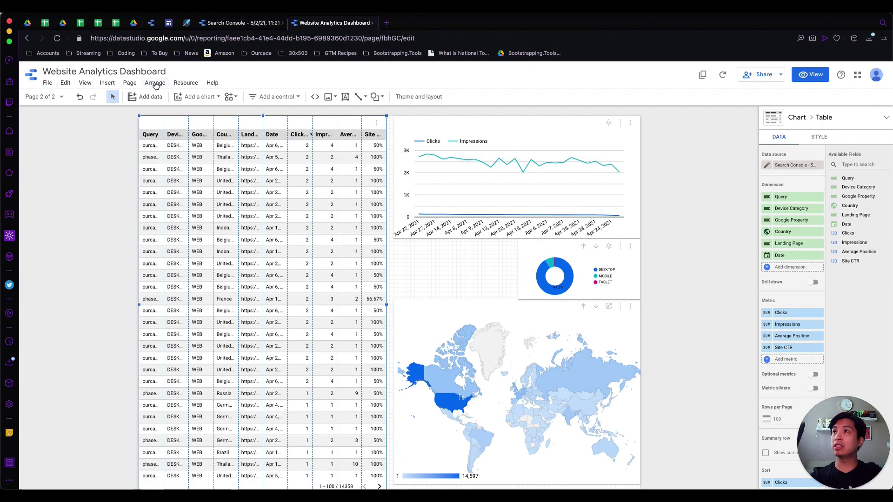
Step: Review the report's list of blended data views and return to the dashboard page
left_click(185, 83)
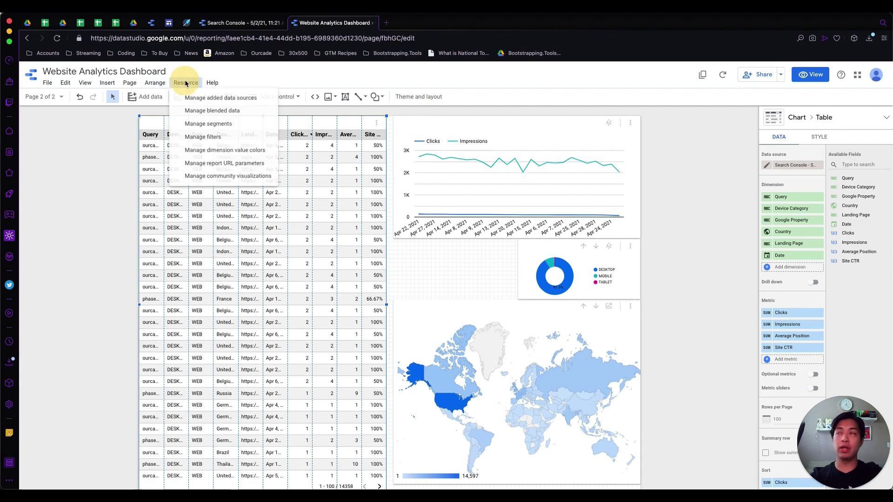
left_click(249, 111)
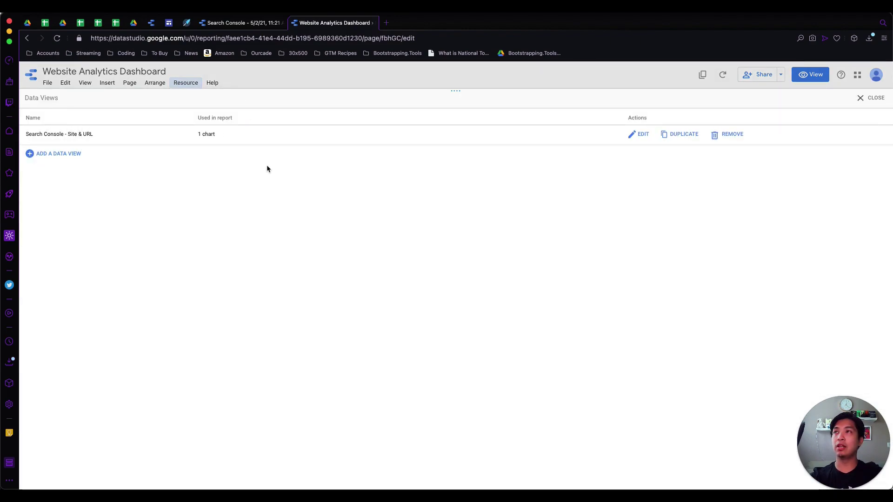
left_click(886, 99)
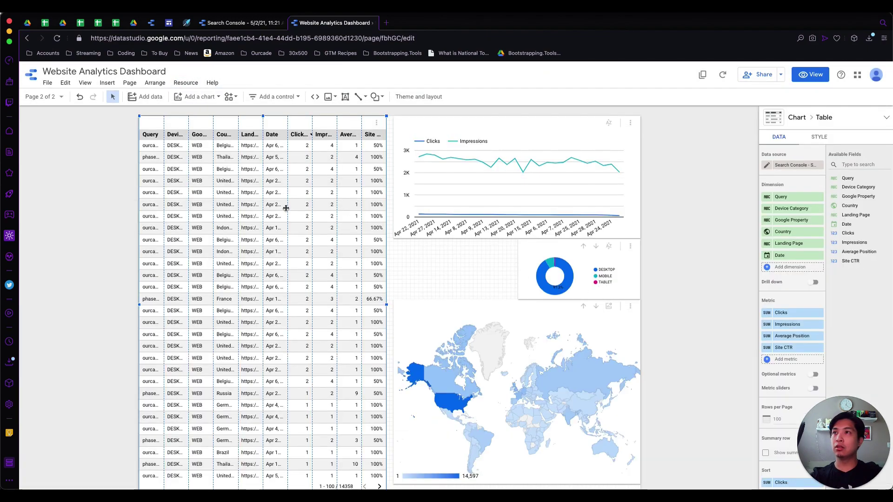
Step: Remove Device Category, Google Property, Country and Date from the table's dimensions, keeping Query and Landing Page
left_click(820, 209)
left_click(819, 209)
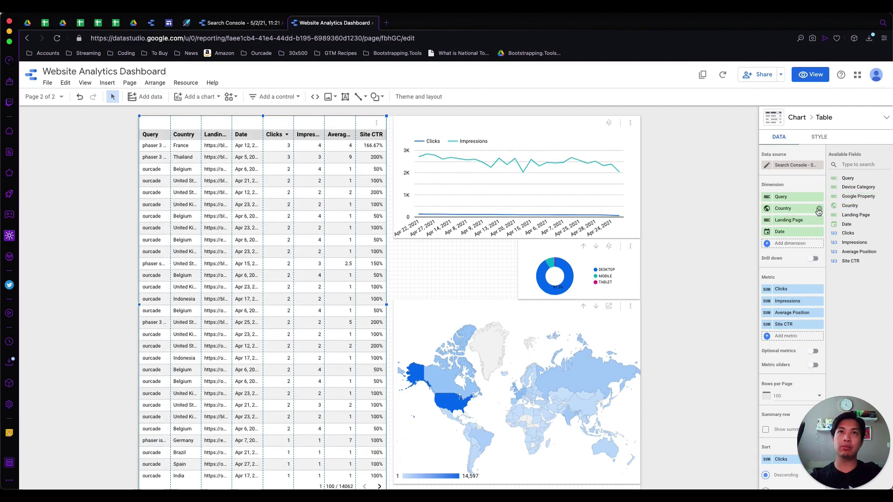
left_click(820, 209)
left_click_drag(793, 208, 800, 222)
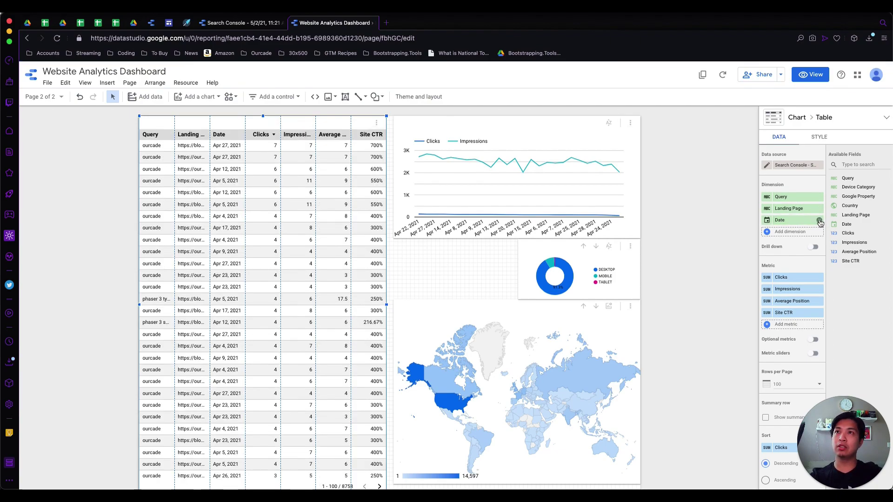
left_click(820, 221)
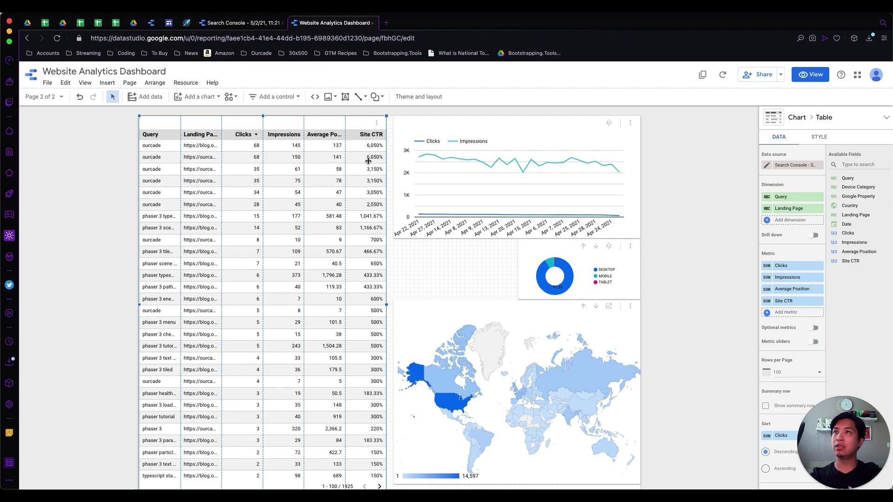
Step: Try the Average aggregation on the Site CTR metric, and remove Site CTR from the table
left_click(767, 302)
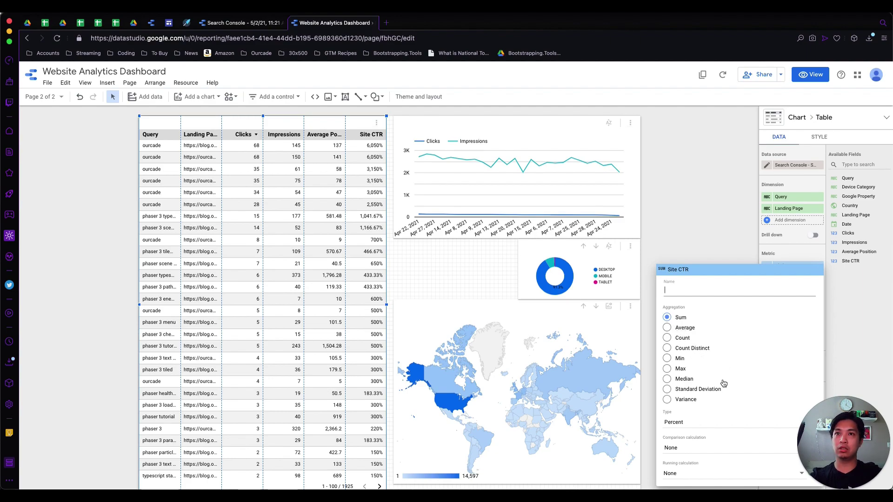
left_click(668, 329)
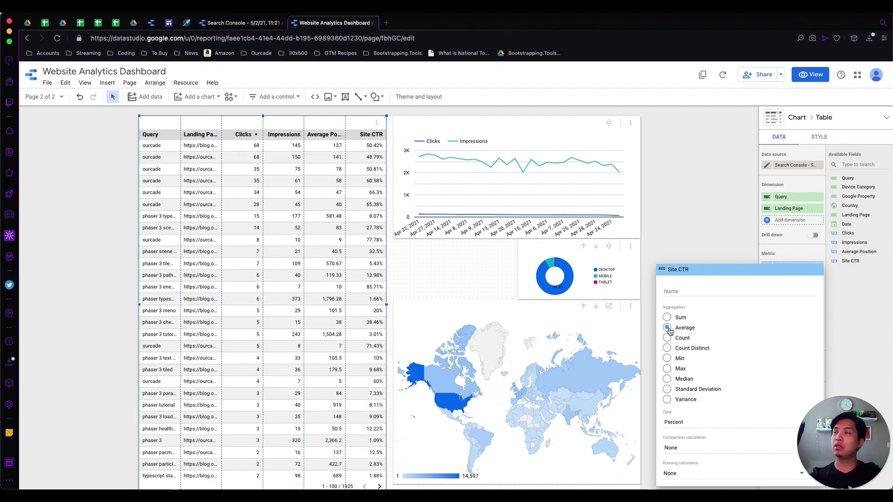
left_click(707, 193)
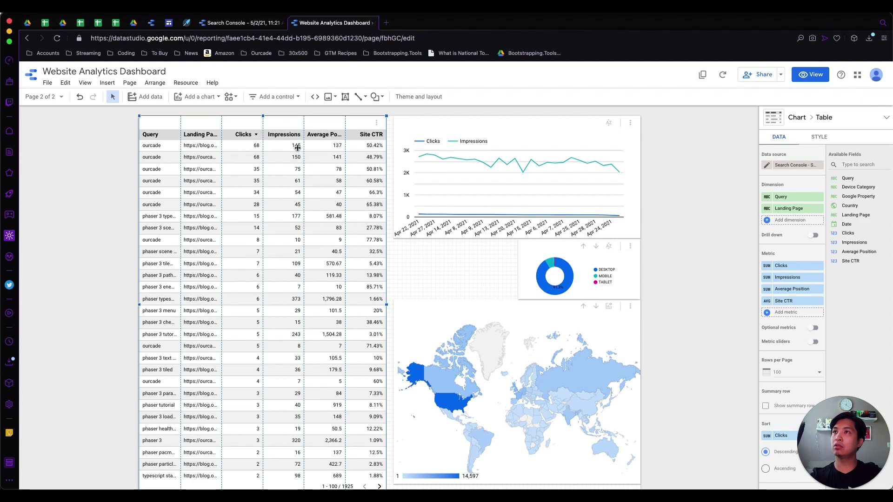
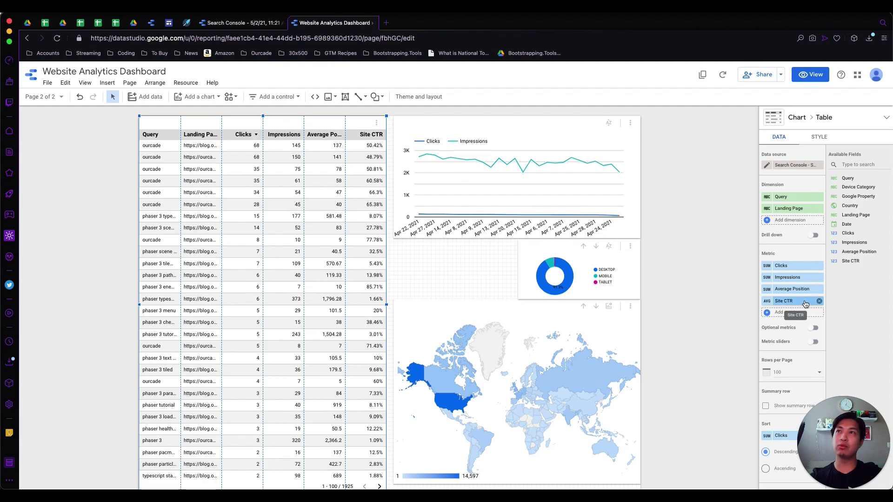
left_click(819, 302)
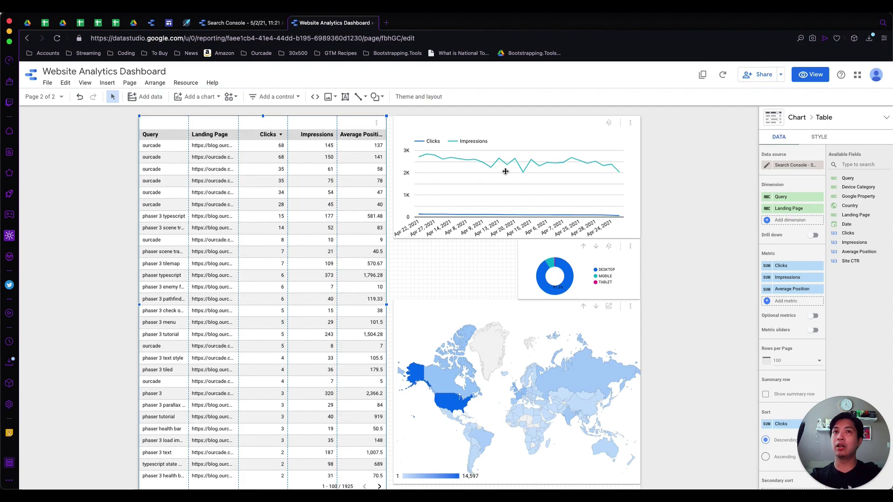
Step: Set the Average Position metric's aggregation to Average and rename it "Avg. Pos."
left_click(766, 289)
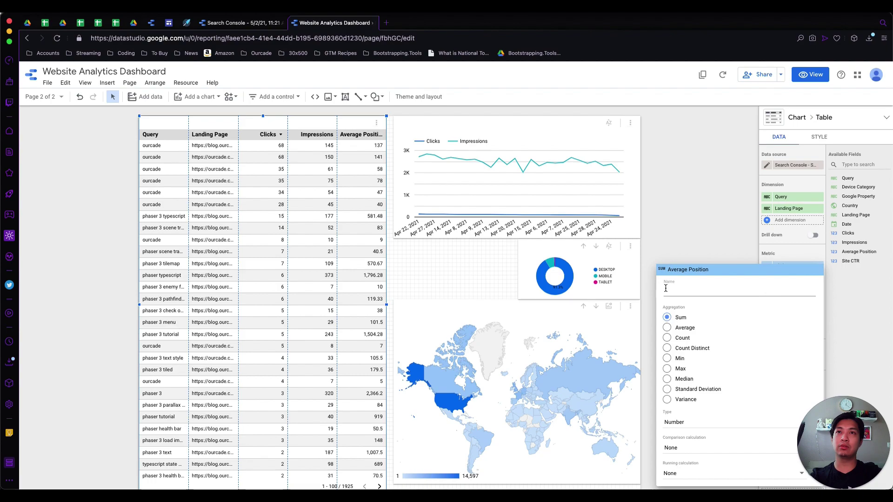
left_click(667, 328)
left_click(689, 290)
type("A")
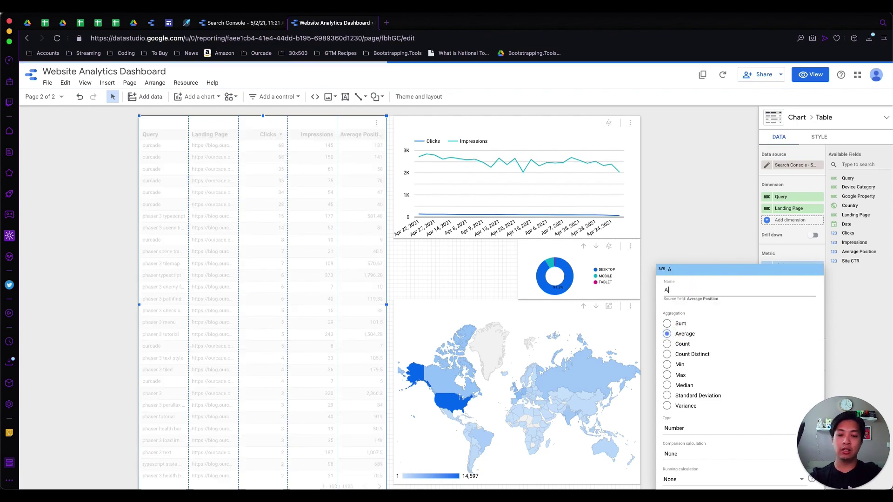
type("vg. Pos.")
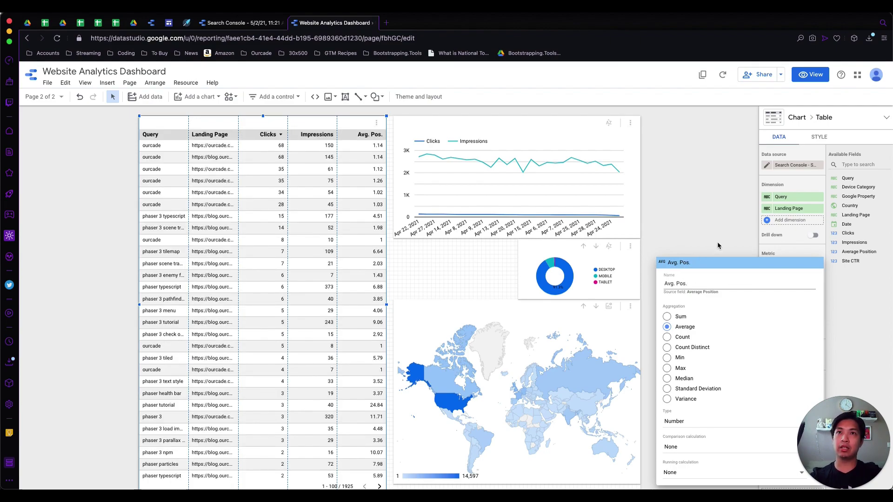
left_click(719, 246)
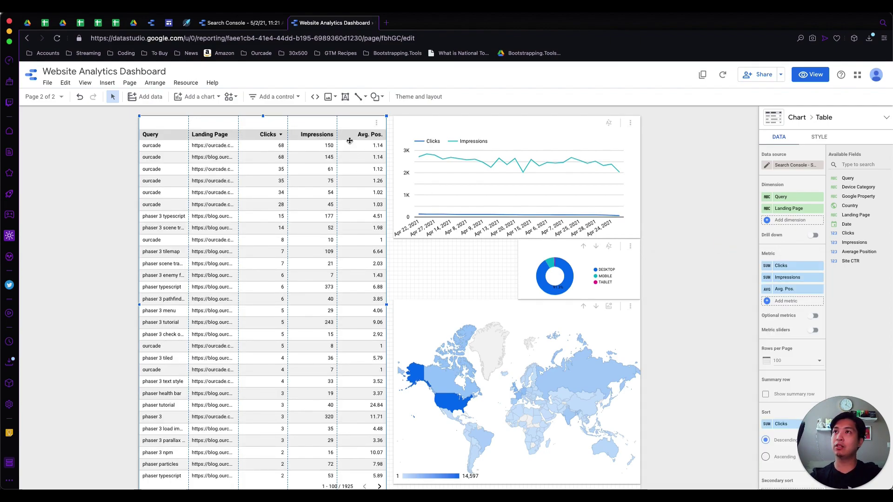
Step: Rename the table's Impressions metric as "Impr."
left_click(766, 277)
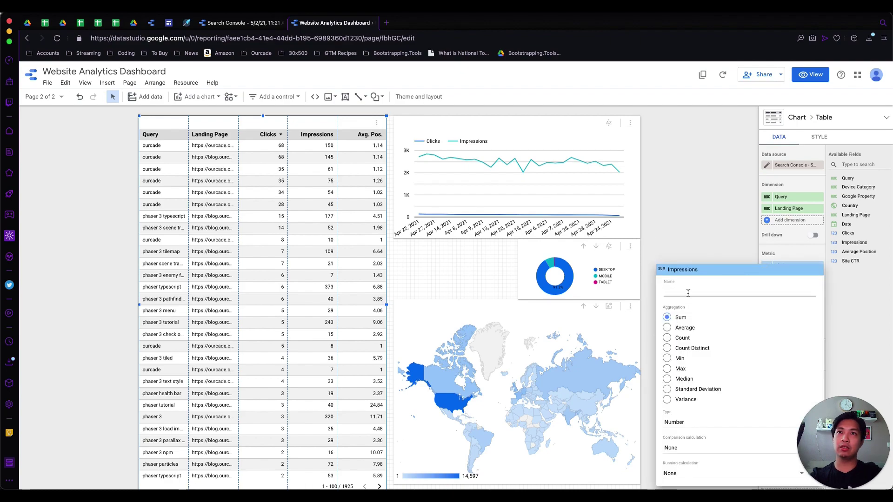
type("Impress")
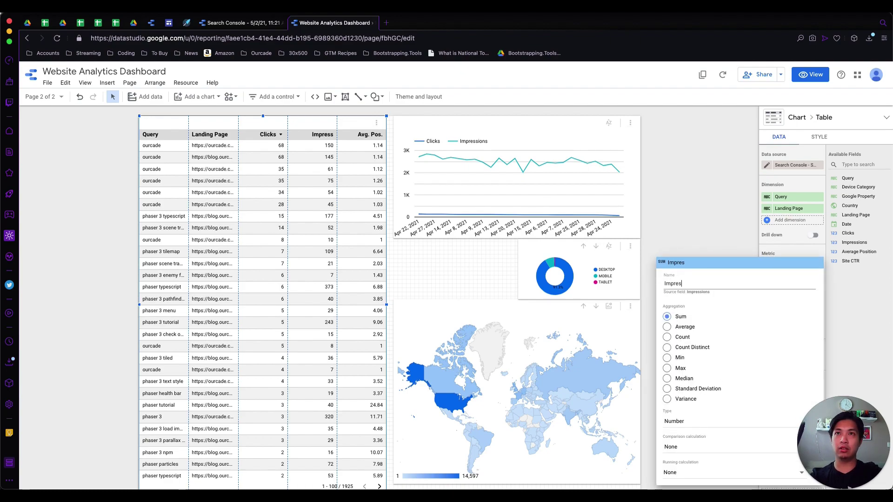
left_click(732, 241)
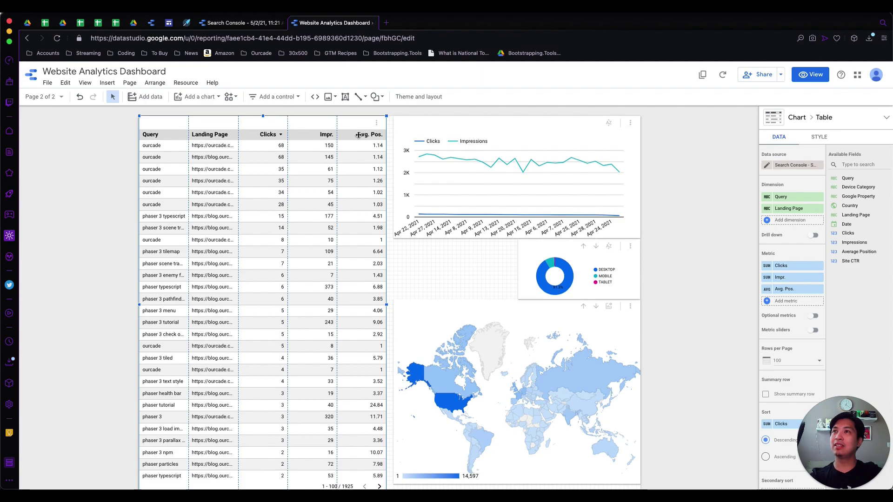
Step: Reorder the metrics to Avg. Pos., Impr., Clicks and narrow the Avg. Pos. and Impr. columns to widen Landing Page
left_click_drag(347, 136, 353, 134)
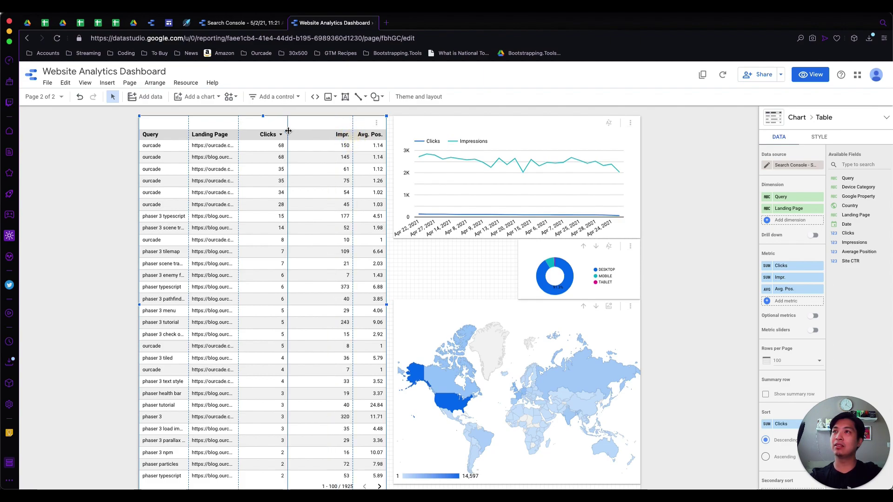
mouse_move(789, 288)
left_mouse_down()
mouse_move(791, 264)
mouse_move(793, 278)
left_mouse_up()
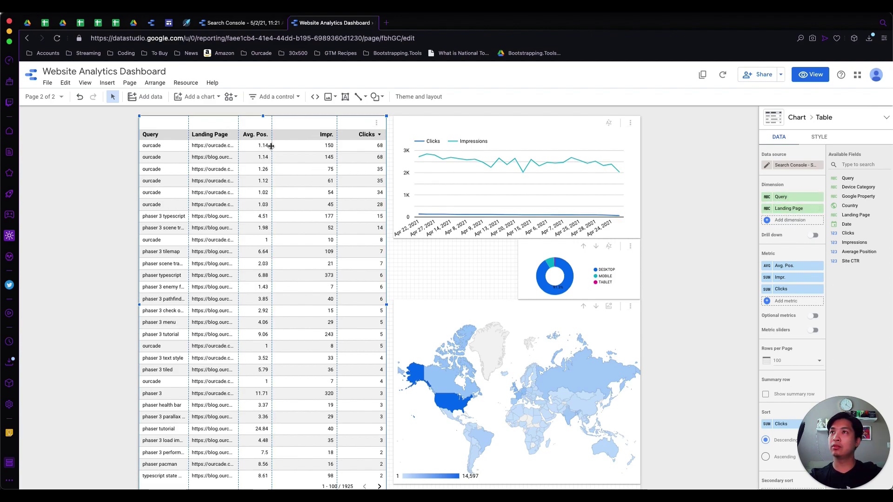
left_click_drag(271, 146, 315, 146)
left_click_drag(246, 151, 278, 154)
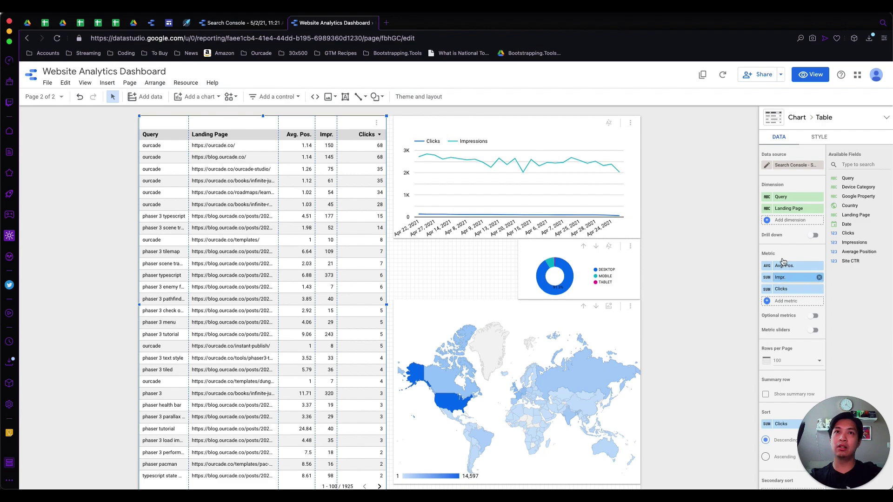
Step: Place the Landing Page dimension before Query and widen the table toward the line chart
left_click_drag(790, 209, 784, 197)
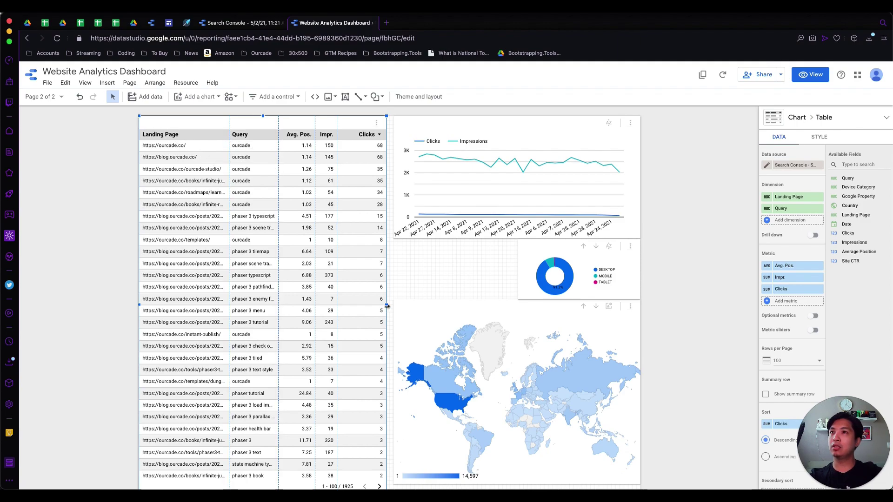
left_click_drag(387, 306, 422, 306)
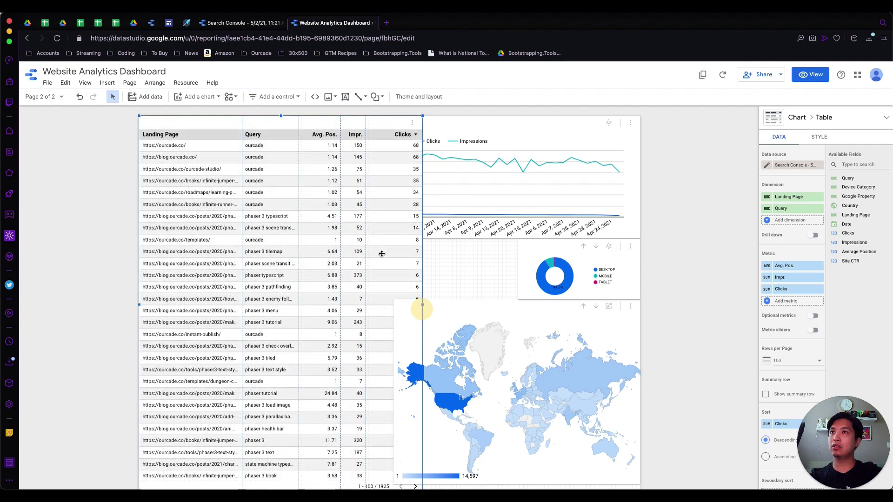
Step: Narrow the table's Clicks column, widen Landing Page and Query, and lower the table's upper edge to below the line chart
mouse_move(365, 131)
left_mouse_down()
mouse_move(390, 131)
mouse_move(367, 125)
left_mouse_up()
left_click_drag(298, 125, 329, 123)
left_click_drag(241, 124, 295, 154)
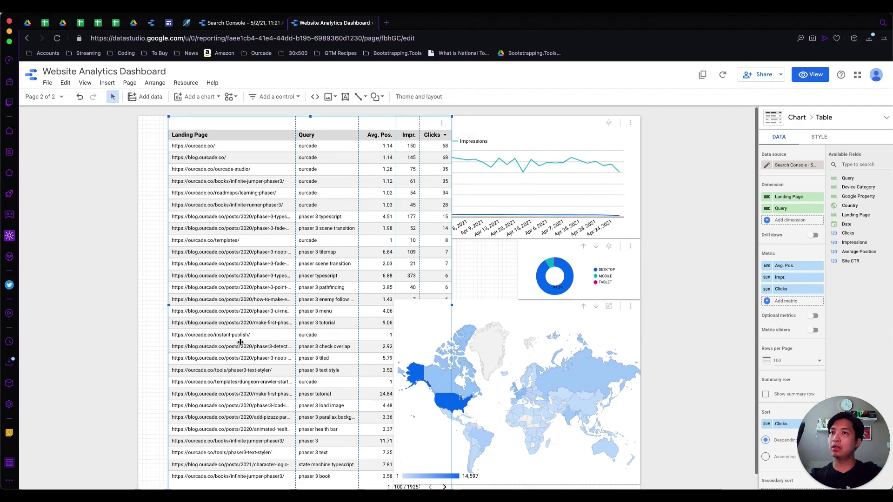
left_click_drag(310, 117, 312, 239)
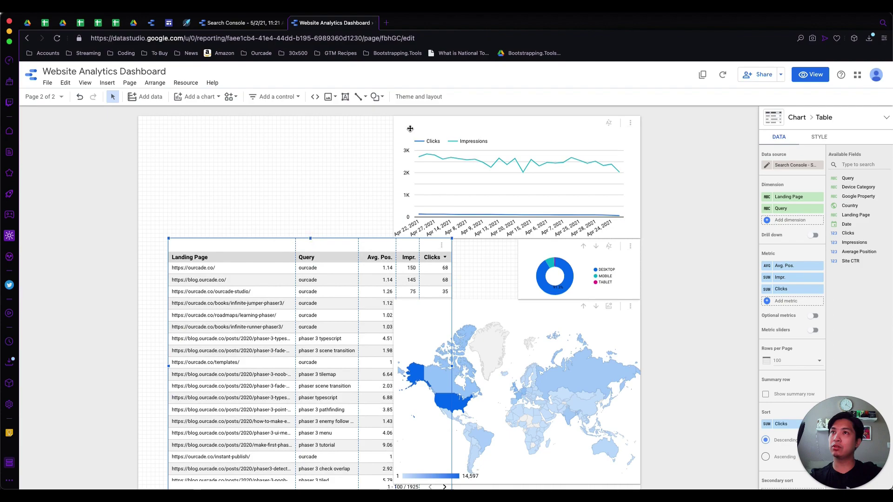
Step: Rearrange the charts: line chart, made wider and shorter, in the page's upper-left corner, with the donut chart and geo map to its right
left_click(162, 154)
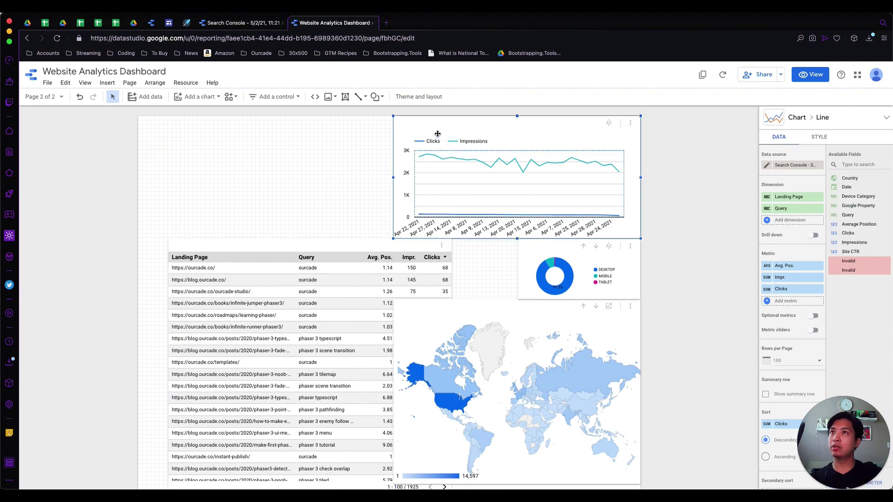
left_click_drag(440, 131, 185, 134)
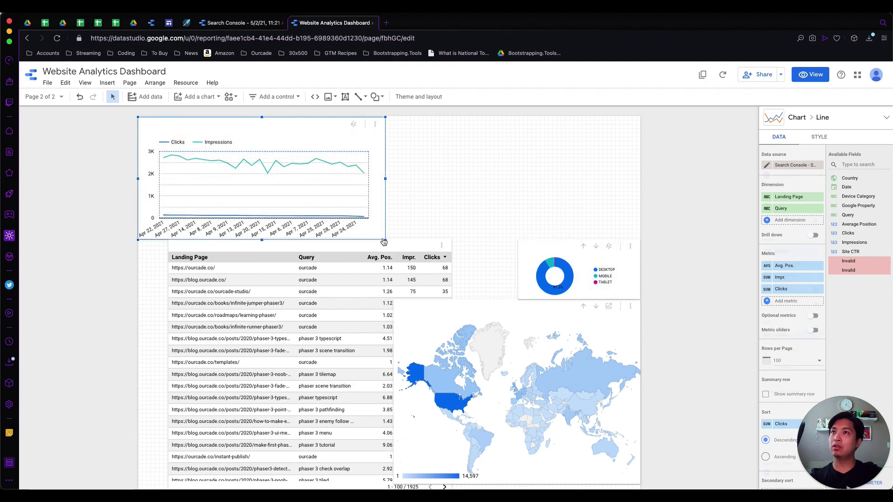
left_click_drag(383, 239, 399, 223)
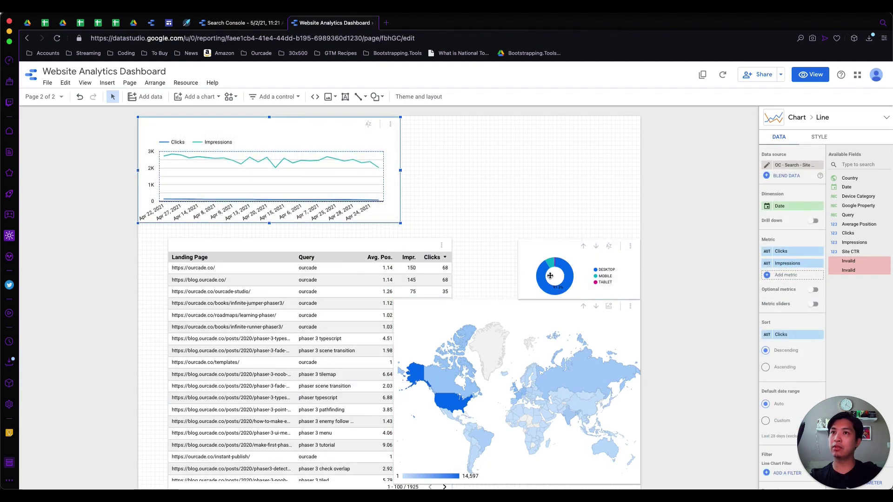
left_click_drag(557, 253, 437, 140)
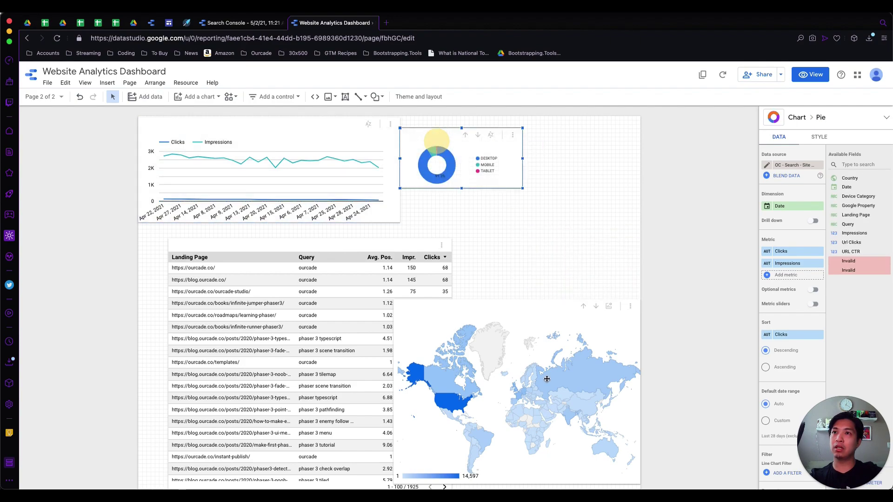
left_click_drag(532, 317, 540, 163)
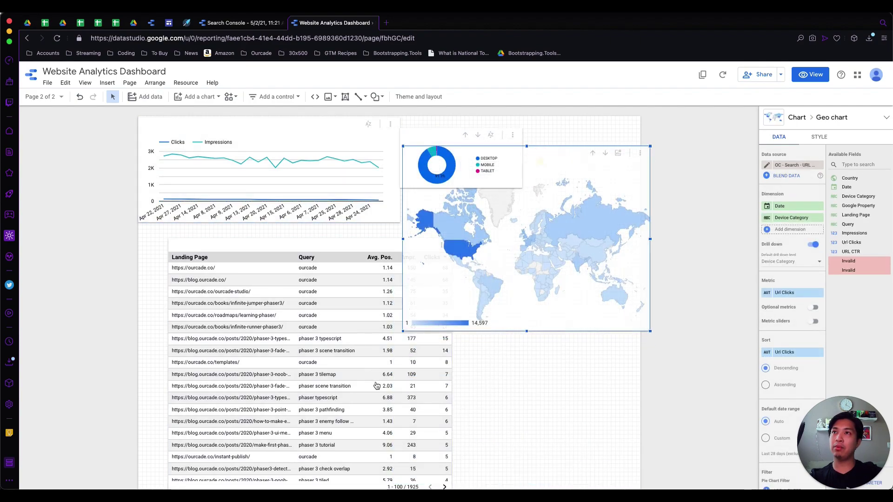
Step: Stretch the landing page table across the full page width below the charts, and move the geo map up off it
scroll(375, 382, "down", 1)
left_click(323, 229)
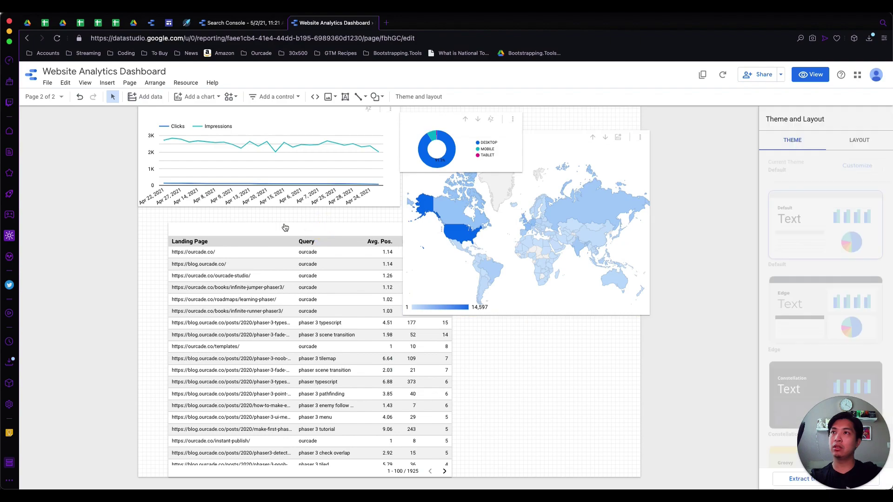
left_click(323, 239)
left_click_drag(451, 223, 640, 291)
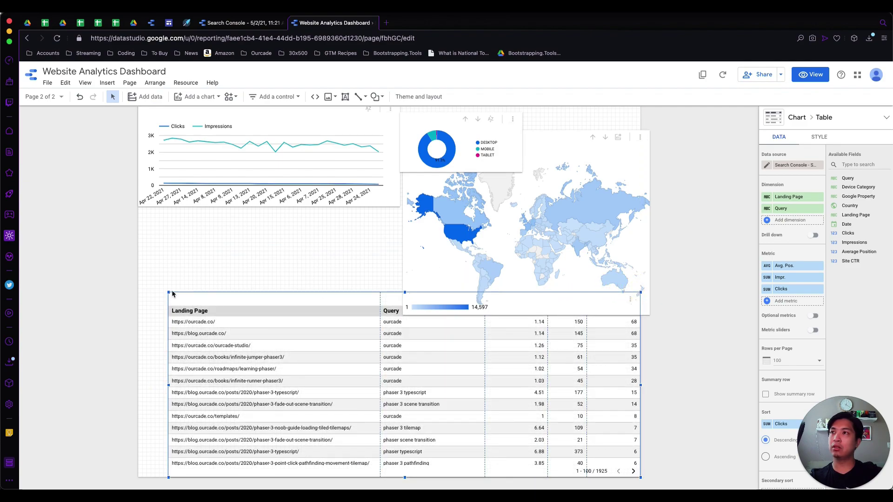
left_click_drag(169, 290, 138, 279)
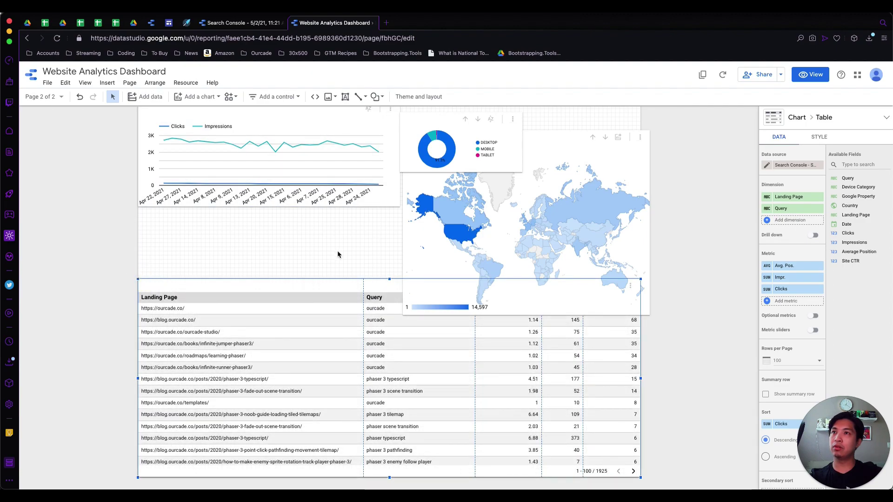
left_click(371, 257)
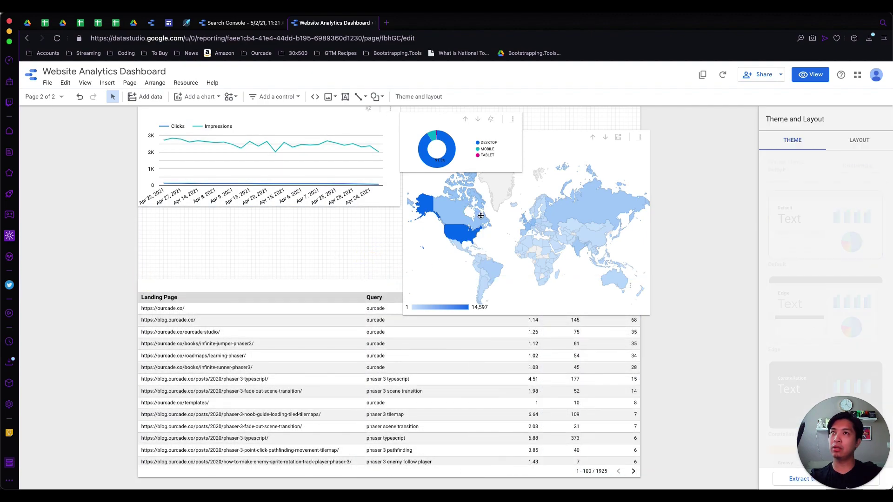
left_click_drag(480, 208, 507, 182)
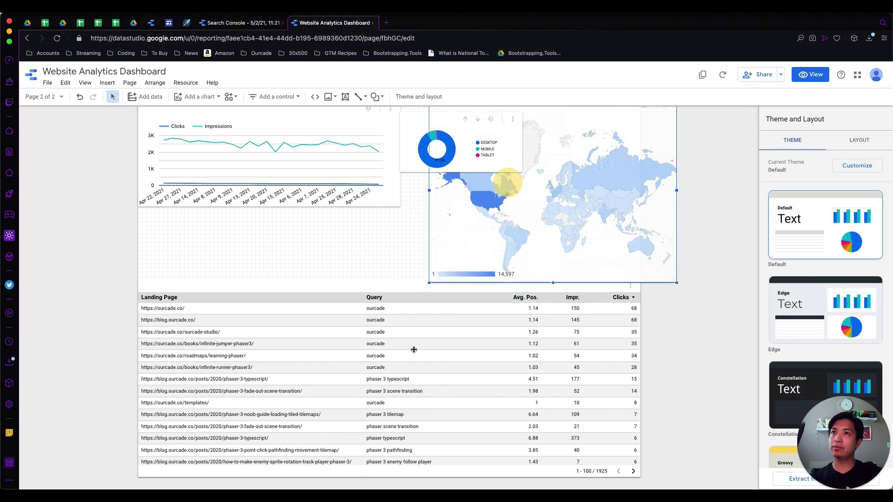
Step: Widen the table's Landing Page column and narrow the Avg. Pos., Impr. and Clicks columns to fit their values
left_click(369, 309)
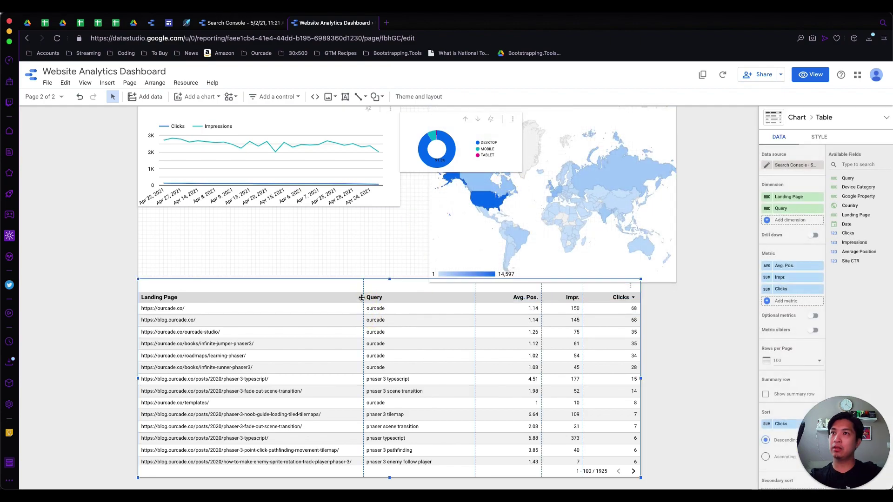
left_click_drag(361, 298, 385, 300)
key("ctrl+z")
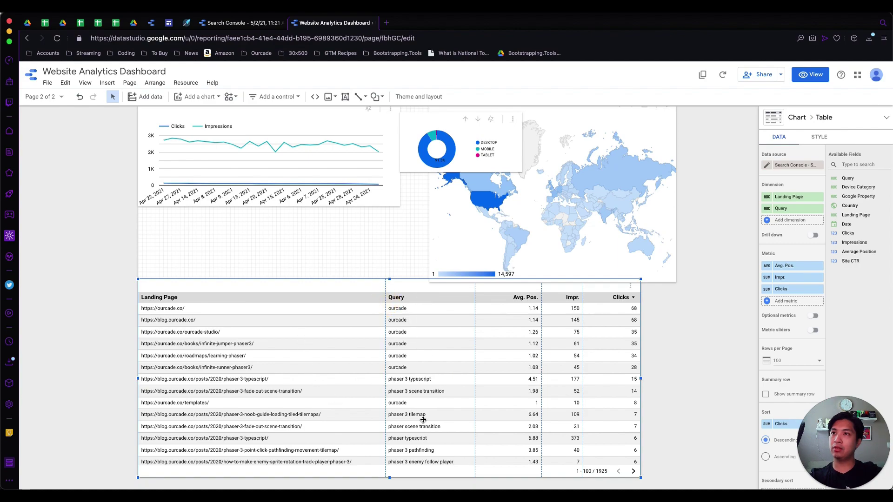
left_click_drag(474, 296, 503, 300)
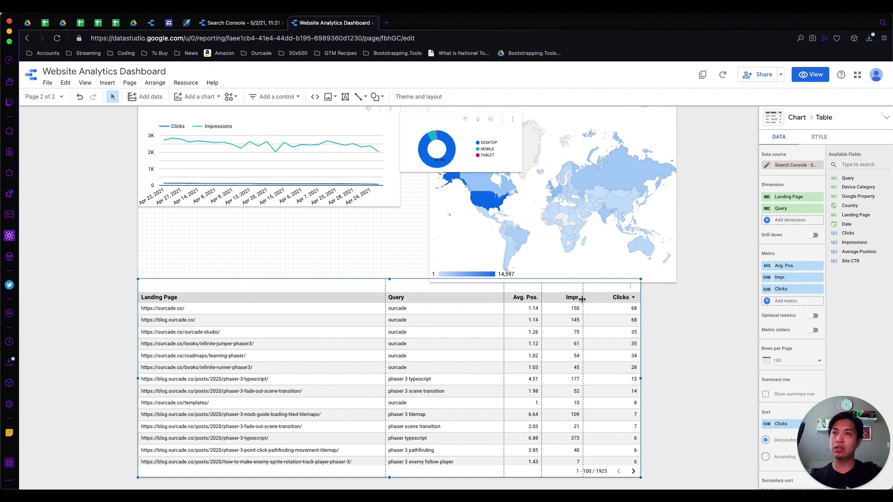
left_click_drag(583, 300, 603, 301)
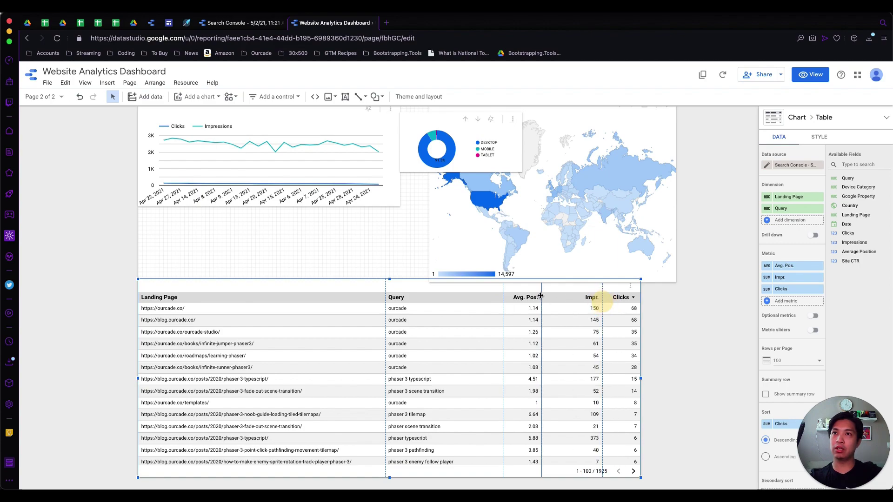
left_click_drag(541, 297, 570, 298)
left_click_drag(504, 301, 533, 301)
left_click_drag(385, 297, 423, 300)
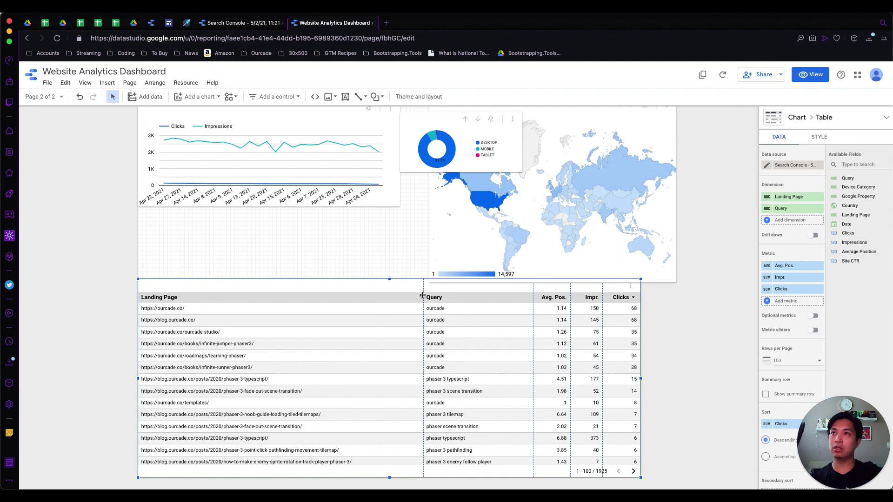
Step: Make the line chart narrower and taller, and move the donut chart beneath it, just above the table
left_click(375, 242)
left_click(392, 195)
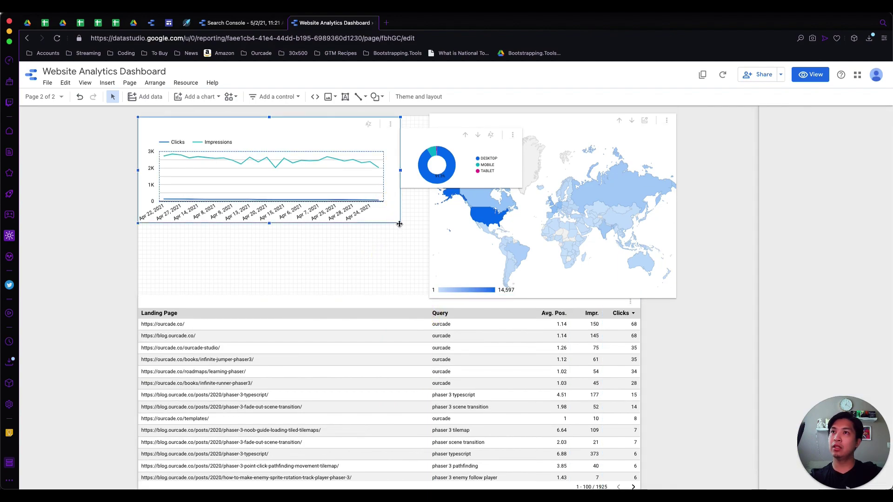
left_click_drag(399, 223, 350, 255)
left_click_drag(383, 169, 414, 131)
left_click(425, 140)
left_click_drag(468, 164, 307, 281)
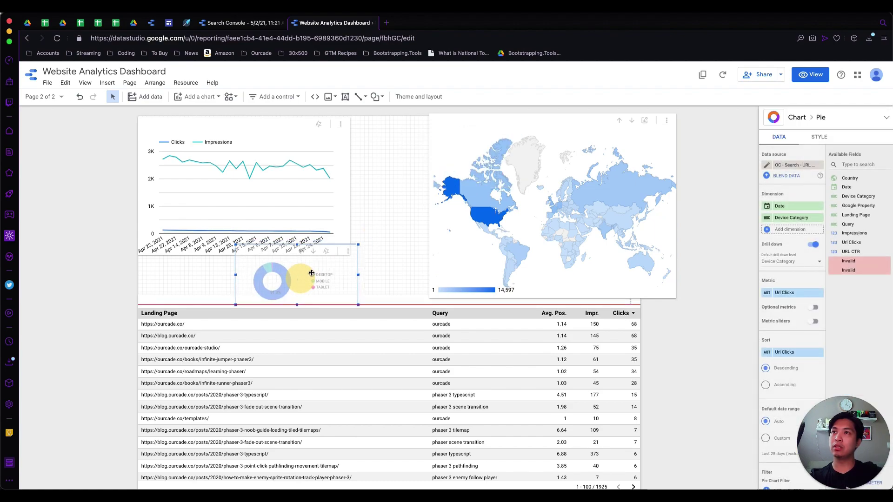
Step: Align the geo map with the page's upper-right corner, reduce its height and extend its left edge slightly
left_click(481, 190)
left_click_drag(486, 140, 450, 144)
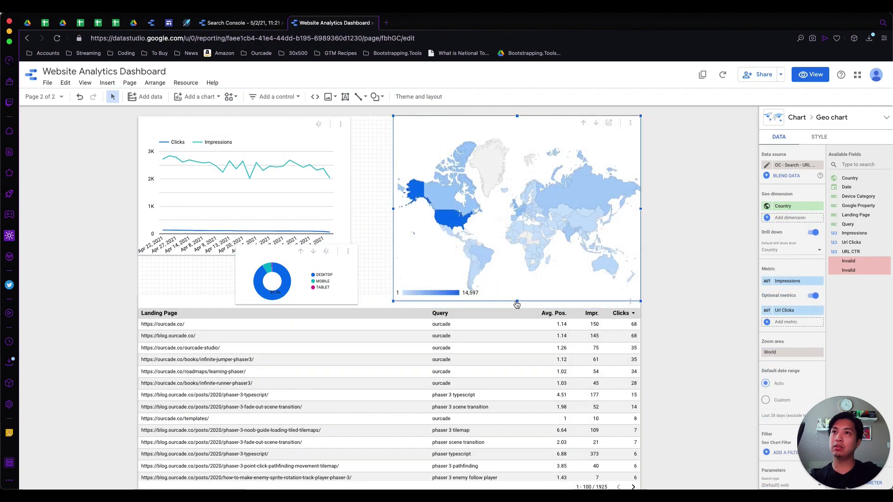
left_click_drag(519, 290, 520, 269)
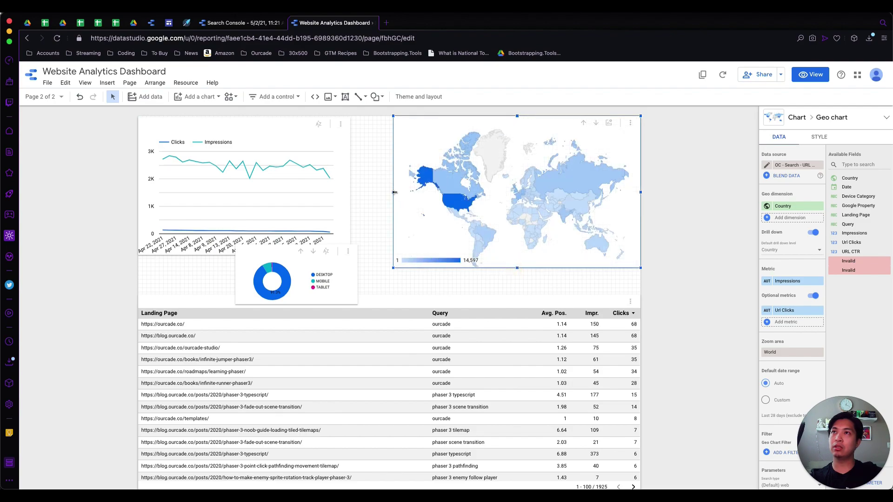
left_click_drag(394, 192, 389, 192)
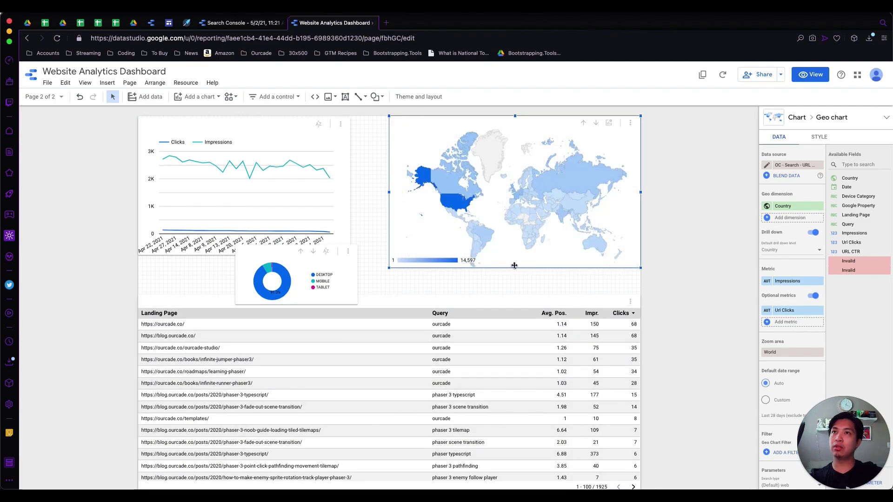
left_click_drag(514, 267, 515, 261)
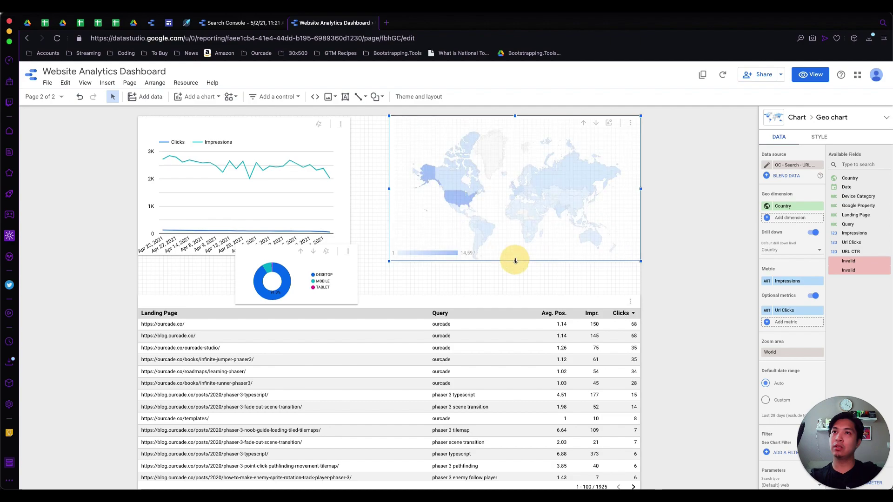
left_click(491, 303)
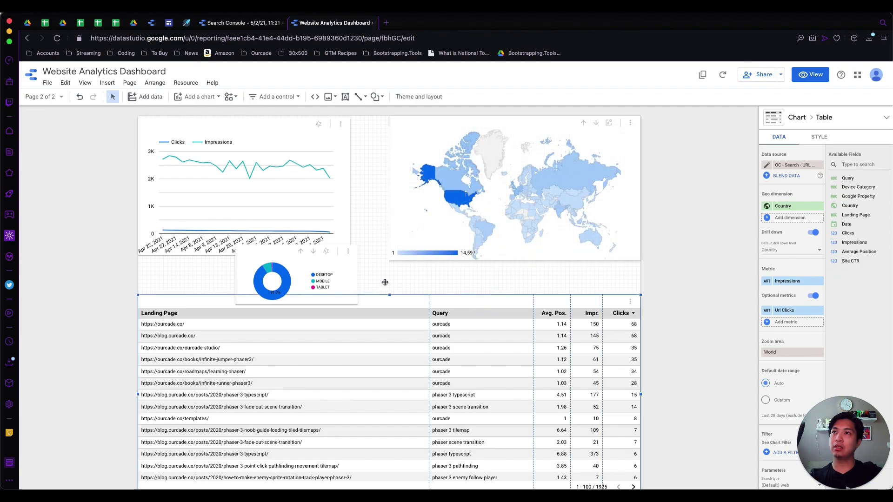
Step: Widen the line chart to meet the geo map, shorten it, and place the donut chart directly beneath it at the page's left edge
left_click(314, 264)
left_click_drag(289, 259, 251, 268)
left_click(350, 252)
left_click_drag(350, 253, 386, 222)
left_click(365, 258)
left_click(299, 130)
left_click_drag(259, 125, 259, 128)
left_click(246, 271)
left_click_drag(237, 260, 199, 238)
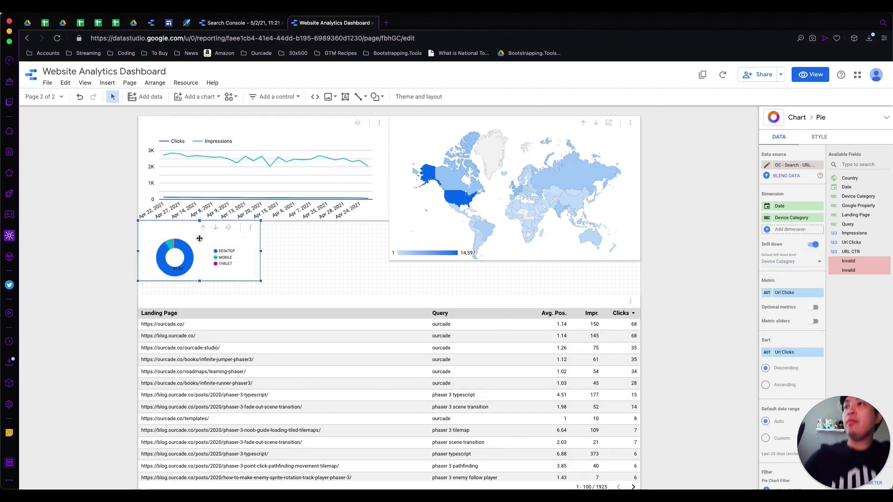
Step: Raise the table's upper edge to meet the donut chart, and extend the geo map slightly downward
left_click(326, 302)
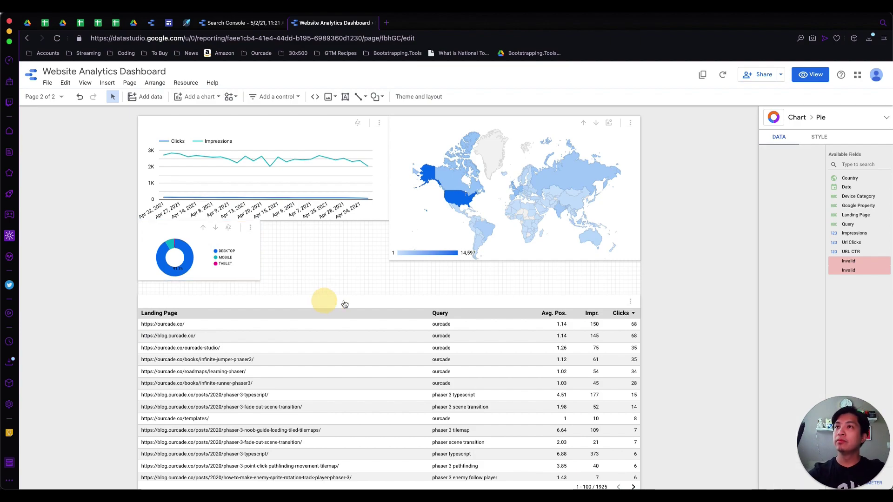
left_click(372, 325)
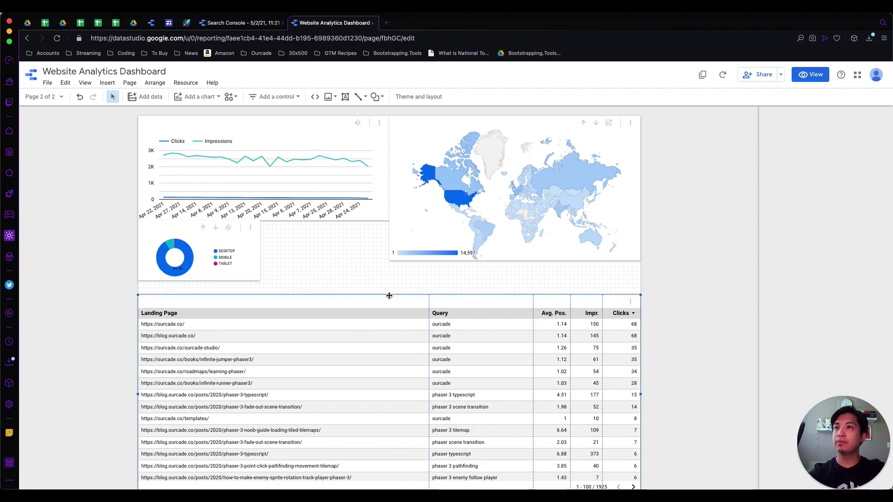
left_click_drag(389, 295, 393, 283)
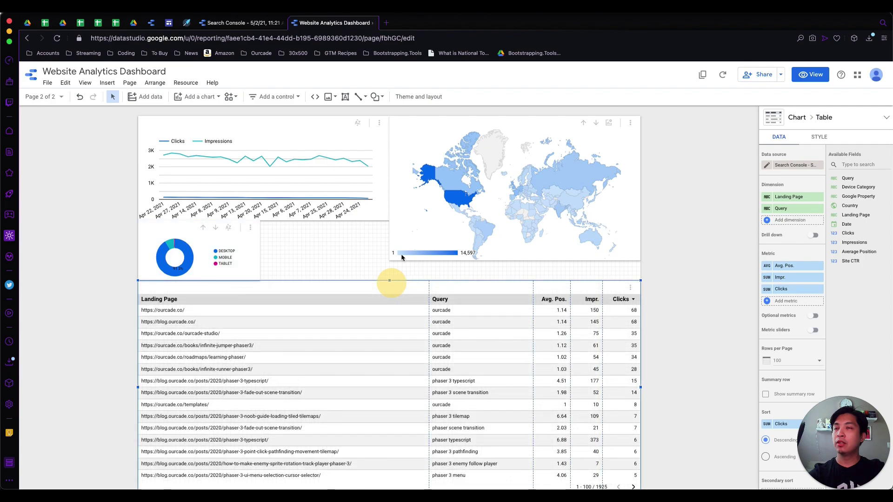
left_click(390, 252)
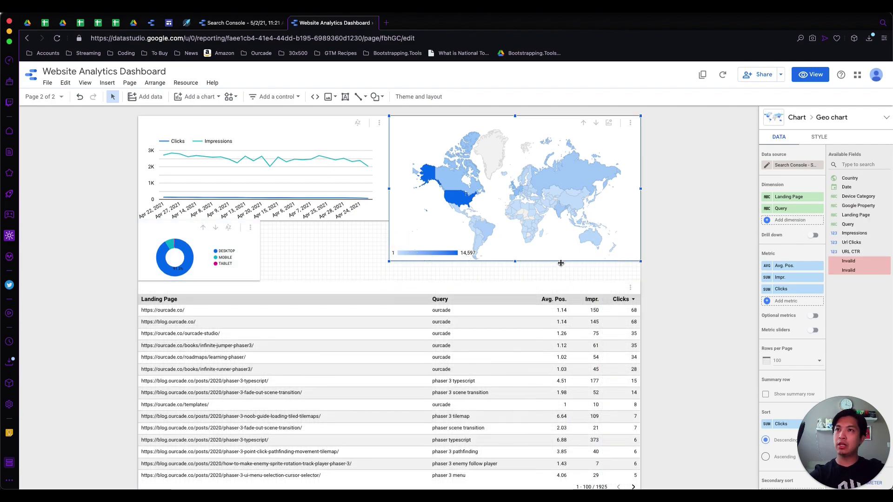
left_click_drag(515, 263, 515, 267)
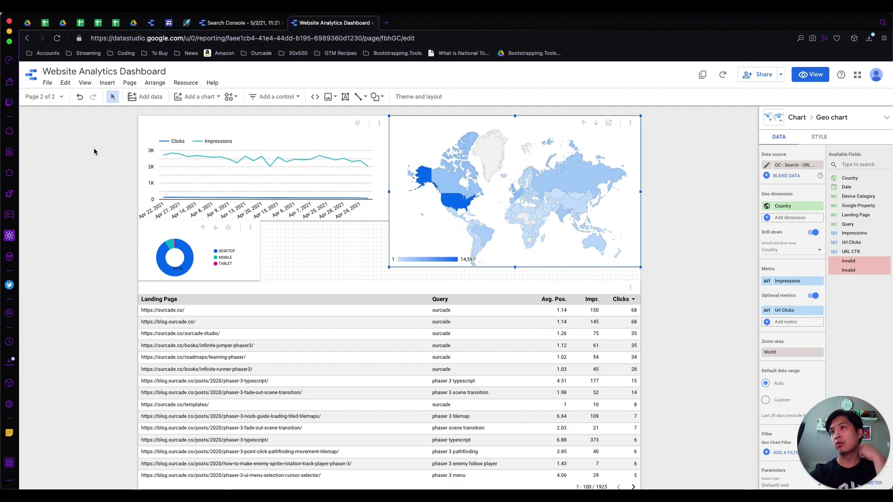
Step: Make the In-Market Segment filter and the date range control on the Website Stats page report-level
left_click(44, 99)
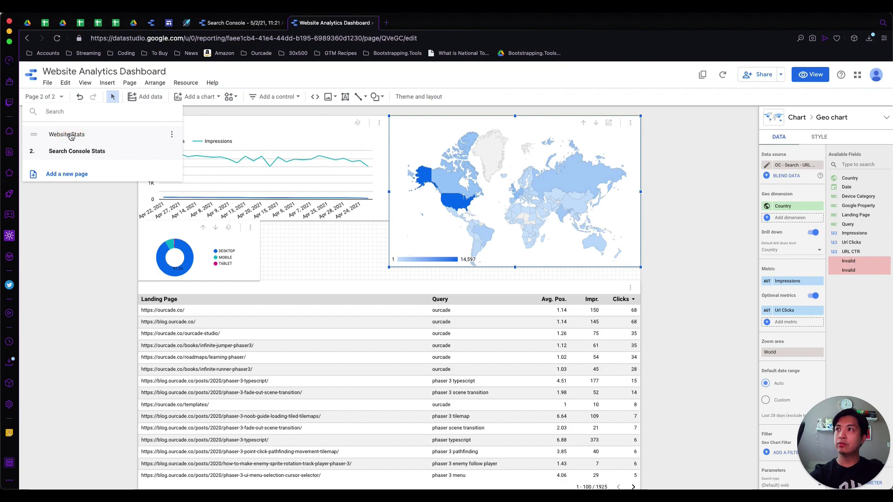
left_click(70, 135)
left_click(274, 120)
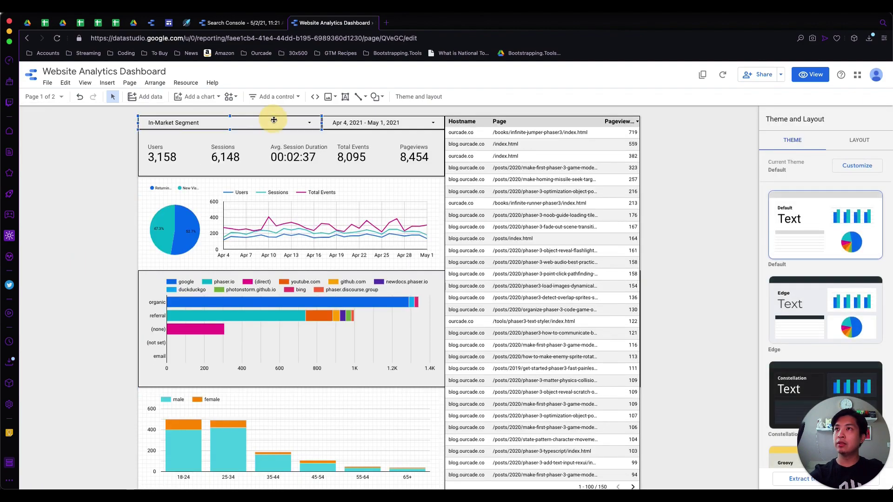
left_click(388, 120, "shift")
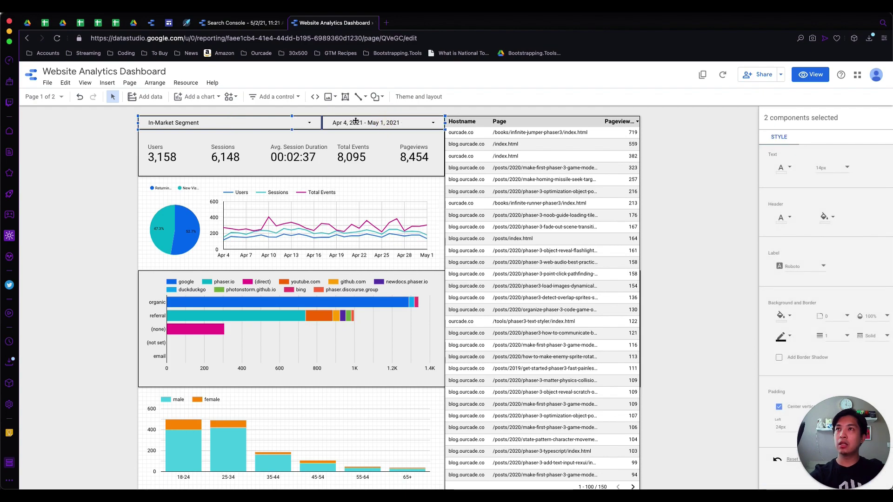
left_click(105, 152)
left_click(261, 124)
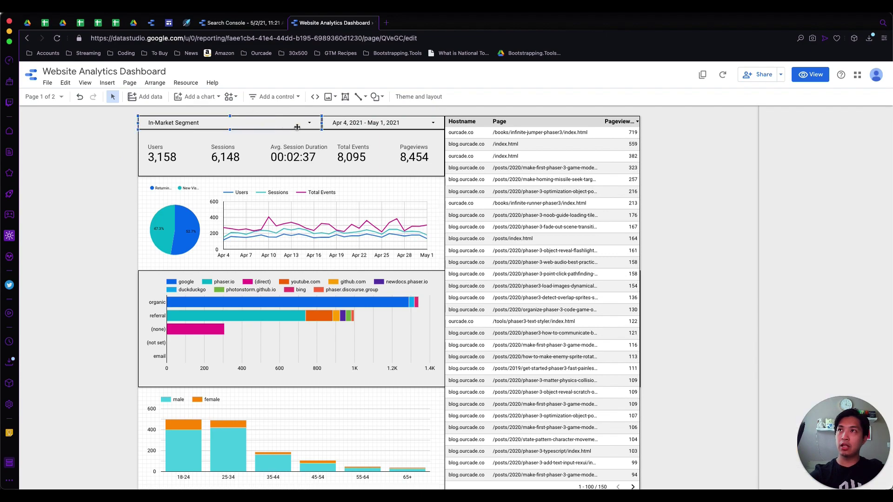
left_click(361, 118, "shift")
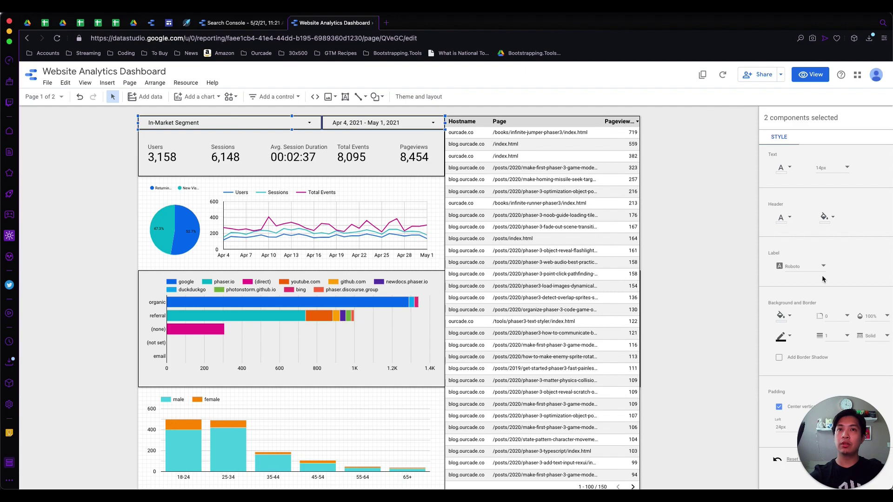
right_click(347, 125)
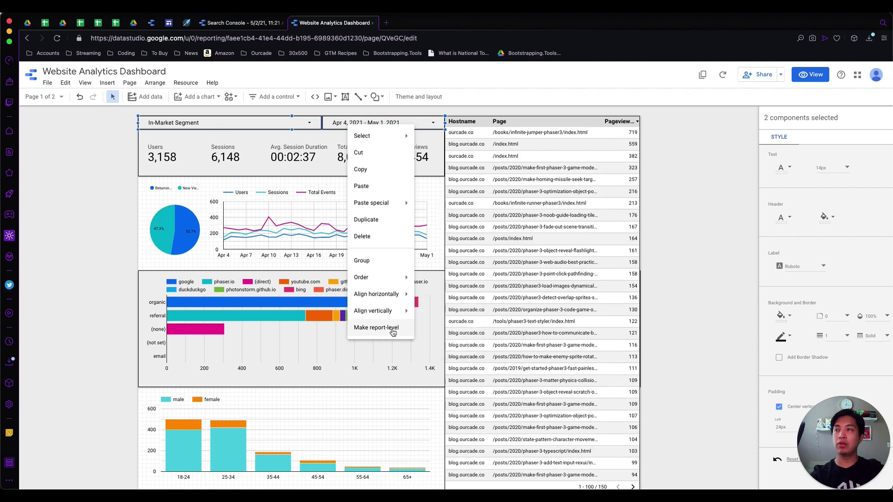
left_click(393, 328)
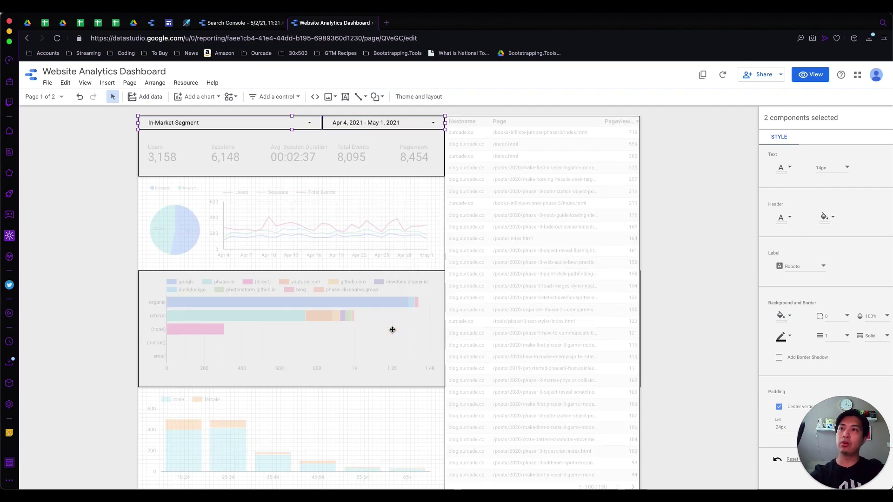
left_click(104, 162)
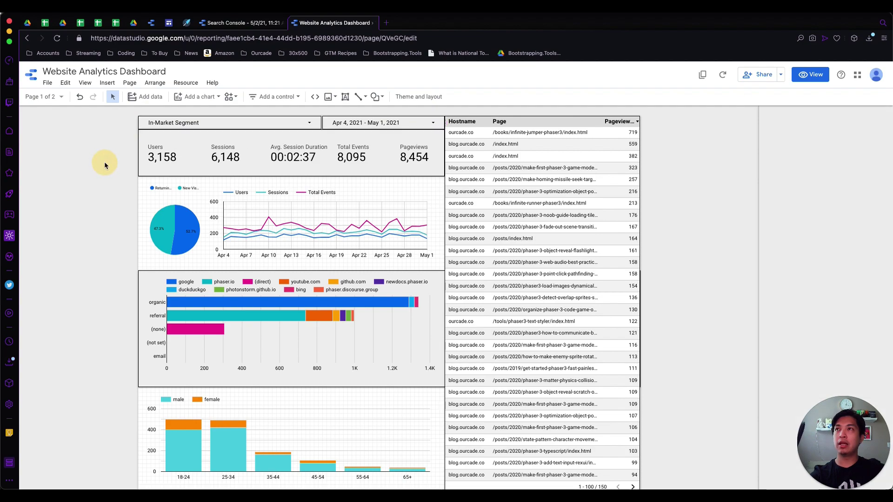
Step: On the Search Console Stats page, move the line chart below the controls, and narrow the geo map while extending it down to the table
left_click(40, 96)
left_click(54, 155)
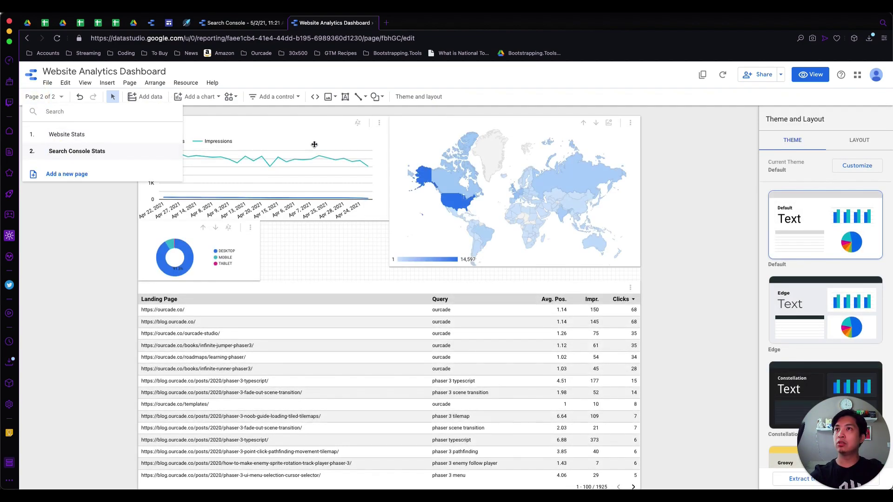
left_click_drag(309, 131, 290, 143)
left_click(91, 207)
left_click(413, 131)
left_click_drag(389, 193, 445, 186)
left_click_drag(543, 268, 544, 280)
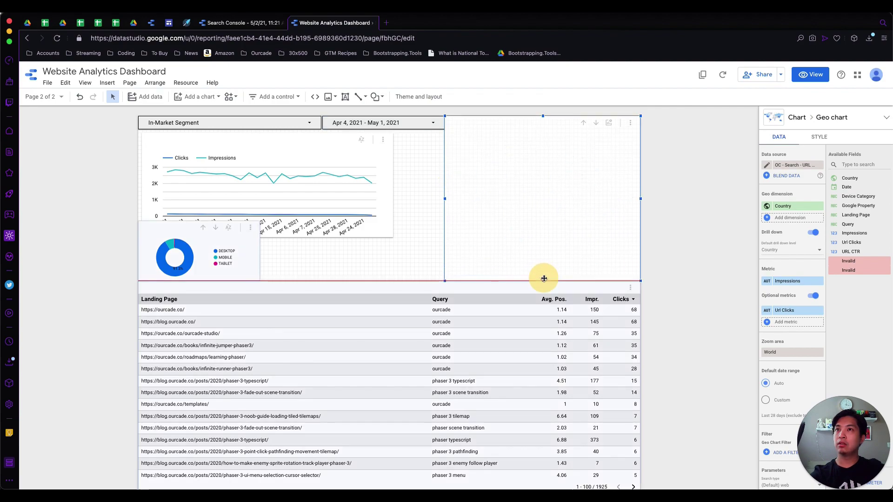
Step: Move the donut chart beside the date range control at the page's upper edge, and shift the line chart out beneath the geo map
left_click(198, 237)
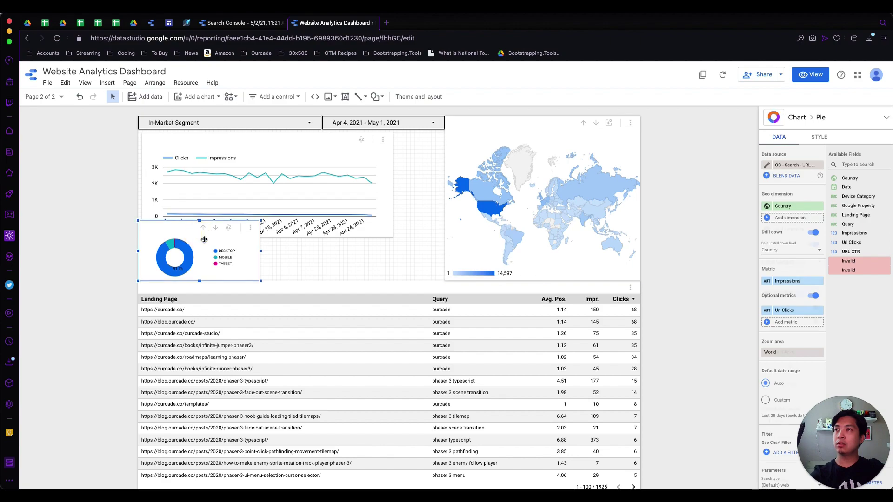
left_click_drag(198, 237, 512, 138)
left_click(358, 177)
left_click_drag(313, 151, 591, 263)
Step: Place the geo map at the page's left edge under the segment filter, and shorten it to end at the table
left_click(596, 162)
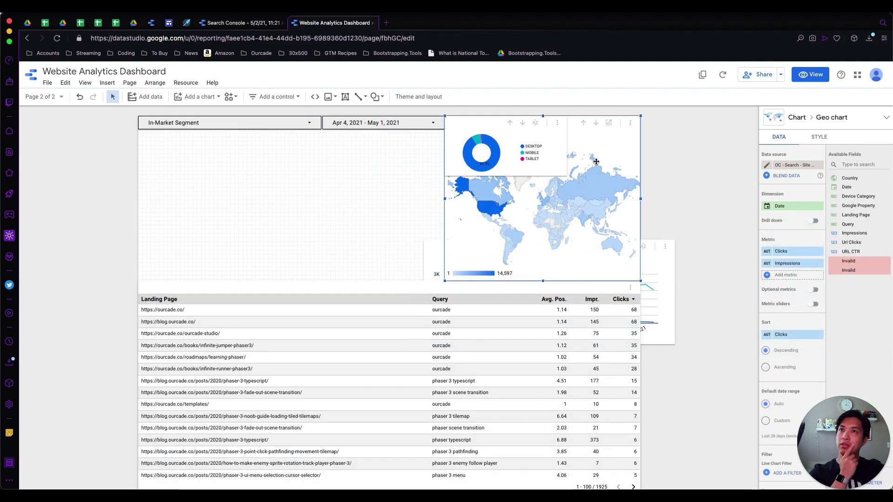
left_click_drag(596, 162, 280, 154)
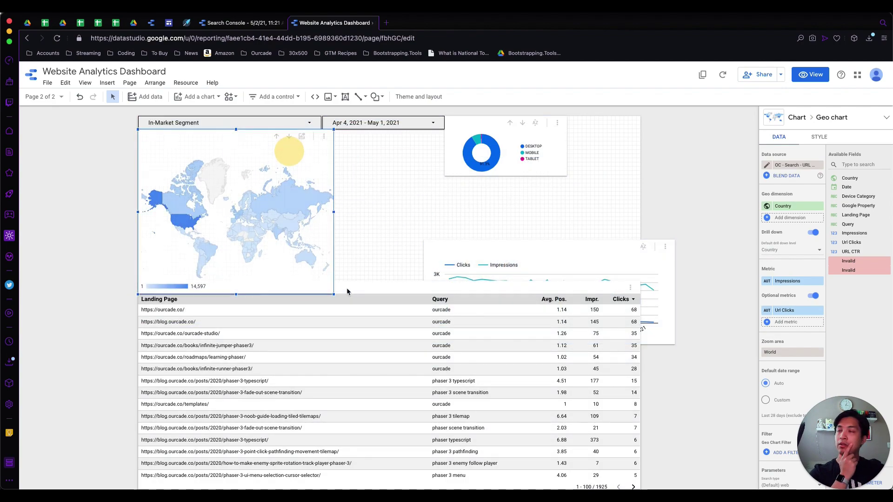
left_click_drag(334, 295, 333, 281)
Step: Fit the line chart between the geo map and the page's right edge just above the table, and widen the donut chart to that edge
left_click(466, 242)
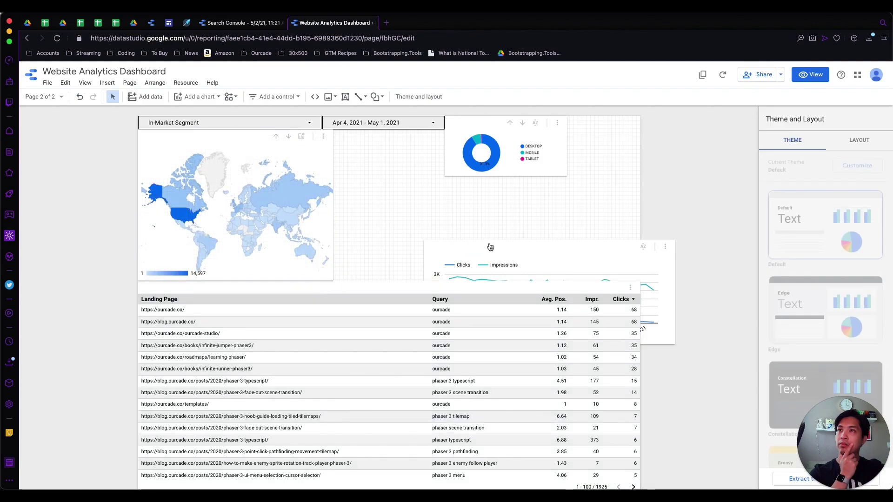
left_click(547, 256)
left_click_drag(483, 201, 466, 190)
left_click_drag(608, 231, 640, 230)
left_click(555, 159)
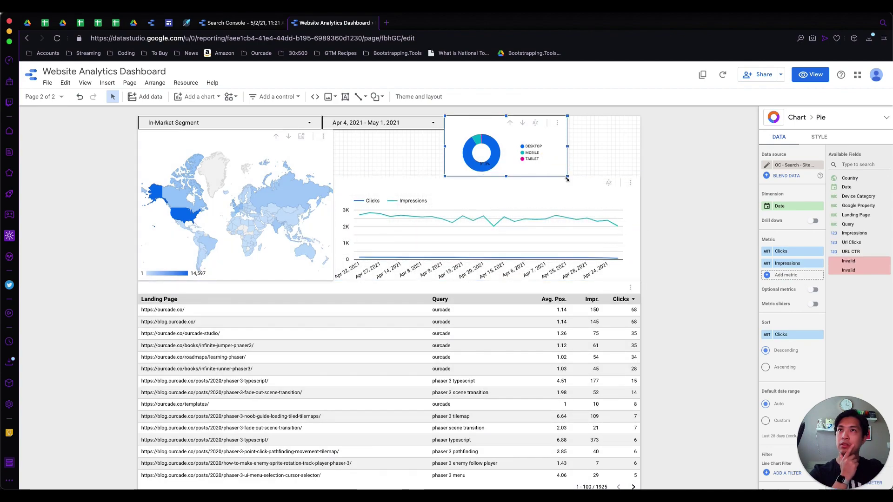
left_click_drag(566, 176, 639, 175)
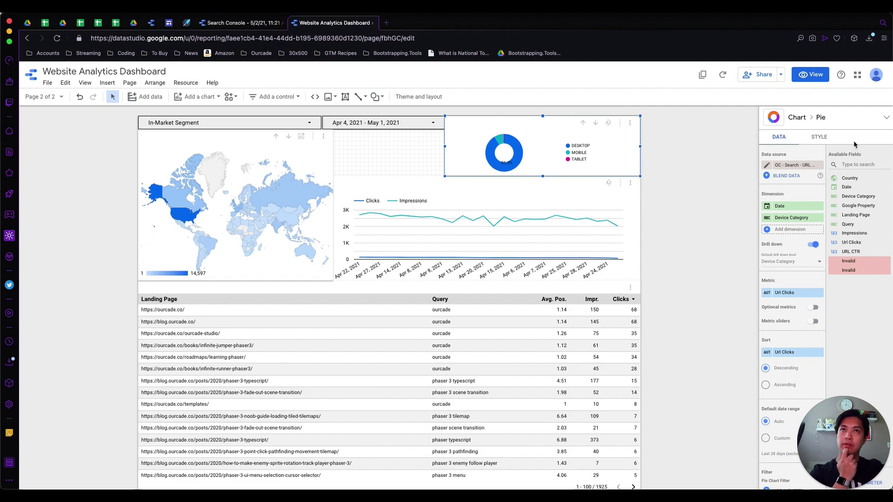
Step: Convert the donut chart to a 100% stacked bar chart, and remove its Date dimension and Landing Page breakdown
left_click(877, 120)
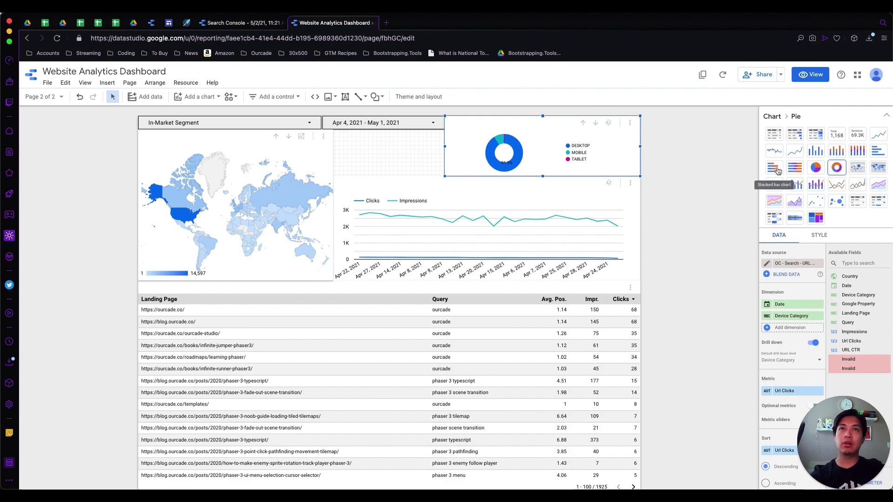
left_click(795, 169)
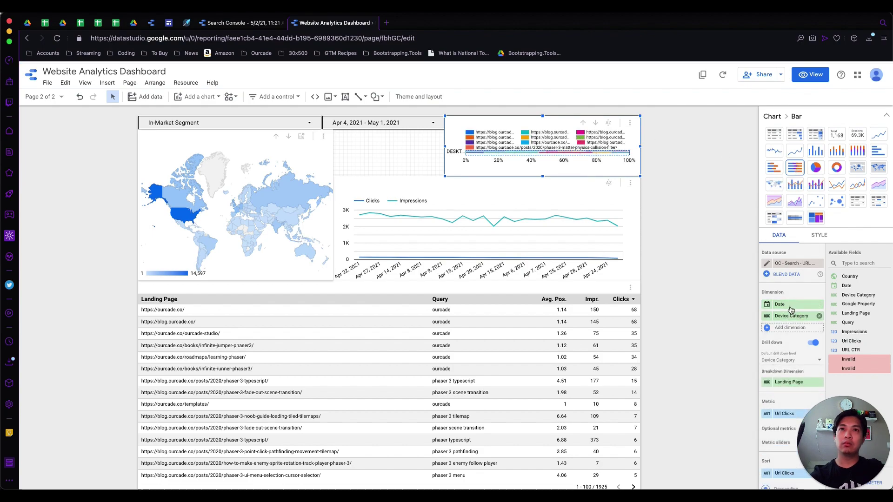
left_click(821, 305)
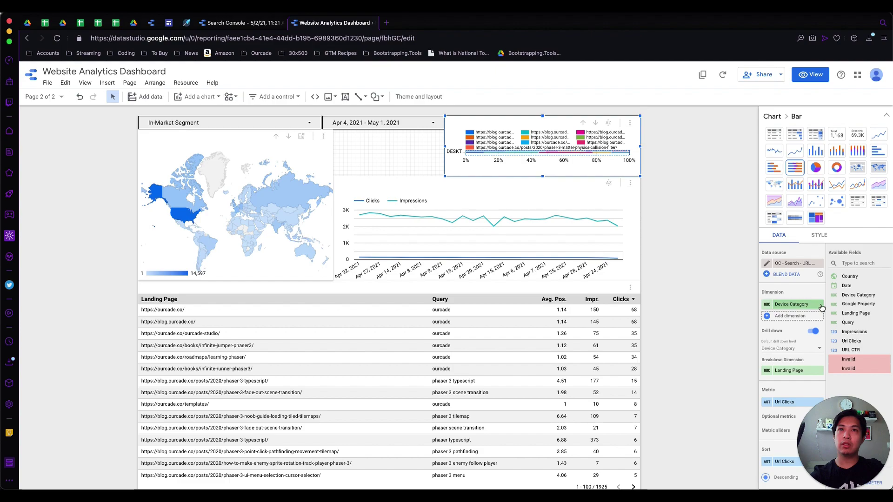
left_click(820, 371)
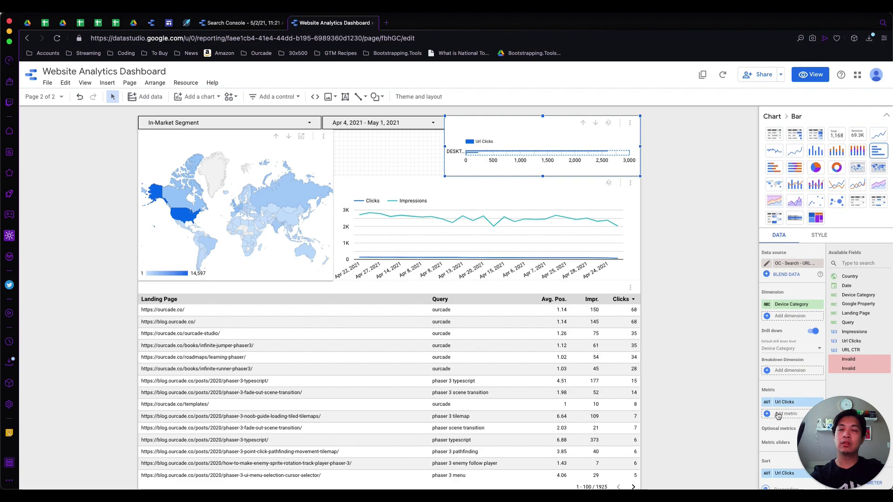
Step: Add Impressions as a second metric to the device bar chart, and show it as a taller 100% stacked bar chart
left_click(777, 415)
scroll(771, 414, "down", 5)
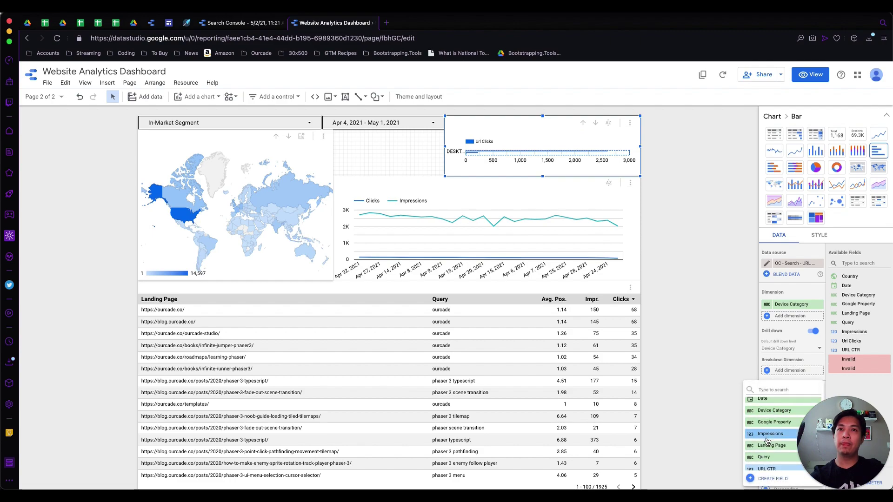
left_click(767, 434)
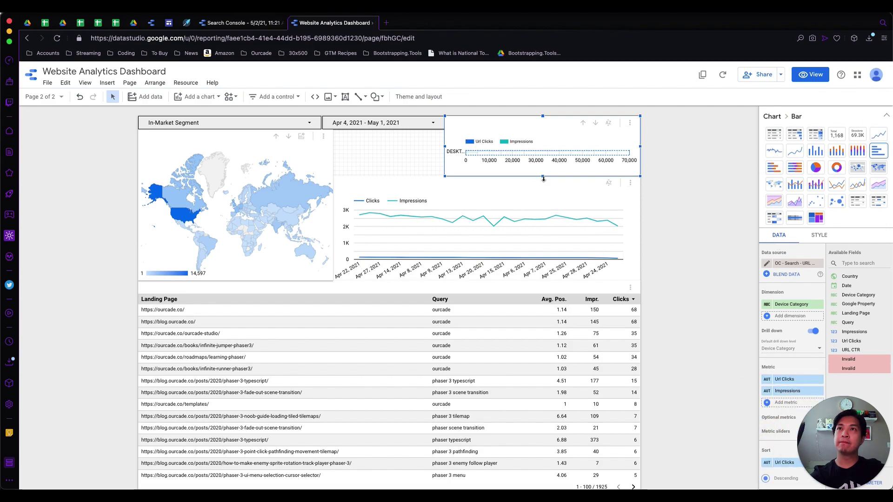
left_click_drag(544, 176, 545, 240)
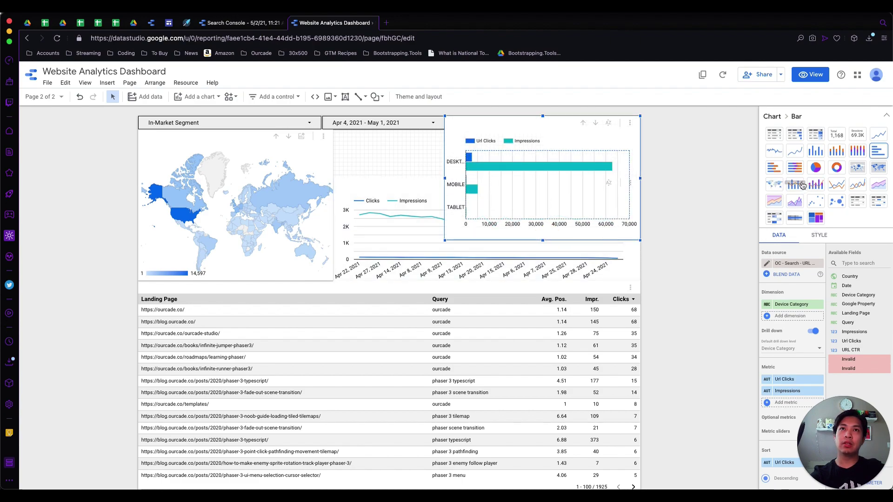
left_click(796, 169)
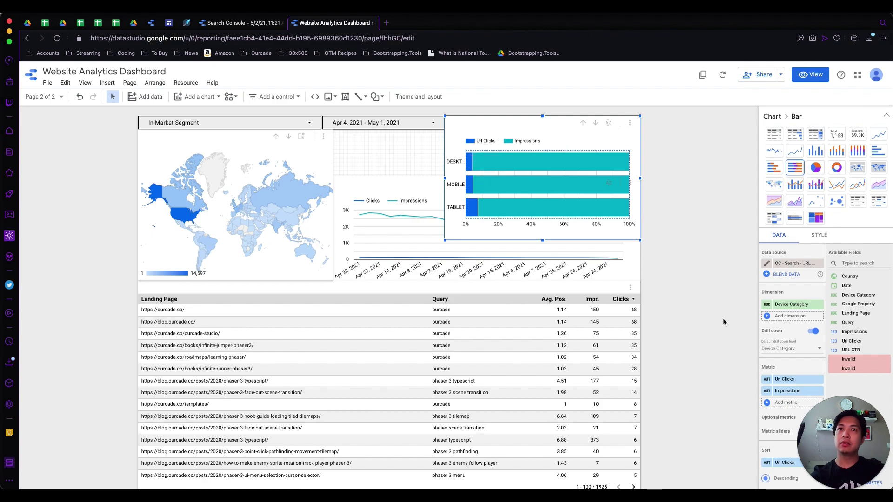
Step: Make Device Category the bar chart's only metric, and try the stacked bar type without the Landing Page breakdown
scroll(802, 298, "down", 1)
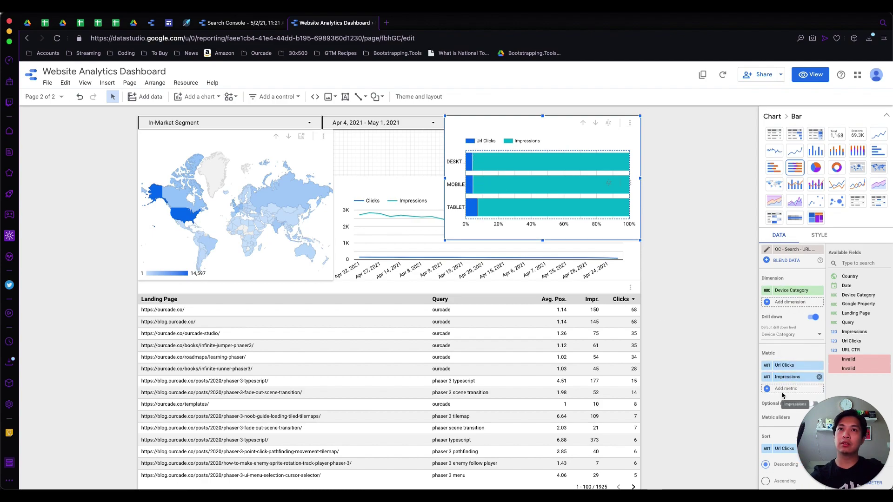
left_click_drag(801, 279, 785, 349)
left_click(819, 367)
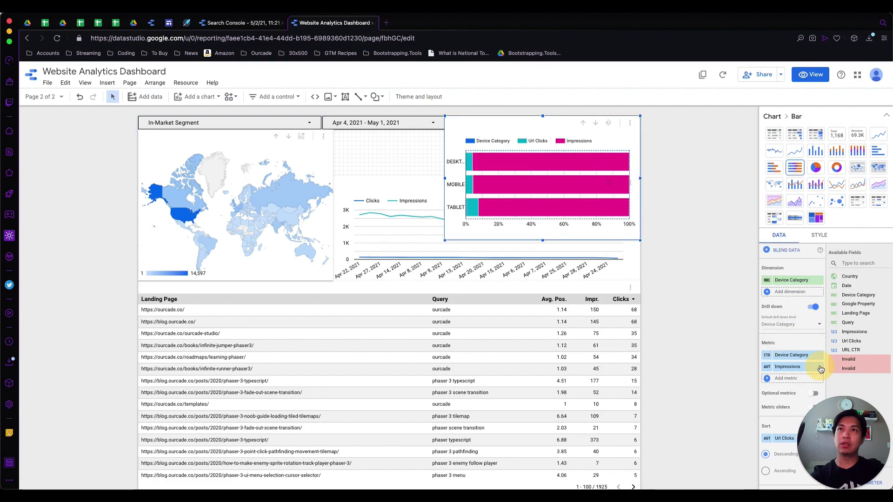
left_click(819, 367)
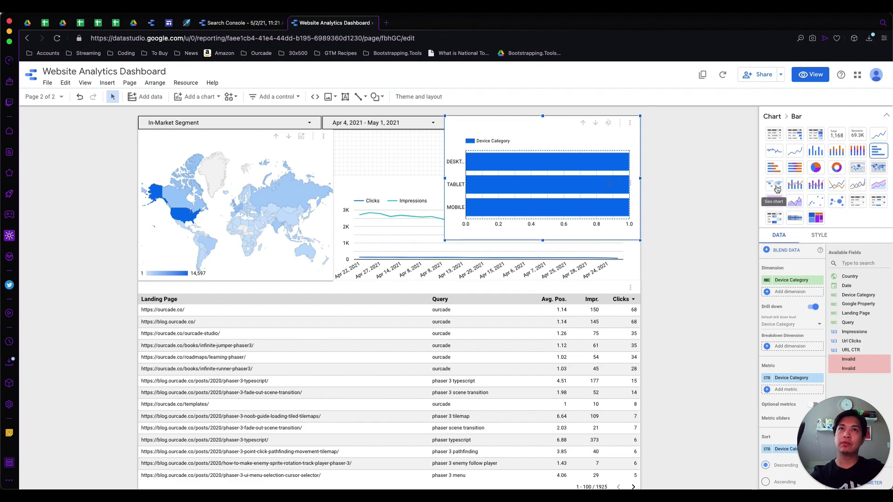
left_click(774, 167)
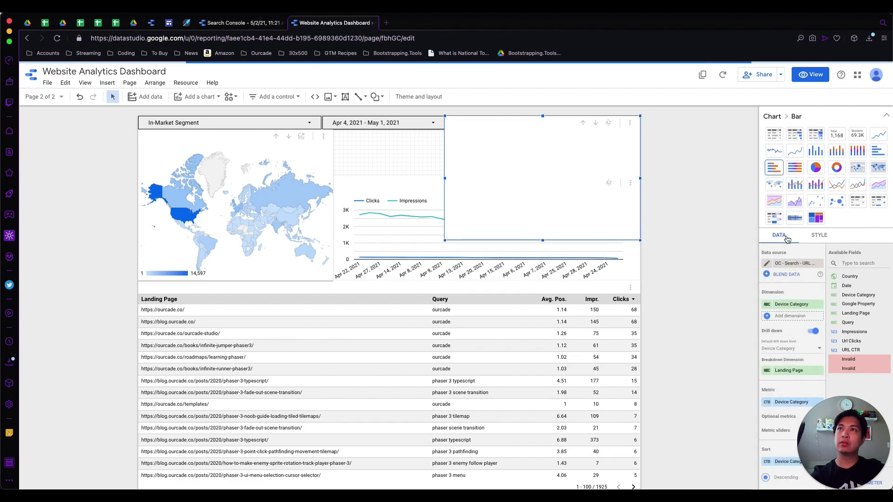
left_click(820, 370)
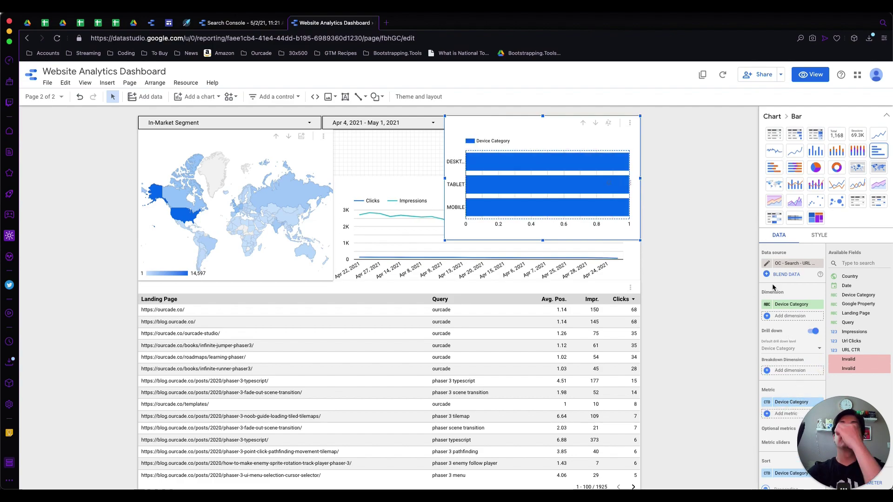
Step: Convert the device bar chart to a pie chart with URL CTR as its metric
left_click(815, 168)
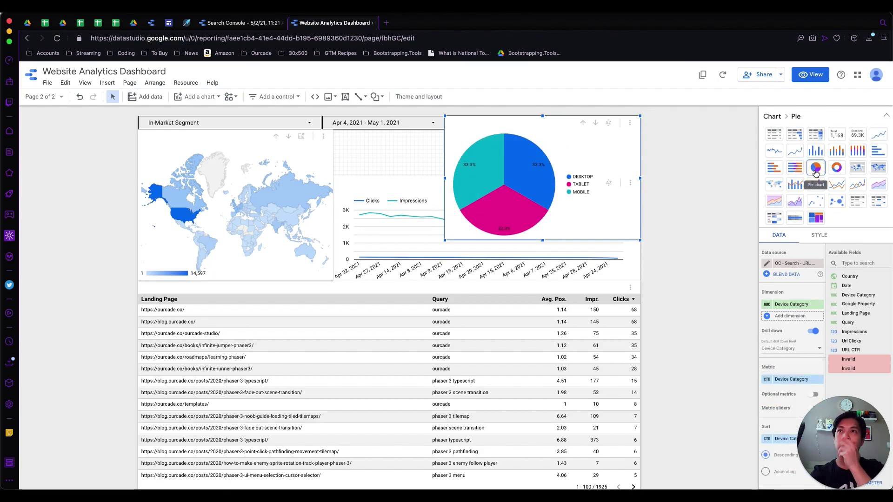
scroll(783, 367, "down", 1)
scroll(783, 367, "down", 1)
left_click(814, 355)
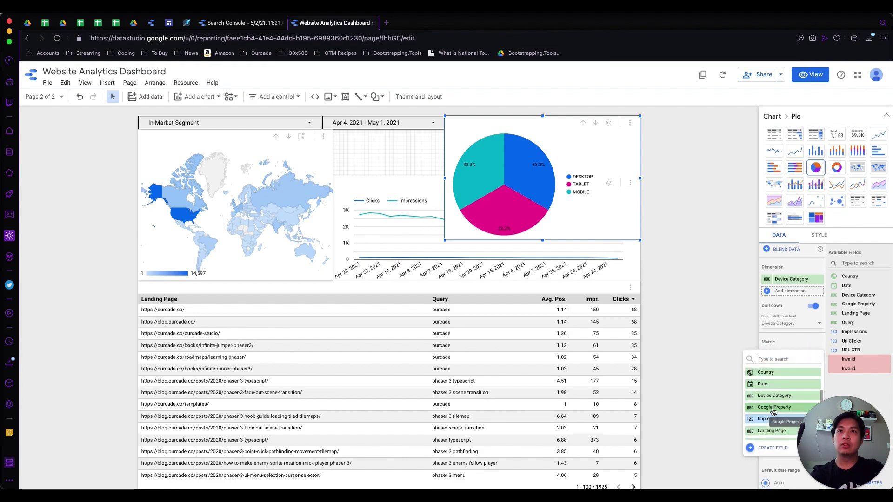
scroll(774, 414, "down", 3)
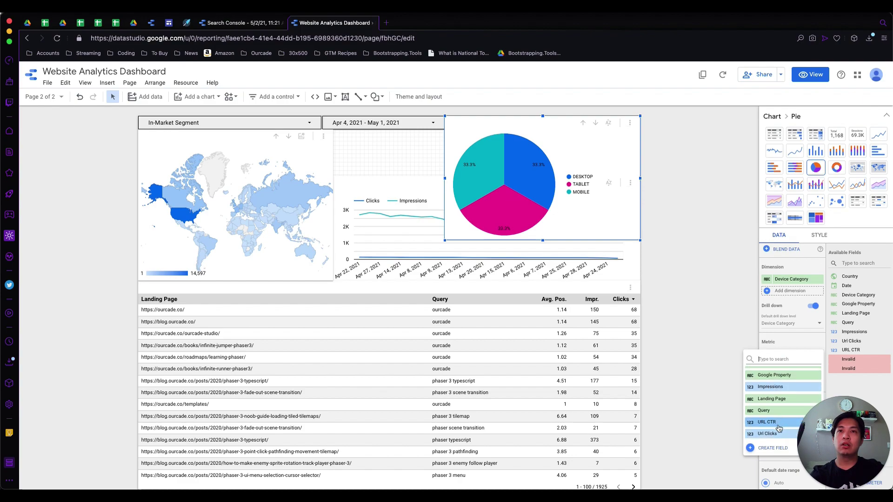
left_click(779, 422)
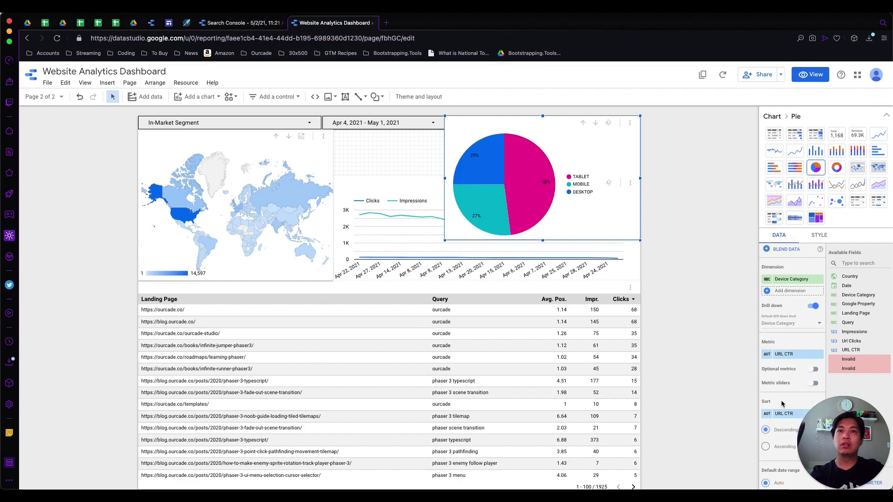
left_click(785, 356)
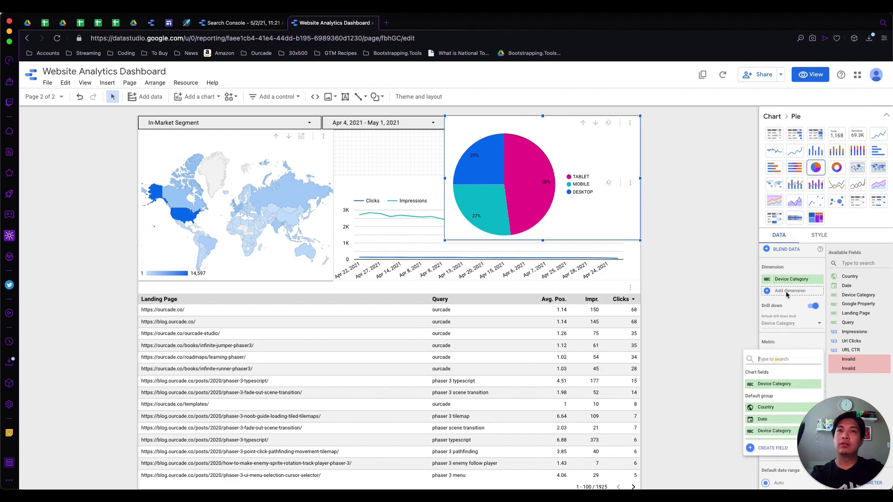
key("Escape")
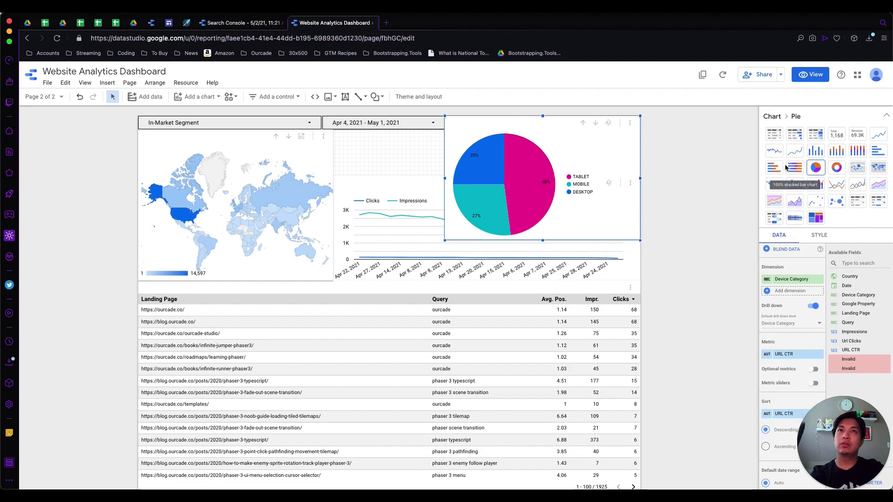
Step: Try the device chart as a stacked bar chart, and look through the fields available as an additional dimension
left_click(780, 168)
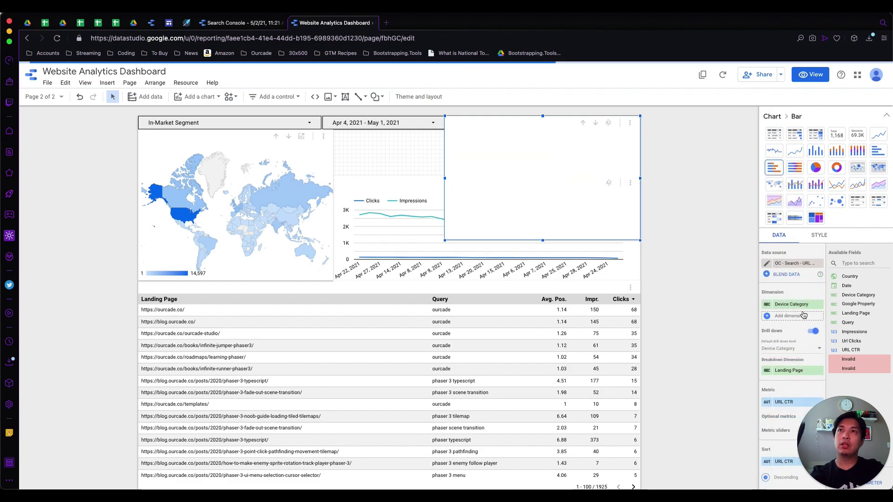
scroll(787, 381, "down", 1)
scroll(787, 379, "down", 1)
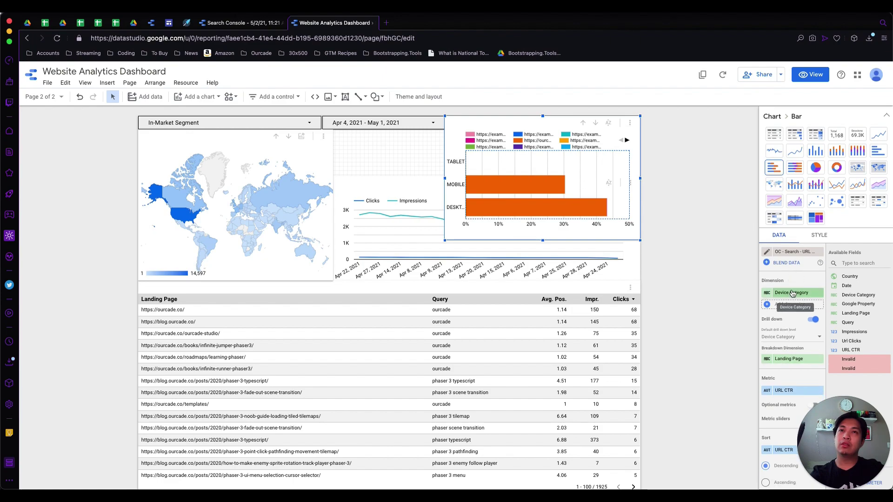
left_click(786, 306)
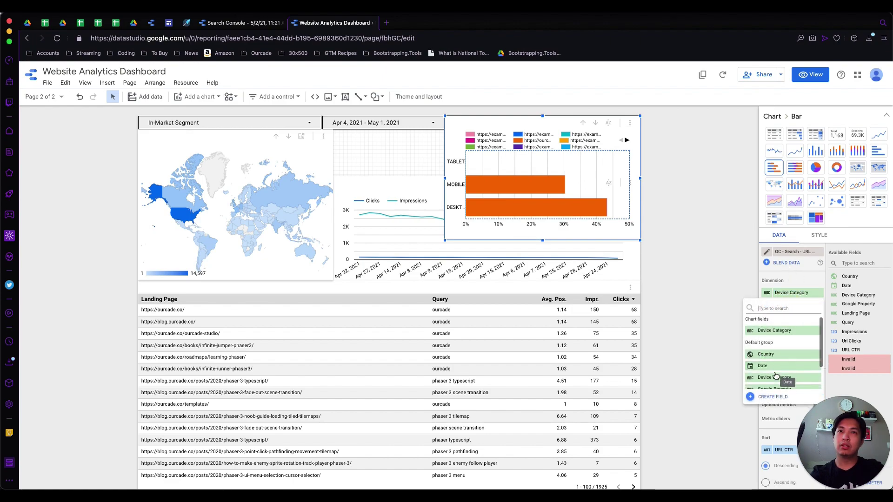
scroll(775, 375, "down", 1)
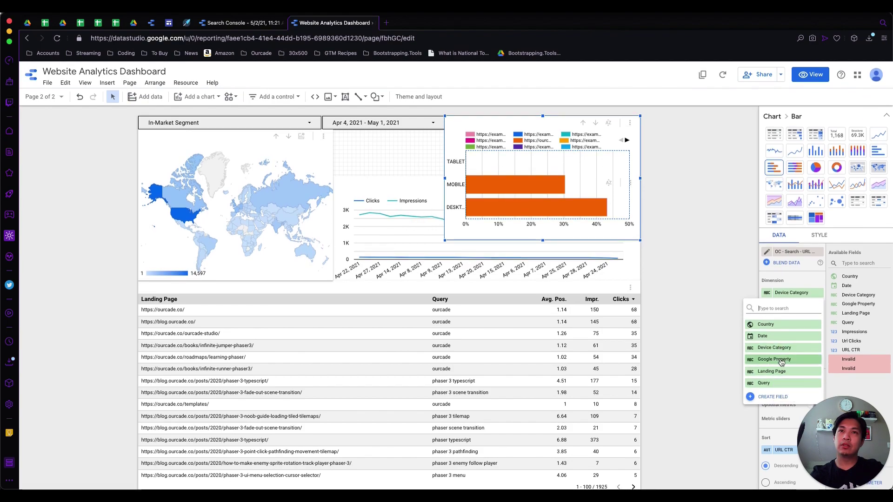
scroll(786, 358, "up", 3)
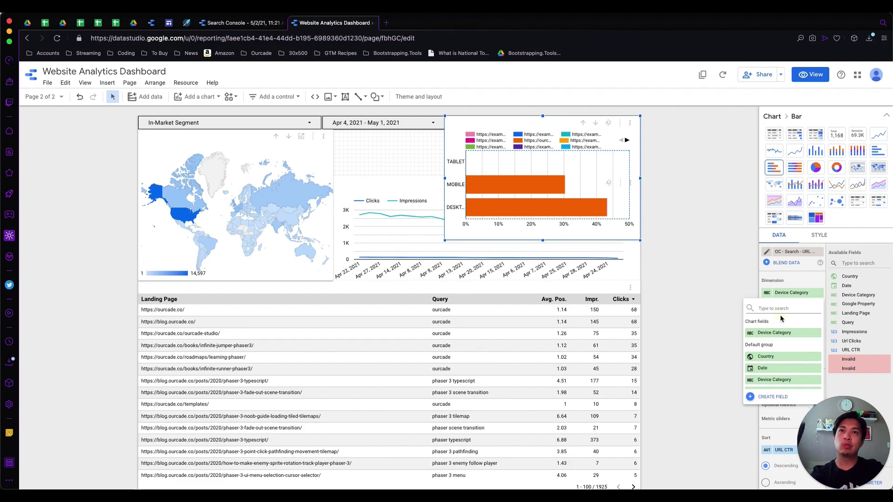
Step: Try the bullet and 100% stacked area chart types for the device chart
left_click(795, 221)
left_click(795, 222)
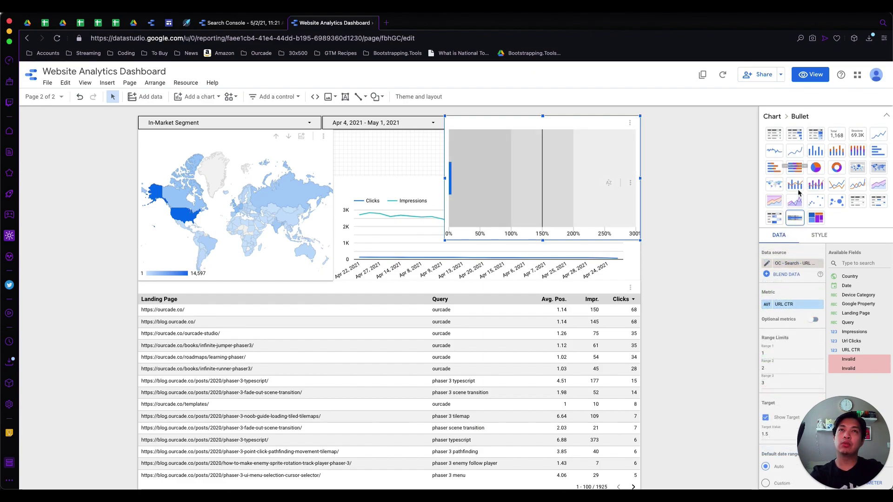
left_click(774, 202)
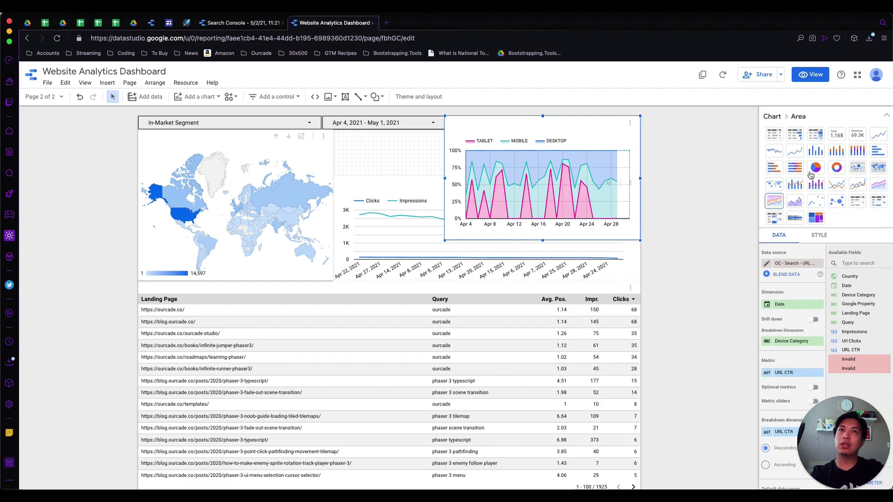
Step: Show the device chart as a column chart without the Landing Page breakdown, using Url Clicks as its metric
left_click(836, 152)
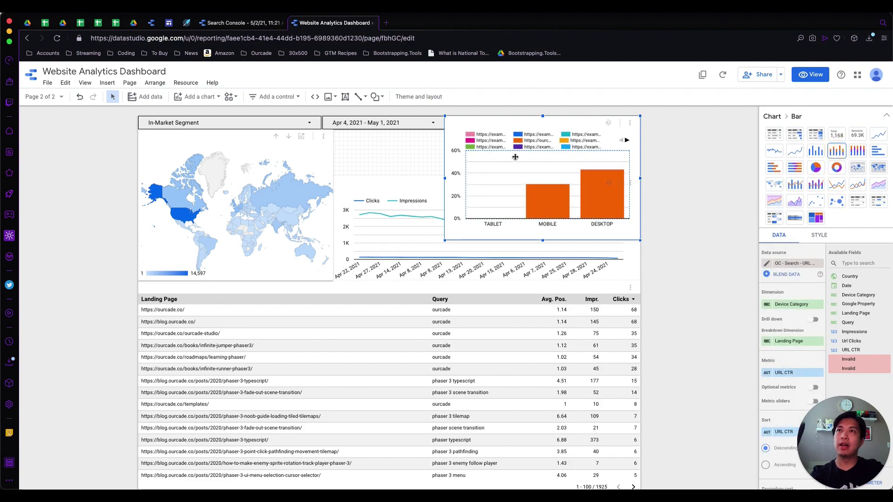
left_click(819, 341)
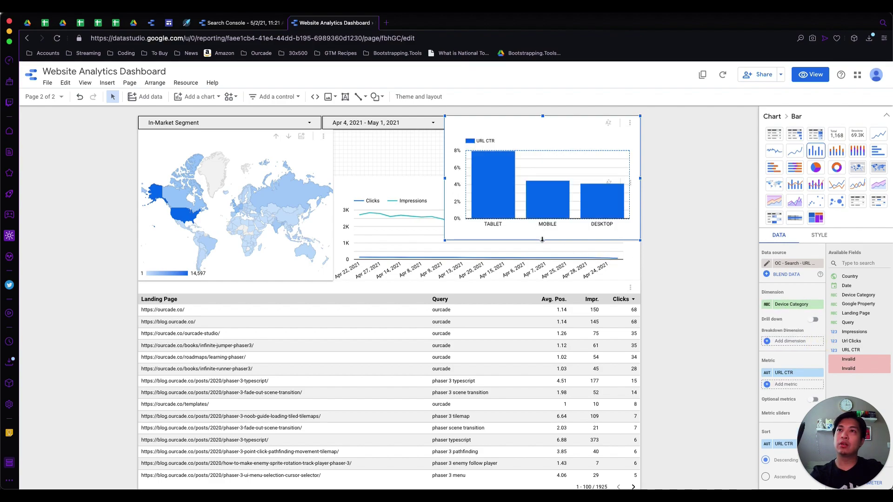
left_click(790, 373)
scroll(772, 414, "down", 2)
left_click(768, 453)
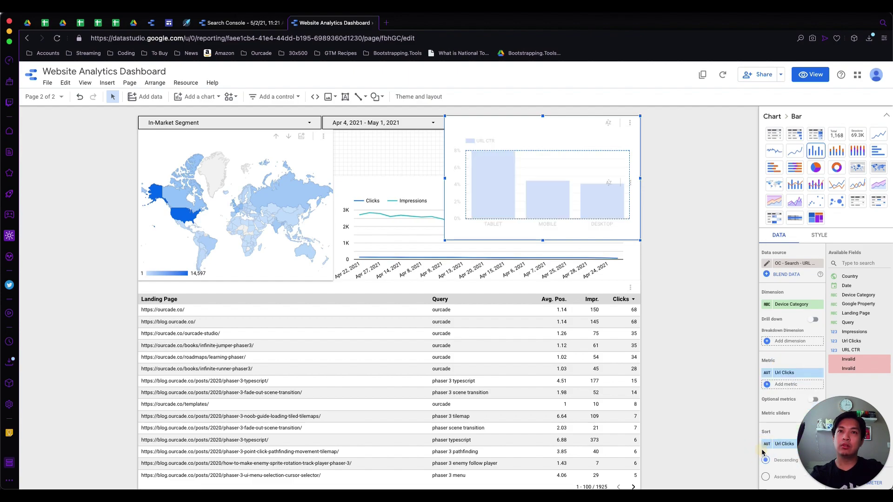
Step: Shorten the device chart so it ends just above the line chart, and convert it to a horizontal bar chart
left_click_drag(543, 241, 556, 177)
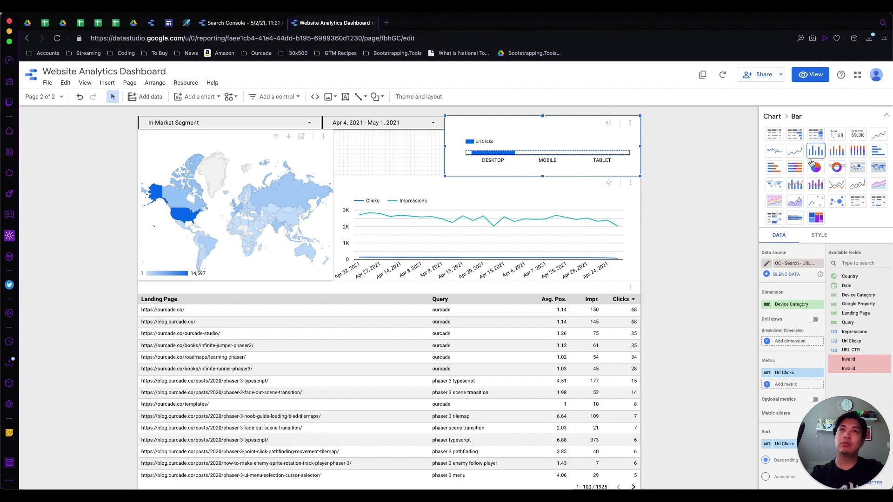
left_click(878, 153)
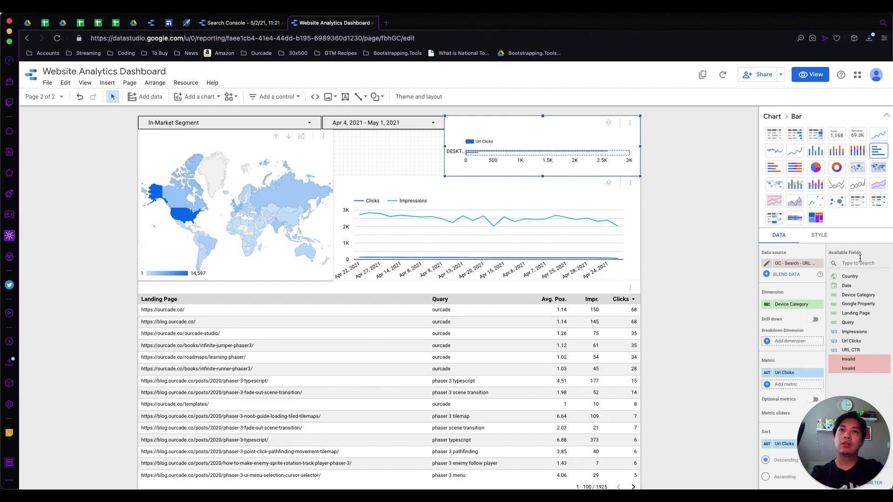
Step: Set the device bar chart's header to Do not show
left_click(818, 235)
scroll(794, 328, "down", 10)
left_click(793, 325)
left_click(794, 309)
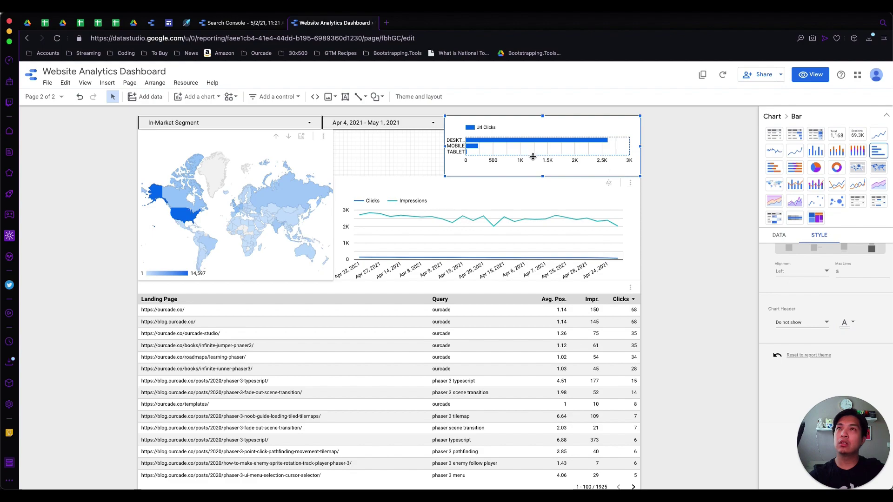
Step: Try other legend placements for the device bar chart, including right and none, and return the legend to the top
scroll(837, 307, "up", 2)
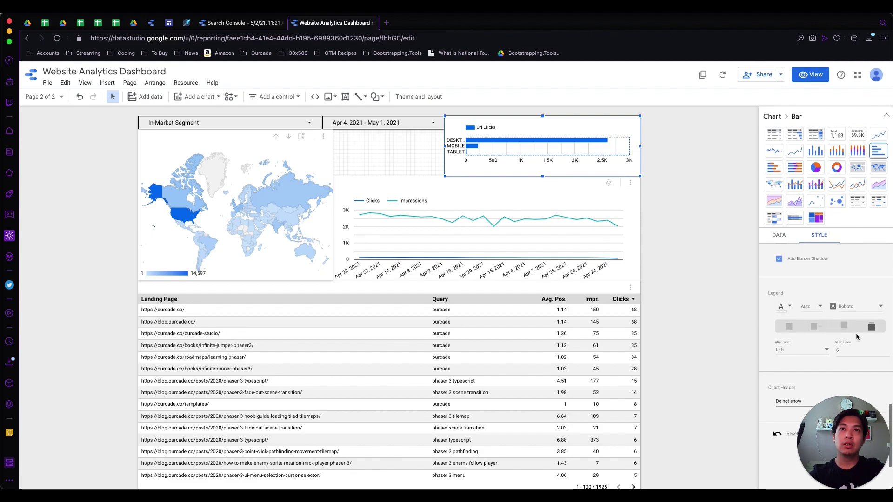
left_click(815, 327)
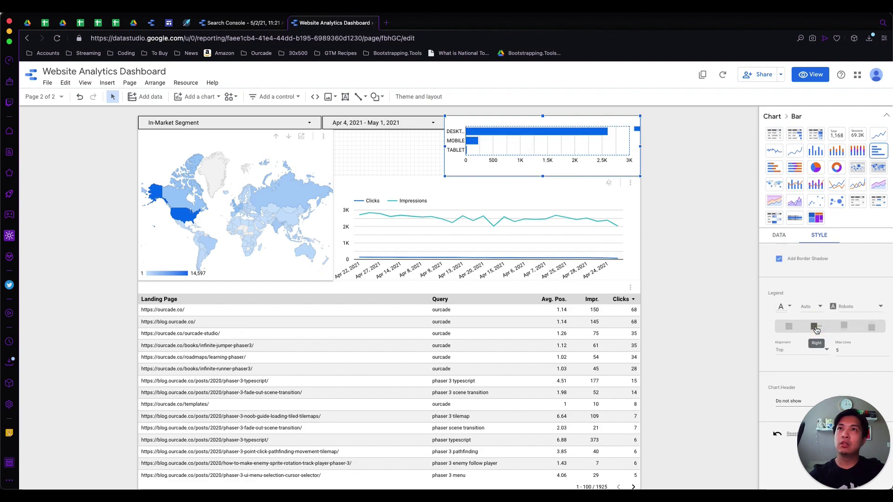
left_click(845, 331)
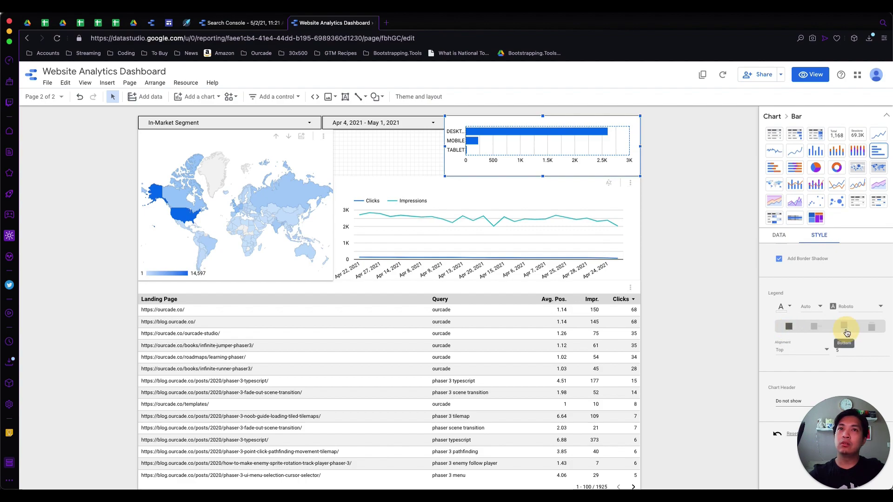
left_click(815, 329)
left_click(789, 329)
scroll(797, 291, "up", 1)
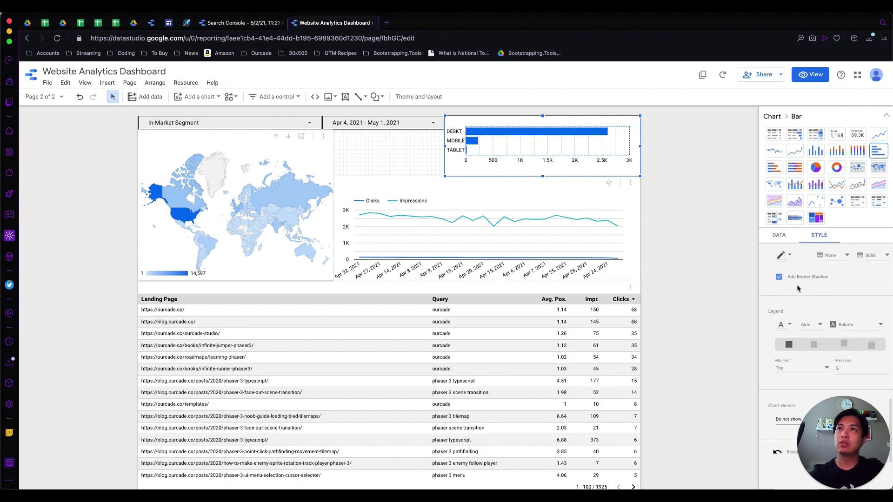
left_click(872, 347)
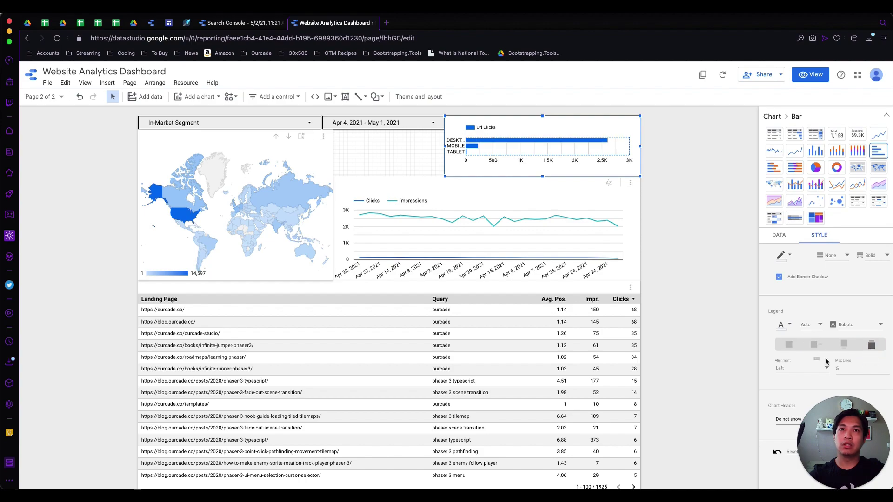
Step: Try showing data labels on the device bar chart, and turn them off again
scroll(808, 304, "up", 4)
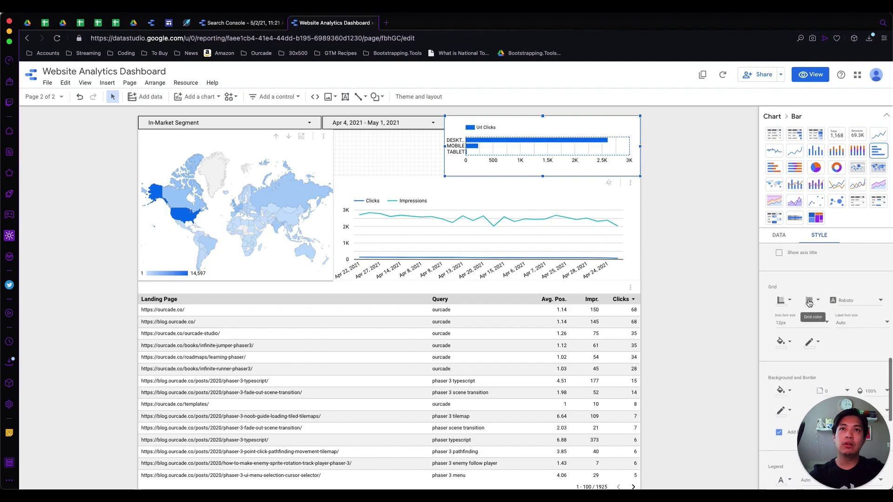
scroll(809, 322, "up", 5)
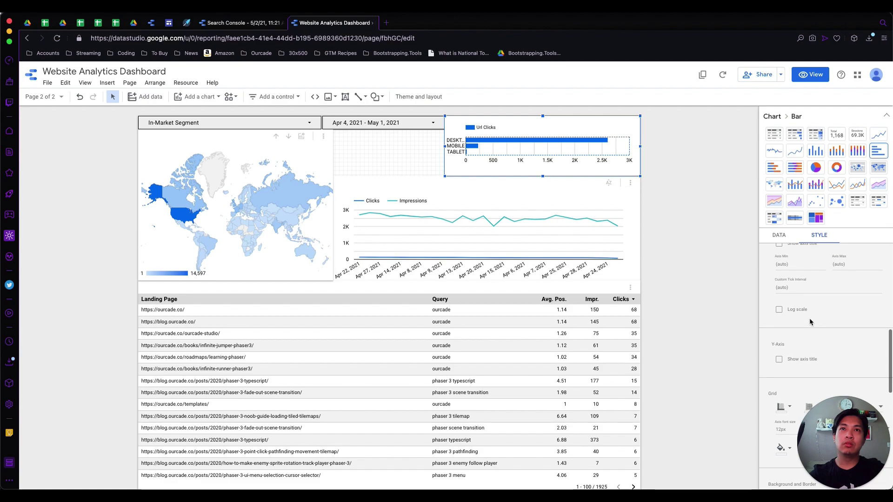
scroll(797, 296, "up", 7)
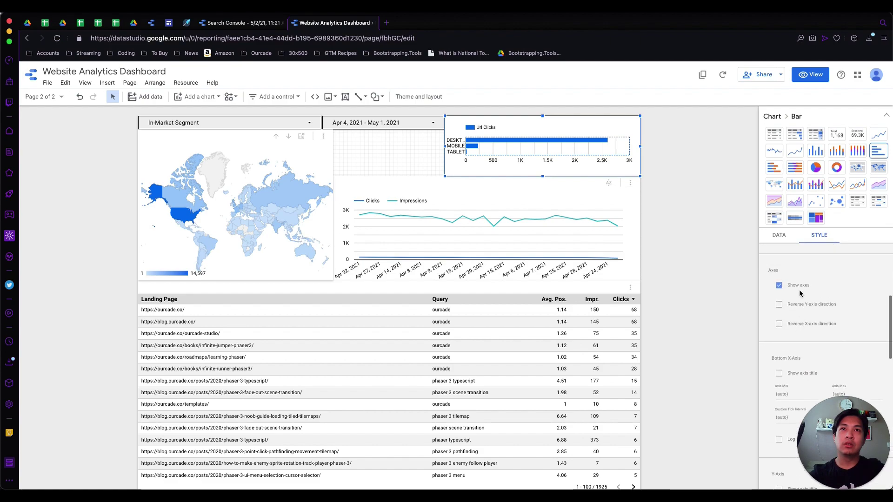
scroll(800, 293, "up", 1)
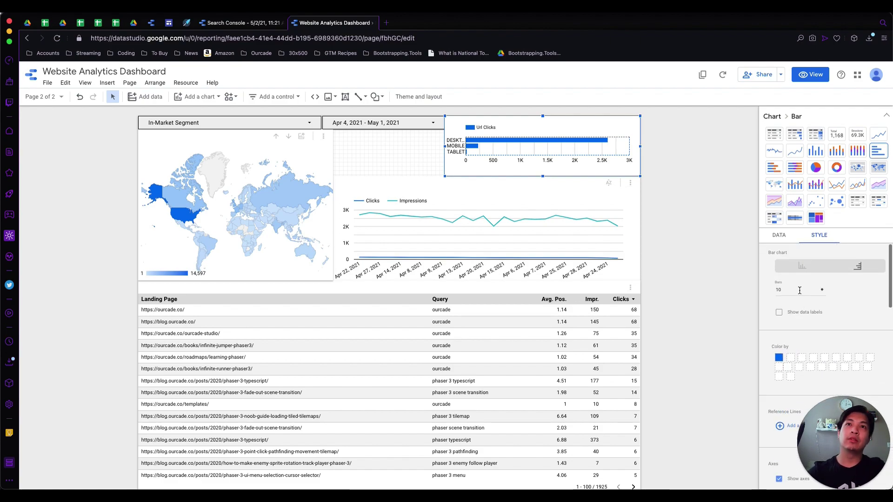
left_click(791, 317)
left_click(791, 317)
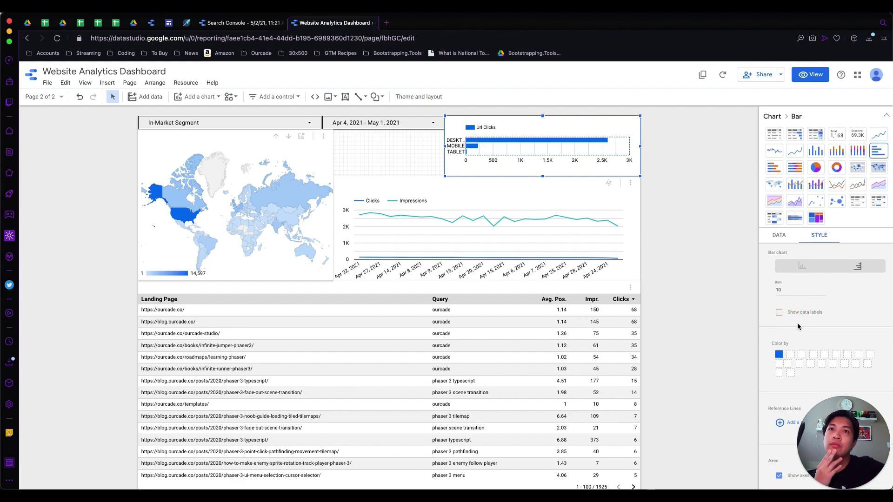
Step: Remove the border shadow from the device bar chart
scroll(798, 326, "down", 10)
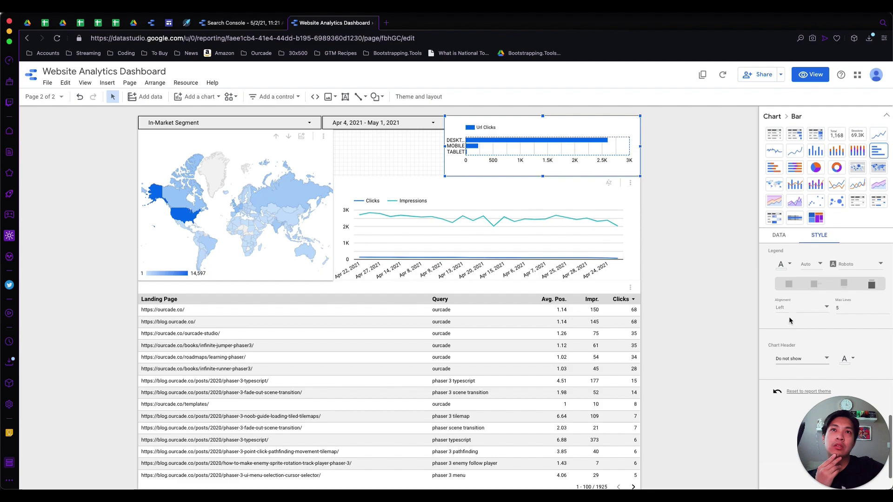
scroll(811, 301, "up", 1)
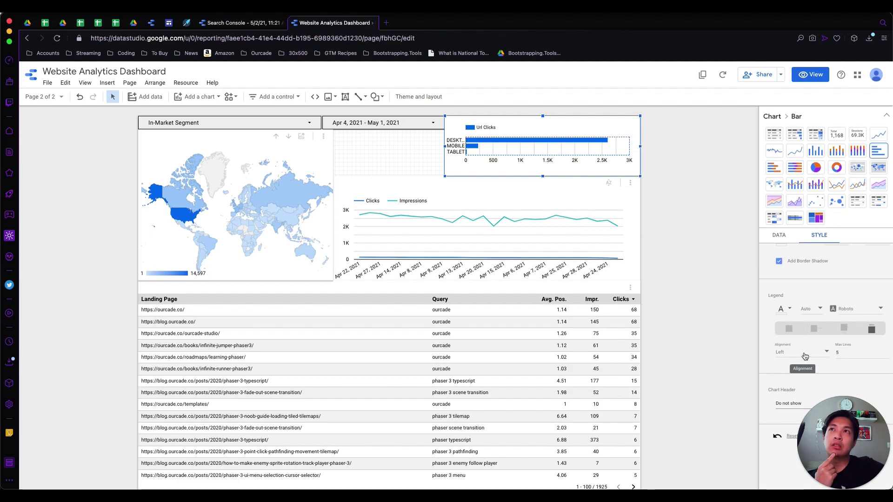
scroll(812, 315, "up", 1)
left_click(802, 308)
Step: Set the device bar chart's axis font size to 10px
scroll(804, 311, "up", 2)
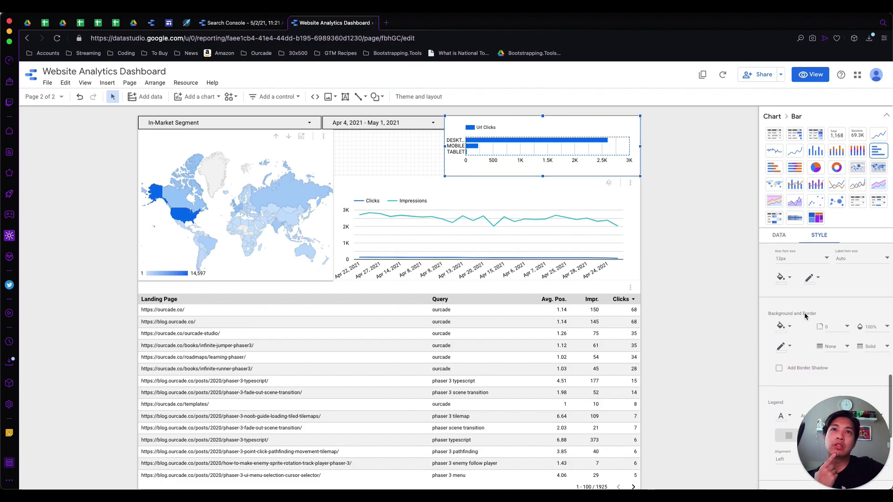
scroll(805, 316, "up", 2)
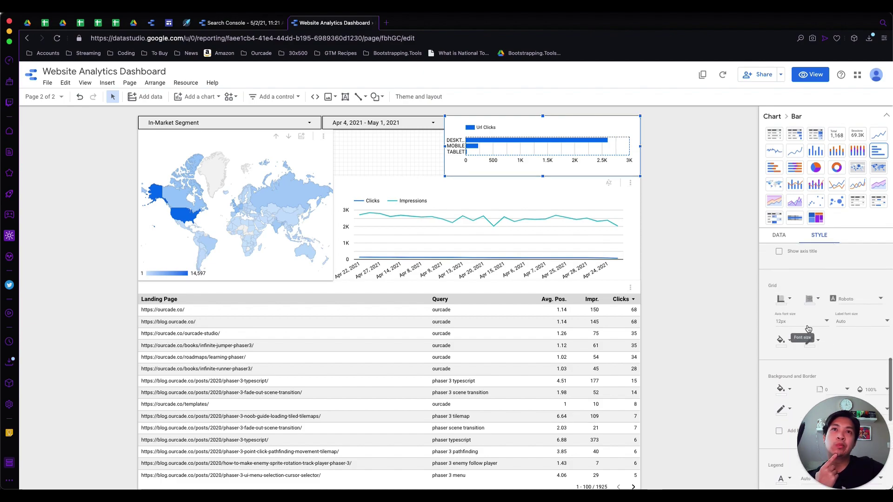
left_click(807, 328)
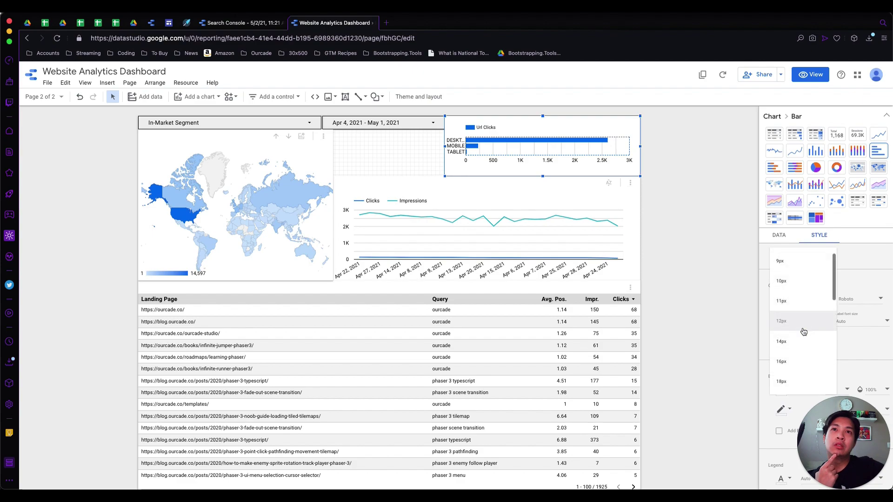
left_click(797, 279)
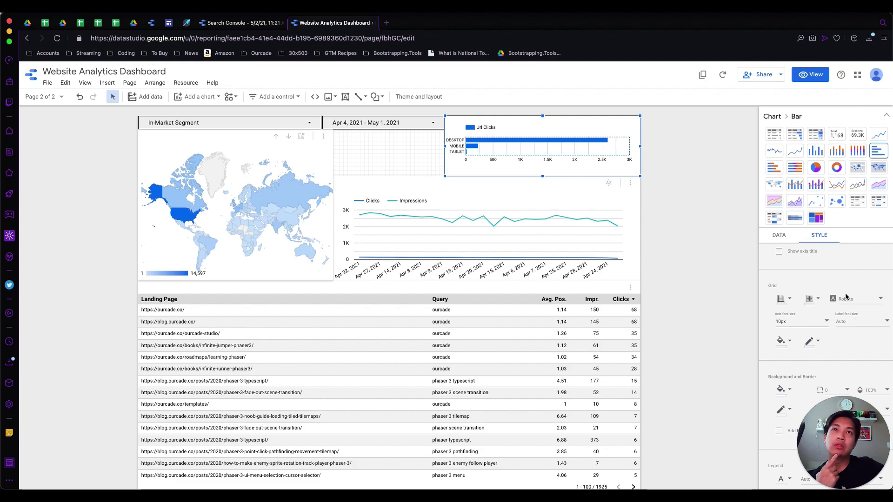
Step: Try the device bar chart without its axes, and show them again
scroll(842, 292, "up", 4)
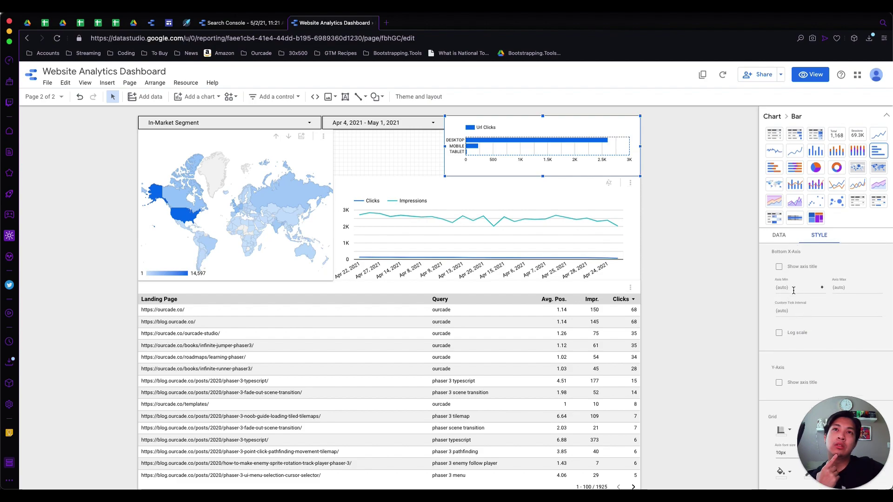
scroll(807, 292, "up", 2)
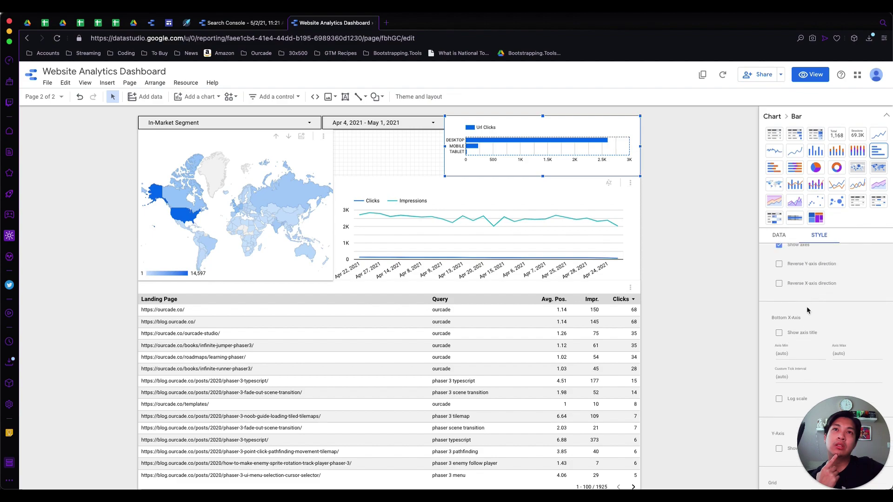
scroll(806, 312, "up", 2)
left_click(795, 306)
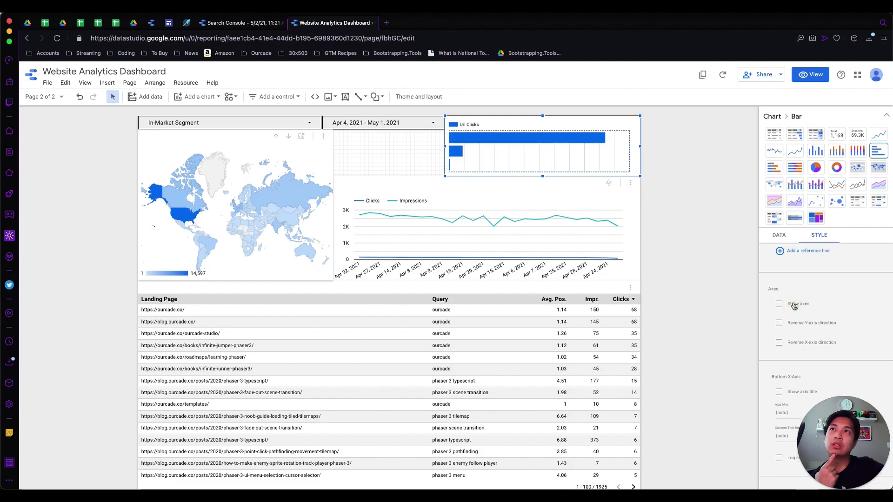
left_click(794, 306)
scroll(807, 297, "down", 1)
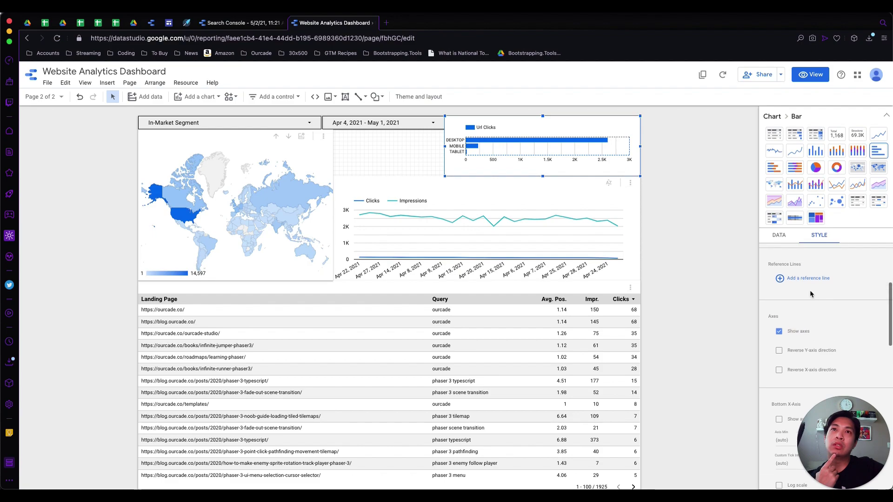
Step: Try reversing the X-axis direction of the device bar chart
left_click(801, 295)
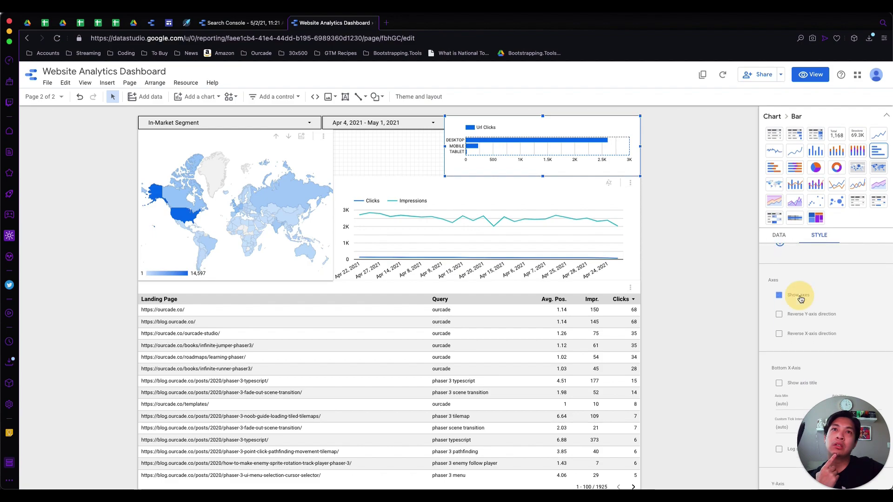
left_click(794, 335)
left_click(796, 335)
Step: Enable the bottom X-axis title of the device bar chart, and hide the chart's axes
left_click(790, 297)
scroll(797, 291, "down", 1)
left_click(801, 280)
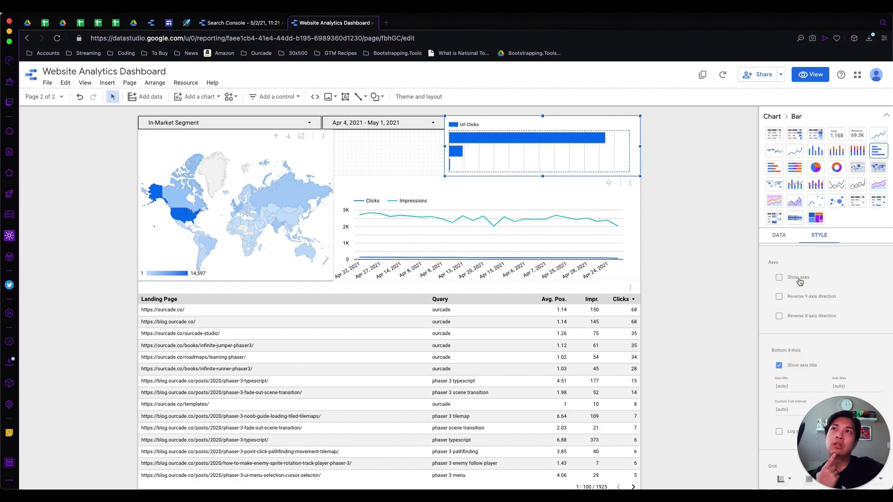
Step: Show the axes of the device bar chart again and hide its legend
left_click(799, 281)
scroll(814, 333, "down", 1)
scroll(814, 334, "up", 5)
scroll(814, 333, "down", 10)
scroll(809, 344, "down", 2)
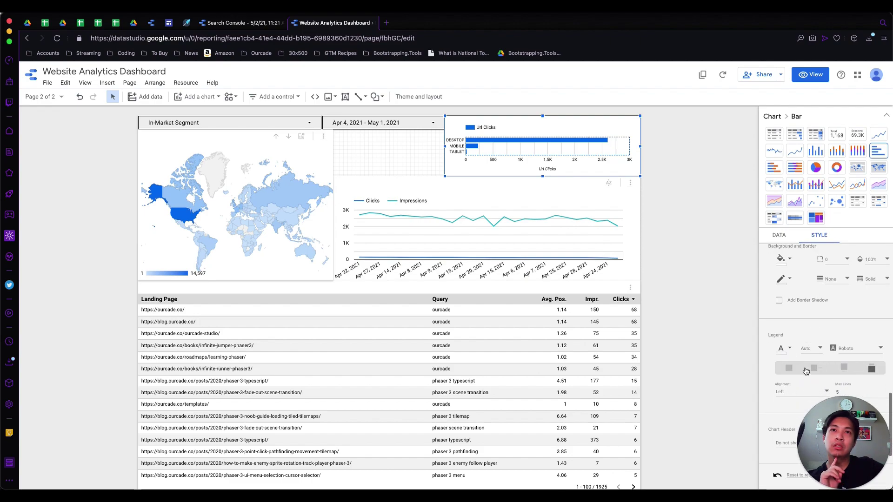
left_click(791, 370)
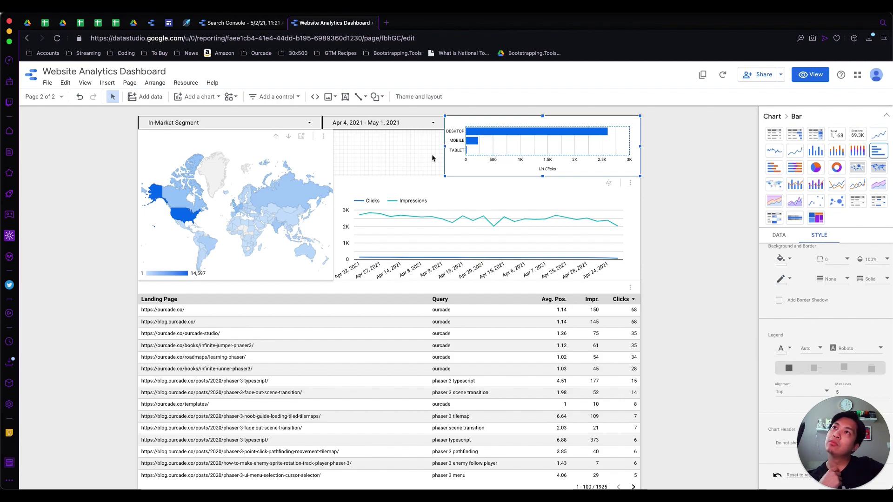
Step: Examine the geo map's border shadow and chart header style settings
left_click(306, 270)
scroll(794, 340, "down", 5)
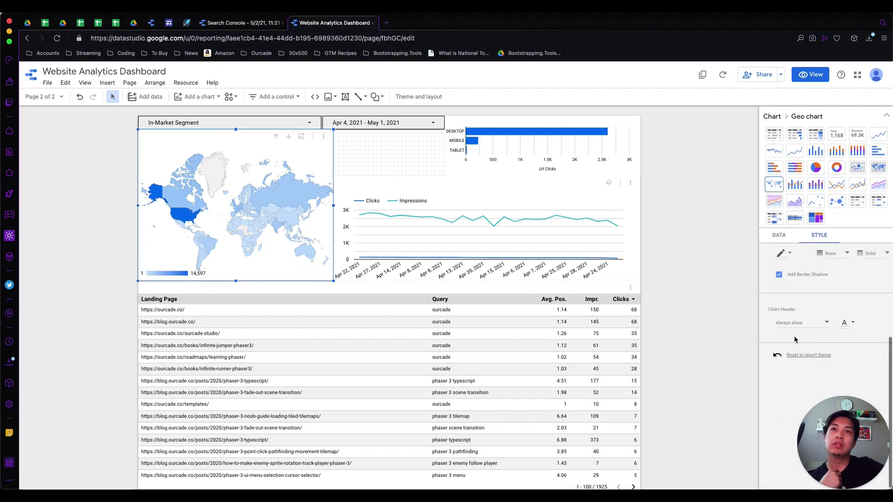
left_click(663, 257)
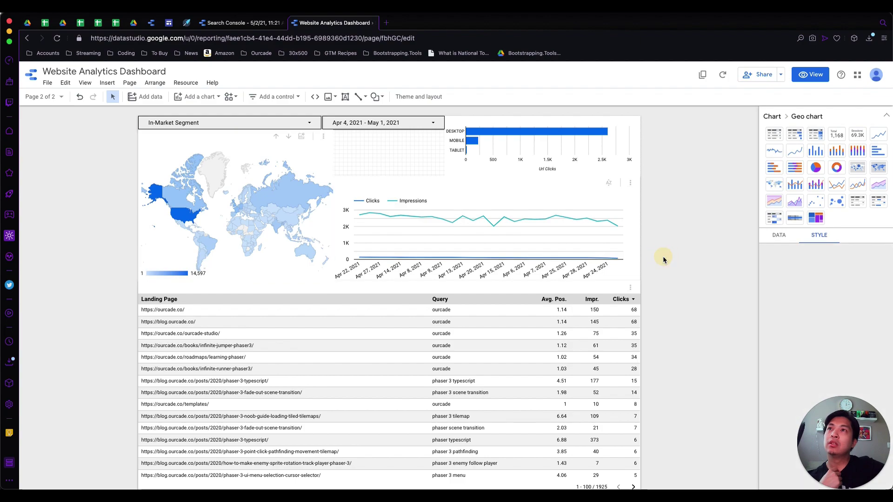
left_click(328, 159)
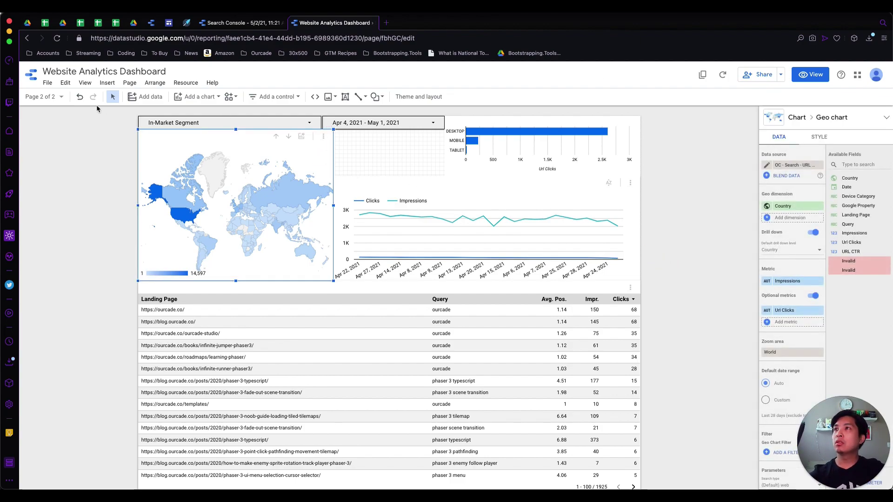
Step: On the Website Stats page, nudge the date range control left to meet the In-Market Segment control
left_click(62, 97)
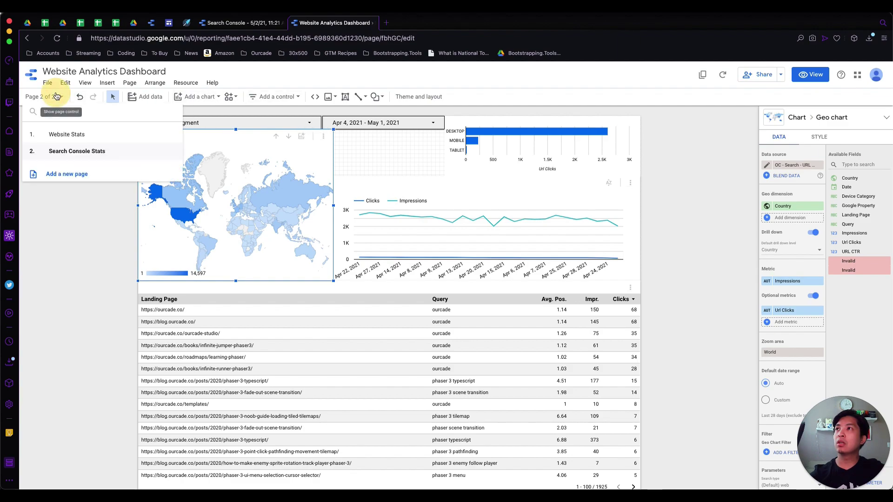
left_click(60, 135)
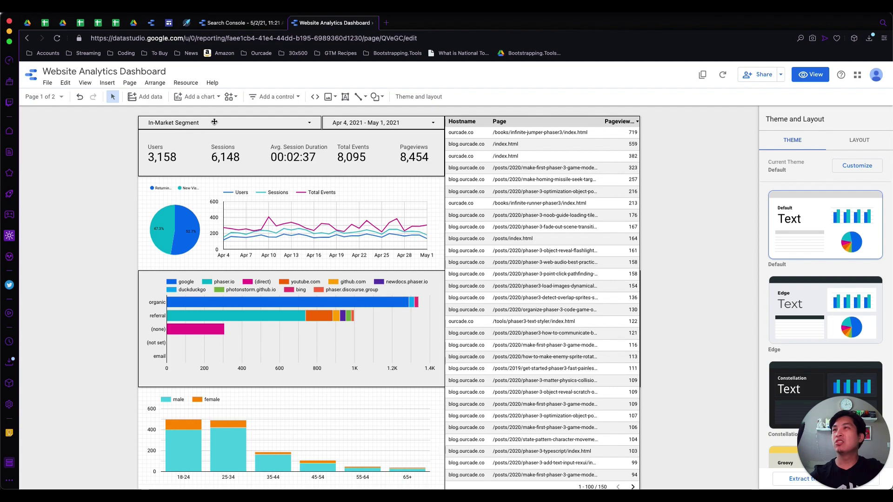
left_click(341, 122)
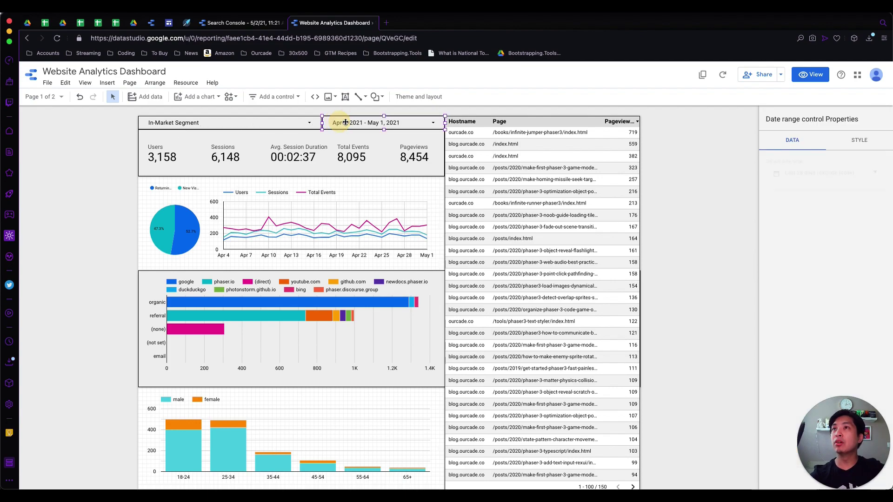
left_click_drag(354, 124, 352, 124)
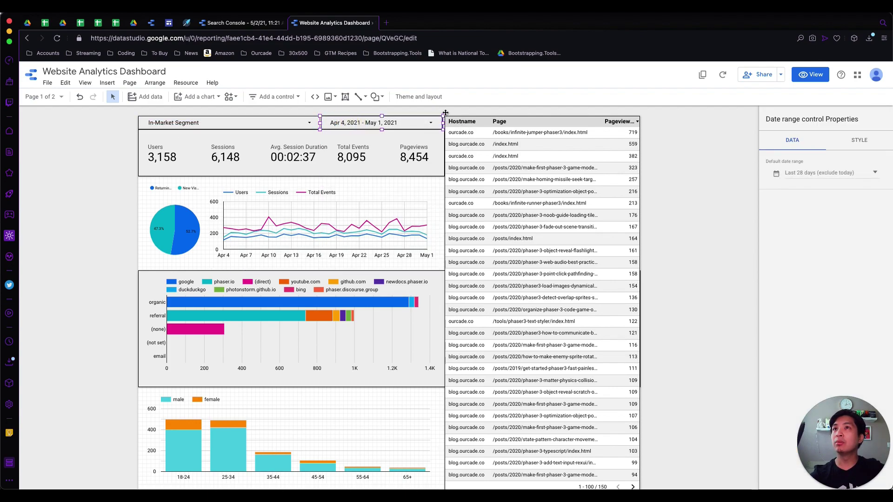
Step: Try narrowing the scorecard row and its Pageviews scorecard to line up with the date range control's right edge
left_click(442, 146)
left_click(442, 150)
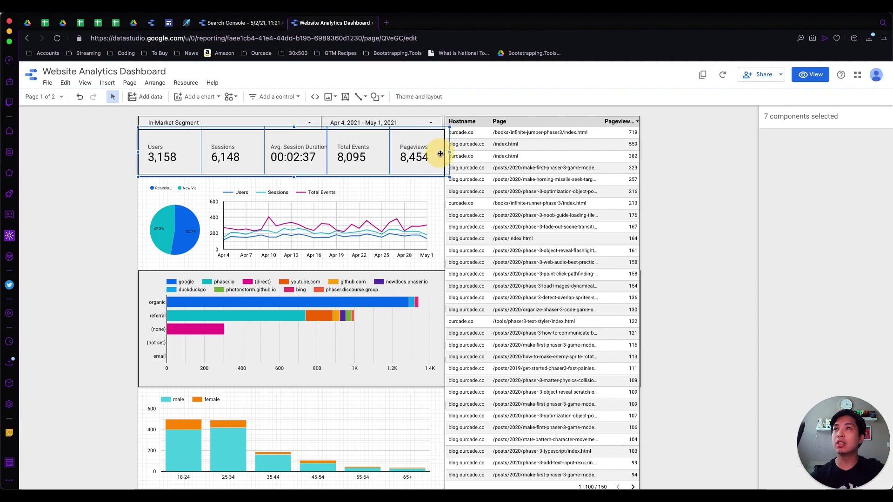
left_click_drag(444, 151, 435, 154)
left_click(434, 153)
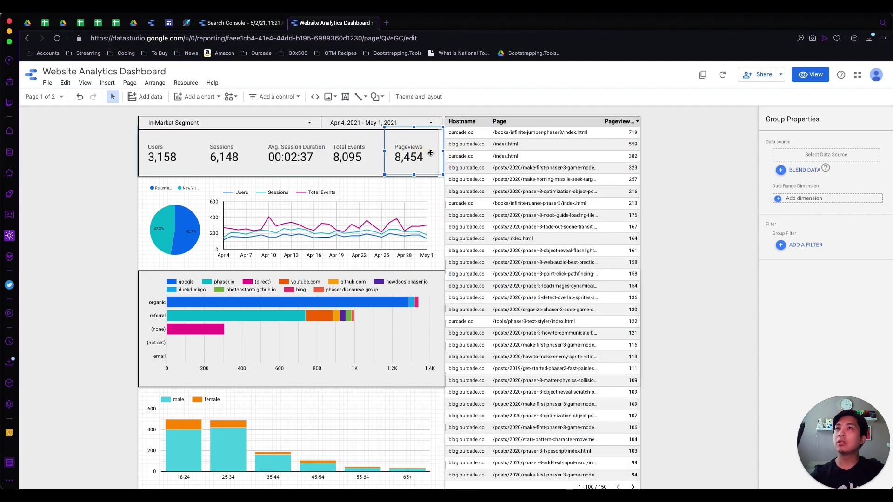
left_click(435, 154)
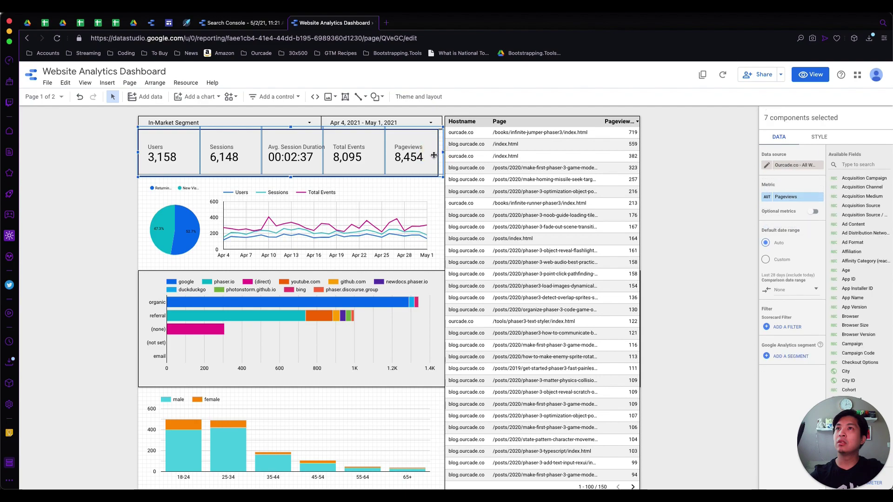
left_click(434, 155)
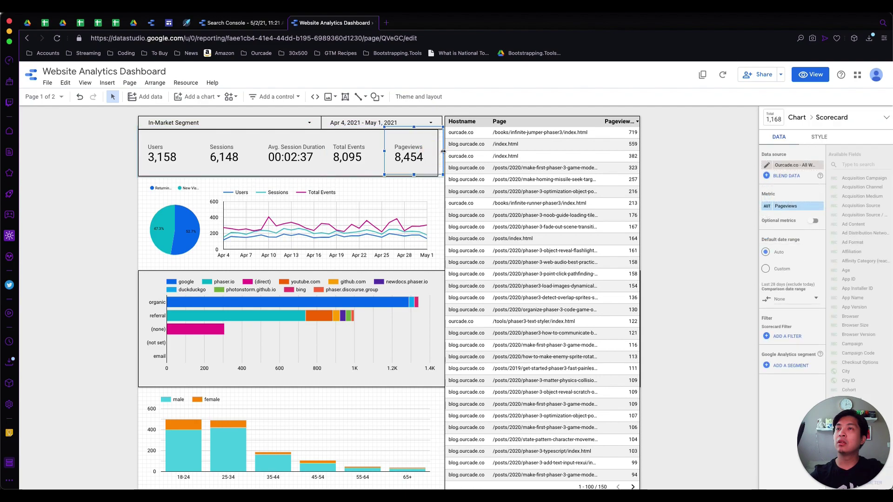
left_click(438, 154)
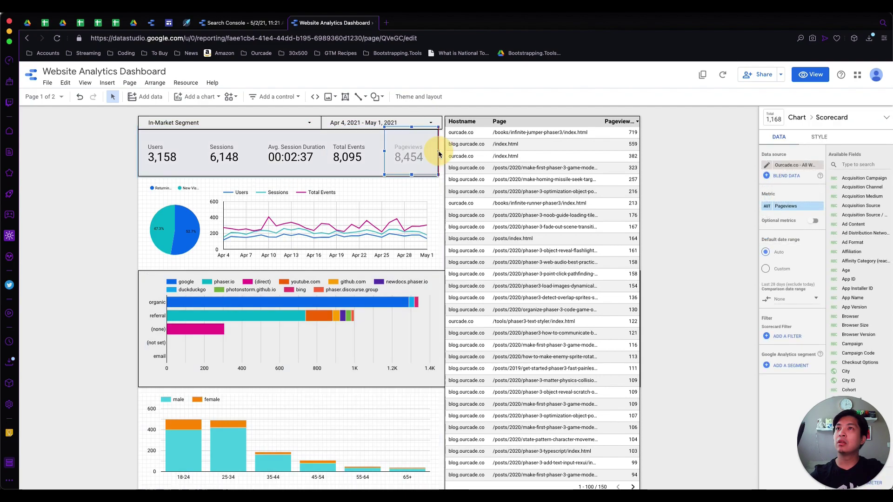
left_click(426, 175)
left_click(413, 146)
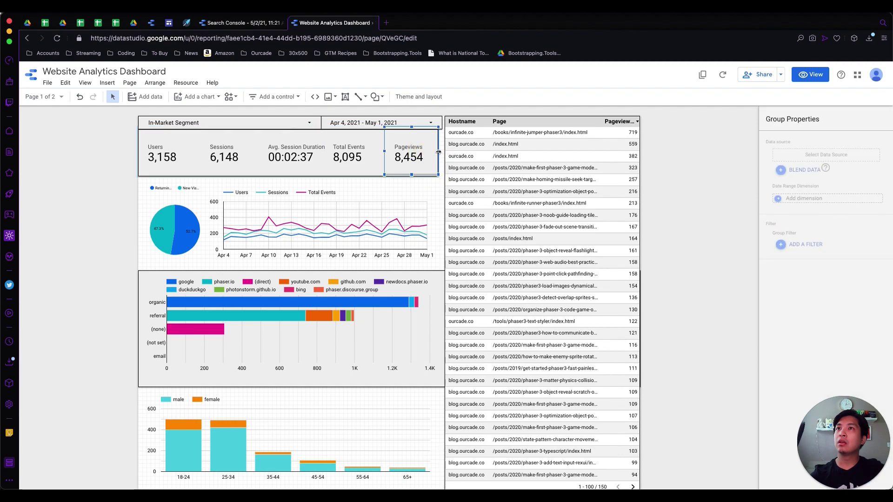
left_click(415, 154)
left_click(415, 159)
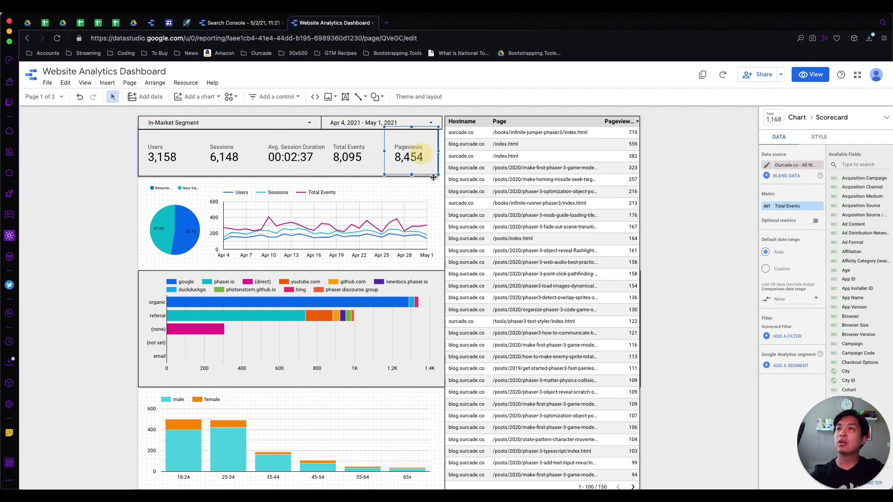
left_click(429, 148)
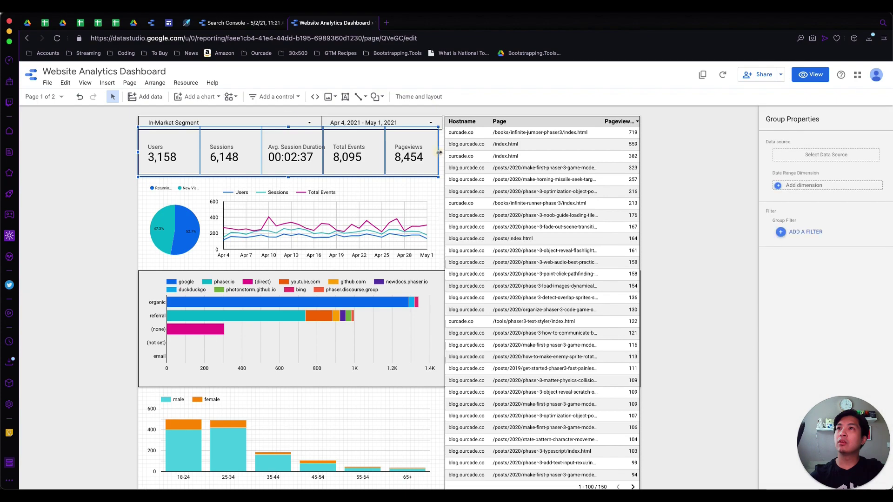
Step: Widen the date range control so its right edge meets the page table
left_click(439, 120)
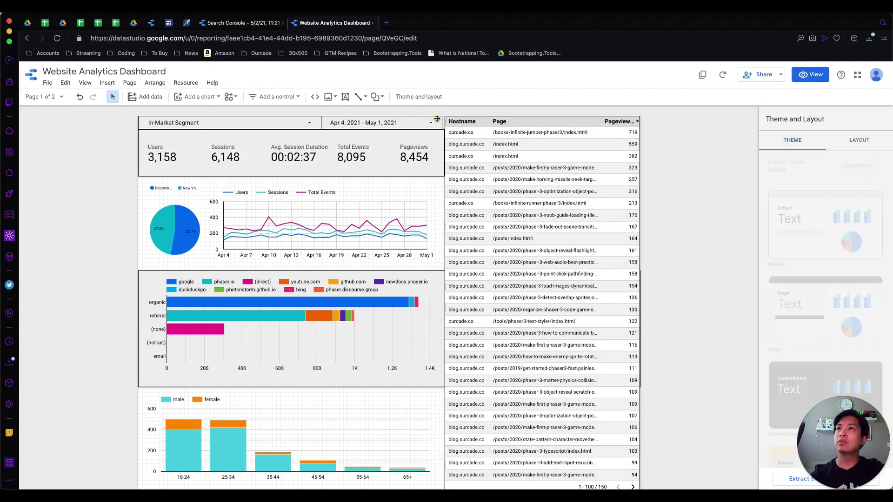
left_click_drag(439, 120, 443, 121)
left_click(704, 189)
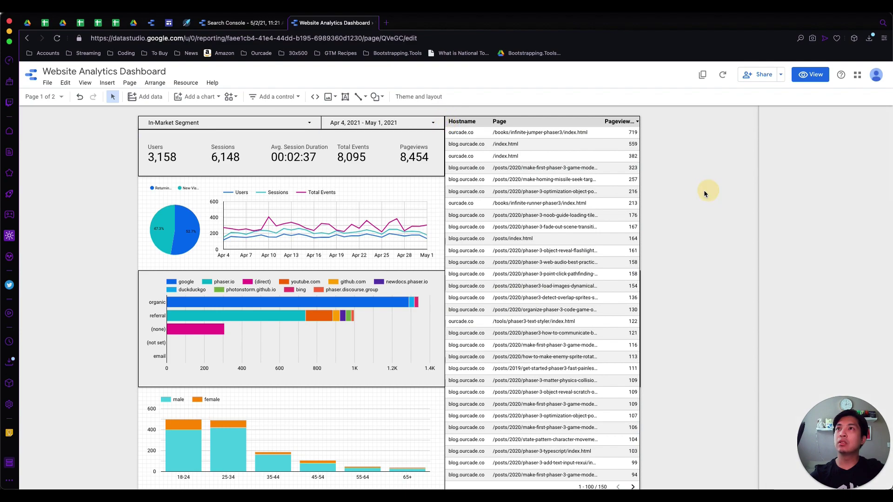
Step: On the Search Console Stats page, narrow the geo map to the In-Market Segment control's width and extend the line chart to meet it
left_click(45, 97)
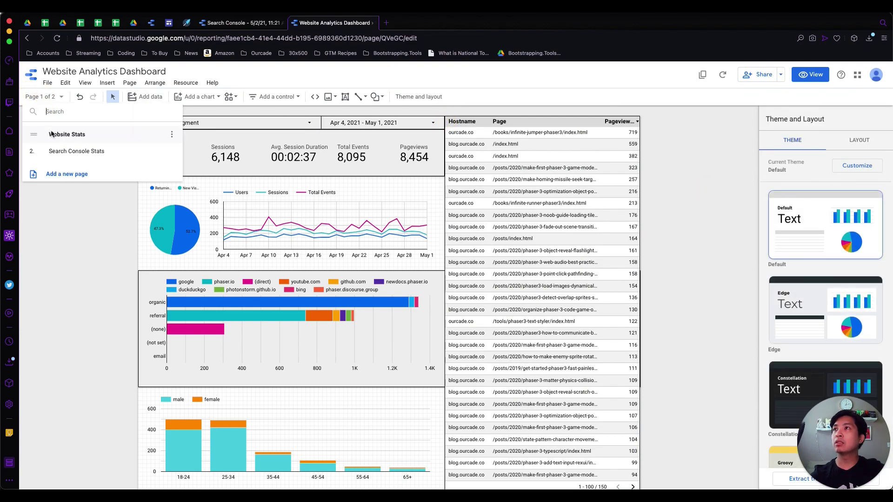
left_click(65, 151)
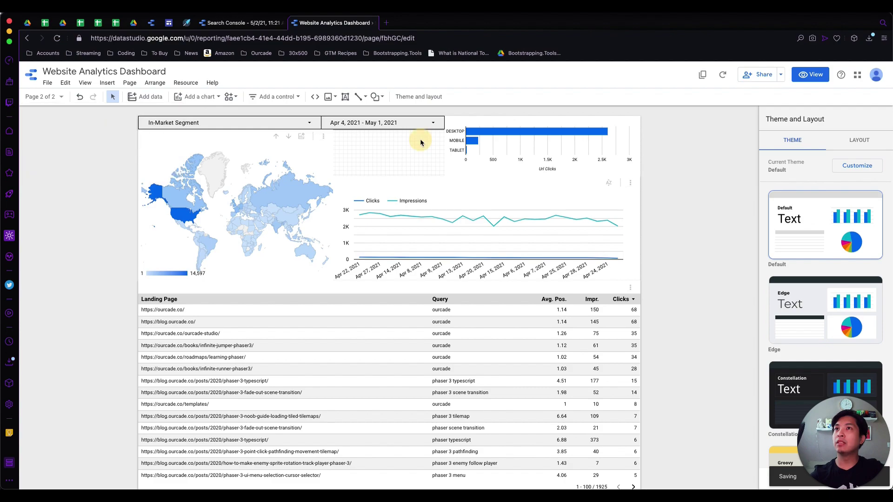
left_click(473, 138)
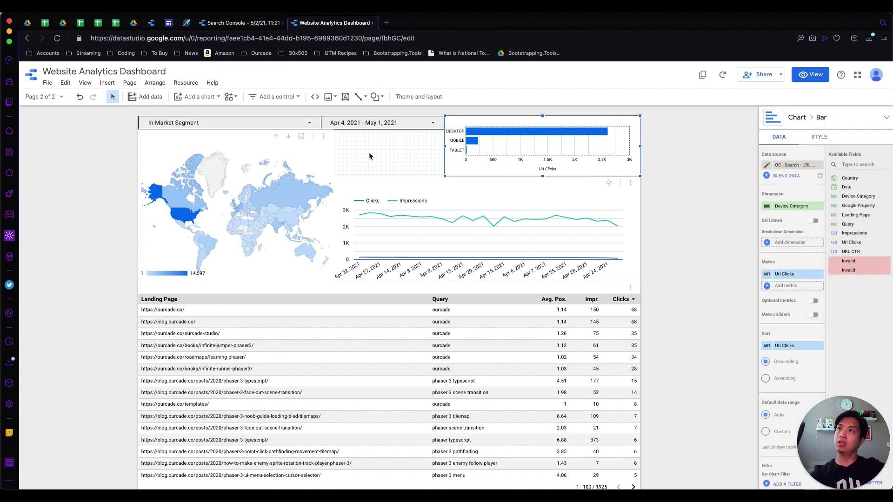
left_click(325, 148)
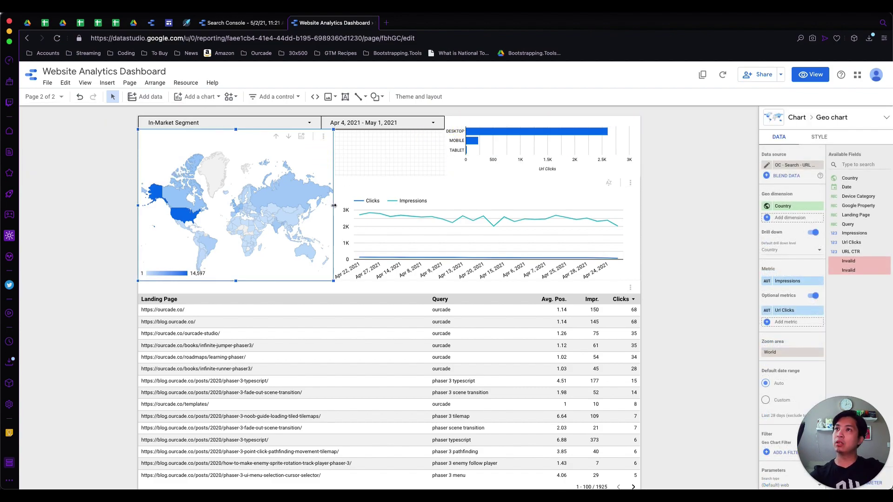
left_click_drag(330, 205, 321, 176)
left_click(346, 194)
left_click(394, 173)
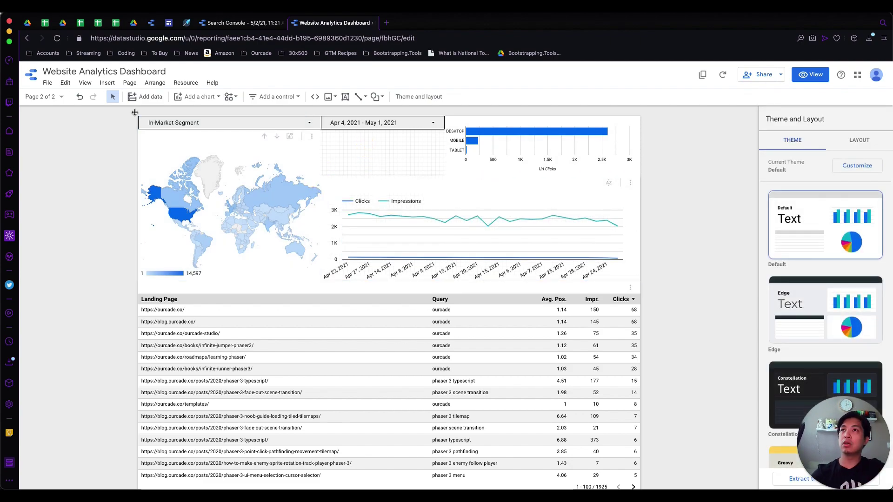
Step: Insert a compact-number Clicks scorecard in the empty area below the date range control
left_click(198, 100)
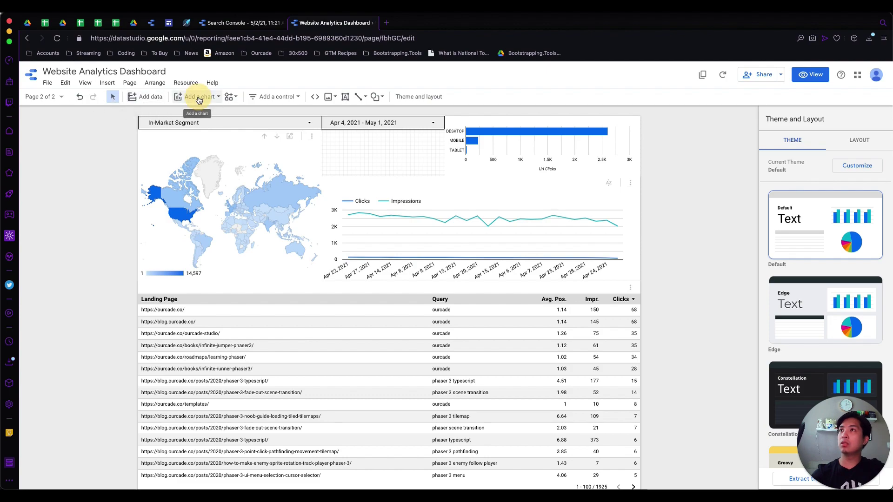
left_click(187, 149)
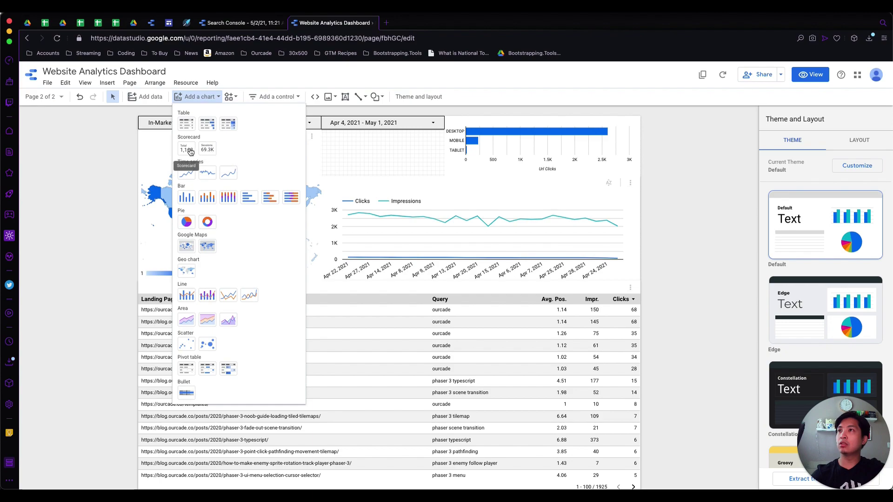
left_click(204, 149)
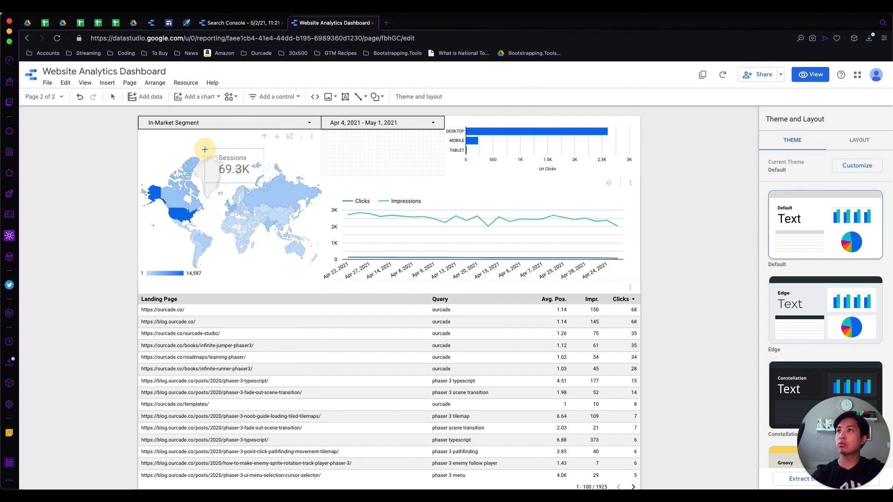
left_click(348, 140)
left_click_drag(345, 145, 389, 147)
Step: Duplicate the Clicks scorecard beside the original and set the copy's metric to Impressions
key("super+c")
key("super+v")
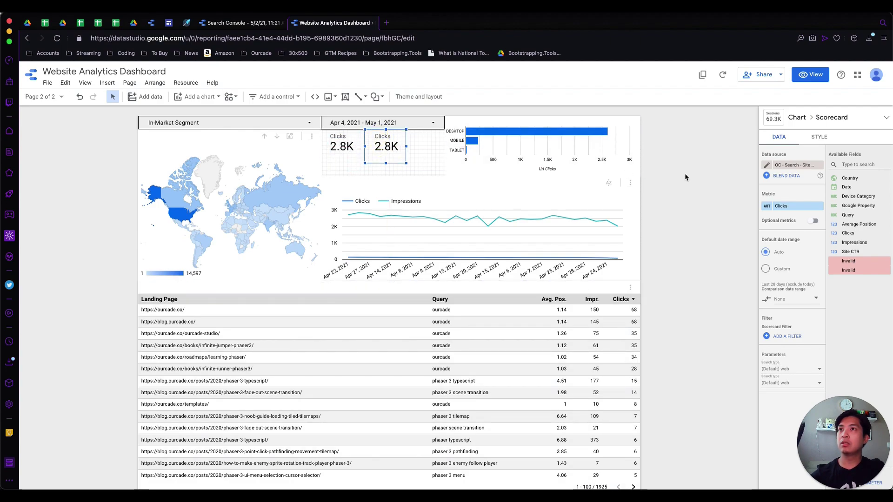
left_click(794, 209)
scroll(785, 266, "down", 1)
scroll(785, 266, "down", 2)
left_click(783, 265)
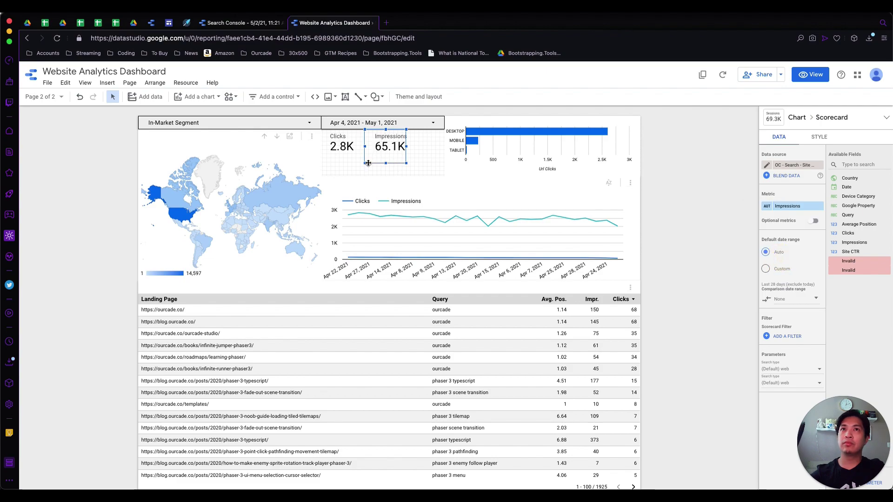
Step: Widen the Clicks and Impressions scorecards slightly so they sit edge to edge
left_click(350, 148)
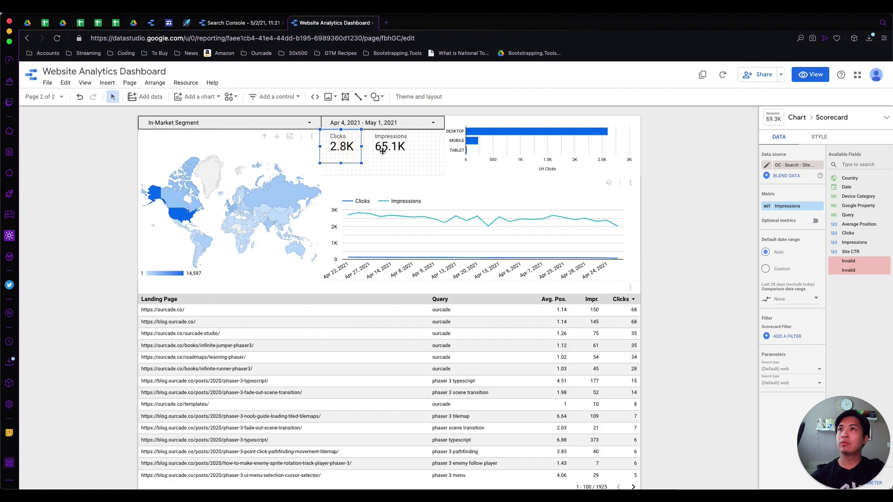
left_click(382, 151, "shift")
left_click(362, 172)
left_click(354, 156)
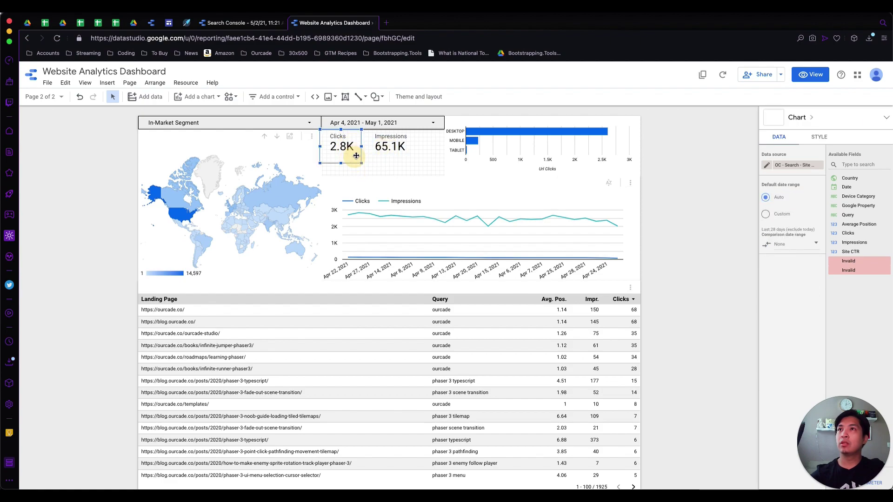
left_click_drag(361, 147, 365, 148)
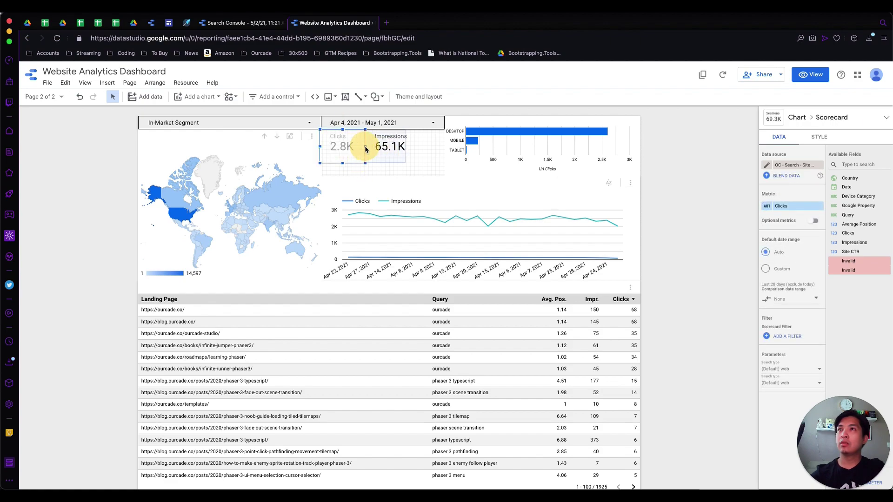
left_click(386, 148)
left_click(408, 147)
left_click(420, 149)
left_click(393, 138)
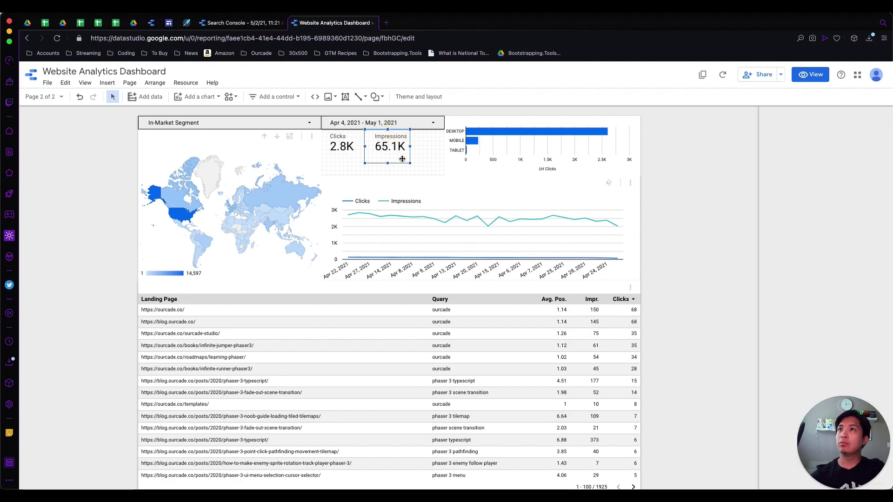
Step: Add a copy of the Impressions scorecard at the end of the row and tighten the first two scorecards to fit
mouse_move(409, 142)
left_mouse_down()
mouse_move(424, 146)
mouse_move(400, 147)
left_mouse_up()
left_click(385, 150)
left_click(364, 146)
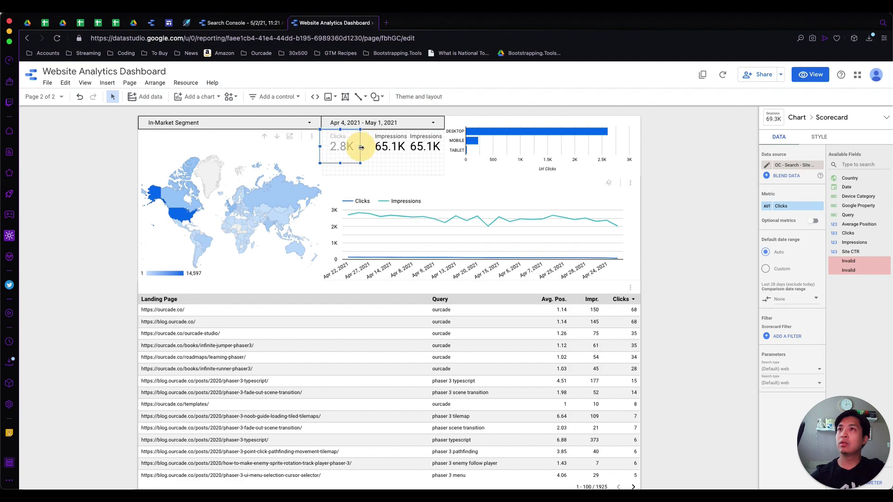
left_click(385, 144)
left_click_drag(364, 147, 359, 148)
Step: Change the last scorecard's metric to Average Position and rename it "Avg. Pos."
left_click(423, 147)
left_click(783, 207)
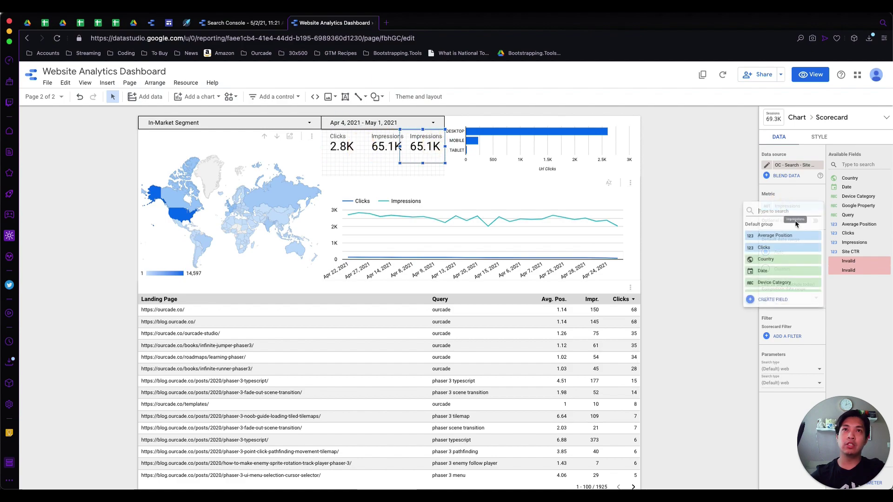
left_click(786, 236)
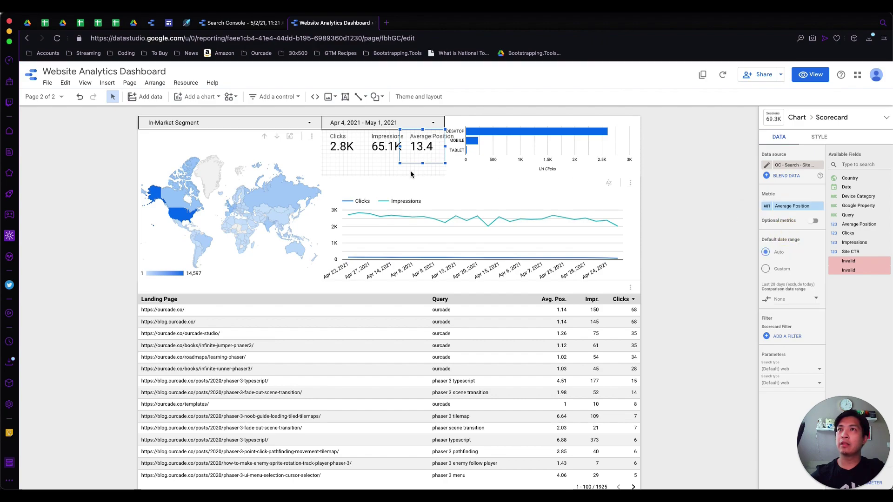
left_click(767, 206)
type("avg. Pos.")
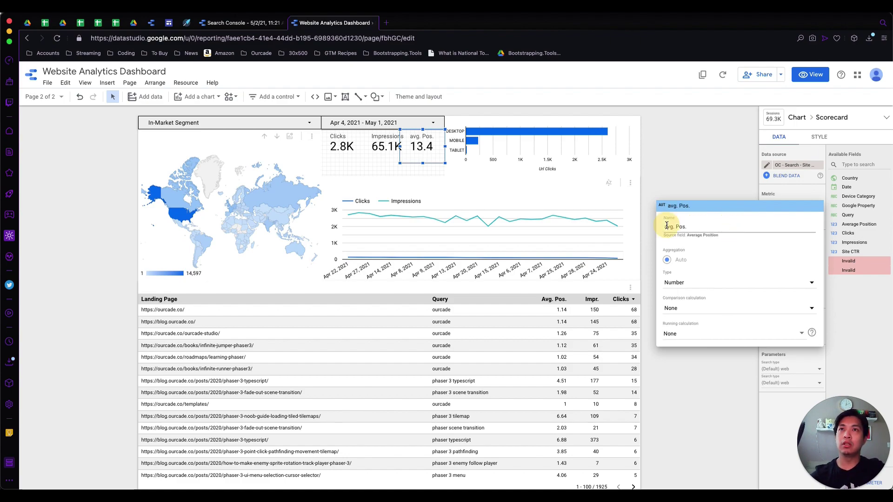
Step: Rename the Impressions metric on the middle scorecard to "Impr."
left_click(389, 148)
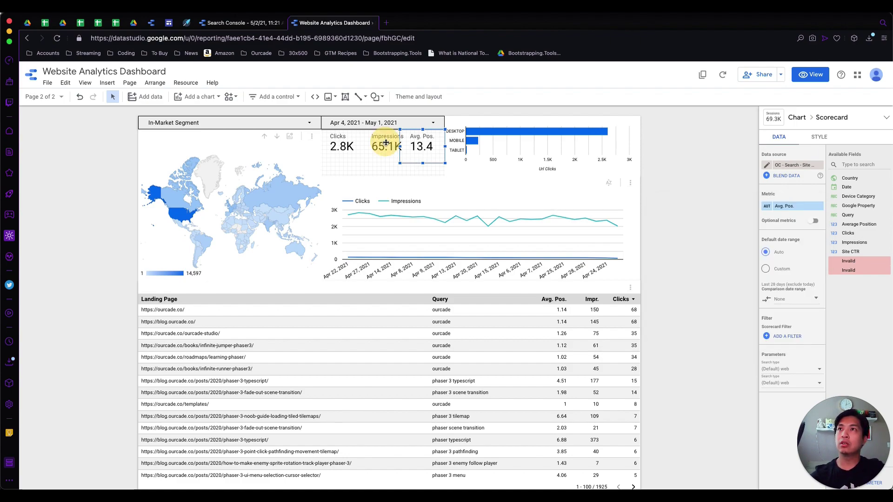
left_click(772, 206)
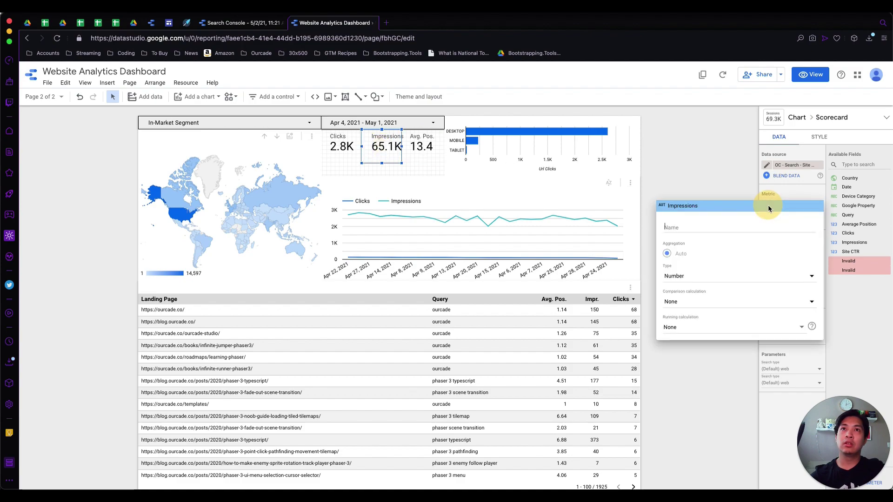
type("Impr.")
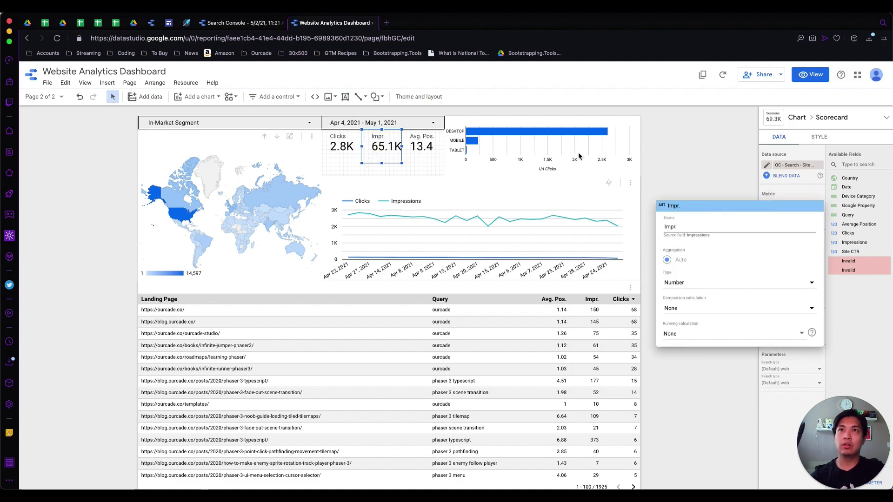
left_click(676, 168)
Step: Trim the Avg. Pos. scorecard's inner edge so it meets the Impr. scorecard without overlapping
left_click(339, 142)
left_click(379, 144, "shift")
left_click(421, 144, "shift")
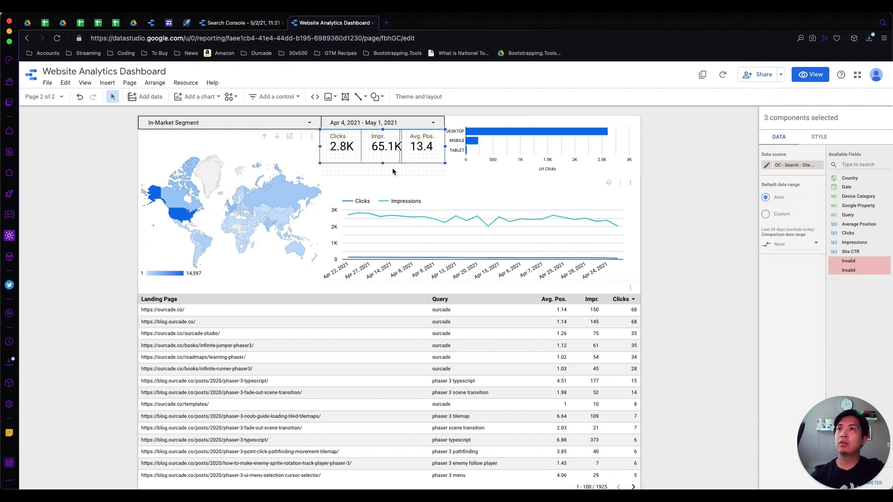
left_click(392, 155)
left_click(418, 148)
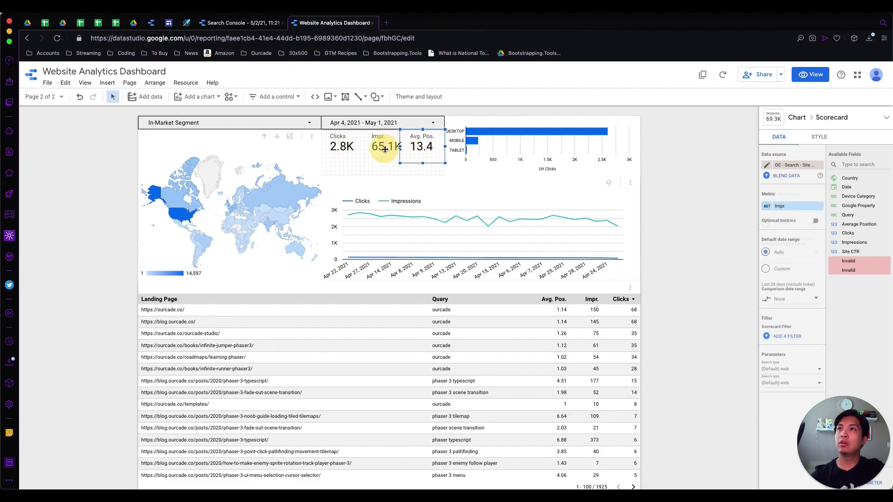
left_click_drag(401, 148, 402, 149)
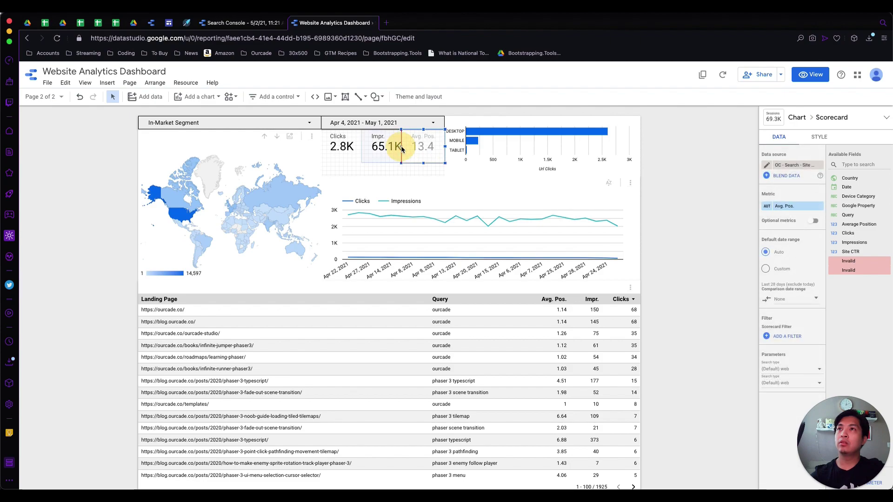
Step: Extend all three scorecards downward together to fill the space above the line chart
left_click(339, 145)
left_click(385, 146, "shift")
left_click(421, 146, "shift")
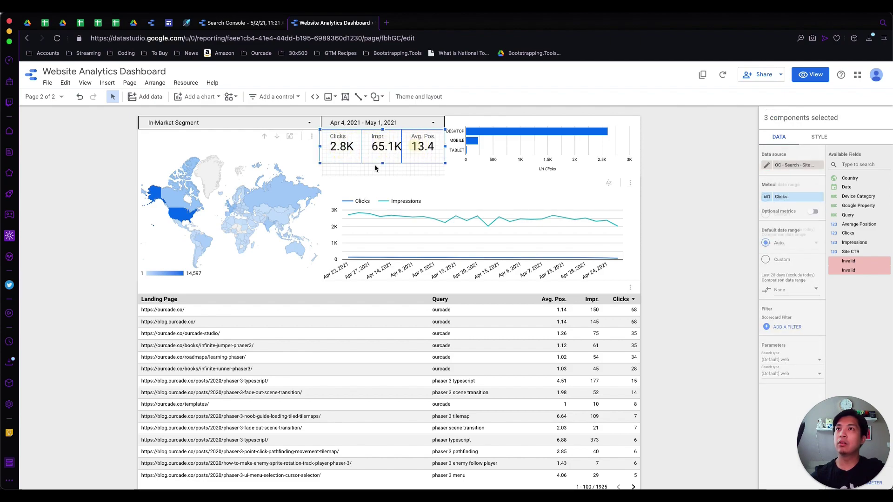
left_click_drag(383, 163, 383, 175)
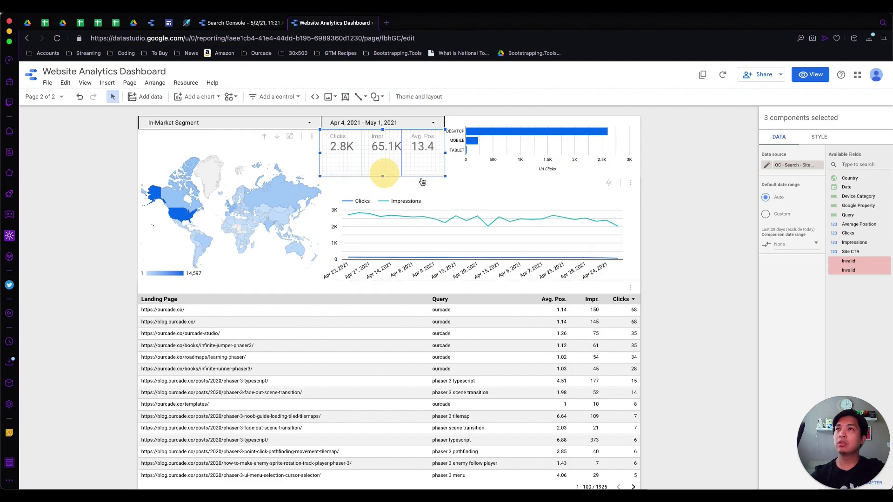
Step: Center-align the metric name, metric value and comparison text of the three selected scorecards
left_click(824, 138)
left_click(829, 333)
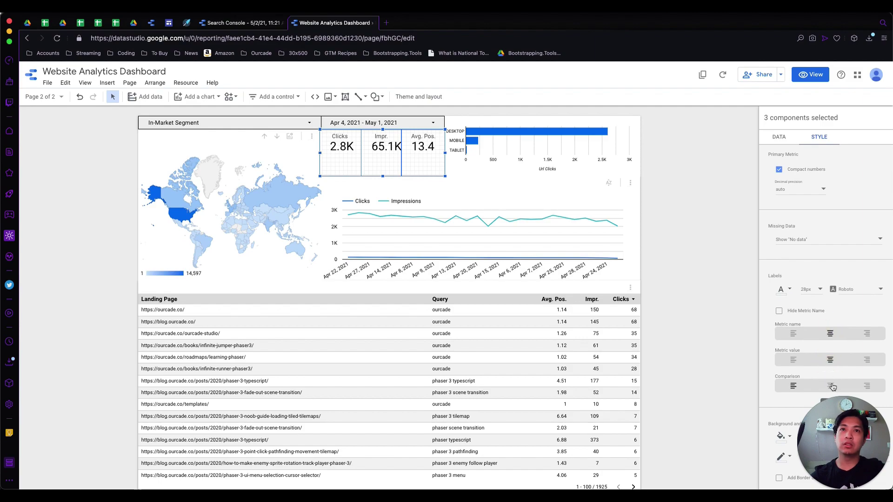
scroll(822, 378, "down", 1)
Step: Set the top padding of the three scorecards to 32px, trying 24px first
scroll(823, 378, "down", 2)
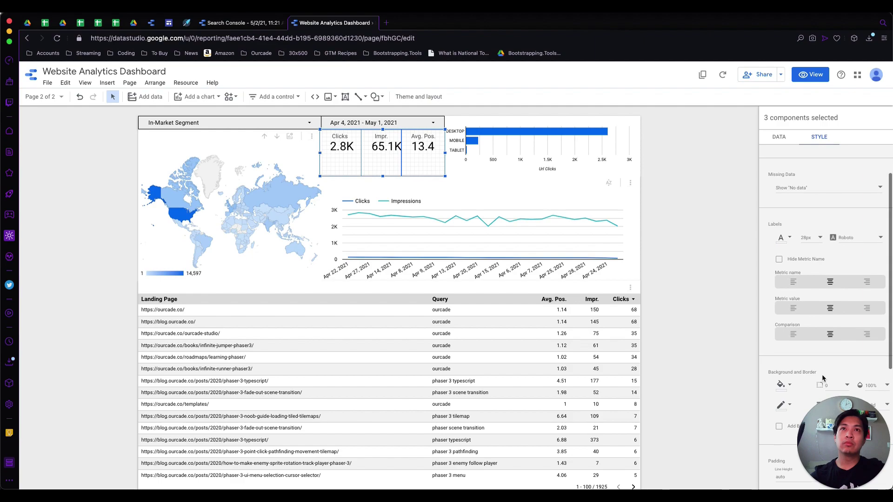
scroll(822, 378, "down", 6)
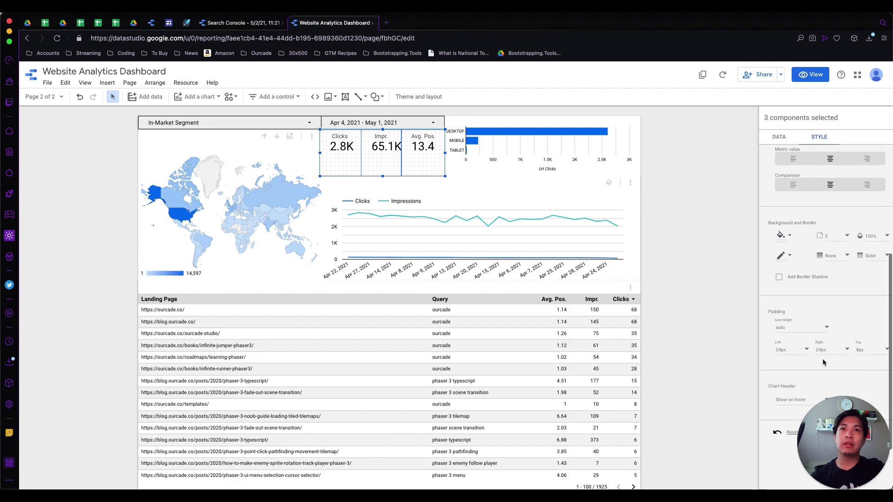
scroll(823, 363, "down", 1)
left_click(869, 343)
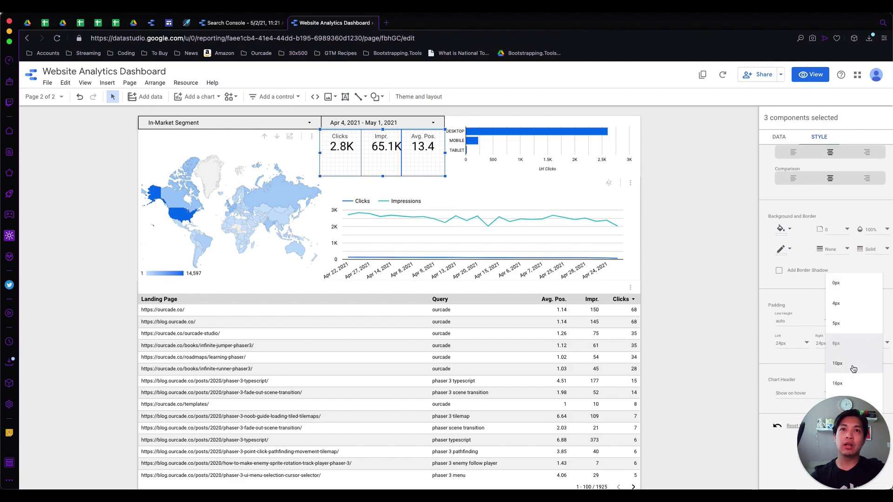
scroll(853, 369, "down", 2)
left_click(848, 361)
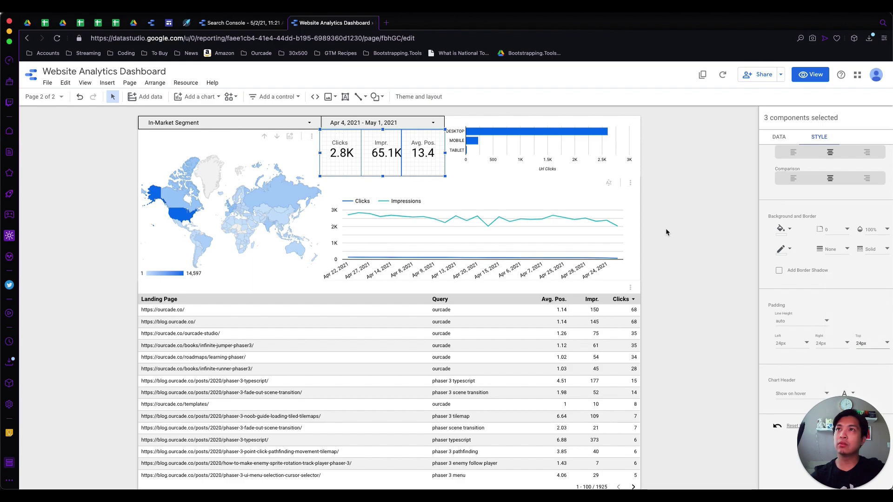
left_click(870, 343)
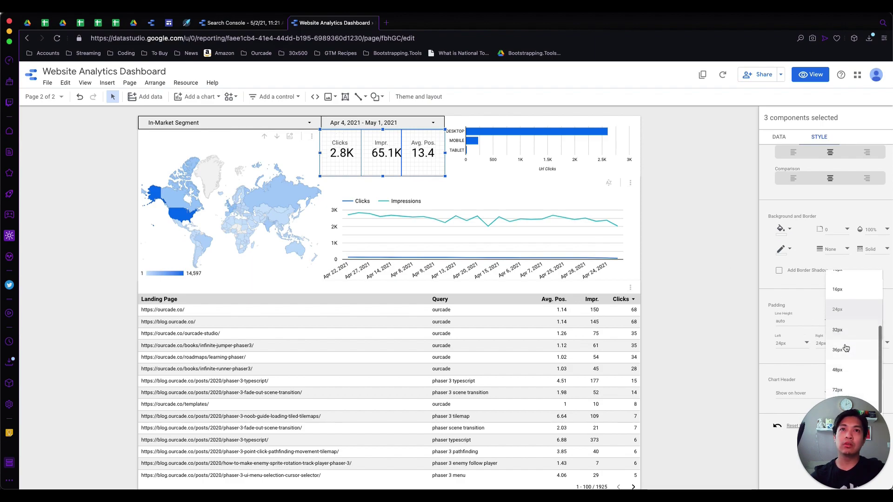
left_click(845, 329)
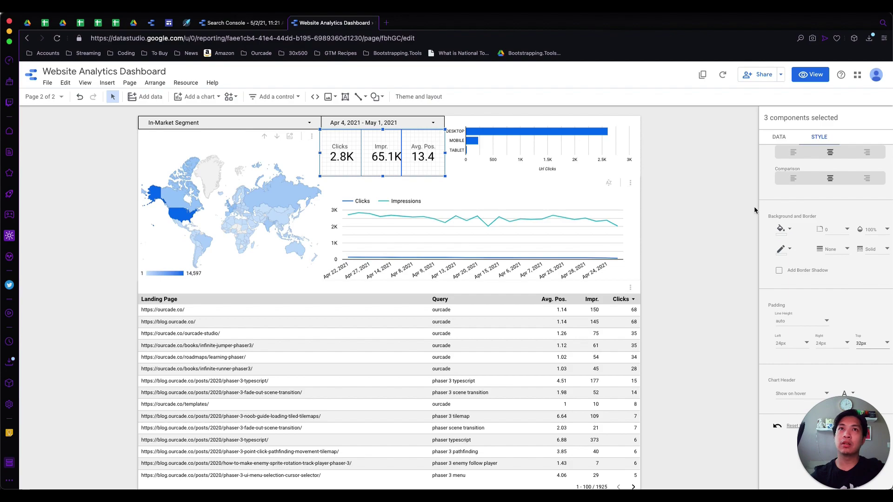
Step: Give the three scorecards a white background and deselect them
left_click(783, 229)
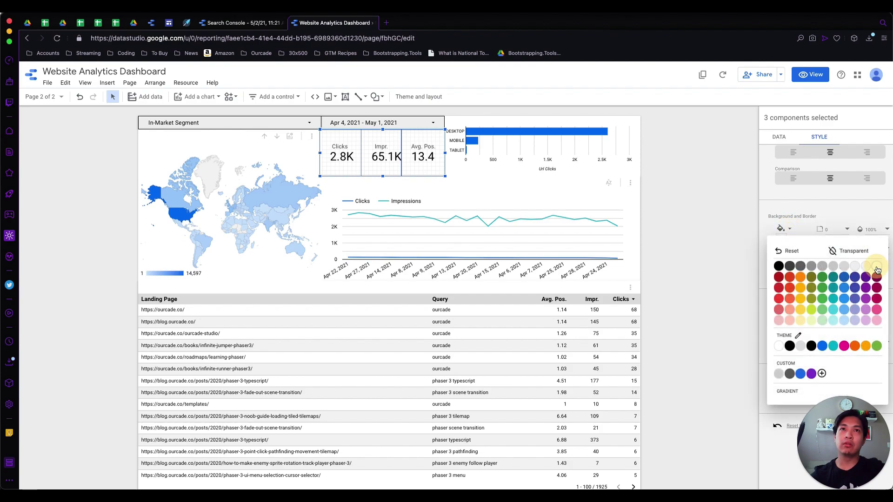
left_click(877, 268)
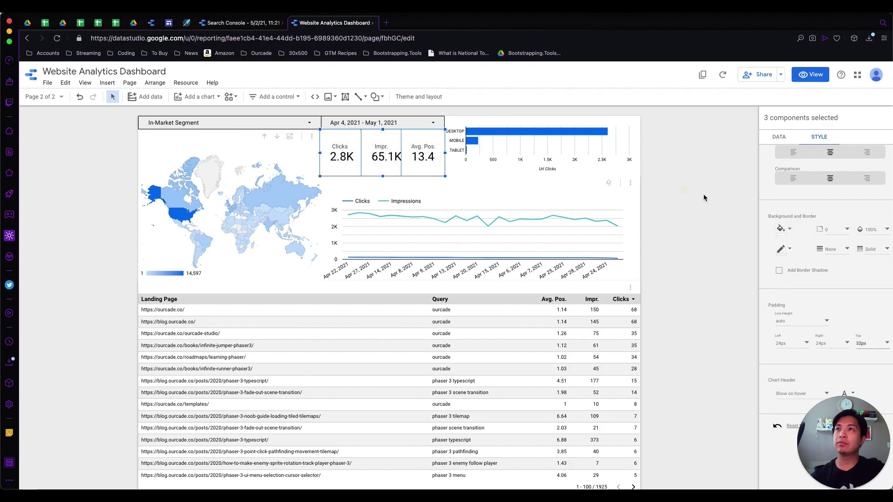
left_click(685, 189)
left_click(365, 139)
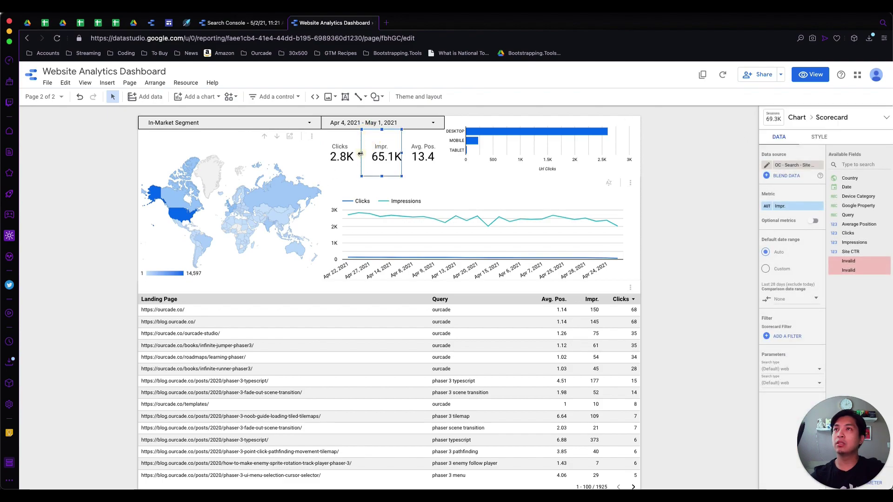
left_click(679, 171)
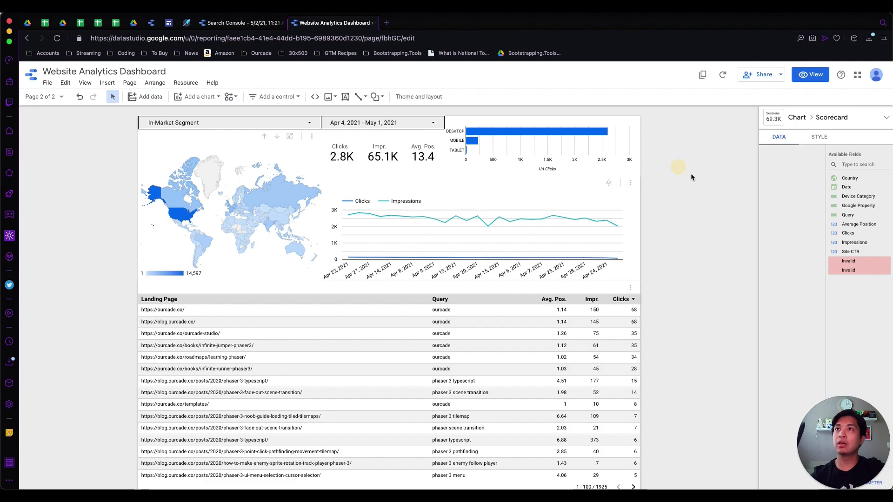
Step: Preview the report in view mode, inspect the device bar chart, and filter the page by the United States on the map
left_click(819, 78)
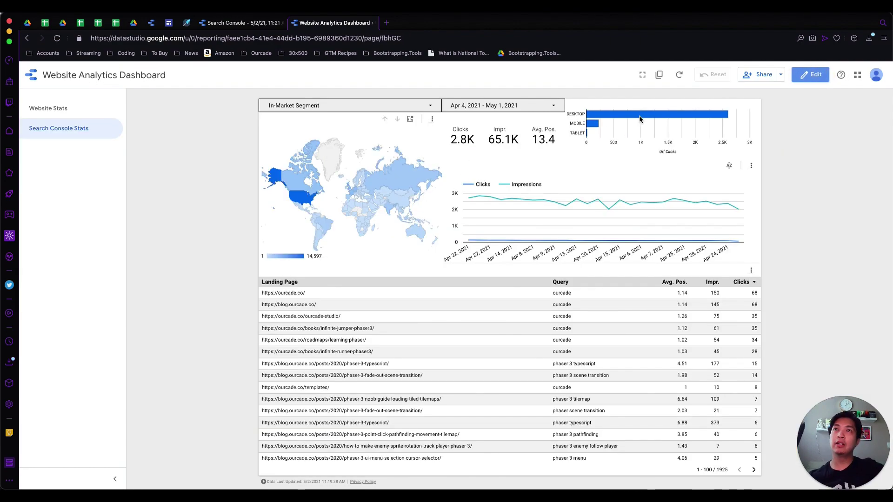
mouse_move(638, 115)
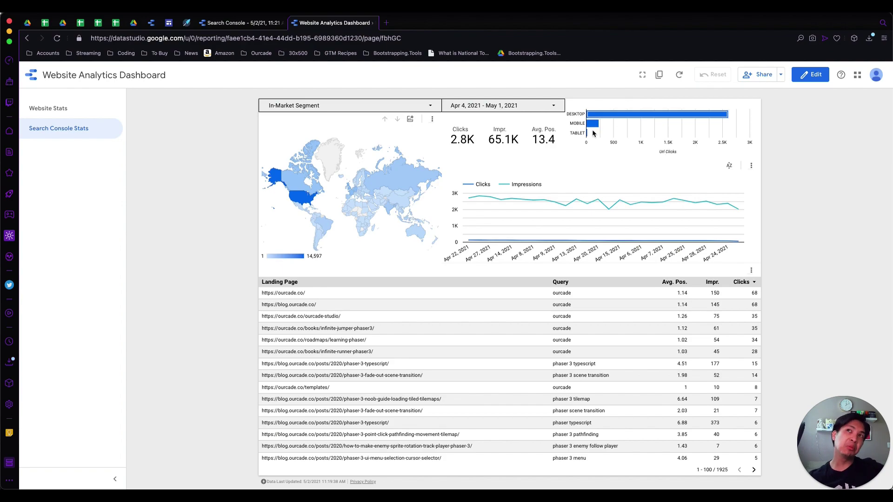
mouse_move(594, 129)
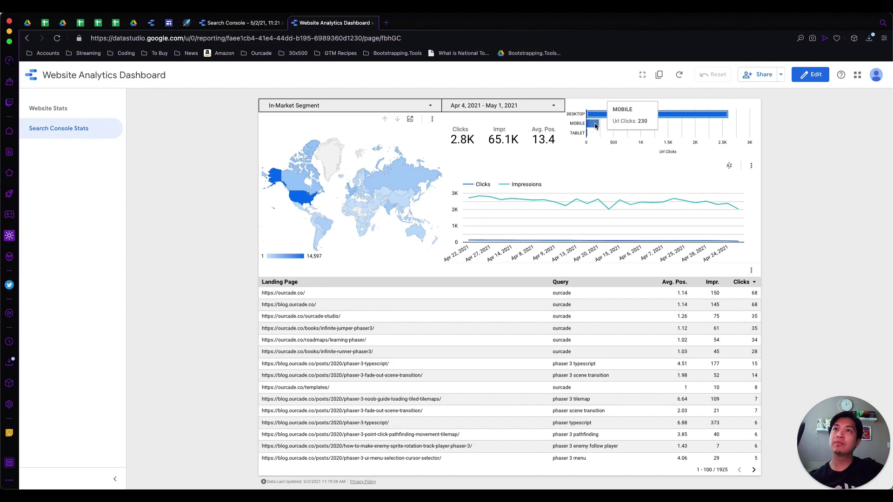
left_click(300, 200)
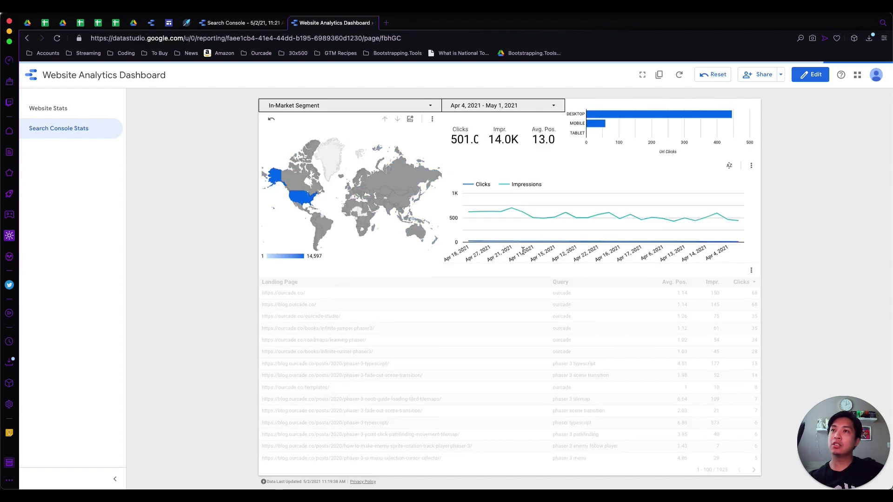
Step: Test cross-filtering by selecting several dates on the line chart, and clear the date selection
left_click(511, 210)
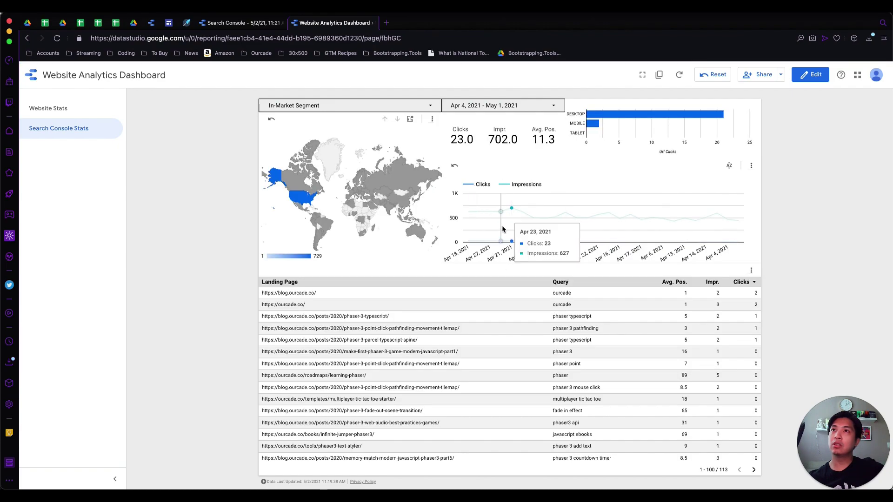
left_click(565, 215)
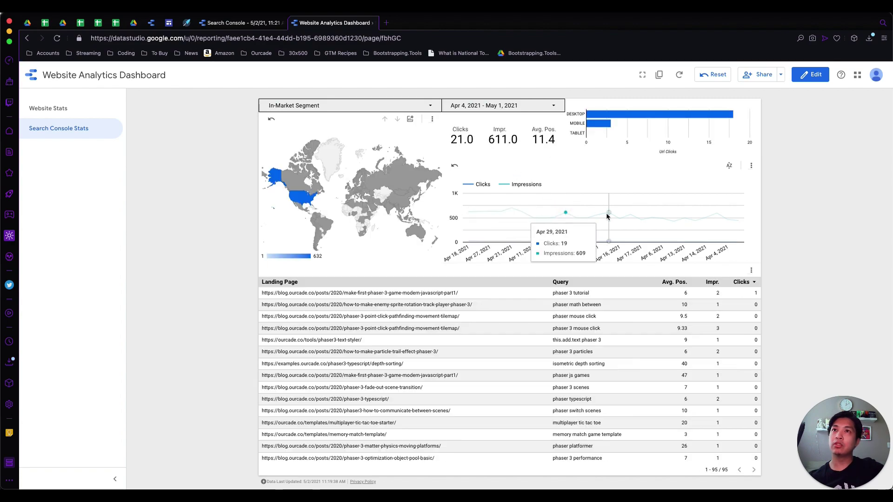
left_click(606, 214)
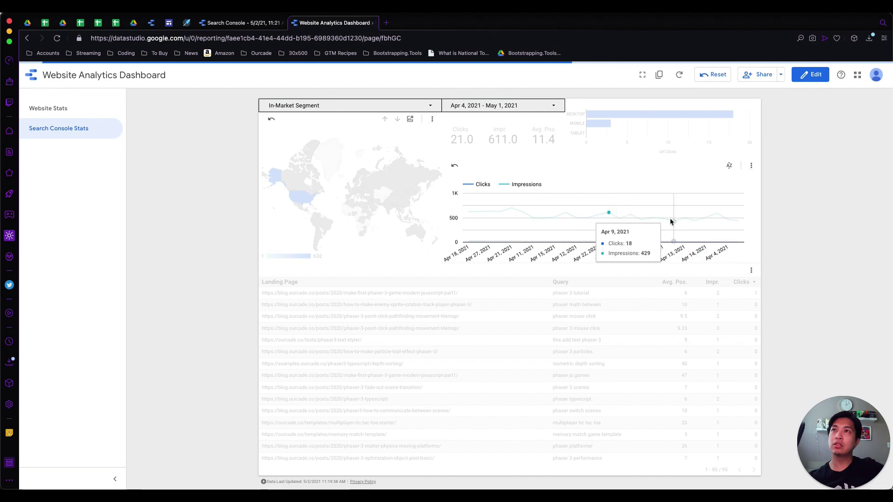
left_click(608, 213)
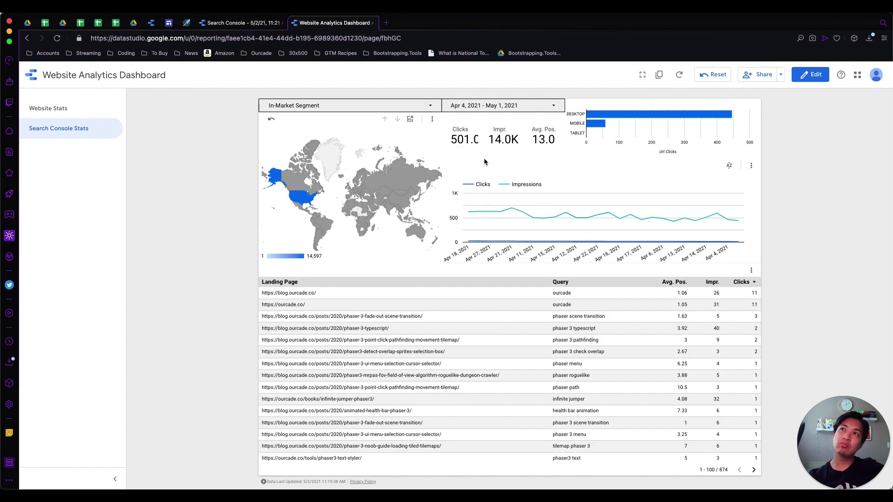
Step: Return to editing and narrow the device bar chart to free space beside the Avg. Pos. scorecard
left_click(810, 75)
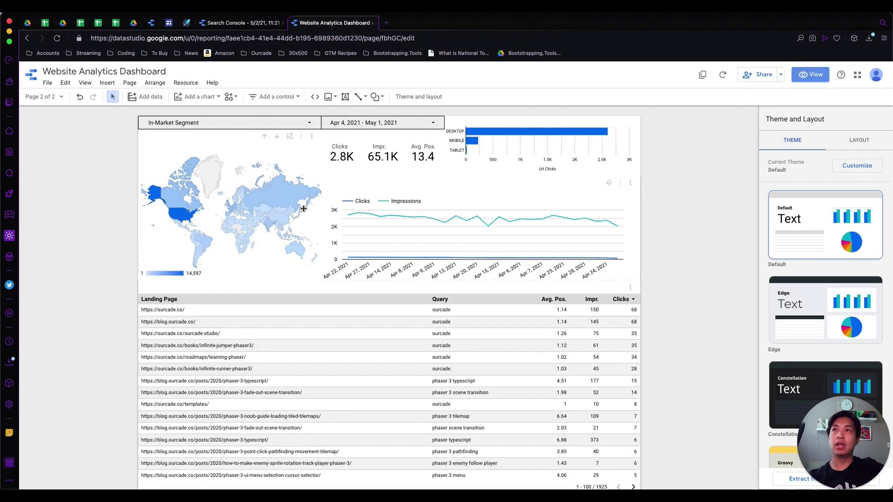
left_click(333, 169)
right_click(338, 169)
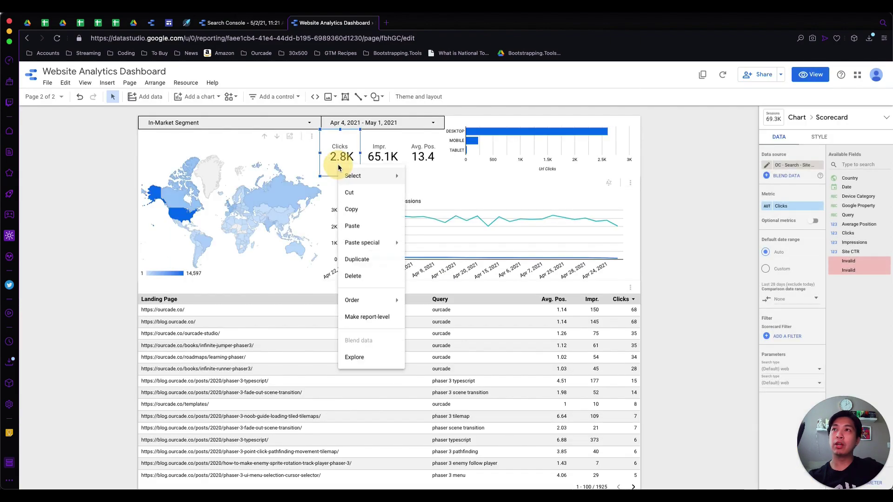
left_click(449, 150)
left_click(449, 149)
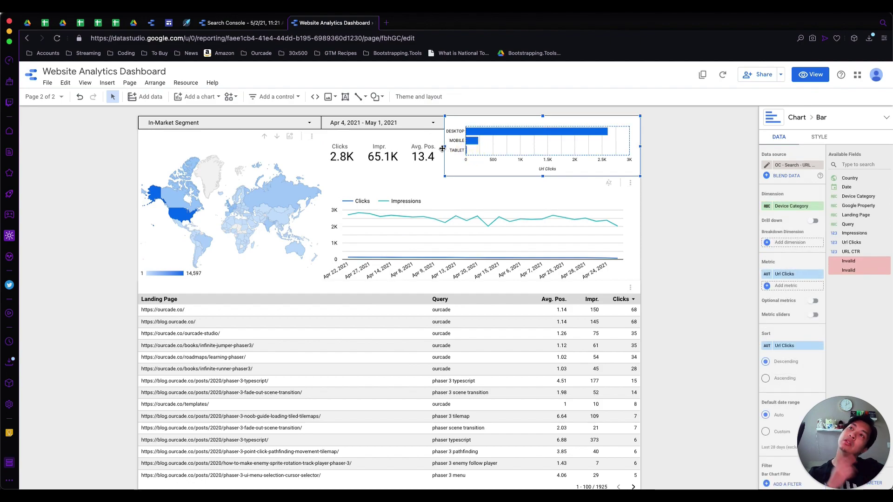
left_click_drag(445, 146, 493, 147)
Step: Widen the three scorecards together so the row extends to the edge of the narrowed bar chart
left_click(425, 158)
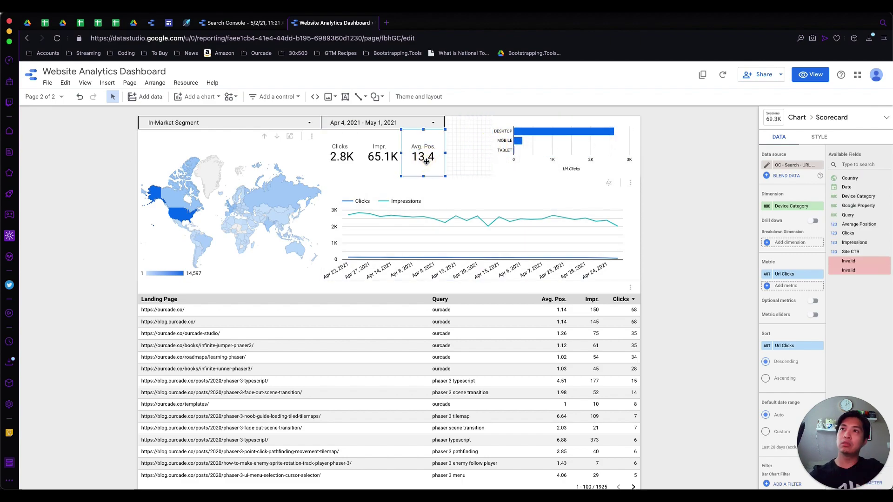
left_click(341, 157, "shift")
left_click_drag(445, 152, 493, 155)
left_click(459, 119)
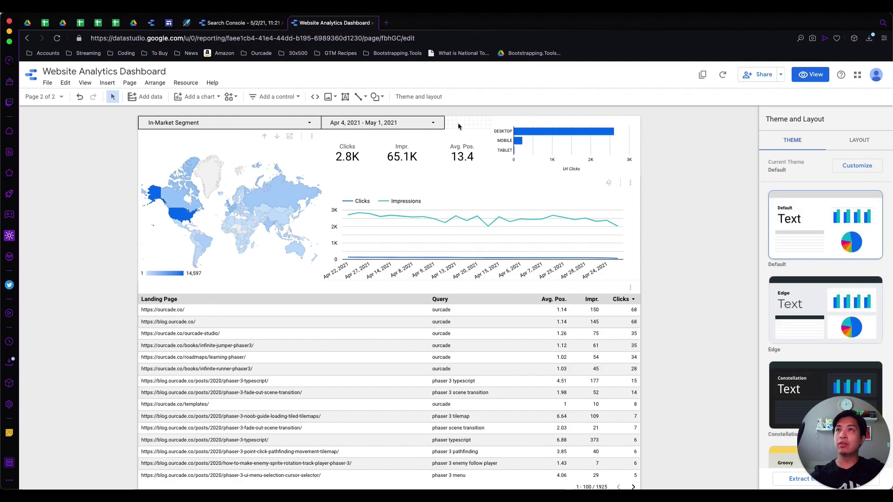
Step: Preview the report and test cross-filtering by selecting individual dates on the line chart, including Apr 10, 2021, and return to editing
left_click(811, 75)
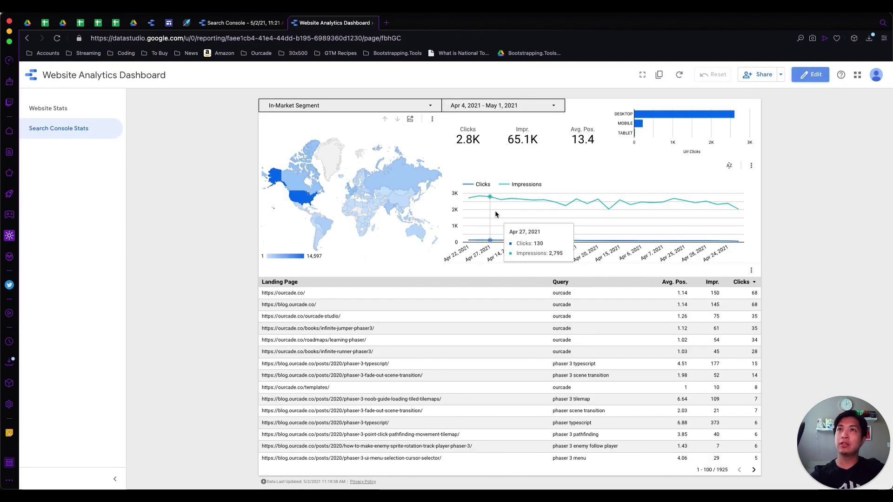
left_click(618, 204)
left_click(623, 204)
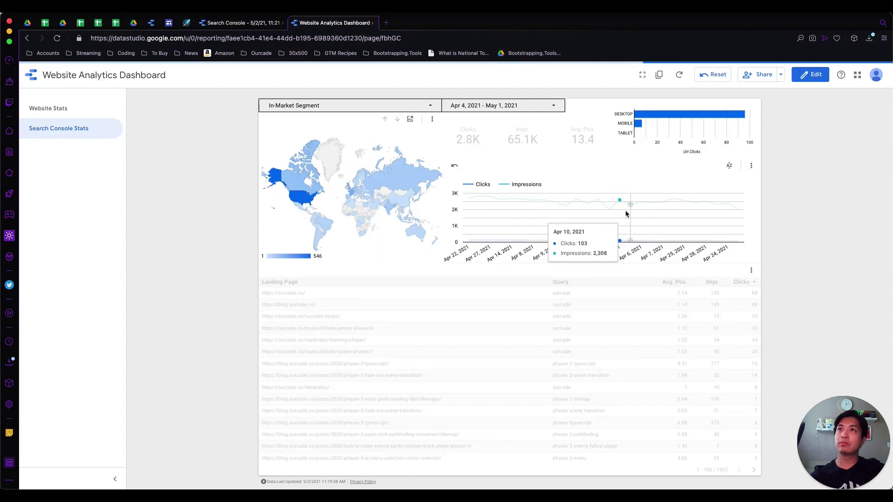
left_click(652, 205)
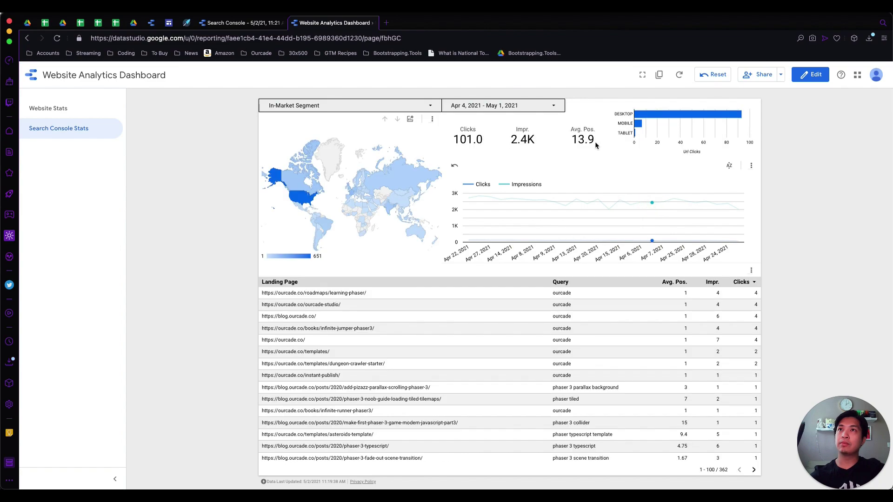
left_click(813, 75)
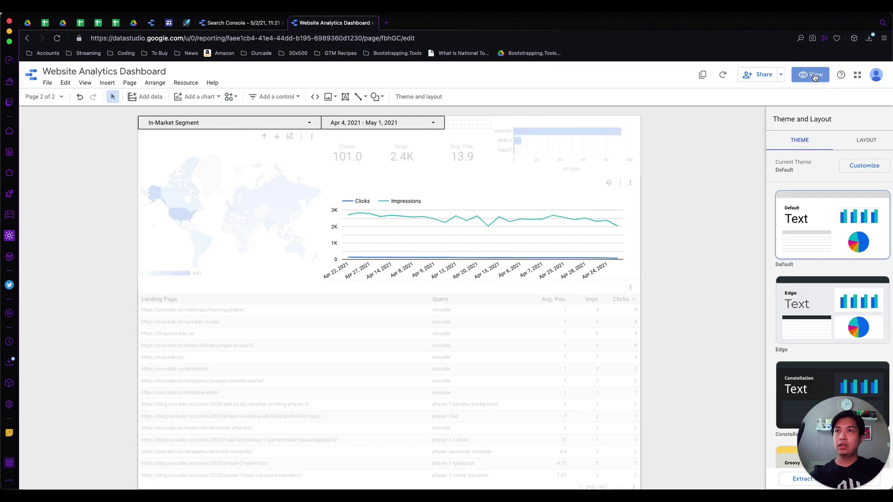
Step: Preview the page again and test cross-filtering from the DESKTOP bar and the infinite-jumper-phaser3 and ourcade-studio table rows
left_click(811, 74)
left_click(657, 117)
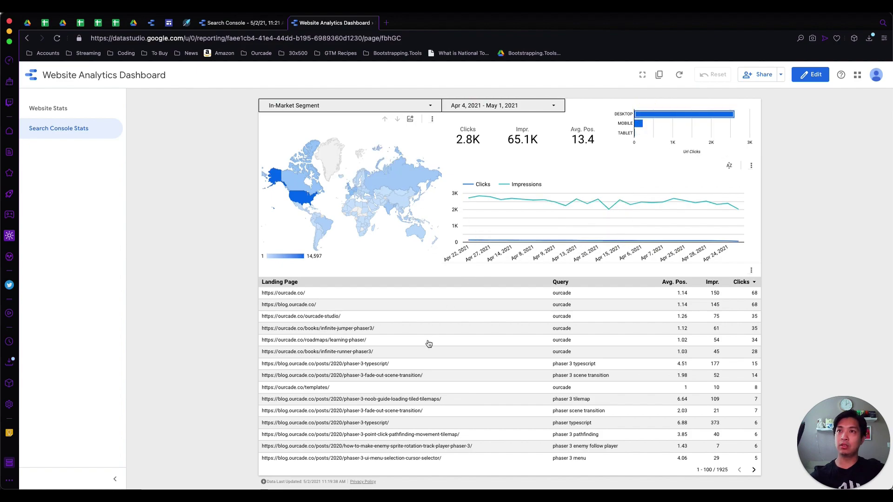
left_click(352, 329)
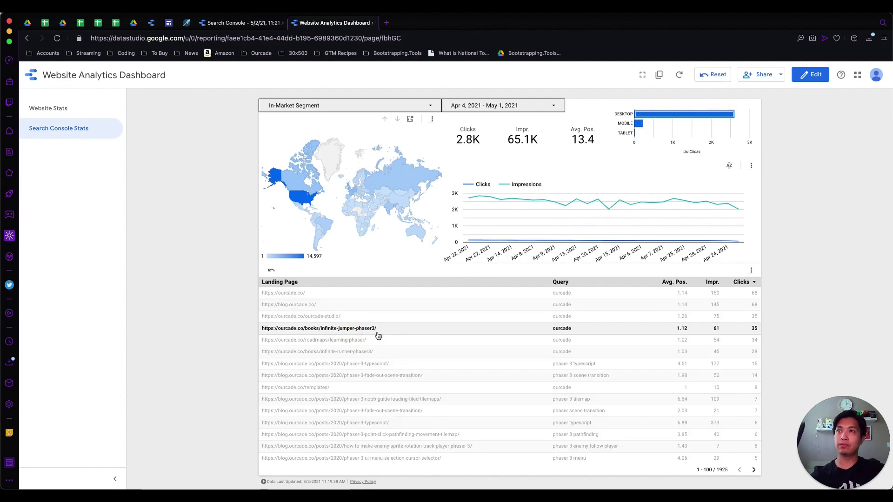
left_click(363, 317)
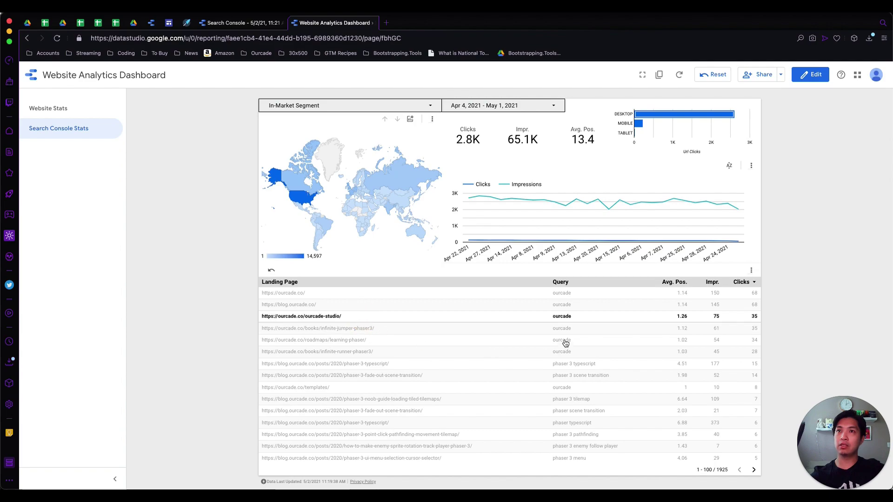
left_click(812, 74)
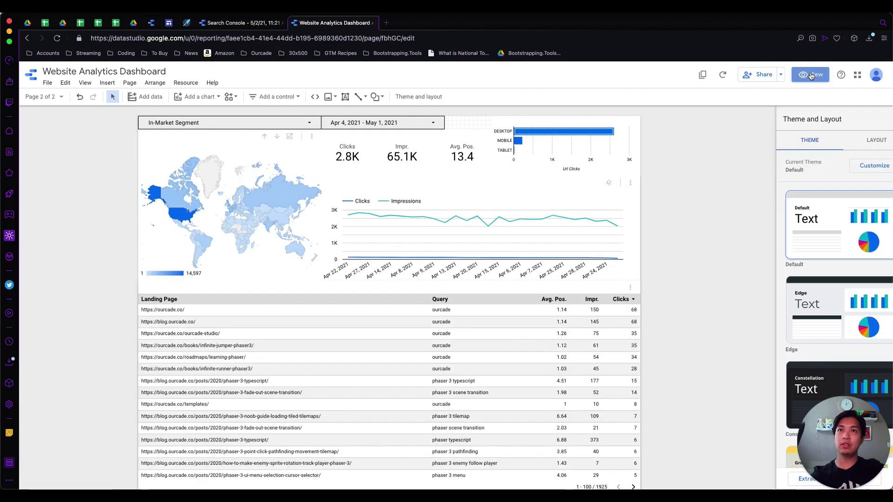
Step: Examine the device bar chart's interaction settings and the landing page table's data source and settings
left_click(591, 160)
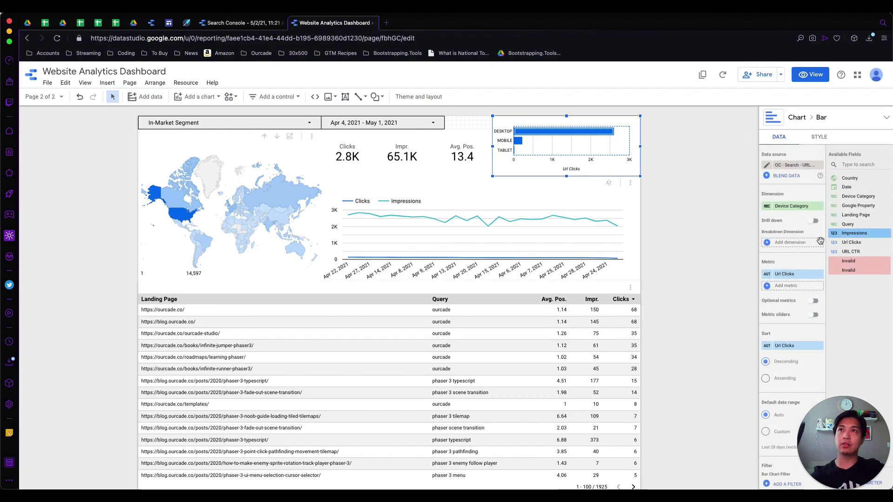
scroll(787, 286, "down", 6)
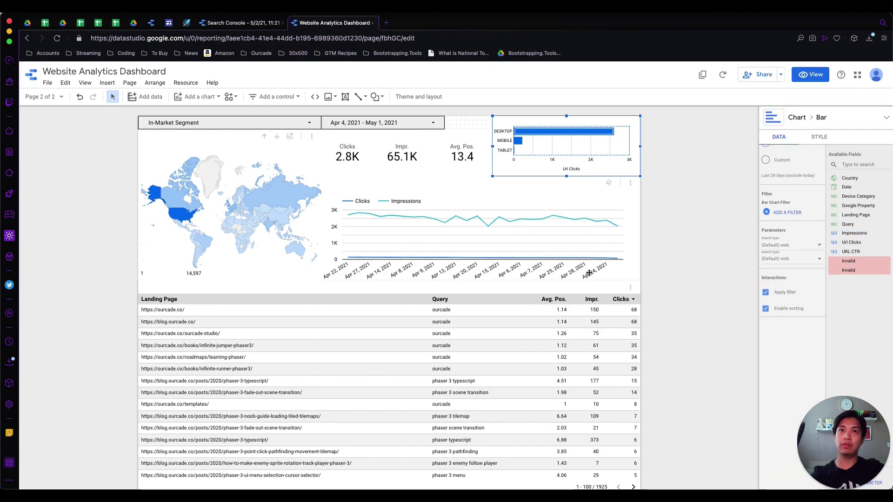
left_click(488, 335)
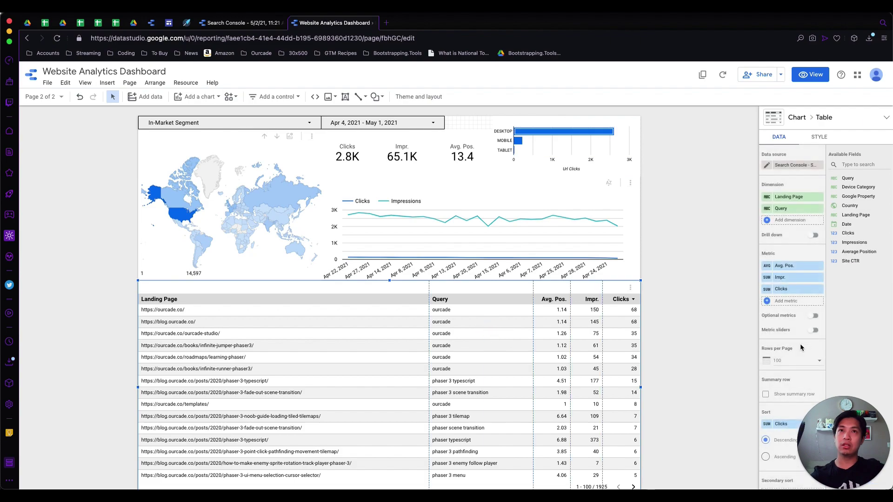
scroll(781, 321, "down", 4)
scroll(775, 286, "up", 8)
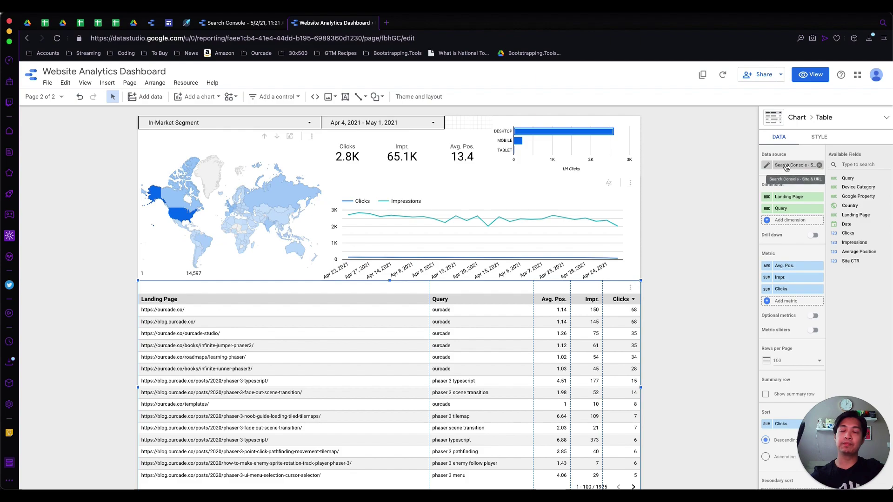
Step: Switch the line chart's data source to the blended Search Console - Site & URL
left_click(497, 203)
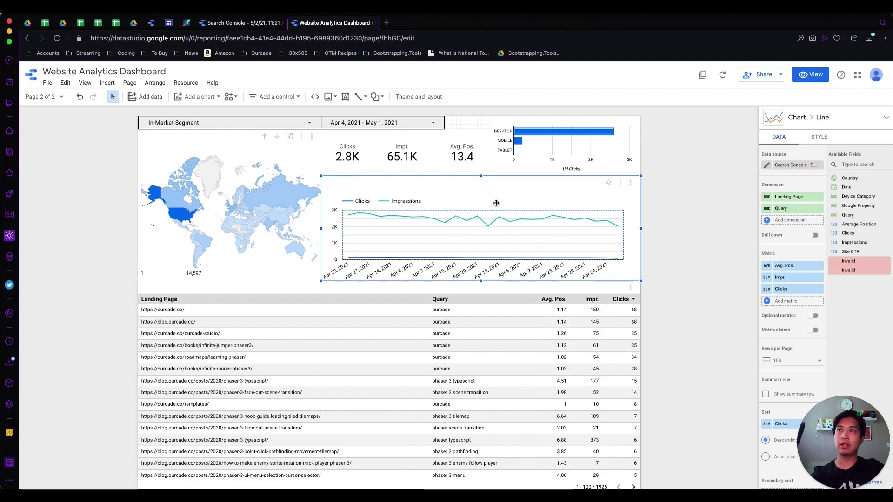
left_click(790, 167)
scroll(782, 219, "down", 2)
left_click(776, 226)
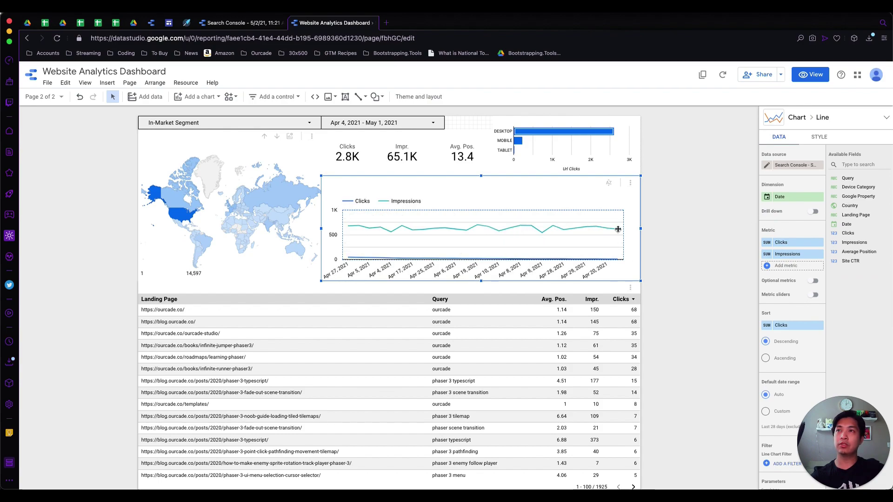
Step: Switch the geo map's data source to Search Console - Site & URL and add Clicks as an optional metric
left_click(203, 180)
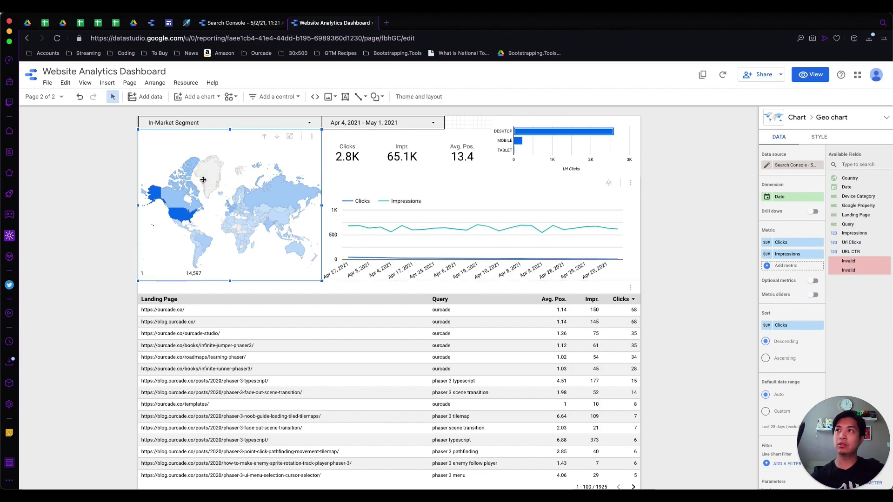
left_click(787, 167)
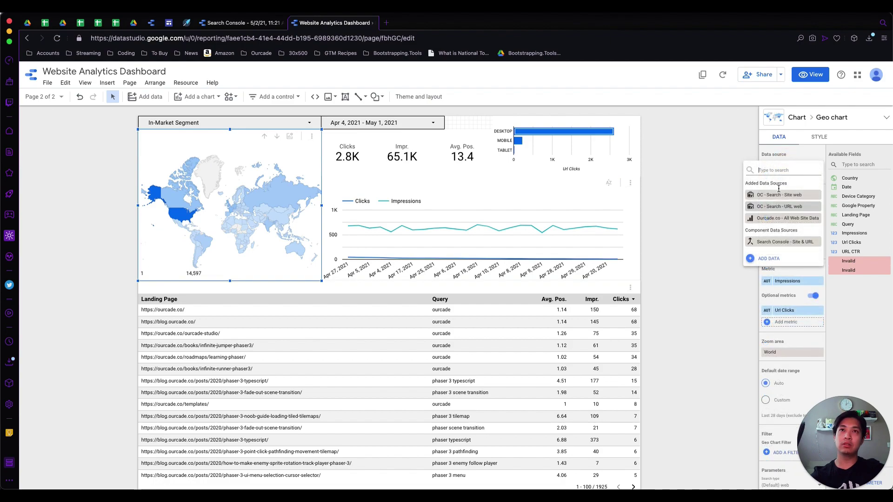
left_click(770, 242)
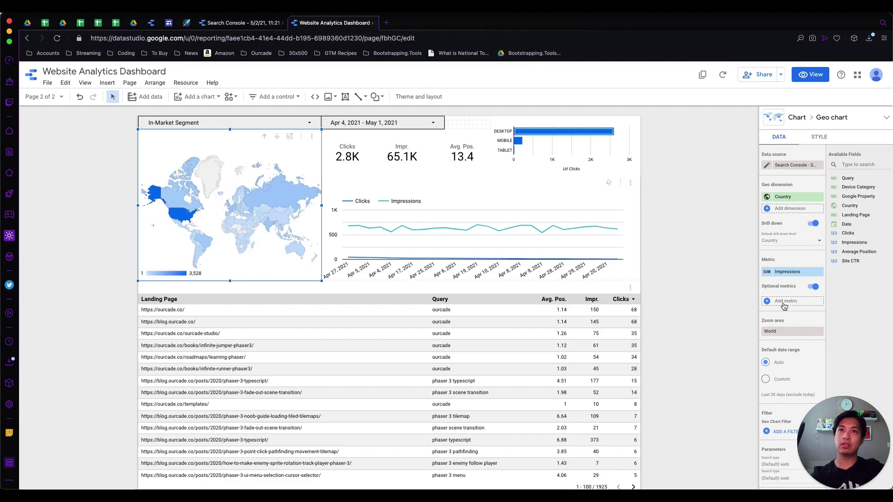
left_click(786, 302)
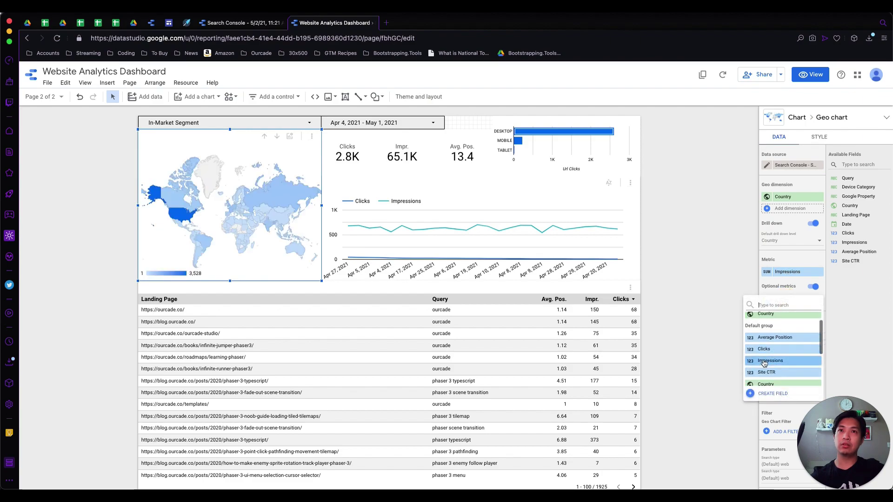
left_click(772, 353)
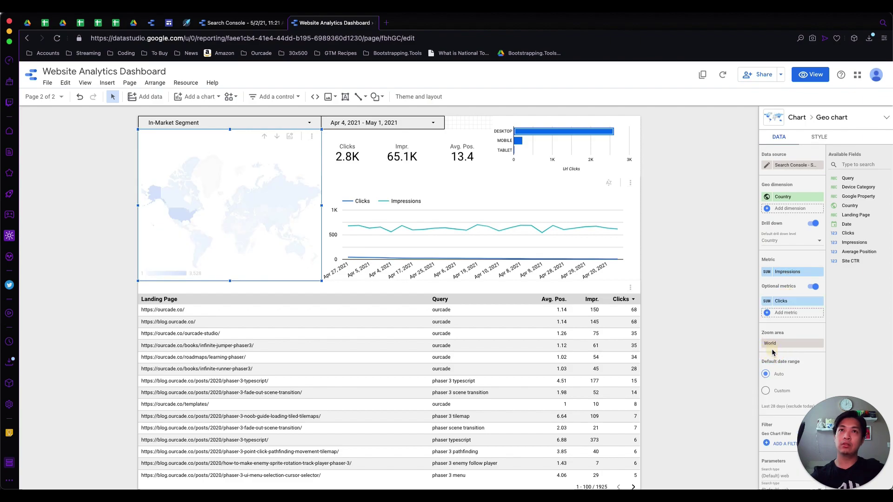
left_click(785, 315)
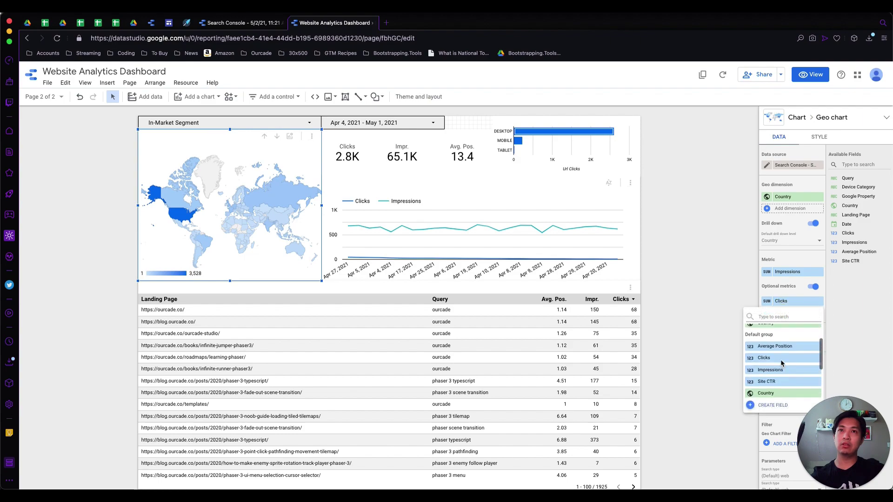
left_click(728, 278)
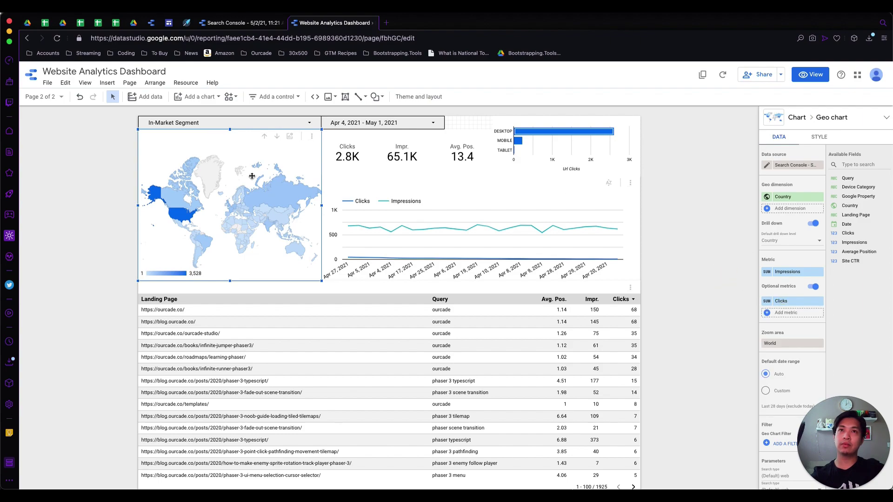
Step: Switch the data source of all three scorecards together to Search Console - Site & URL
left_click(346, 153)
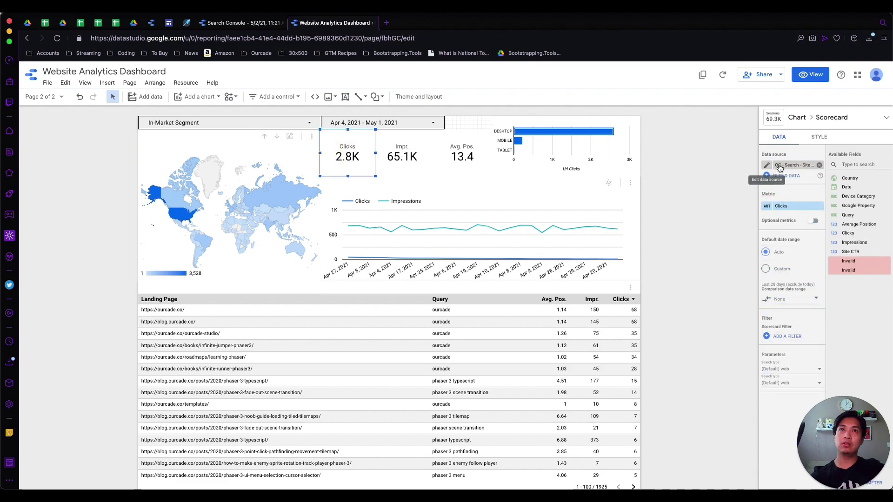
left_click(413, 156, "shift")
left_click(463, 157, "shift")
left_click(787, 167)
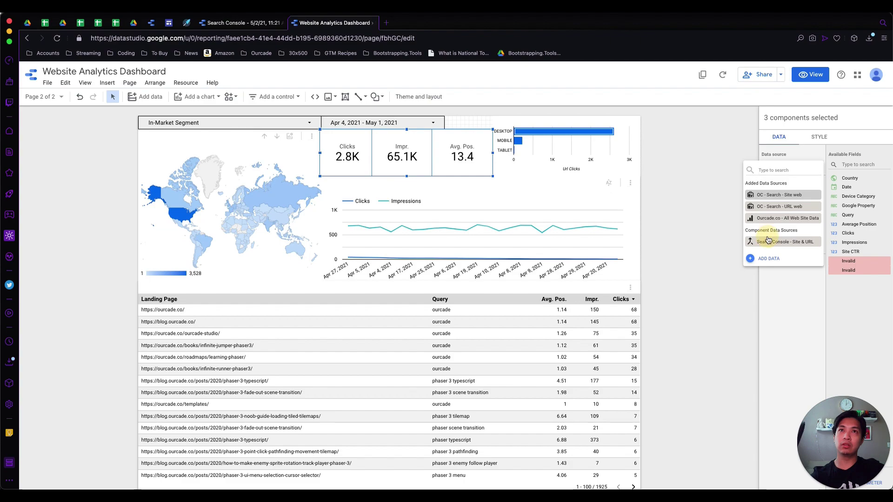
left_click(768, 241)
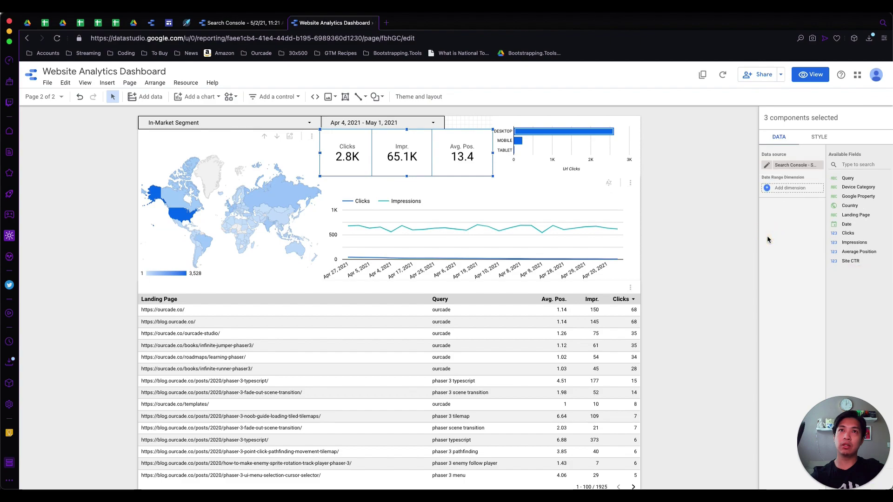
left_click(691, 191)
Step: Rename the Impressions scorecard's metric to "Impr."
left_click(404, 159)
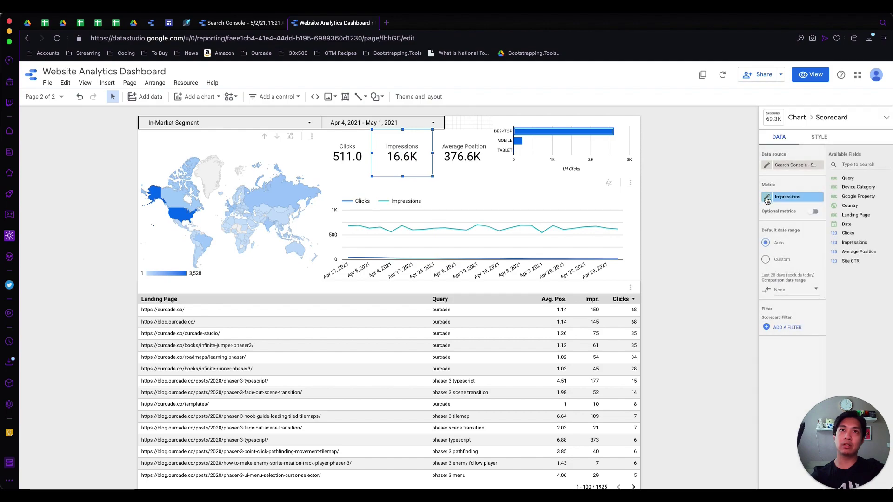
left_click(767, 199)
type("Impr.")
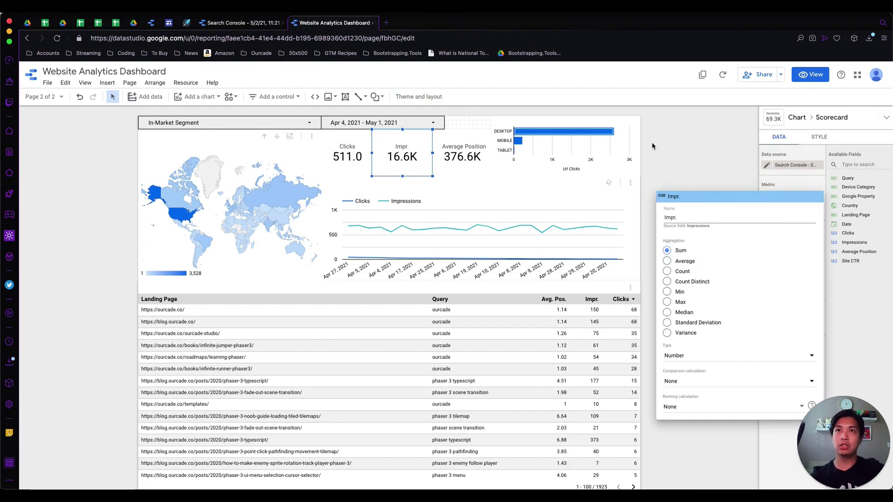
left_click(652, 146)
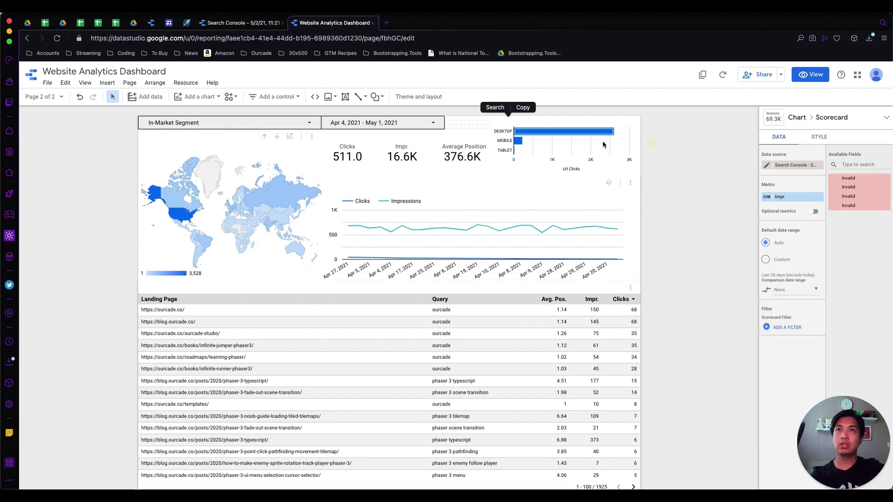
Step: Rename the Average Position scorecard's metric to "Avg. Pos." and set its aggregation to Average
left_click(458, 157)
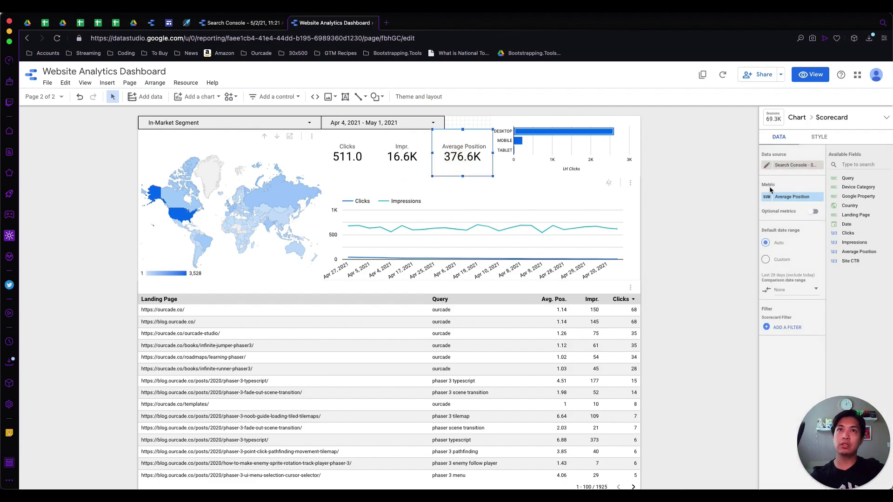
left_click(768, 199)
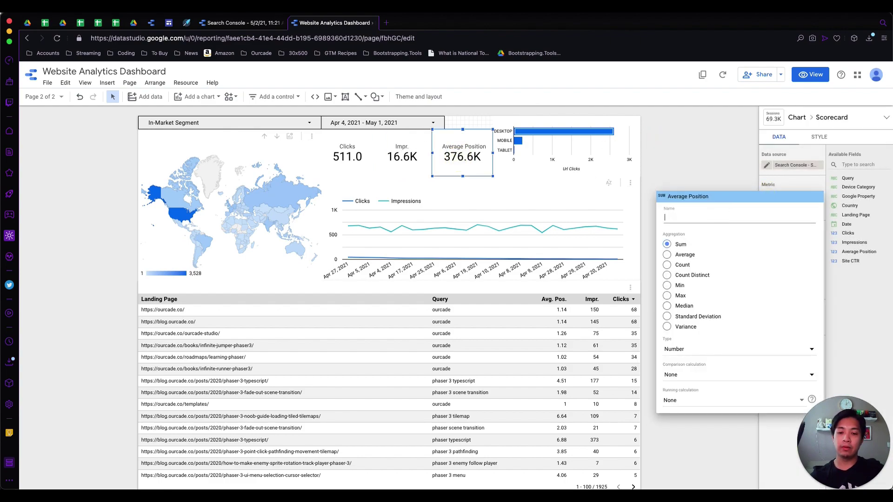
type("Avg. Pos.")
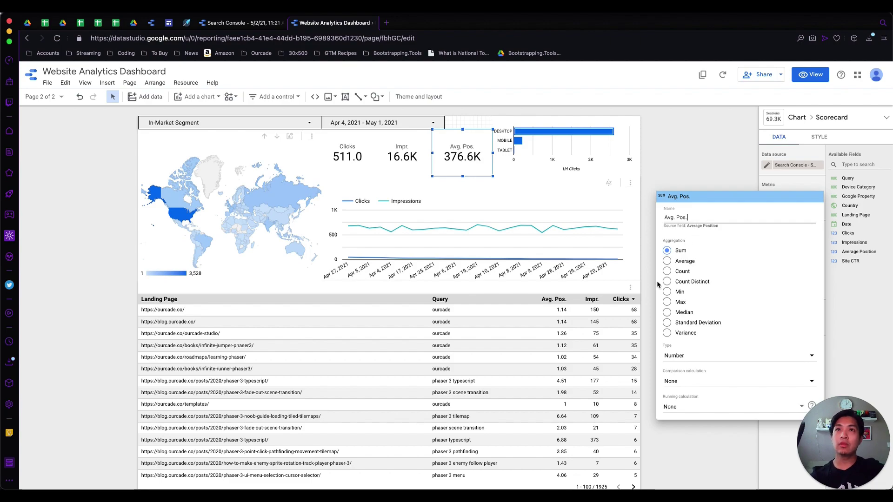
left_click(667, 263)
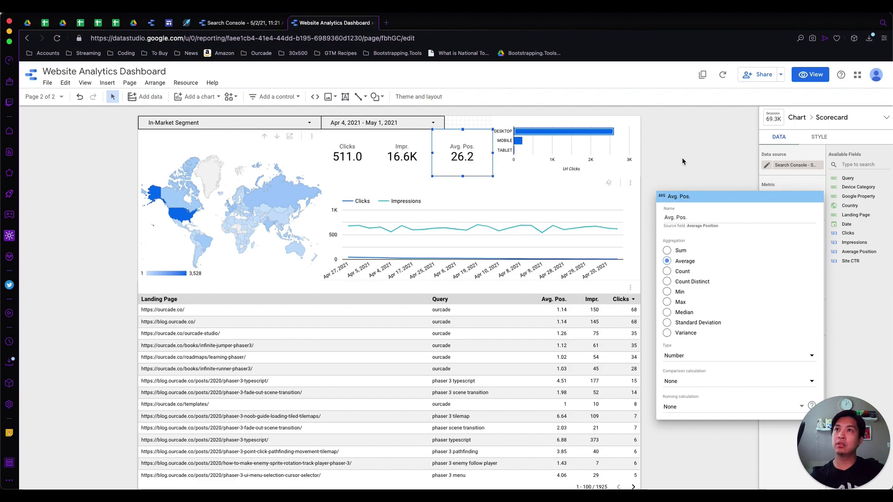
left_click(682, 161)
left_click(402, 158)
left_click(347, 151)
Step: Switch the device bar chart's data source to Search Console - Site & URL
left_click(546, 156)
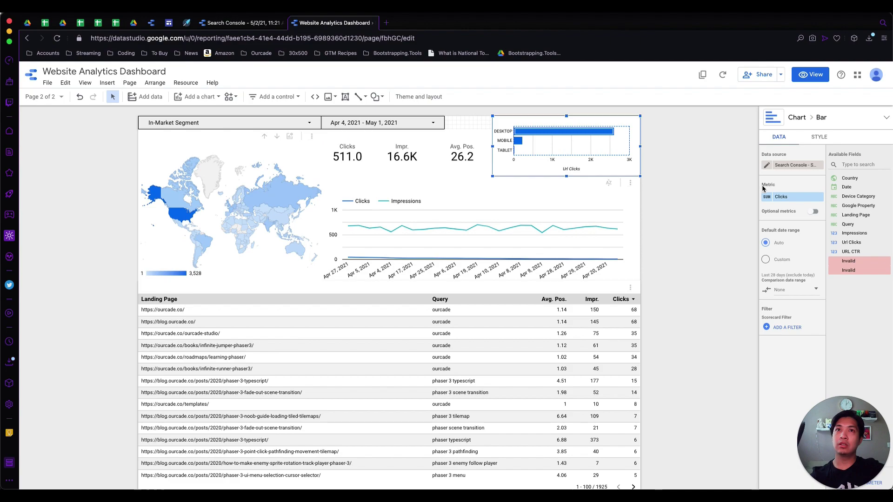
left_click(798, 166)
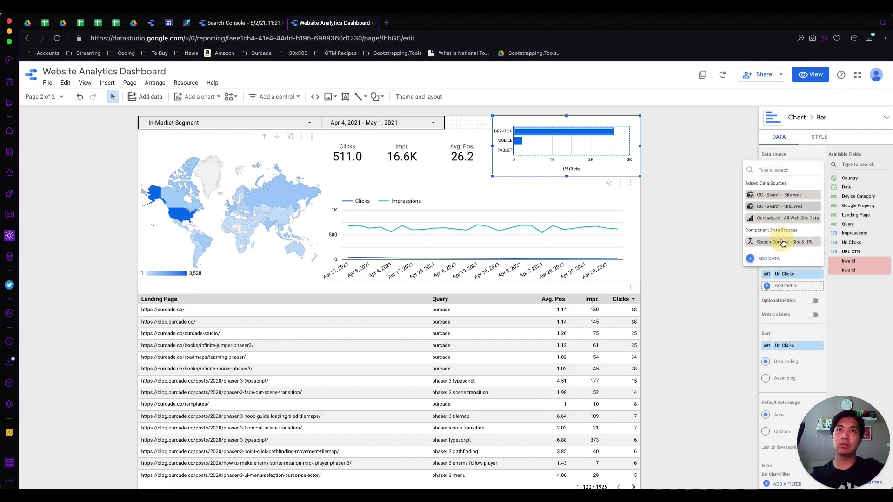
left_click(782, 243)
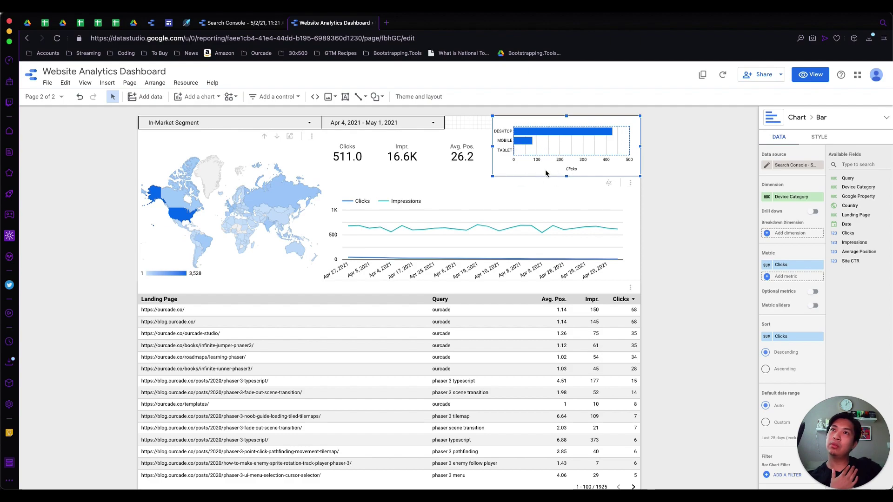
left_click(688, 229)
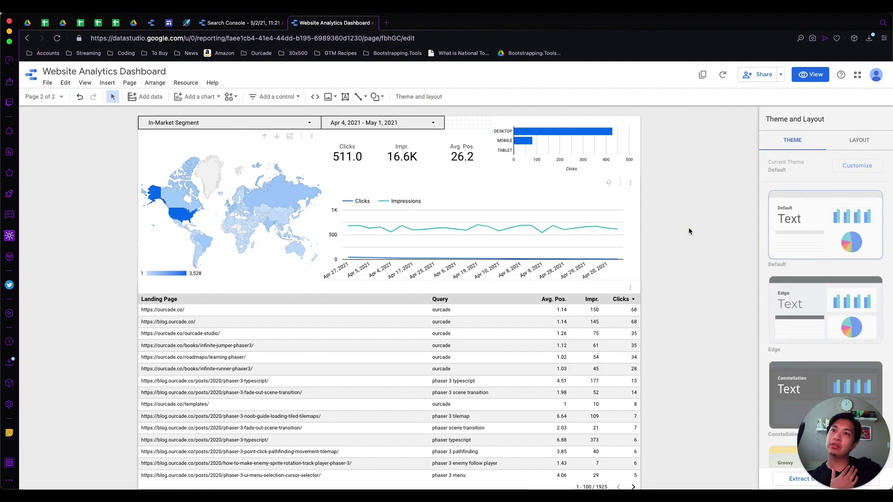
left_click(808, 80)
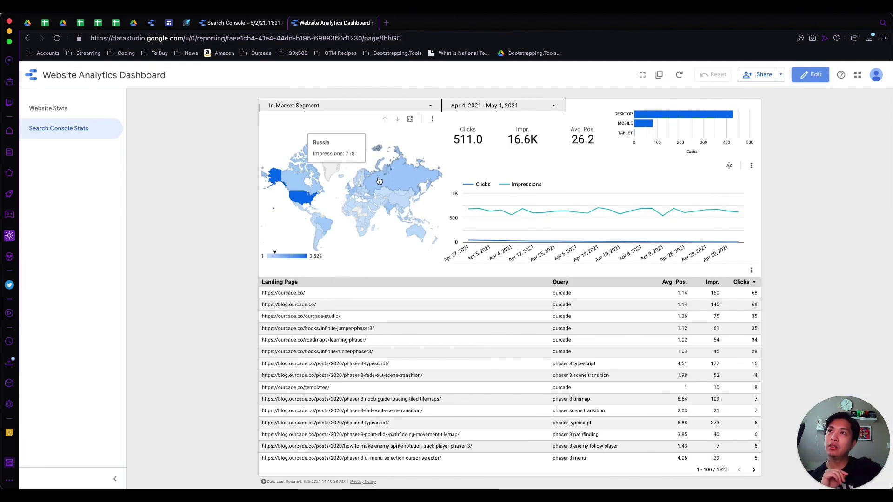
left_click(652, 116)
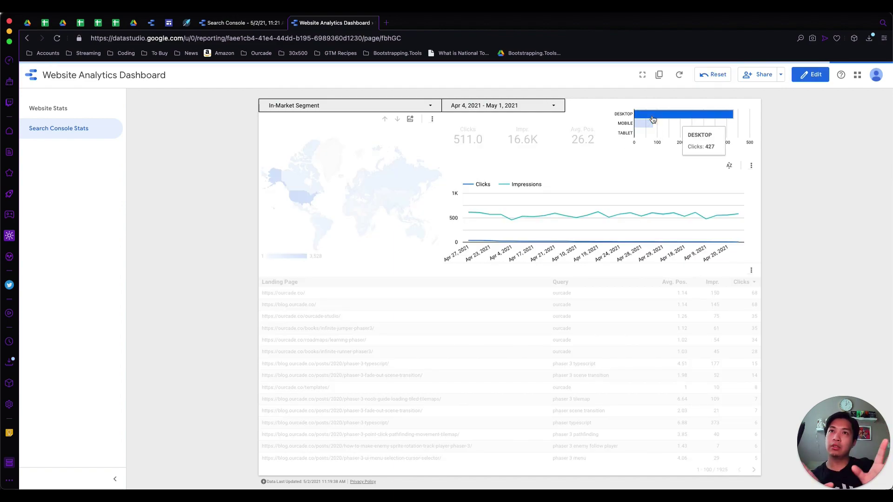
left_click(554, 213)
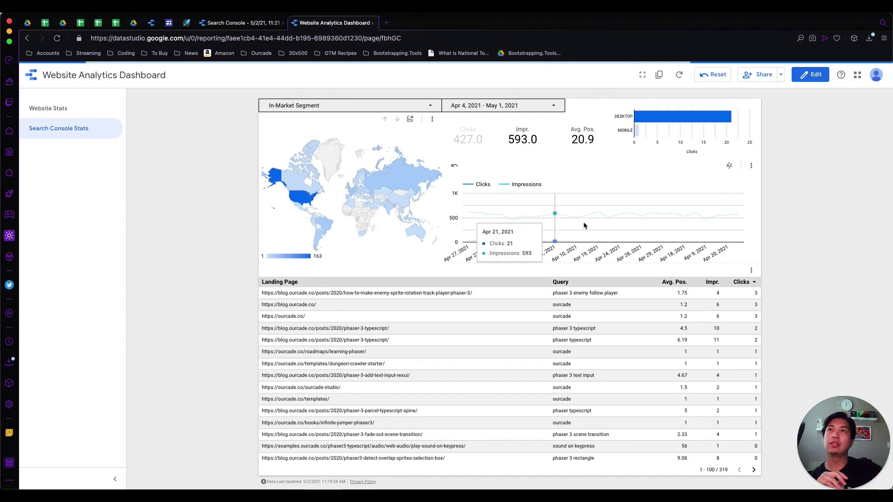
left_click(300, 202)
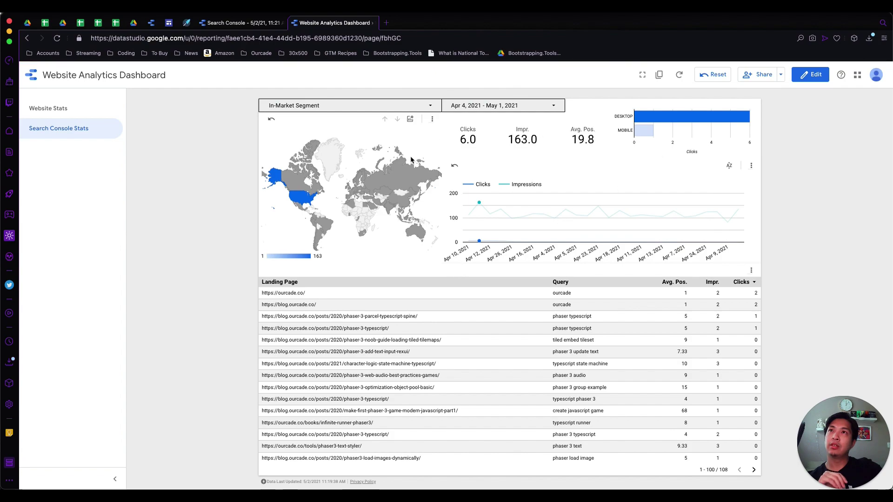
left_click(643, 131)
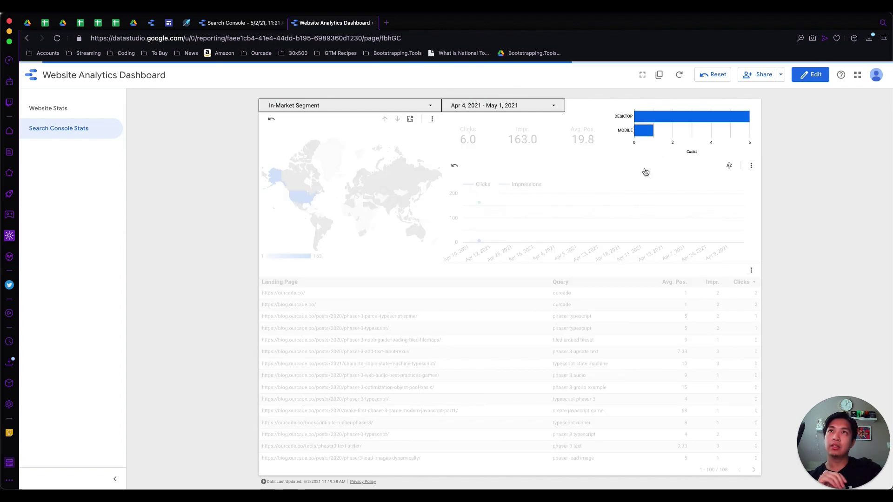
left_click(362, 296)
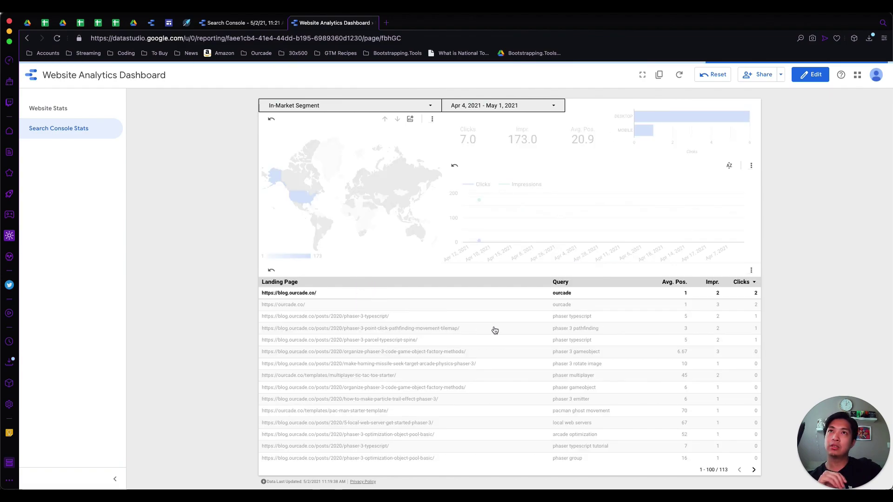
mouse_move(494, 219)
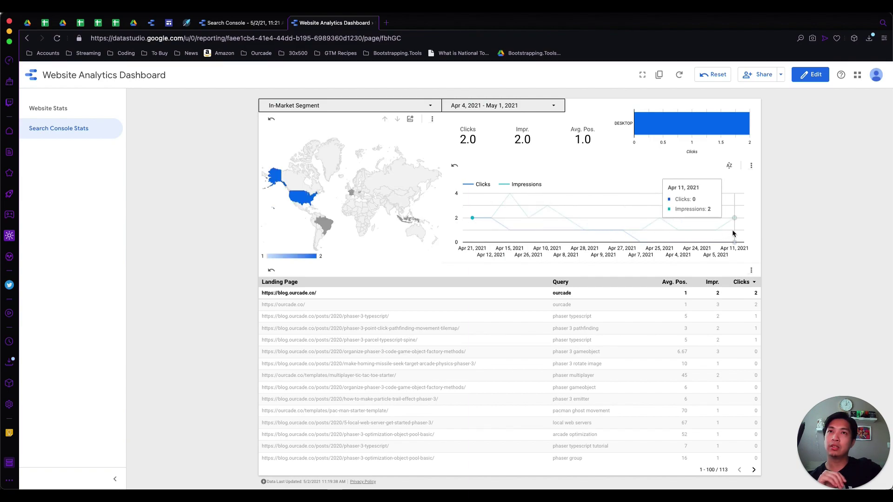
left_click(308, 203)
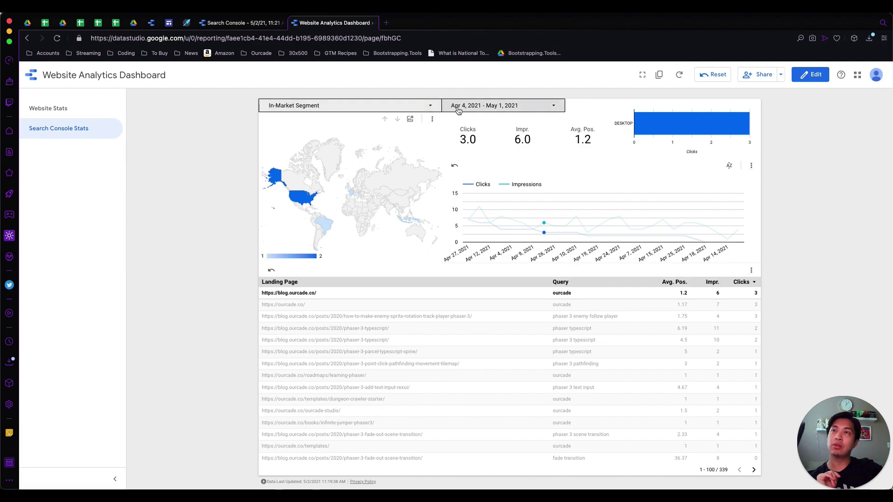
Step: Apply the Last 14 days date range on top of the active cross-filters
left_click(527, 111)
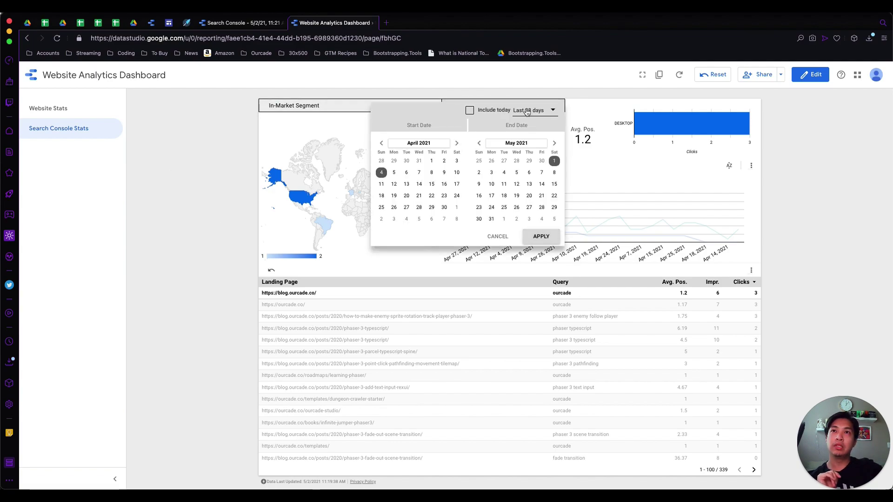
left_click(537, 113)
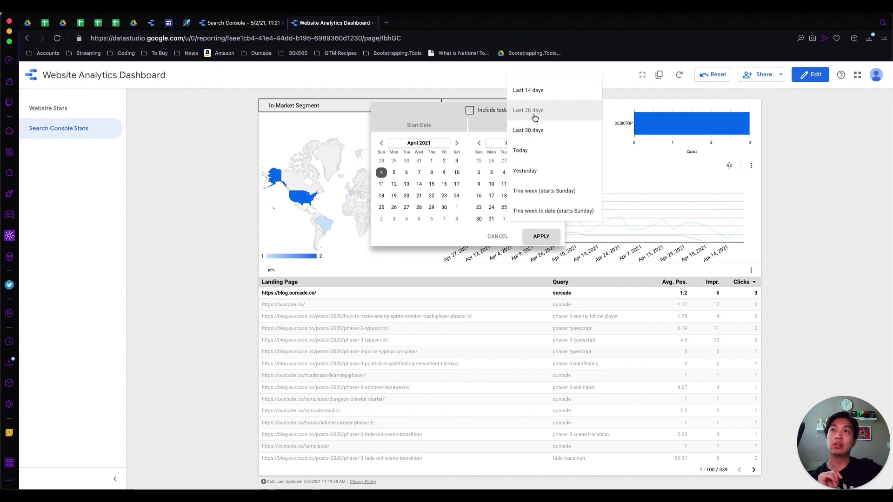
left_click(540, 93)
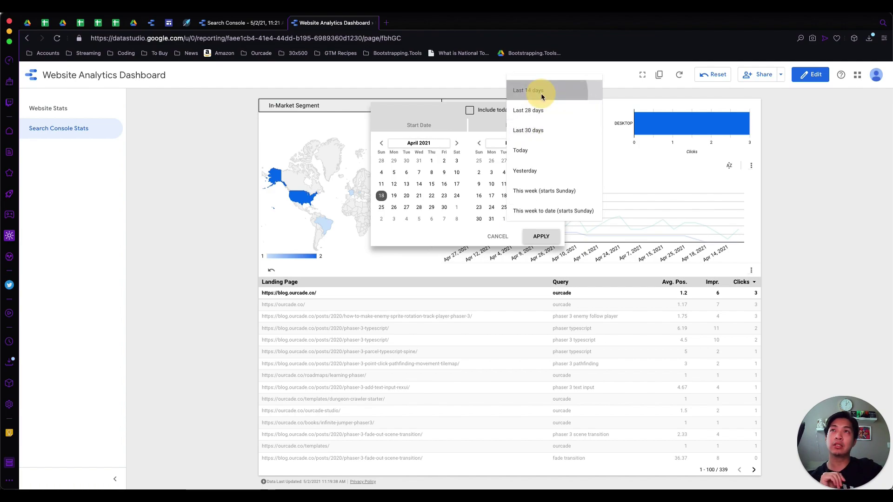
left_click(541, 237)
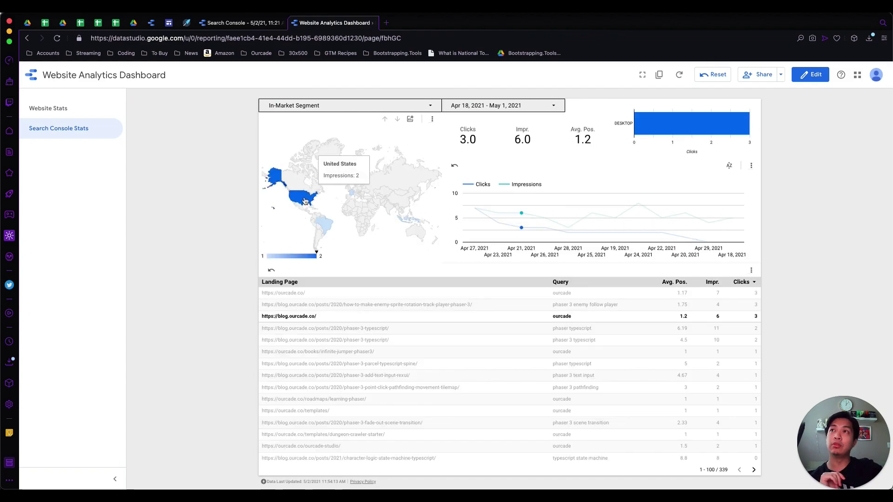
Step: Toggle the United States map filter and the Desktop bar filter, and reset all report filters
left_click(305, 201)
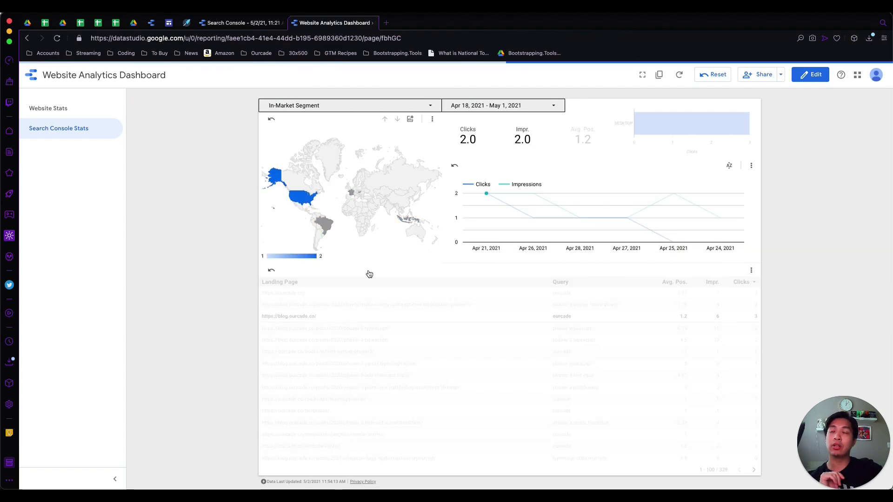
left_click(303, 198)
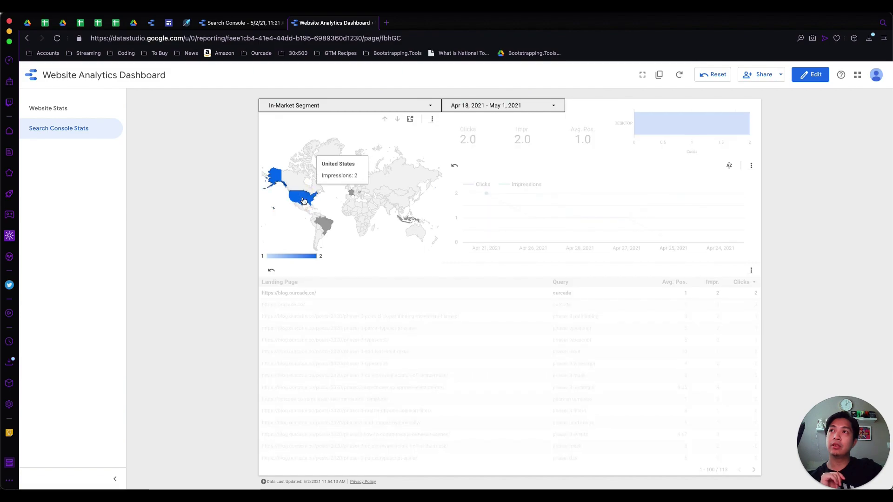
left_click(657, 133)
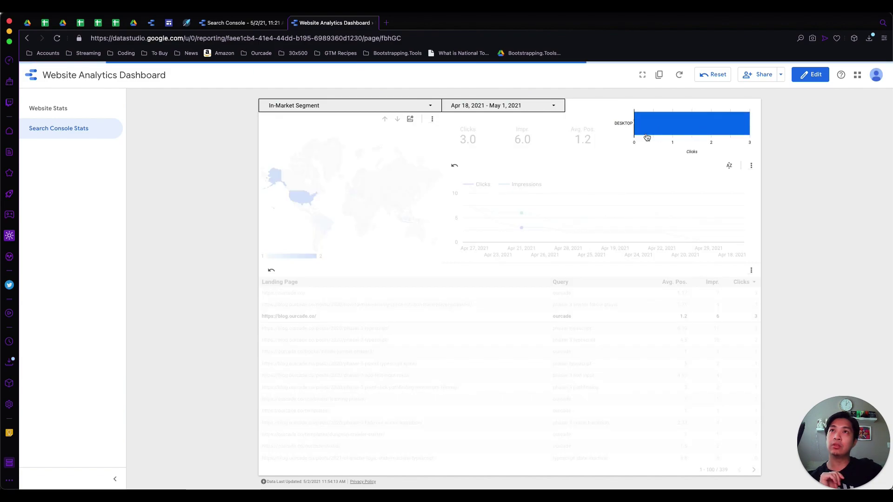
left_click(713, 74)
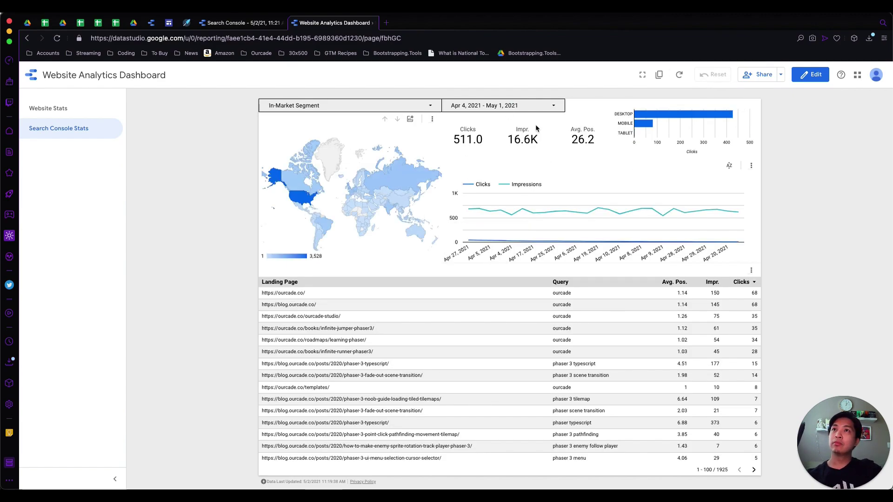
left_click(535, 106)
left_click(541, 116)
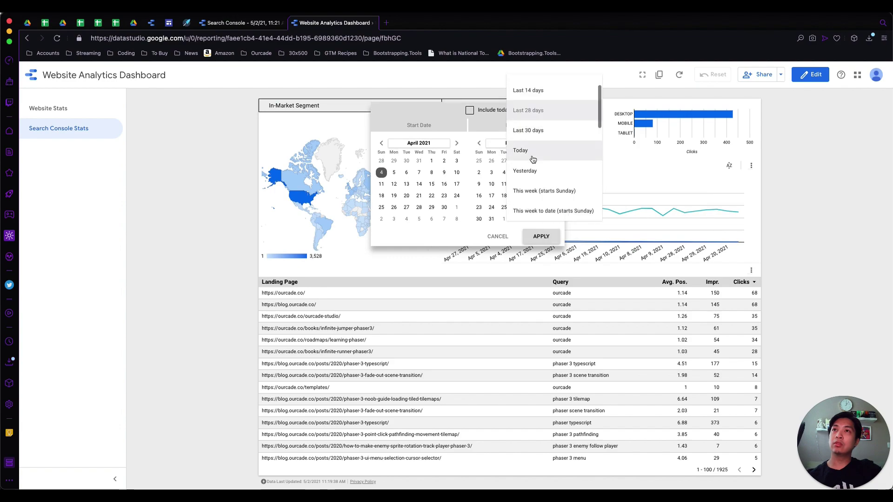
scroll(566, 96, "down", 1)
key("Escape")
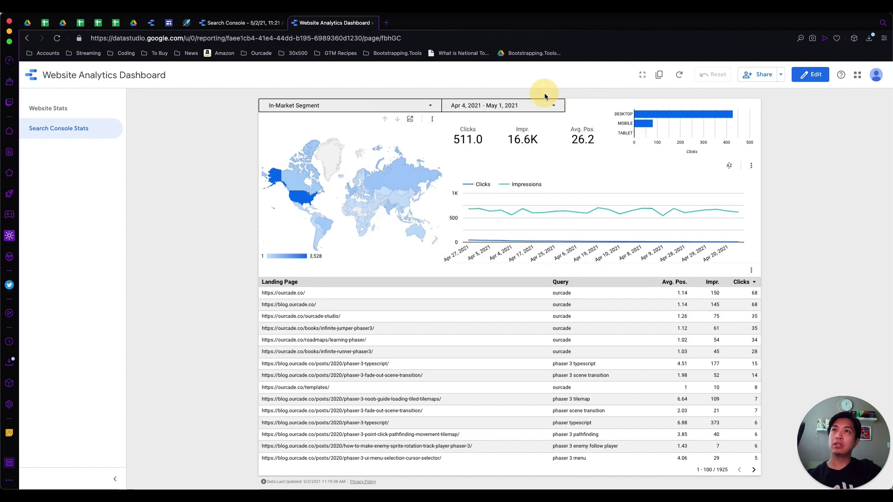
Step: Set the unfiltered Search Console Stats page's date range to Last 14 days
left_click(517, 110)
left_click(539, 111)
left_click(537, 92)
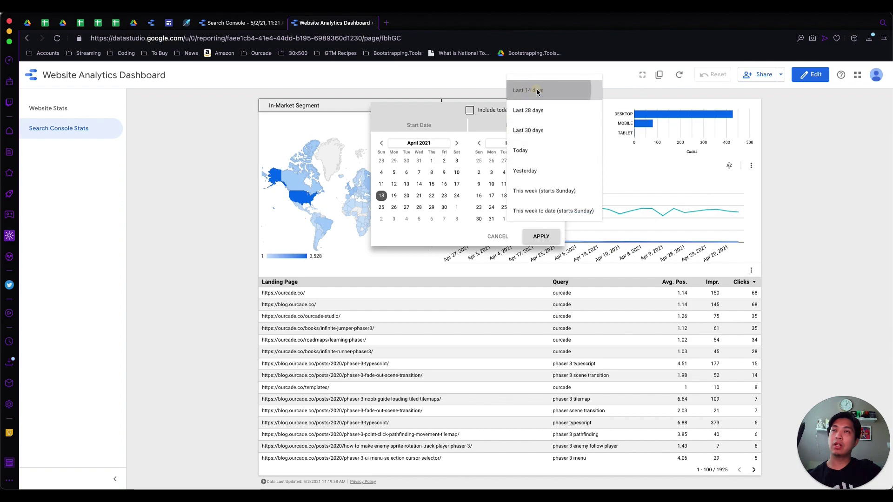
left_click(541, 237)
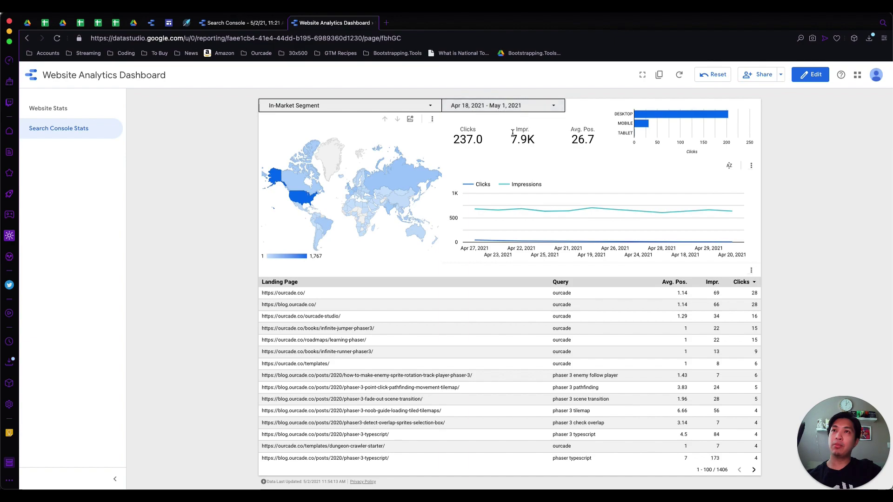
Step: Compare the Website Stats and Search Console Stats pages under the same date range
left_click(55, 108)
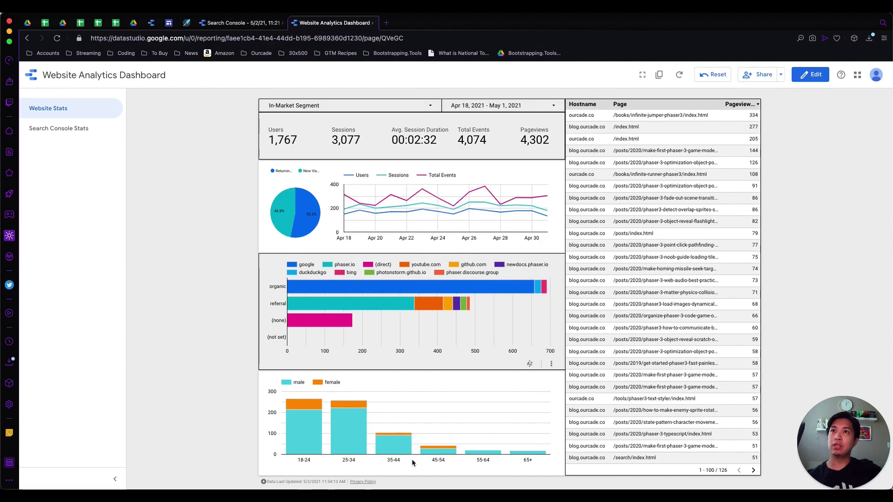
scroll(631, 299, "down", 5)
scroll(625, 335, "up", 5)
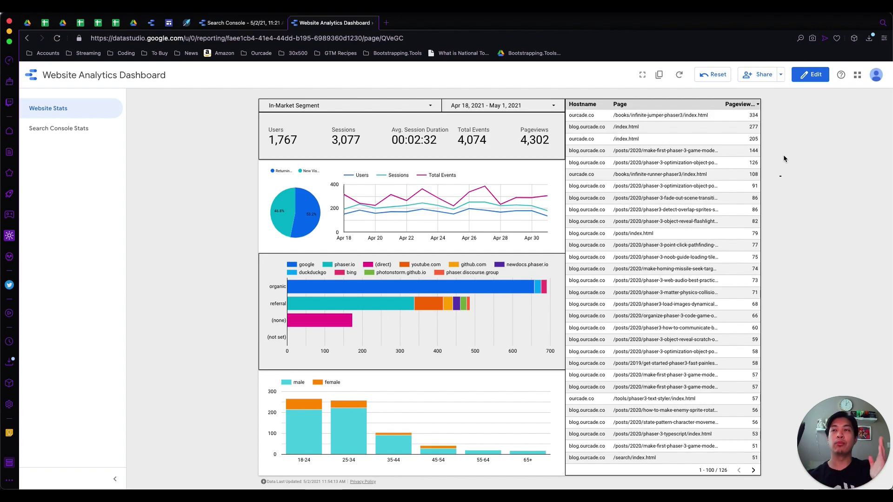
left_click(84, 133)
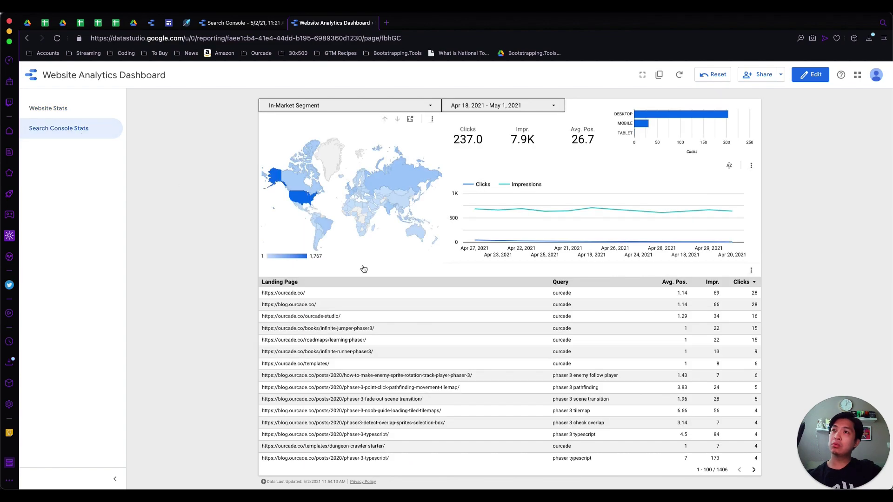
left_click(92, 112)
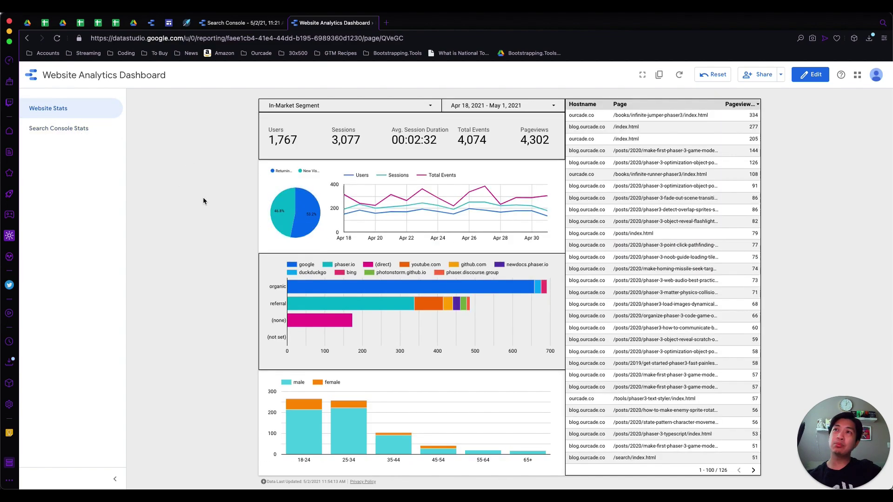
left_click(64, 127)
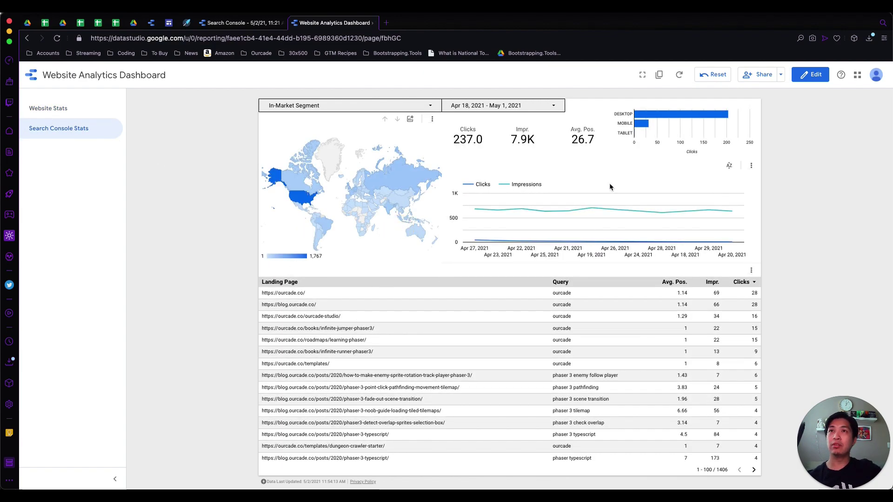
left_click(58, 109)
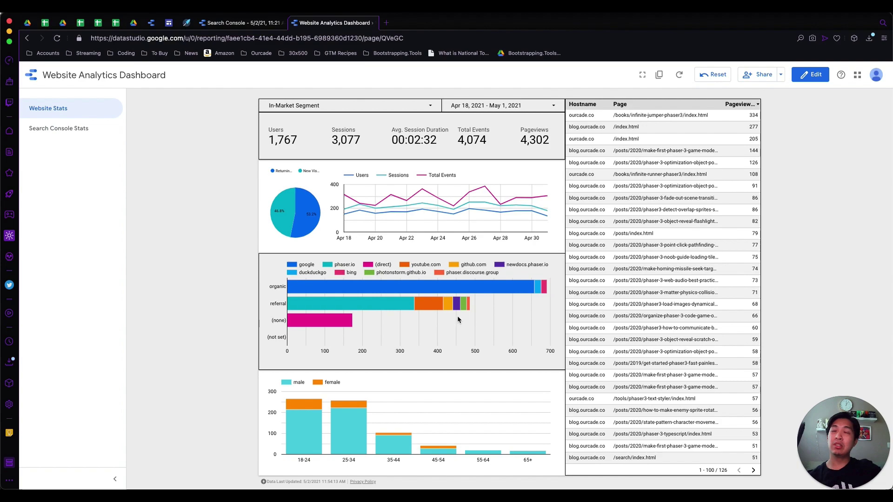
left_click(73, 131)
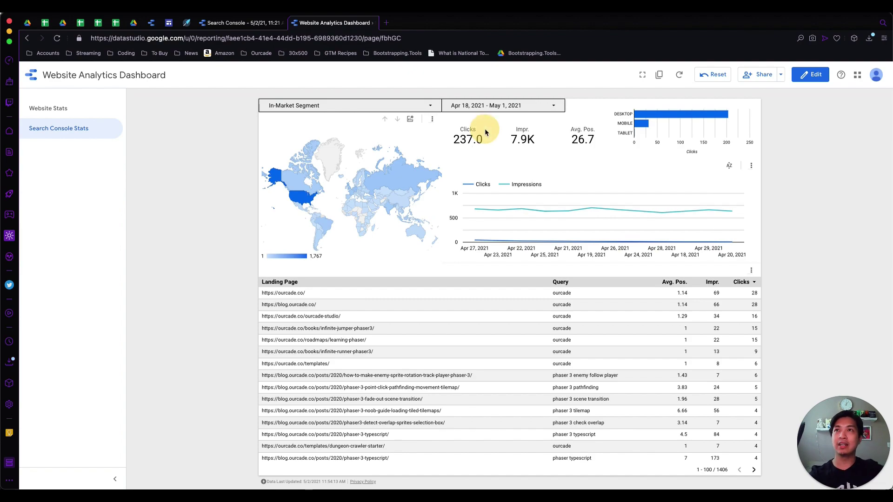
Step: Return to editing and give the three scorecards and the device bar chart a light grey background
left_click(817, 76)
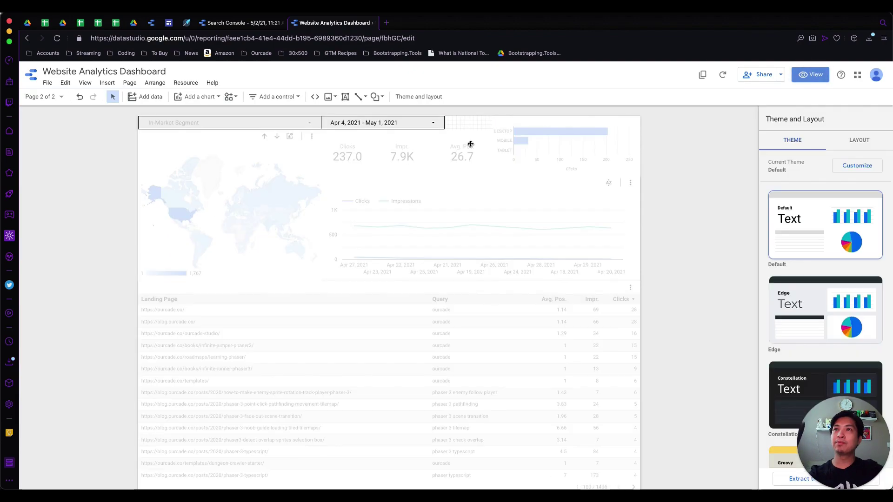
left_click(354, 156)
left_click(421, 146, "shift")
left_click(465, 147, "shift")
left_click(517, 138, "shift")
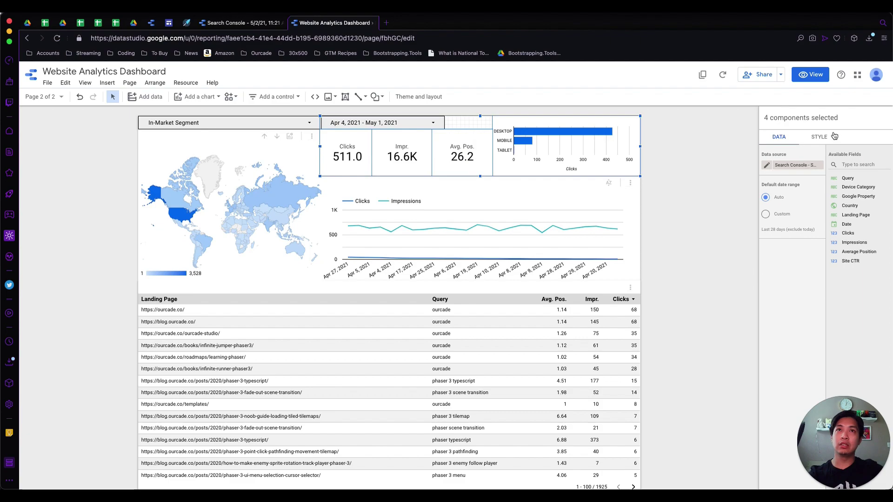
left_click(819, 136)
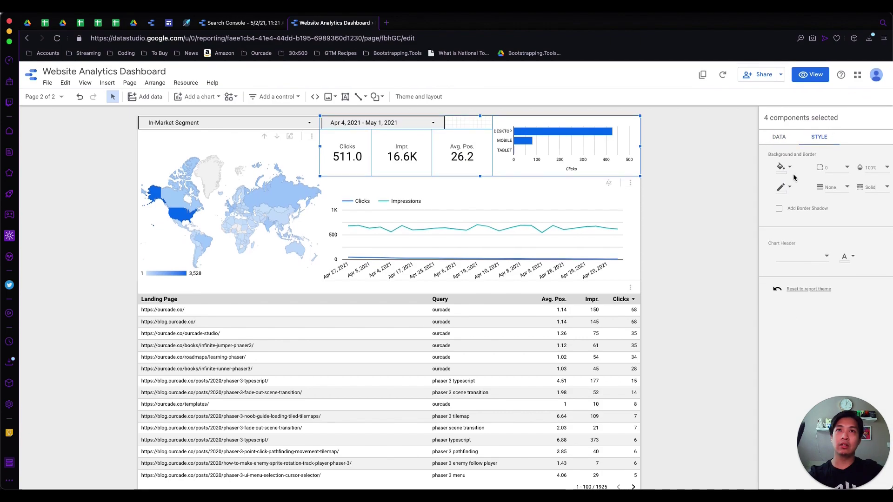
left_click(782, 167)
left_click(855, 204)
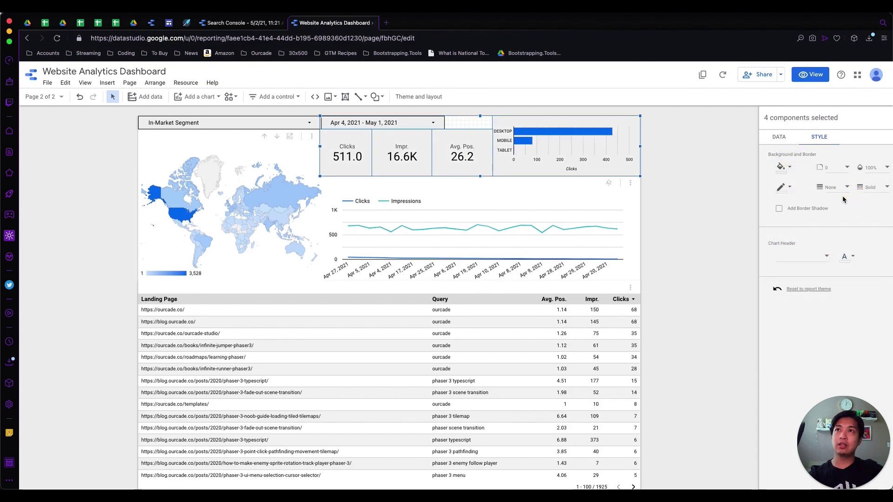
left_click(690, 169)
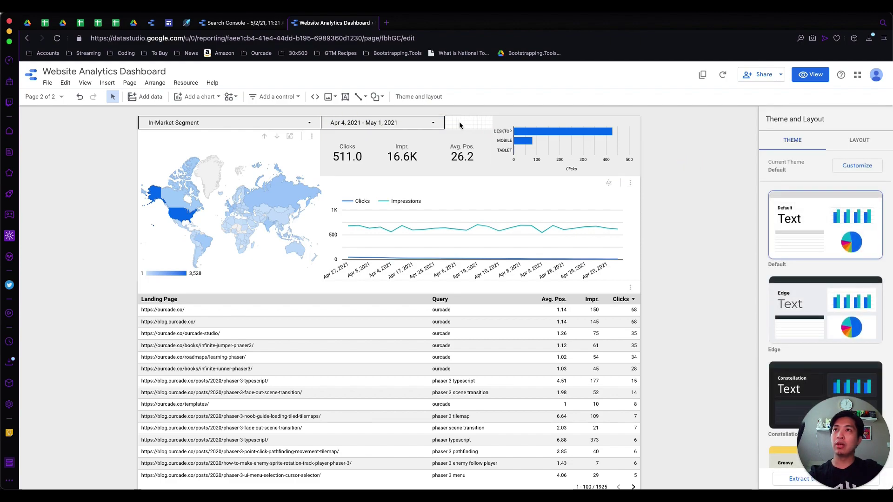
Step: Draw a rectangle over the gap between the date range control and the device bar chart, filled with the same light grey
left_click(377, 97)
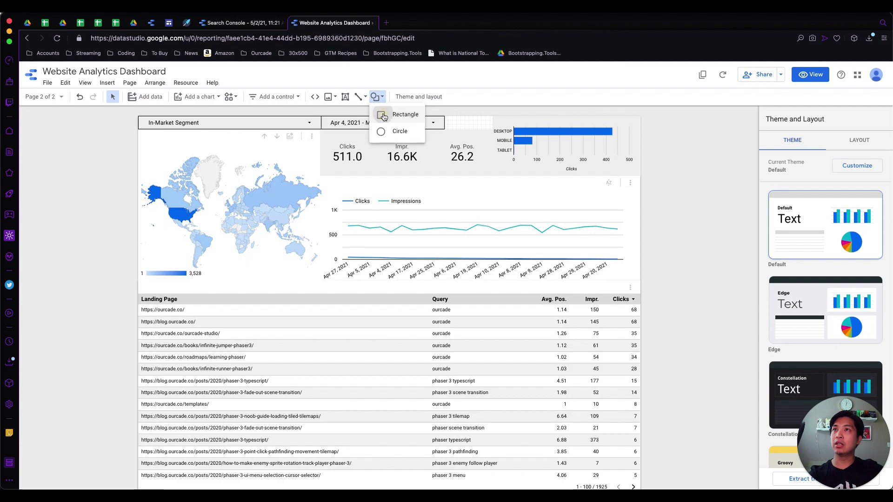
left_click(383, 117)
left_click_drag(479, 129, 496, 133)
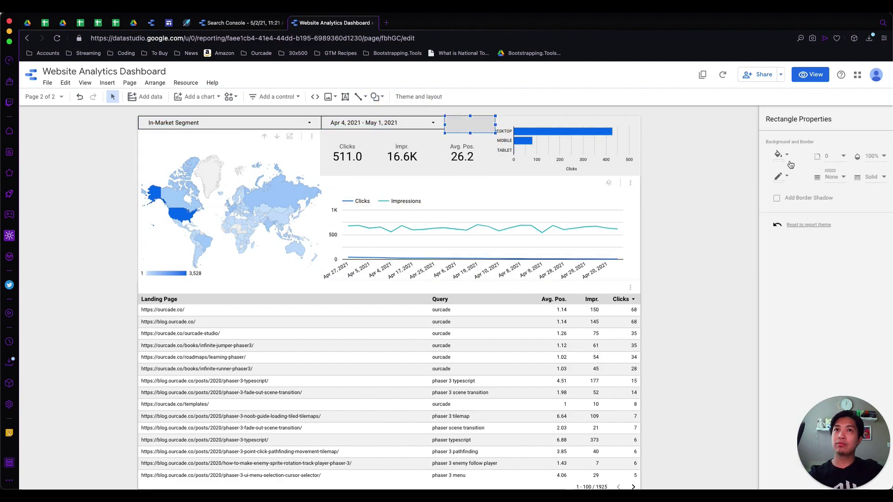
left_click(784, 157)
left_click(858, 193)
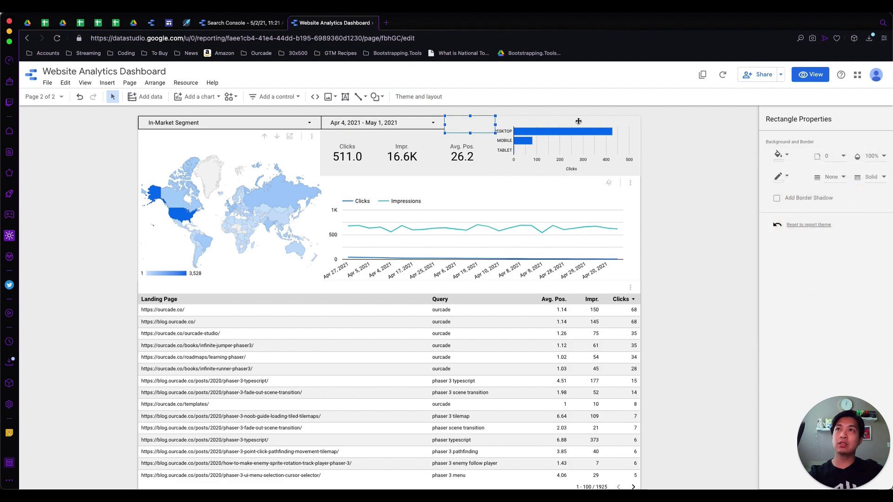
Step: Narrow the grey rectangle to end at the device bar chart's near edge and send it to the back
left_click_drag(496, 124, 493, 124)
right_click(466, 121)
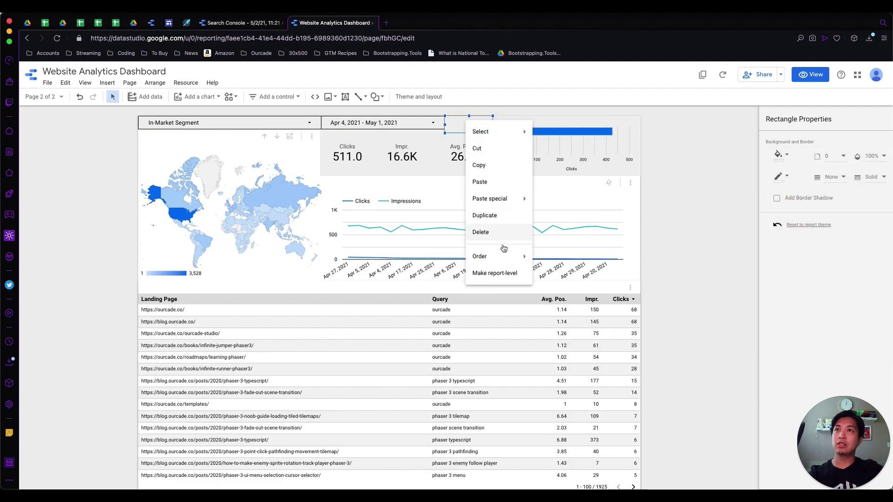
mouse_move(493, 256)
left_click(566, 305)
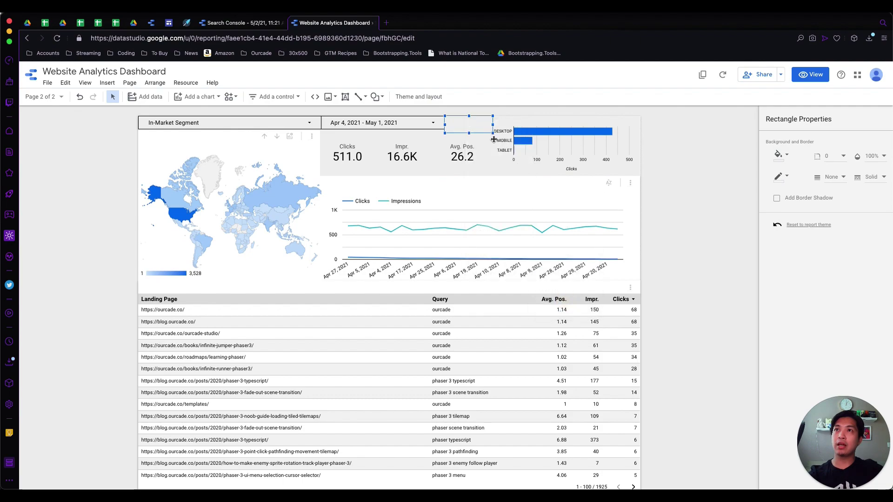
Step: Extend the grey rectangle behind the device bar chart to the page's right edge and the chart's lower edge, starting at the date range control's end
left_click_drag(494, 134, 640, 177)
left_click_drag(446, 147, 141, 153)
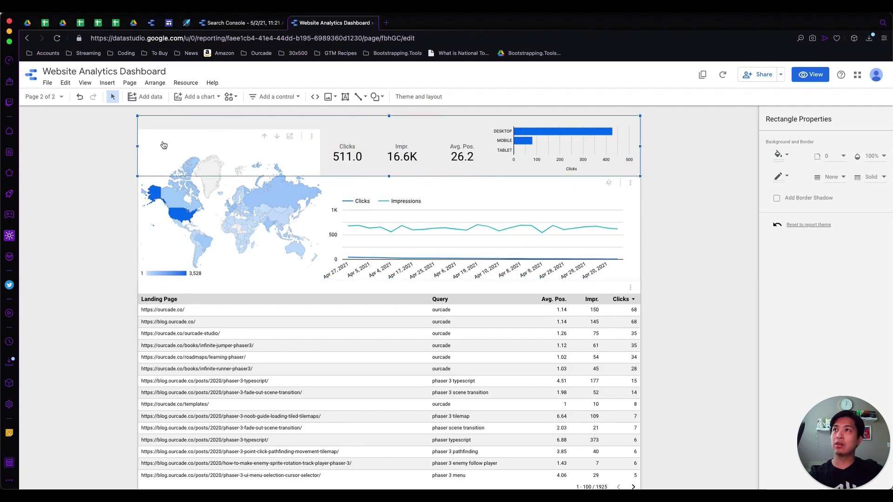
left_click_drag(139, 147, 446, 149)
left_click(491, 111)
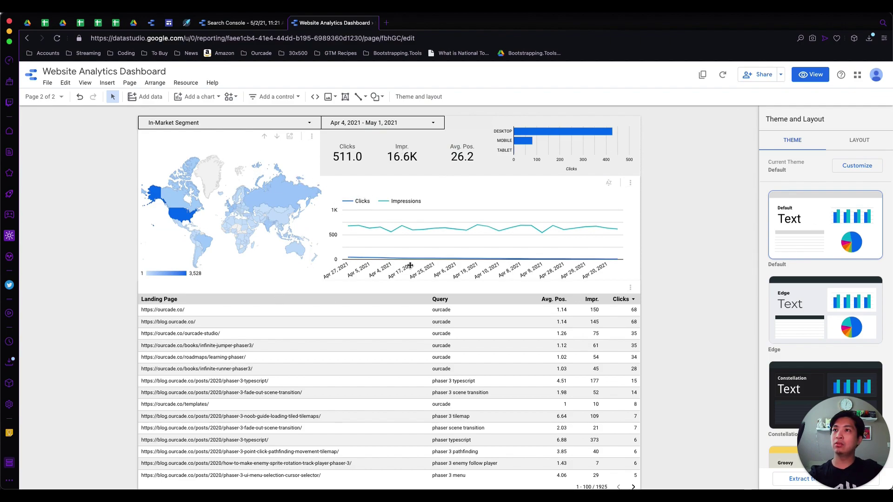
Step: Give the world map chart a black border with a weight of 1
left_click(312, 151)
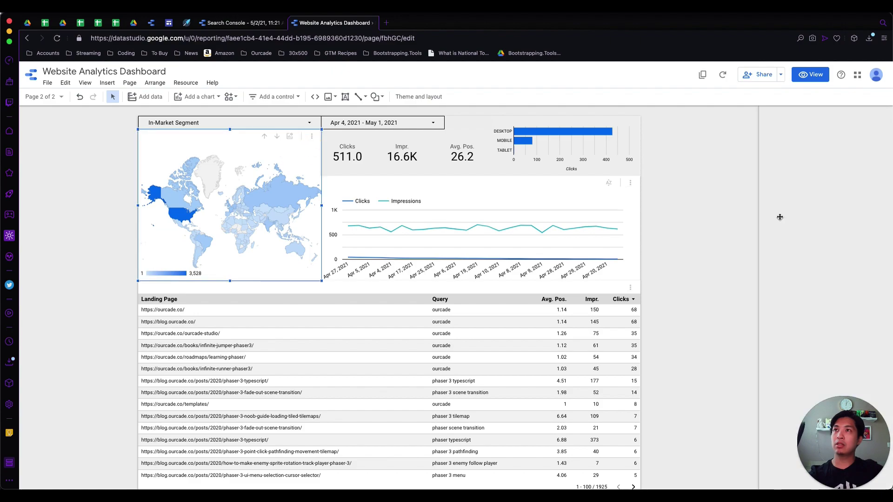
left_click(819, 137)
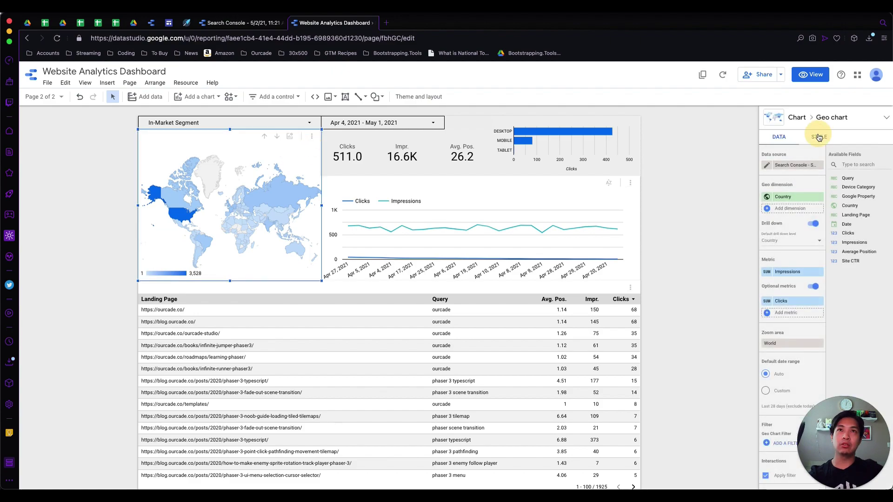
left_click(782, 285)
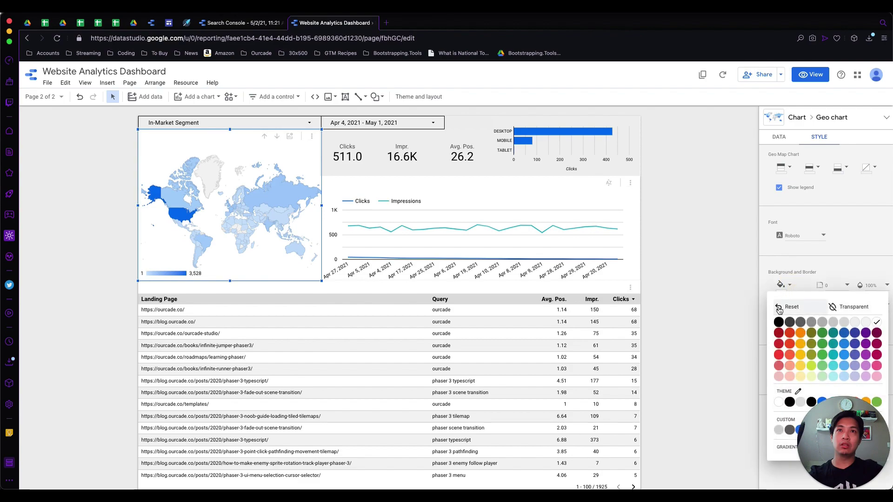
left_click(778, 323)
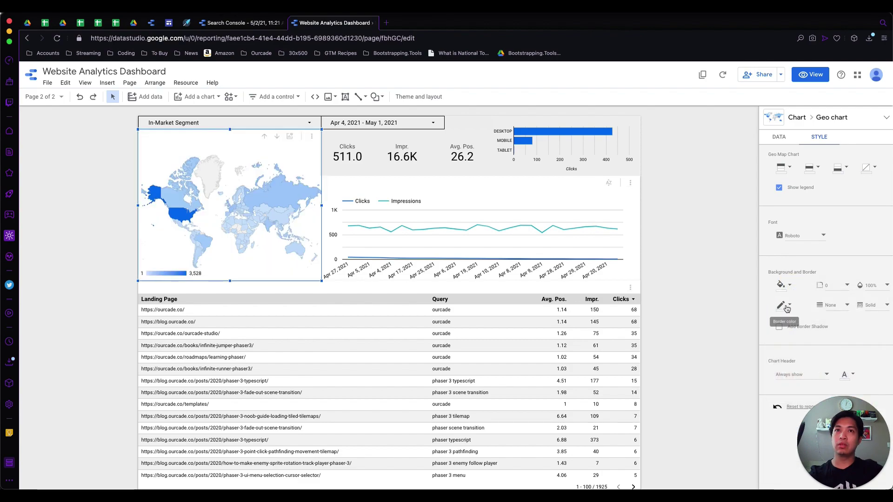
left_click(782, 305)
left_click(779, 343)
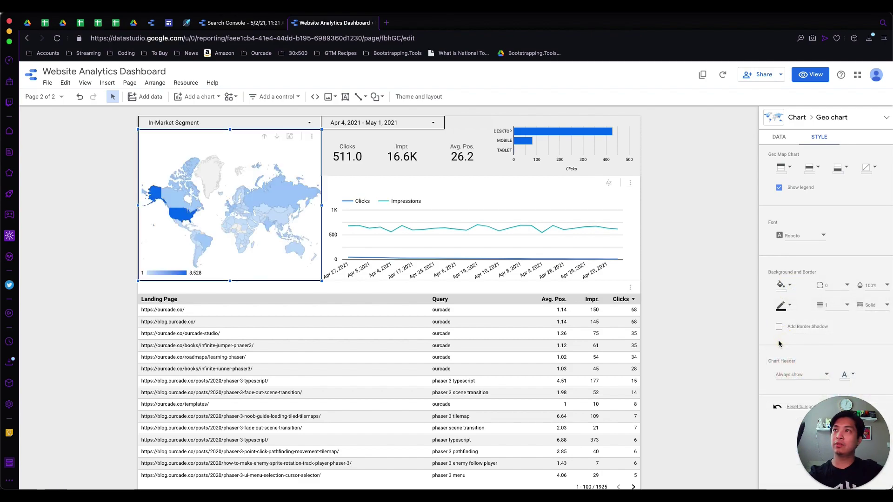
left_click(679, 230)
left_click(325, 160)
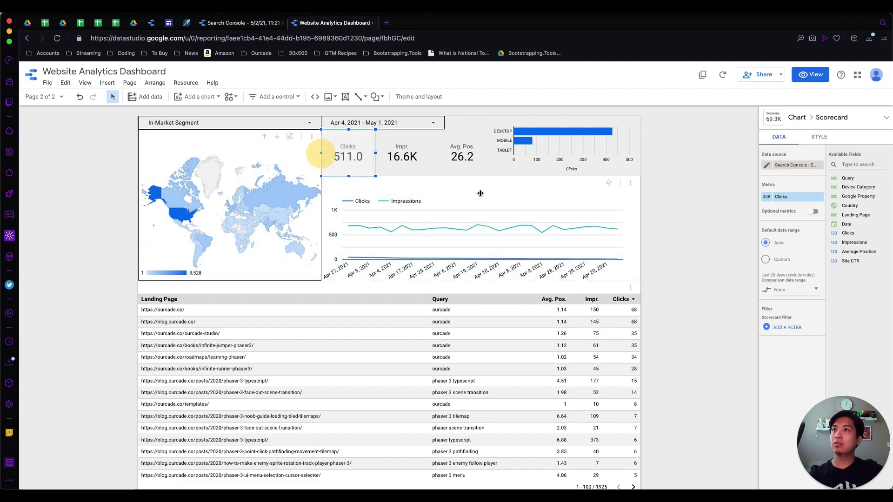
left_click(693, 212)
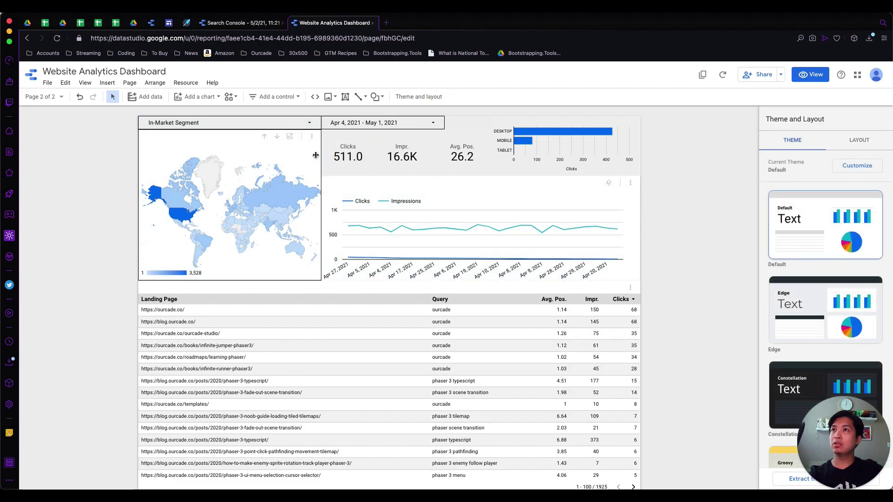
left_click(228, 139)
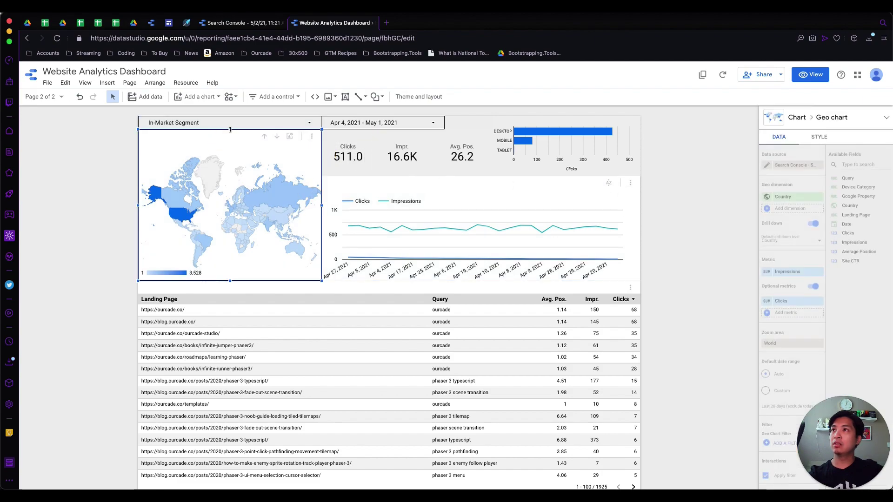
left_click_drag(229, 130, 229, 130)
left_click(134, 158)
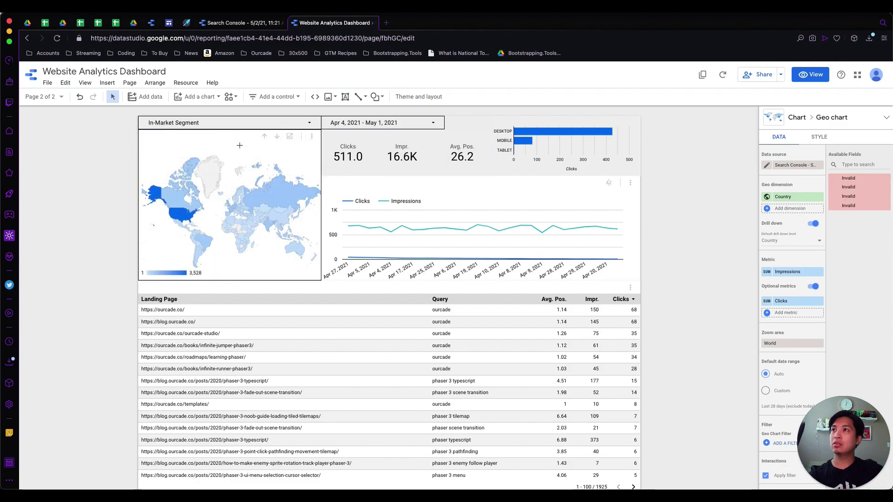
left_click(359, 229)
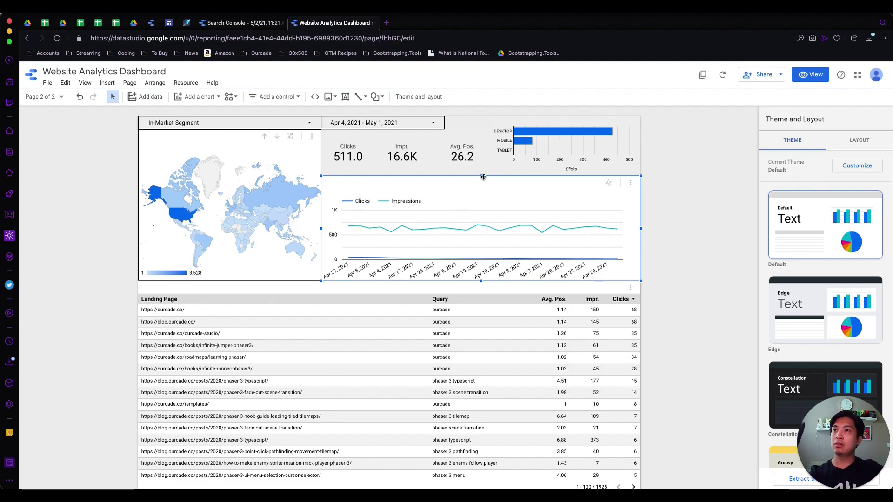
Step: Set the chart header of the landing page and query table to Do not show
left_click(316, 303)
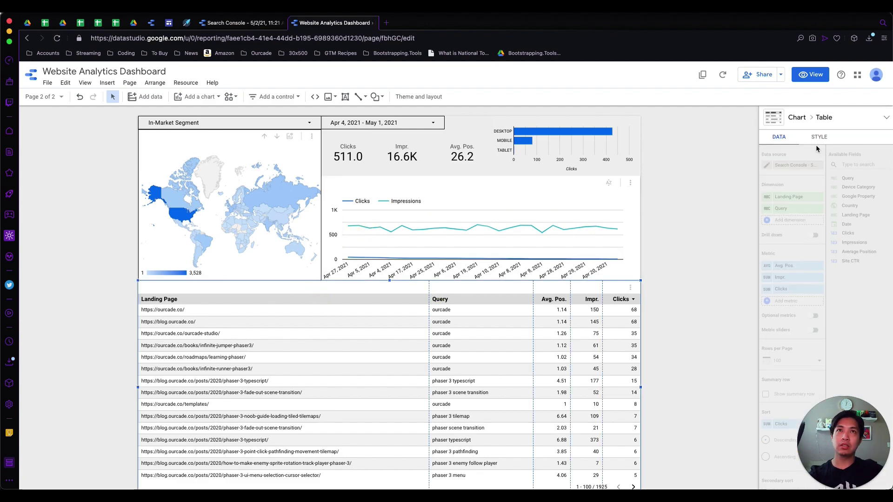
left_click(821, 137)
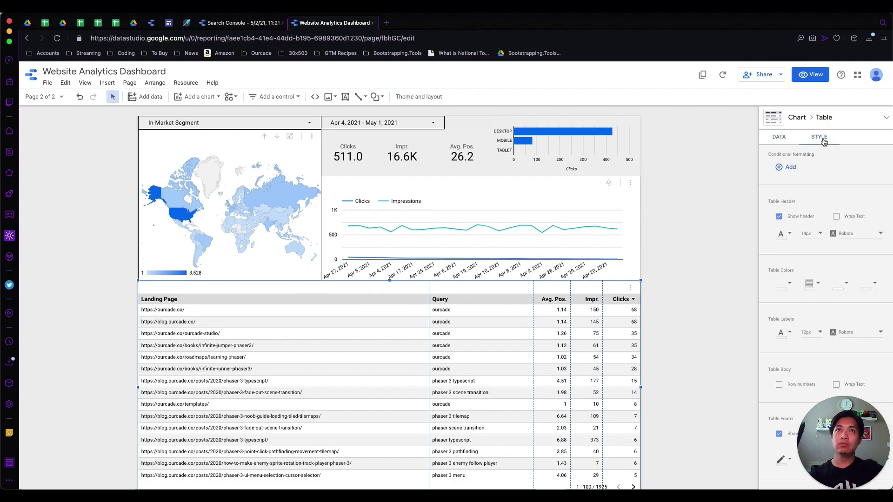
scroll(802, 320, "down", 15)
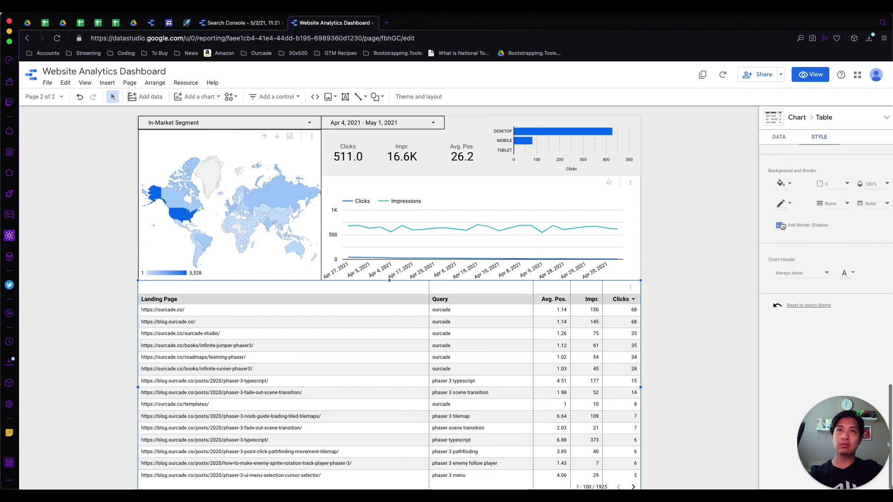
left_click(795, 273)
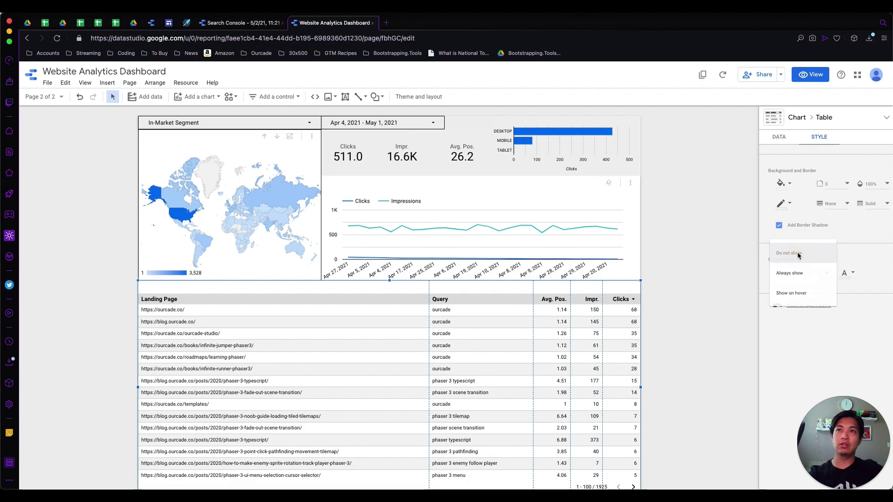
left_click(798, 256)
left_click(668, 279)
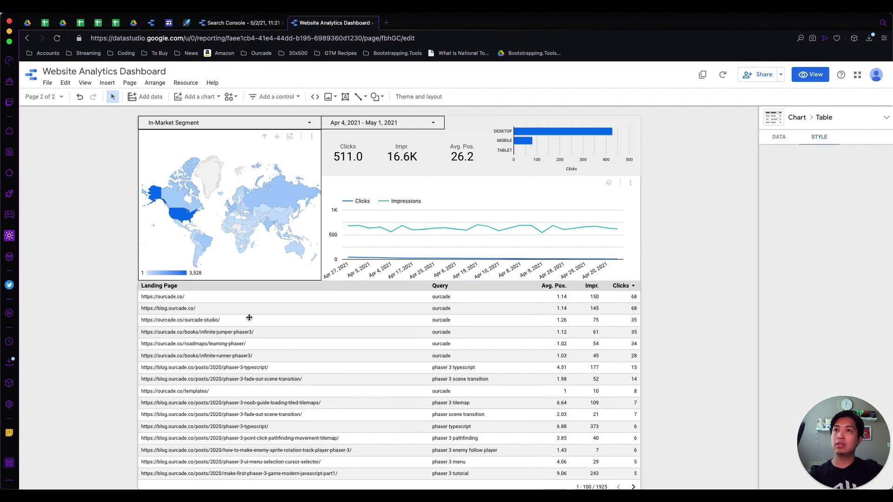
Step: Give the clicks and impressions line chart a black border
left_click(316, 284)
left_click(374, 199)
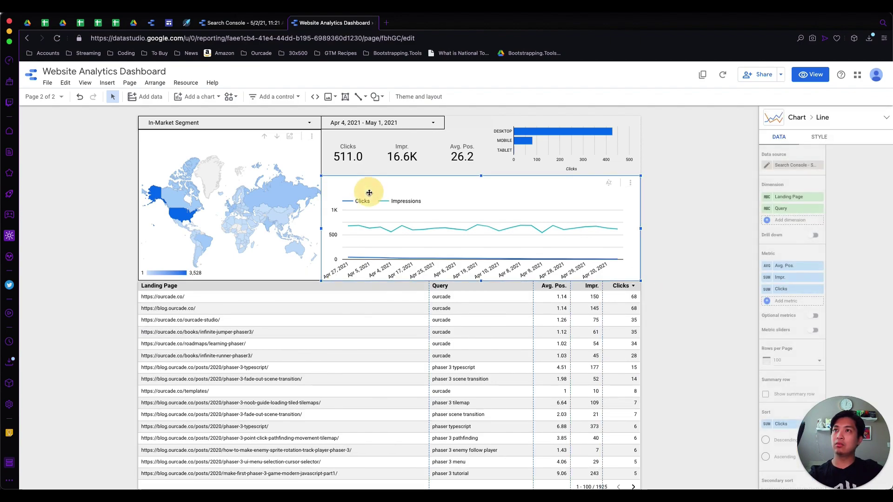
left_click(820, 139)
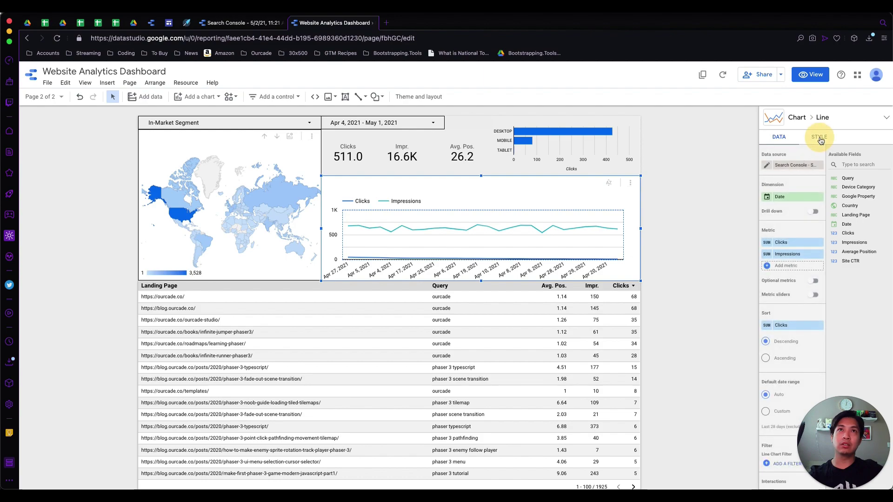
scroll(806, 316, "down", 5)
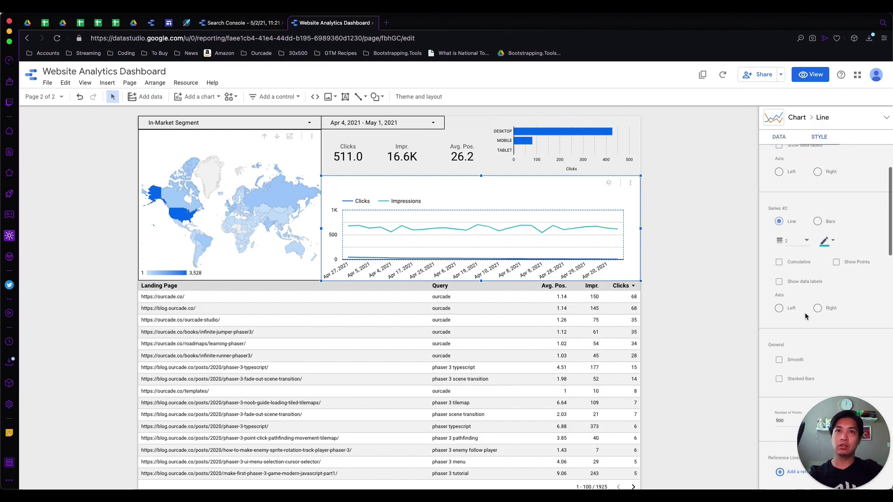
scroll(805, 317, "down", 10)
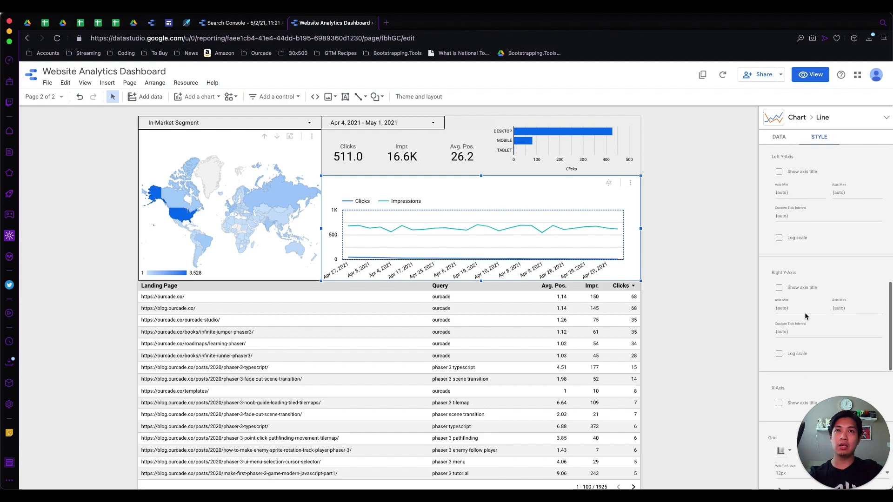
scroll(805, 317, "down", 3)
left_click(790, 328)
left_click(779, 362)
left_click(700, 281)
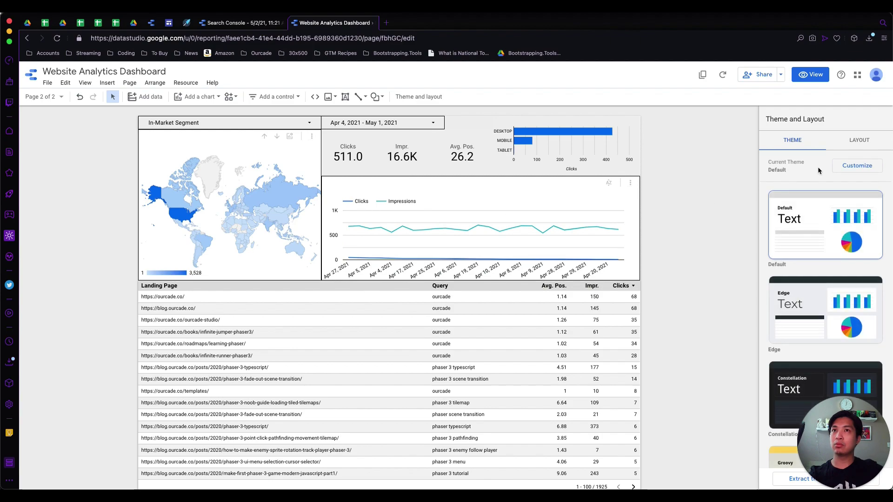
Step: Compare the line chart's right edge with the device bar chart's and try to stretch the line chart slightly outward
left_click(640, 228)
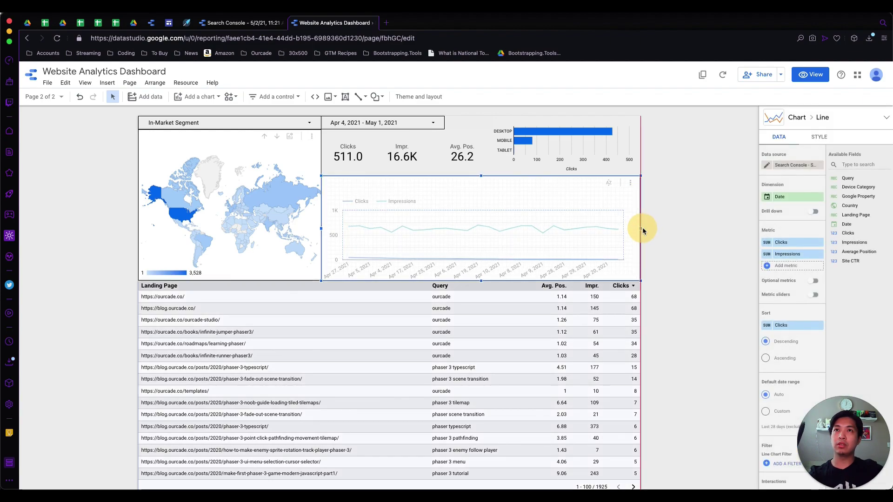
left_click(670, 239)
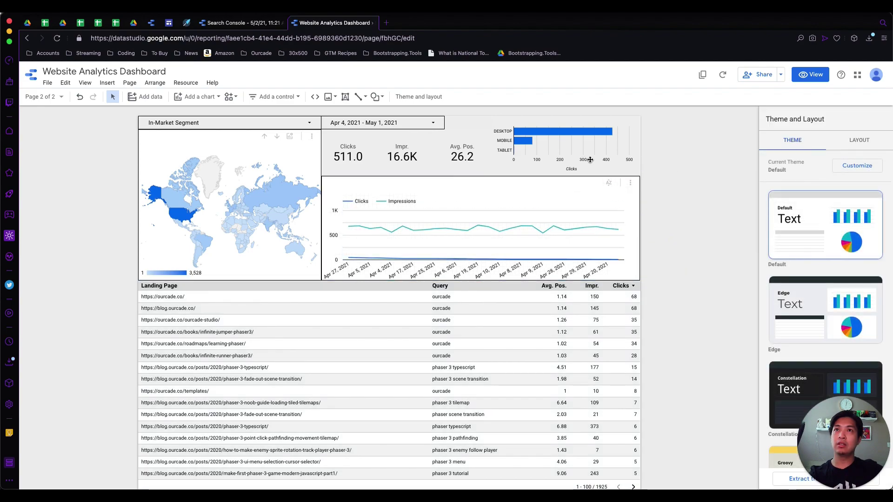
left_click(637, 172)
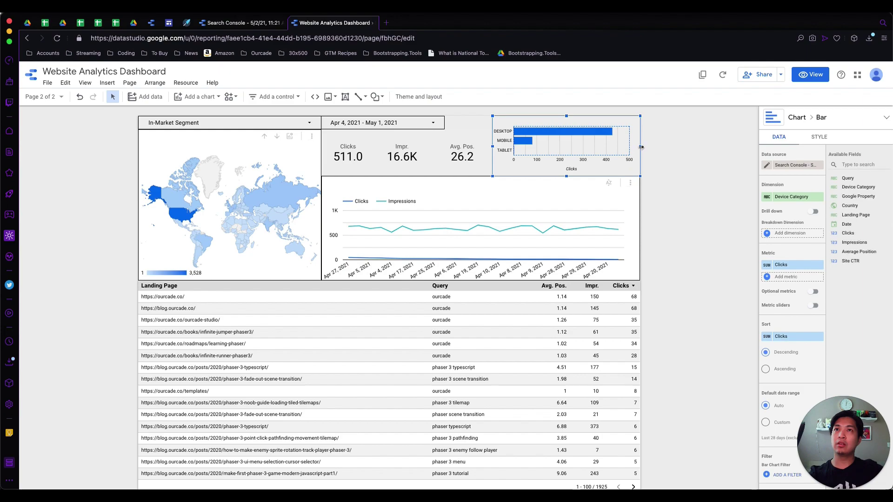
left_click(670, 186)
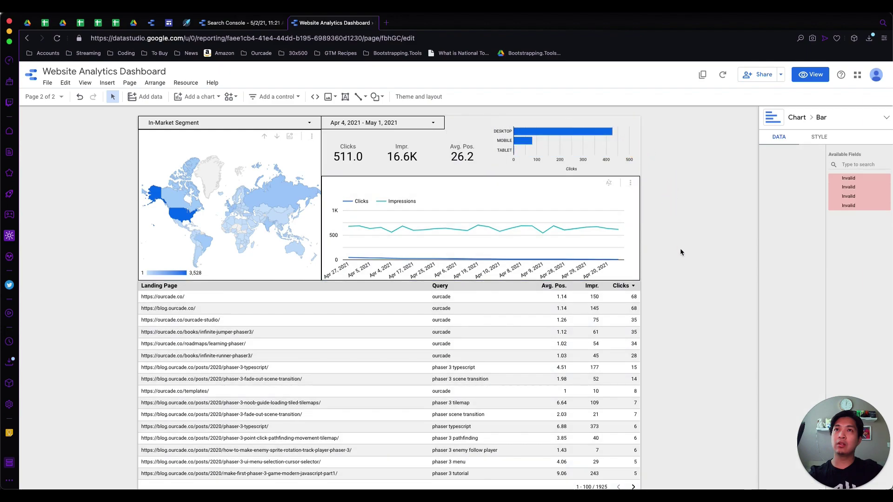
left_click(640, 227)
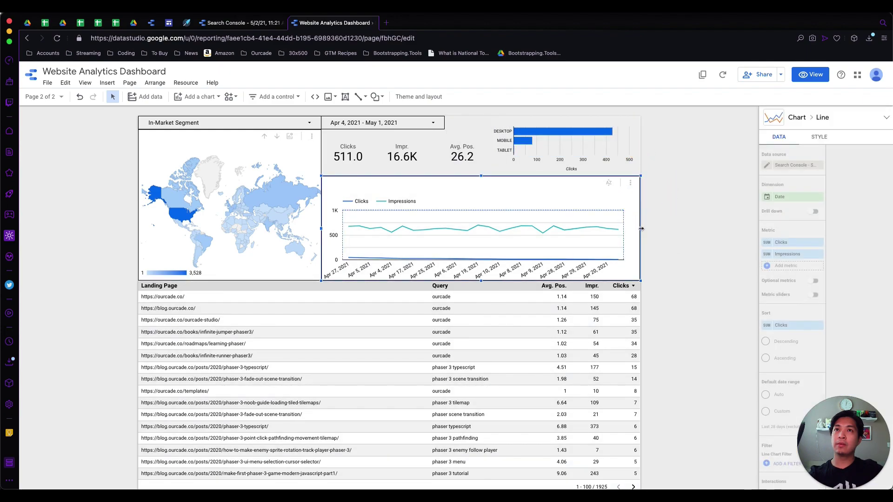
left_click_drag(640, 228, 644, 227)
left_click(663, 233)
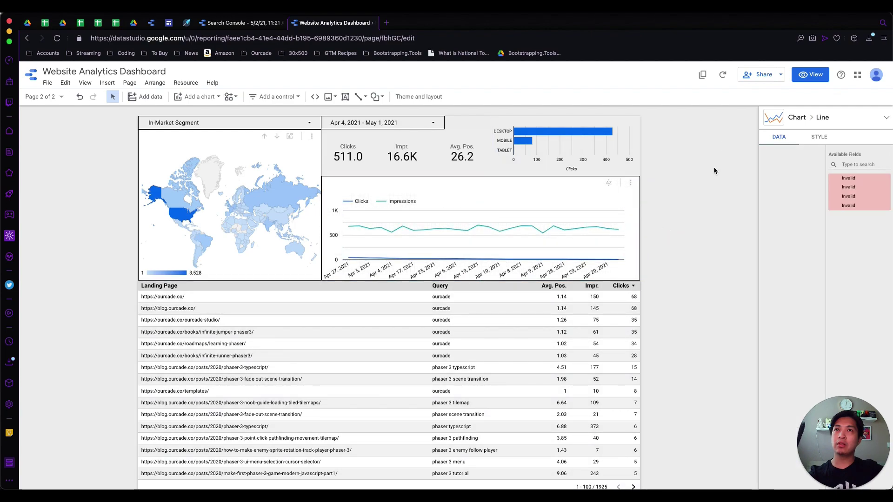
Step: Test cross-filtering in view mode with the blog.ourcade.co row on Search Console Stats, and the New Visitor slice and infinite-runner-phaser3 page row on Website Stats
left_click(809, 74)
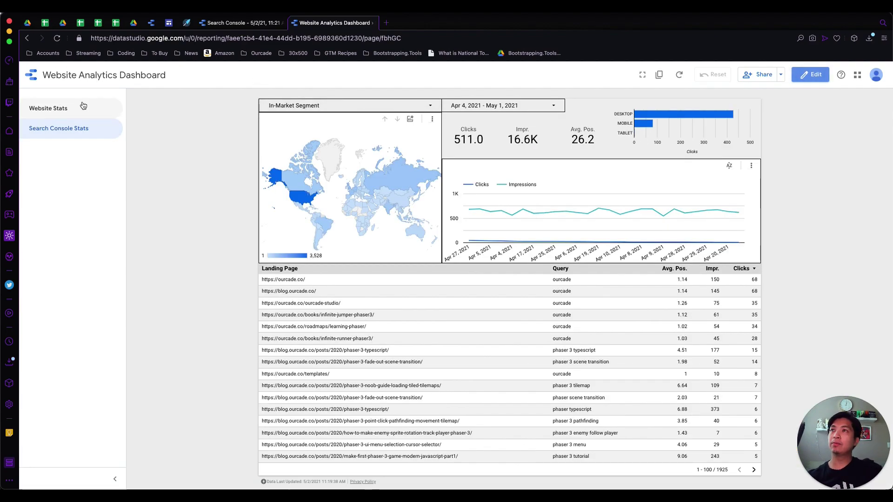
left_click(305, 296)
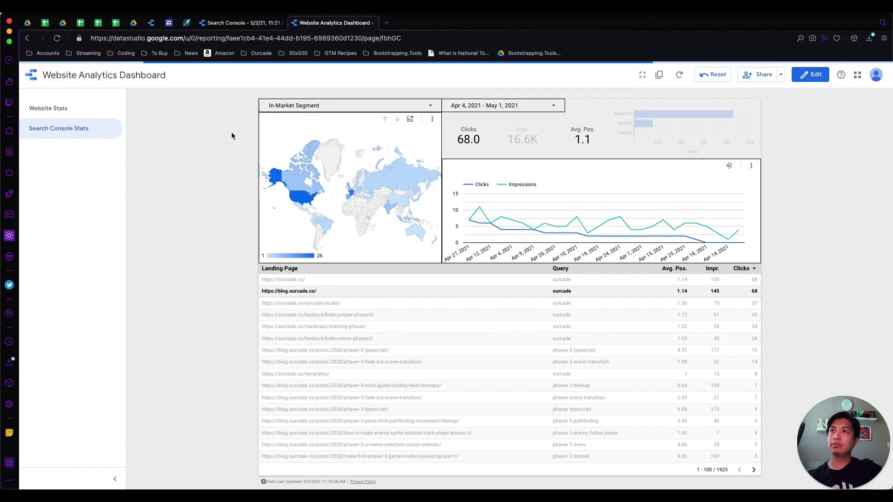
left_click(66, 105)
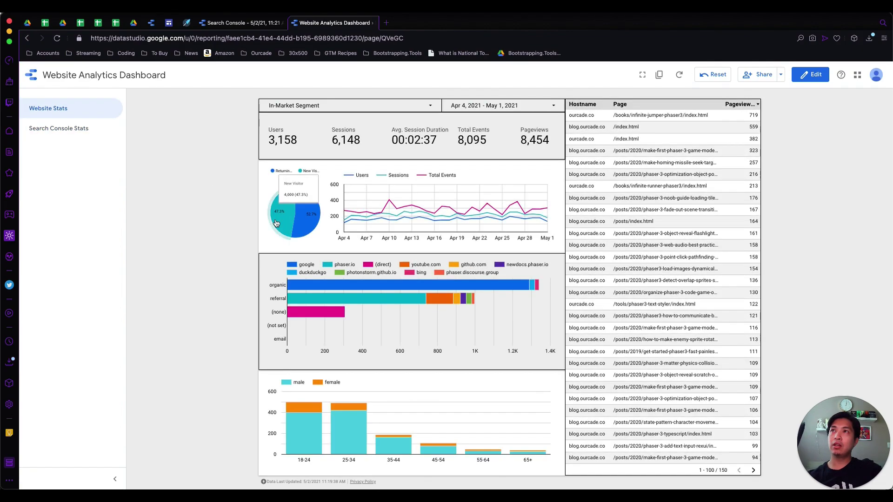
left_click(286, 222)
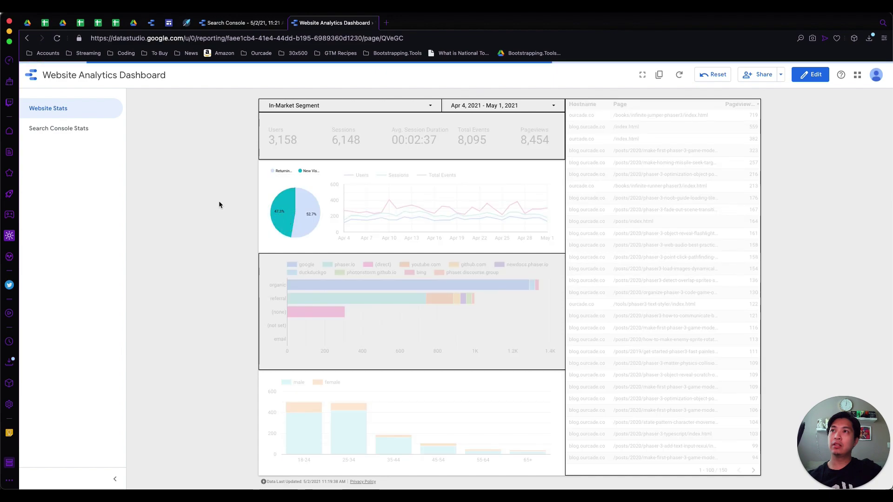
left_click(618, 174)
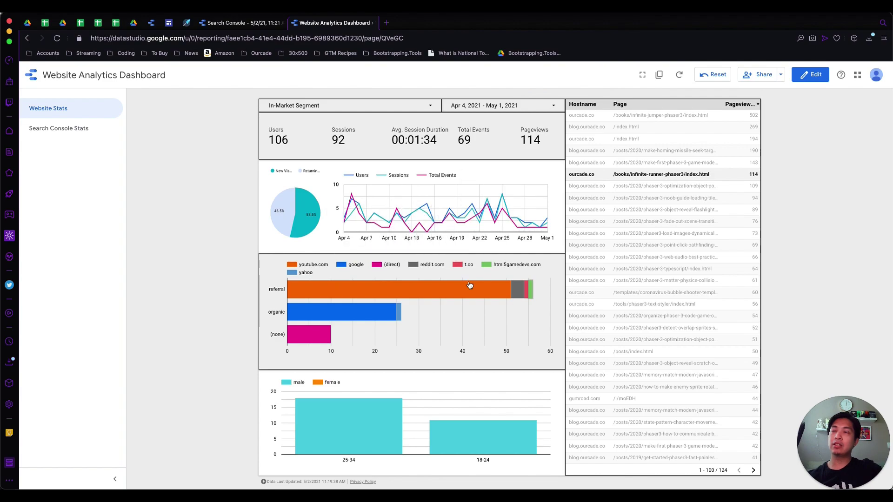
Step: Clear the cross-filter from the blog.ourcade.co row of the landing page table on the Search Console Stats page
left_click(73, 127)
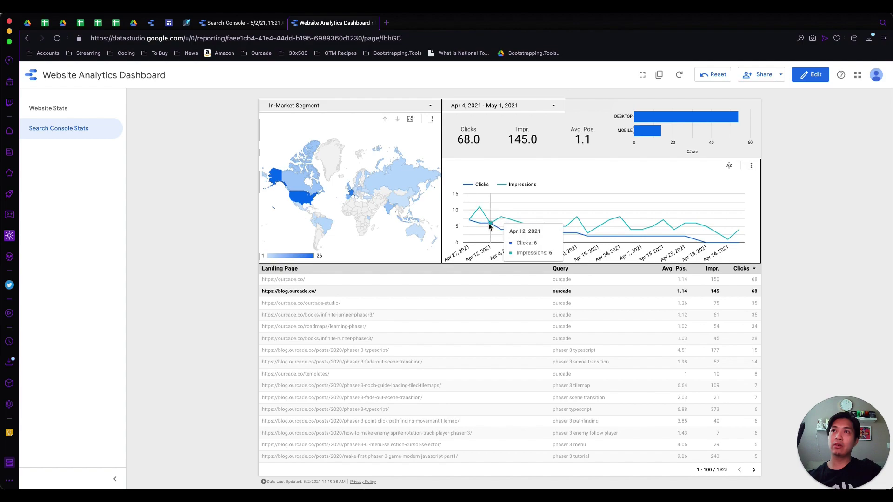
left_click(295, 292)
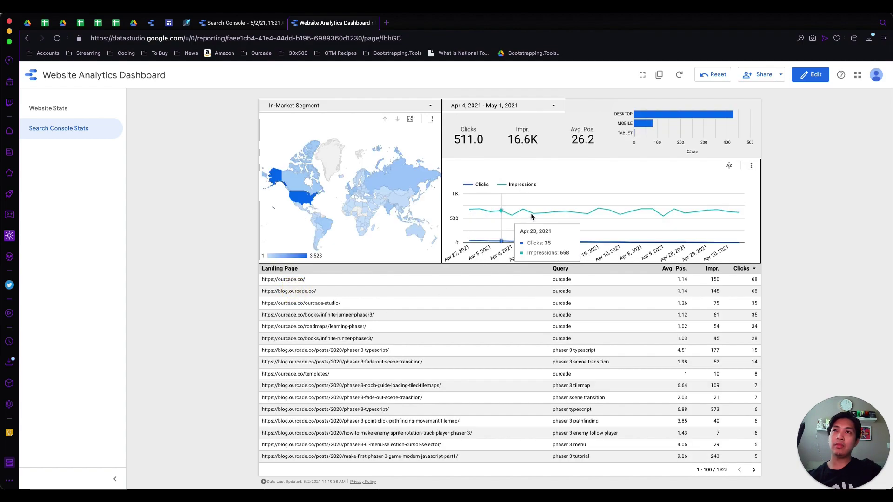
Step: Set the Search Console Stats date range to Jan 1, 2021 - May 1, 2021 and look through the landing page and query table
left_click(522, 108)
left_click(534, 114)
scroll(549, 186, "down", 5)
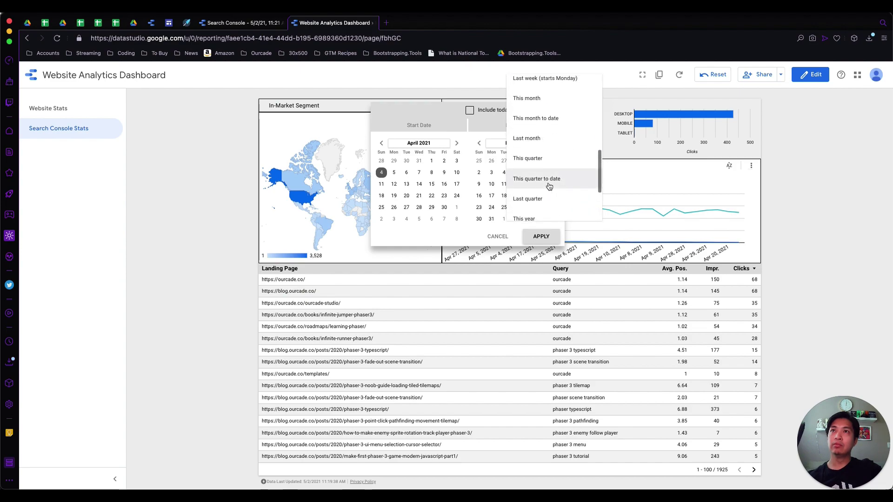
scroll(549, 186, "down", 1)
left_click(551, 195)
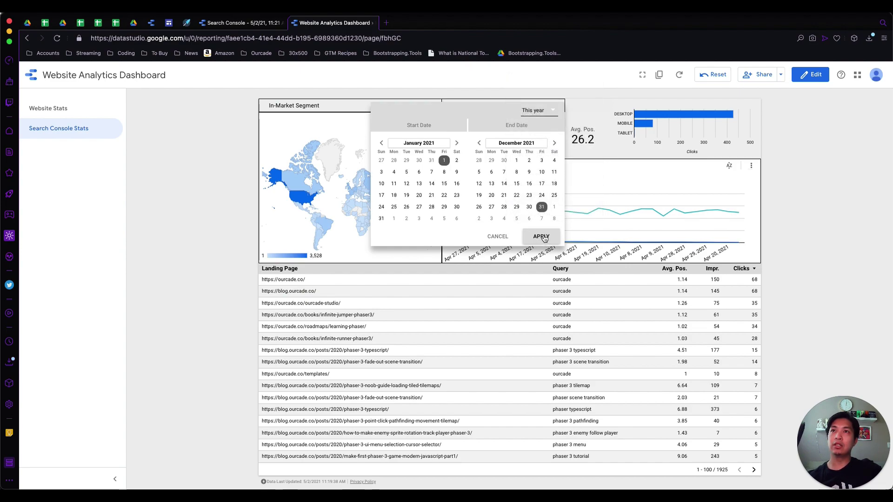
left_click(539, 111)
left_click(558, 141)
left_click(541, 236)
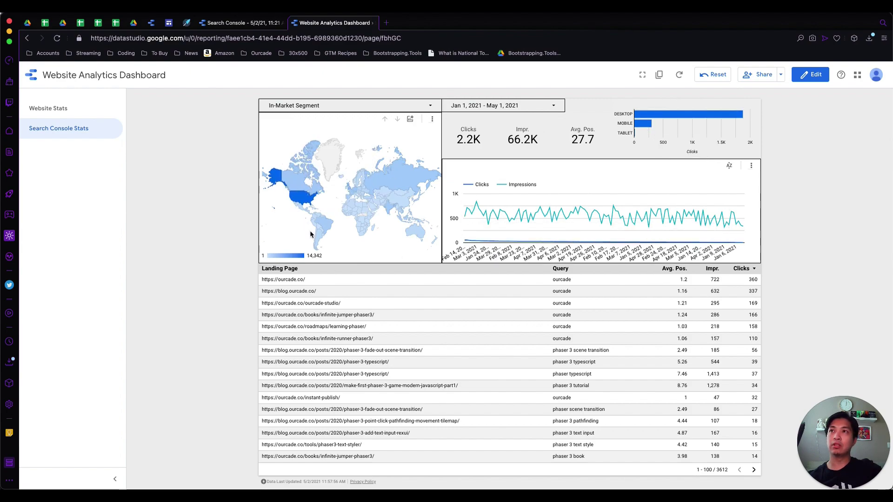
scroll(513, 365, "down", 3)
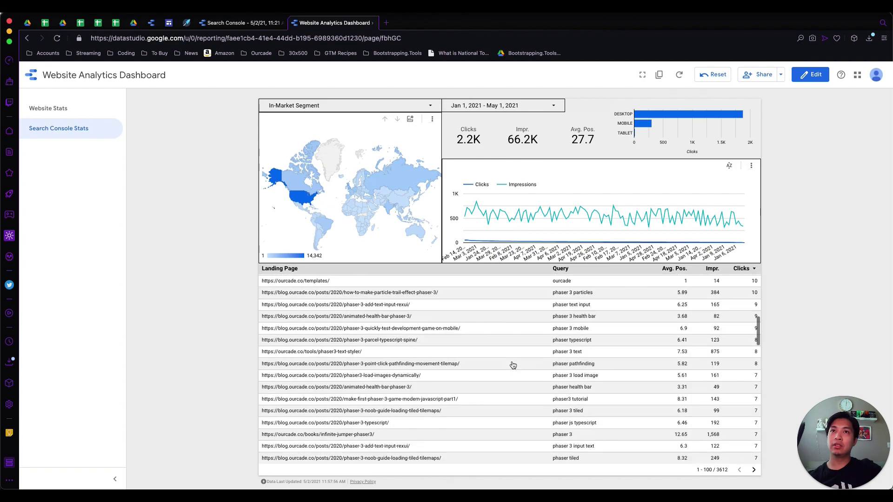
scroll(513, 365, "up", 3)
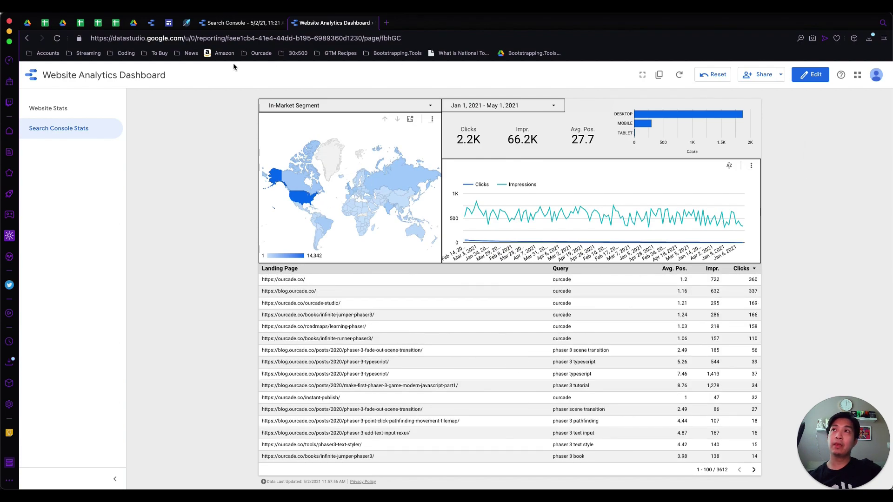